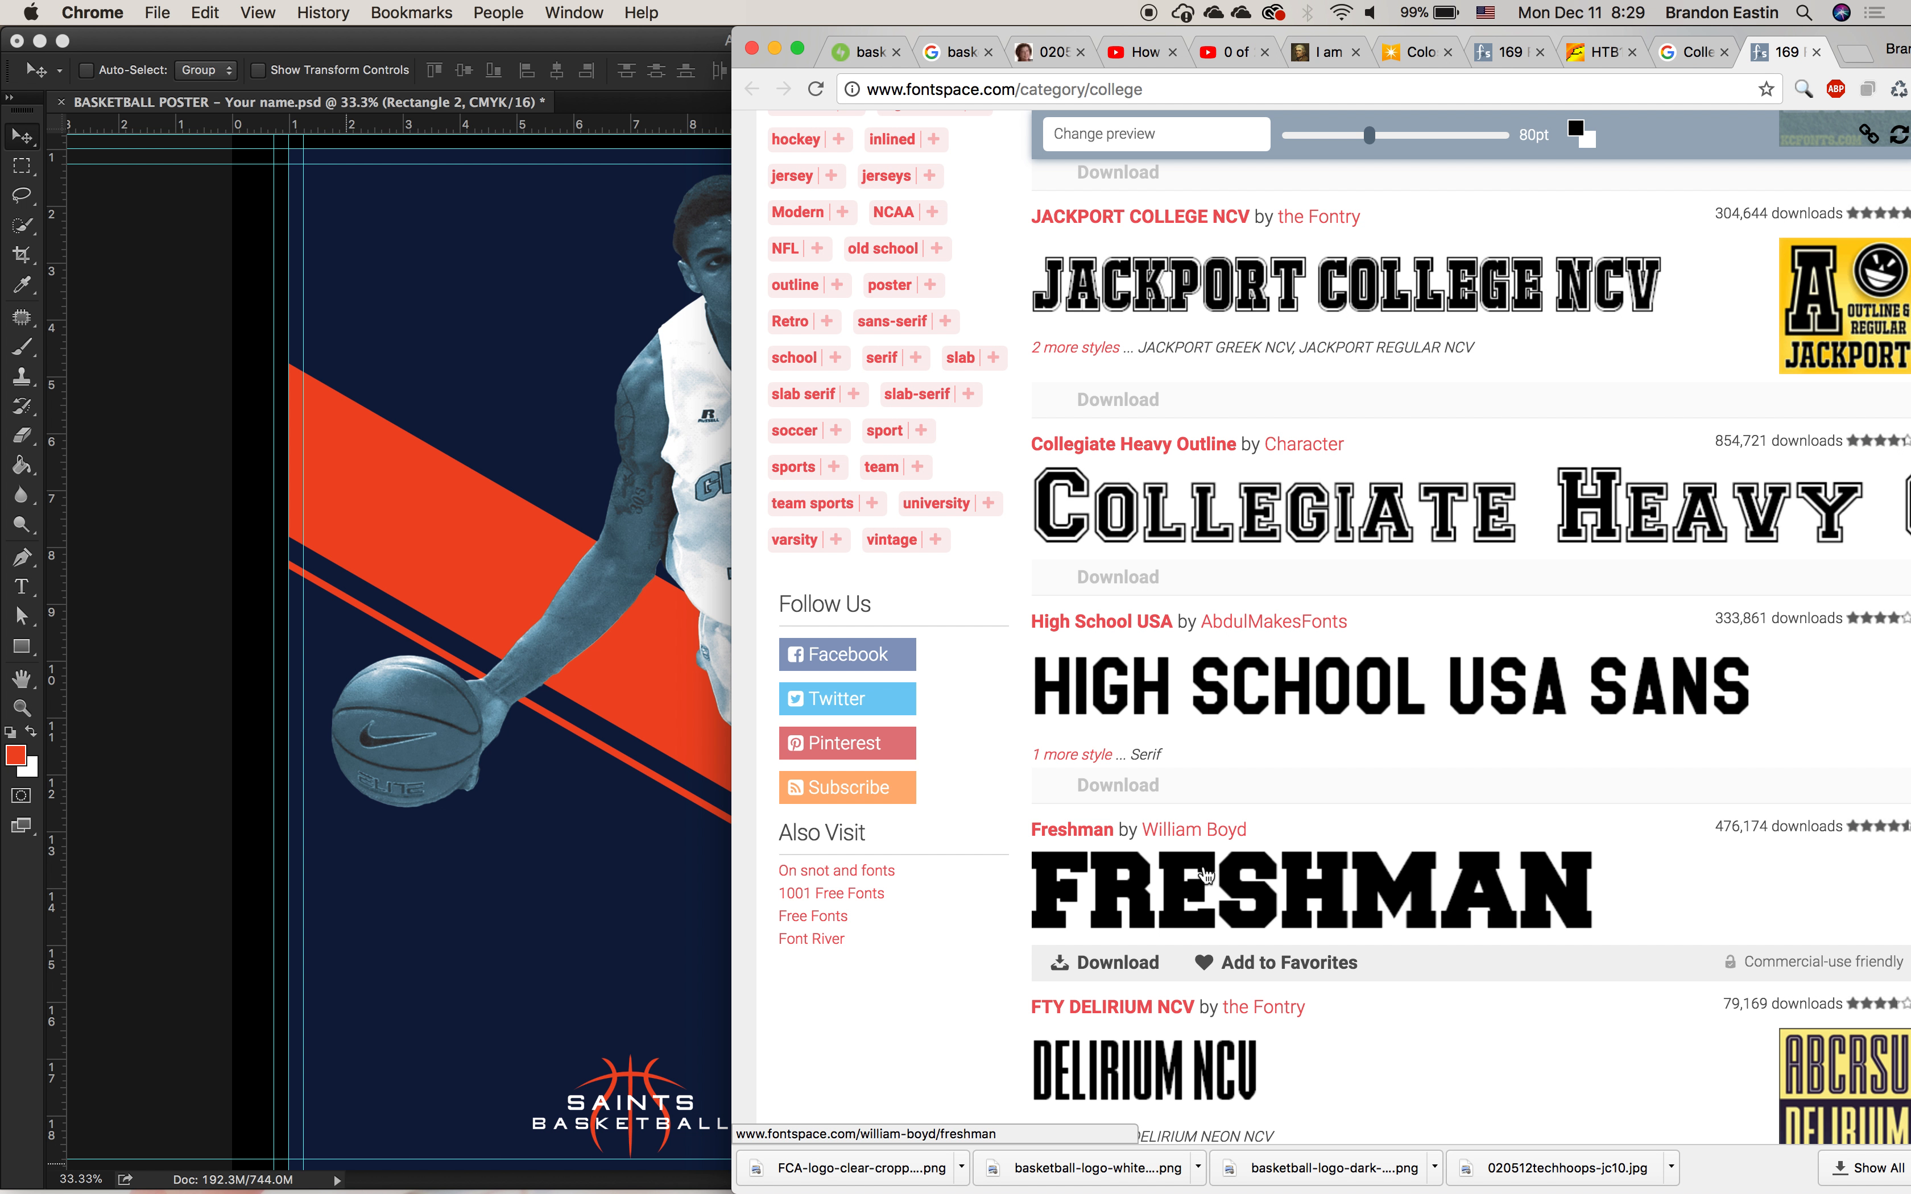
Step: Examine the college fonts and typographic quote poster in Chrome, and the finished Basketball Poster.png in Preview, as references for the poster's text
{"action": "scroll", "coordinate": [1204, 873], "scroll_direction": "up", "scroll_amount": 5}
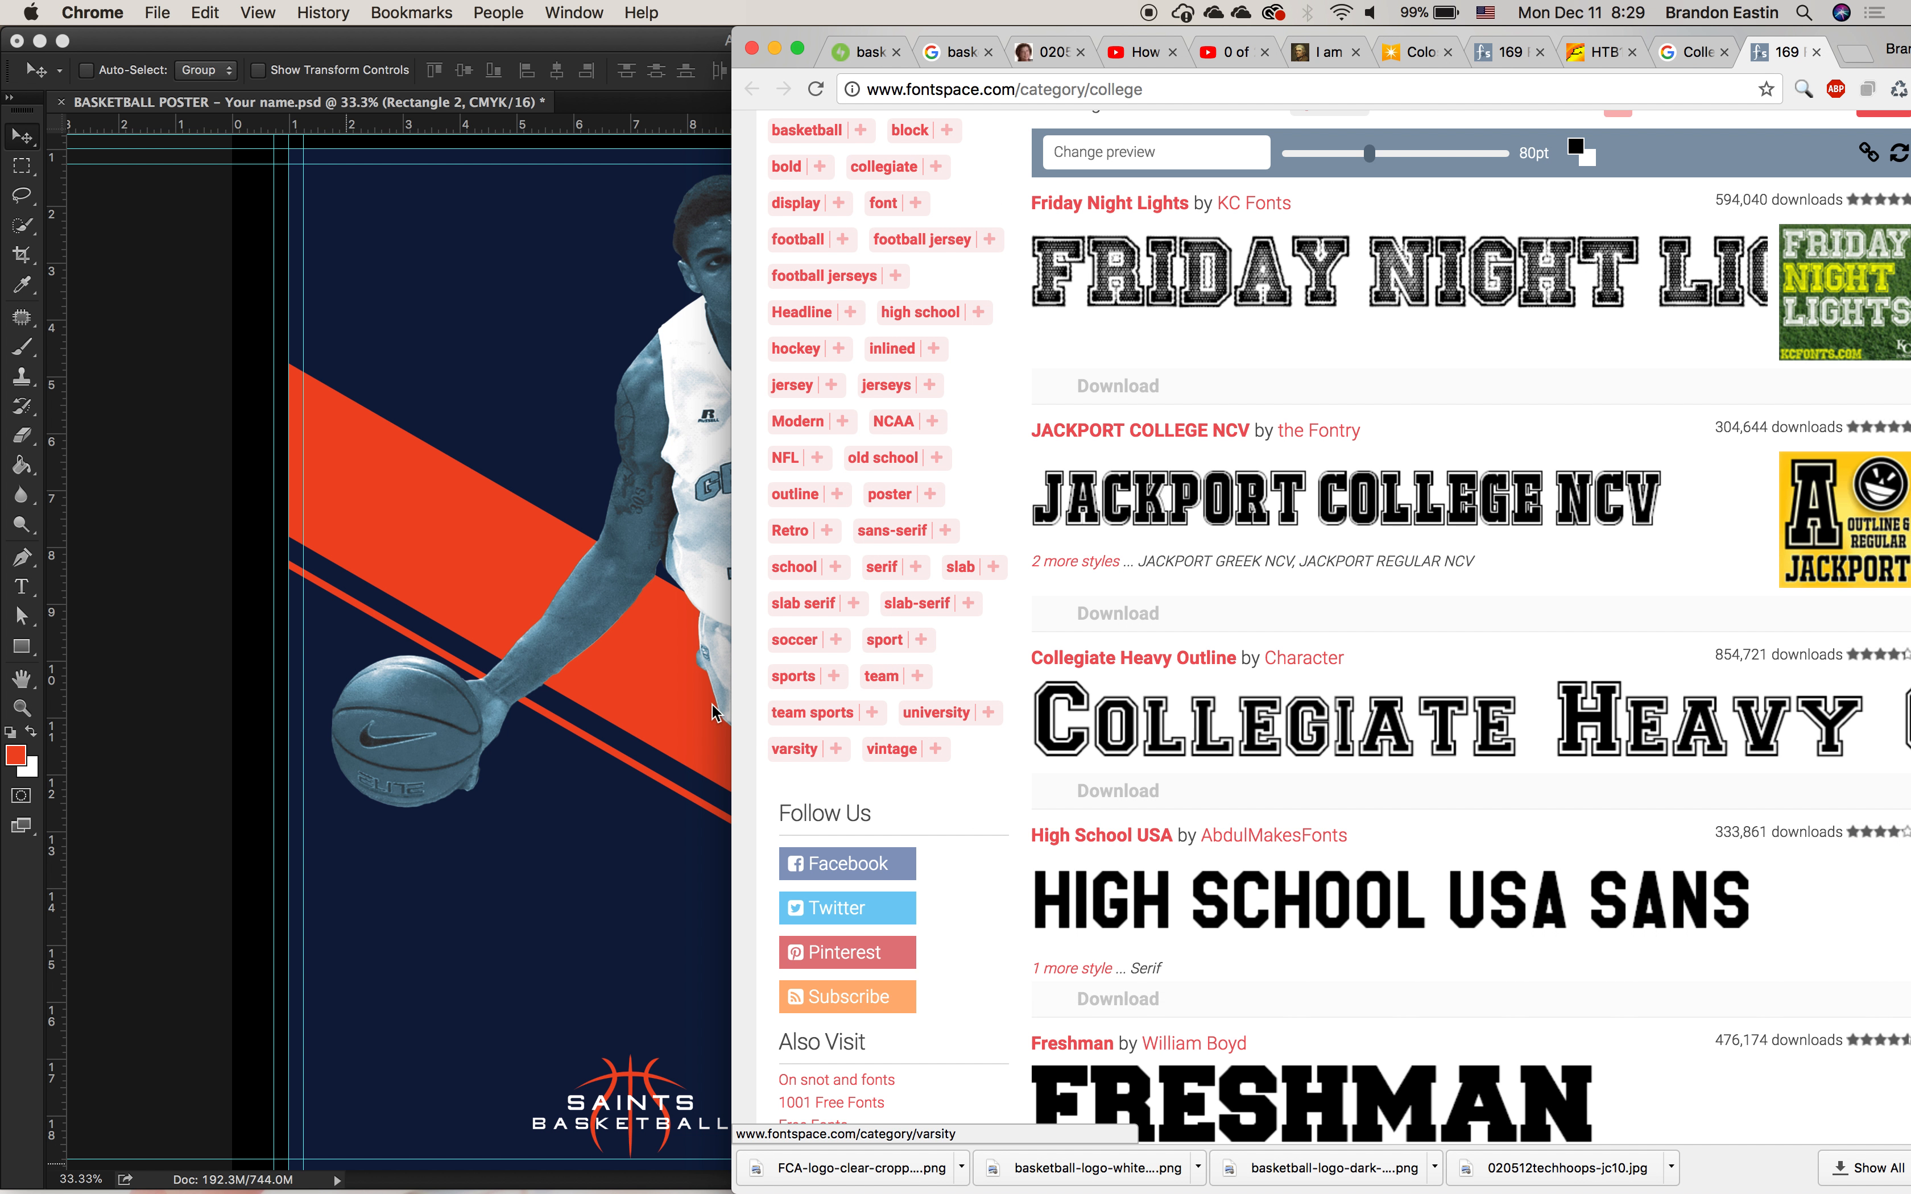
{"action": "left_click", "coordinate": [683, 52]}
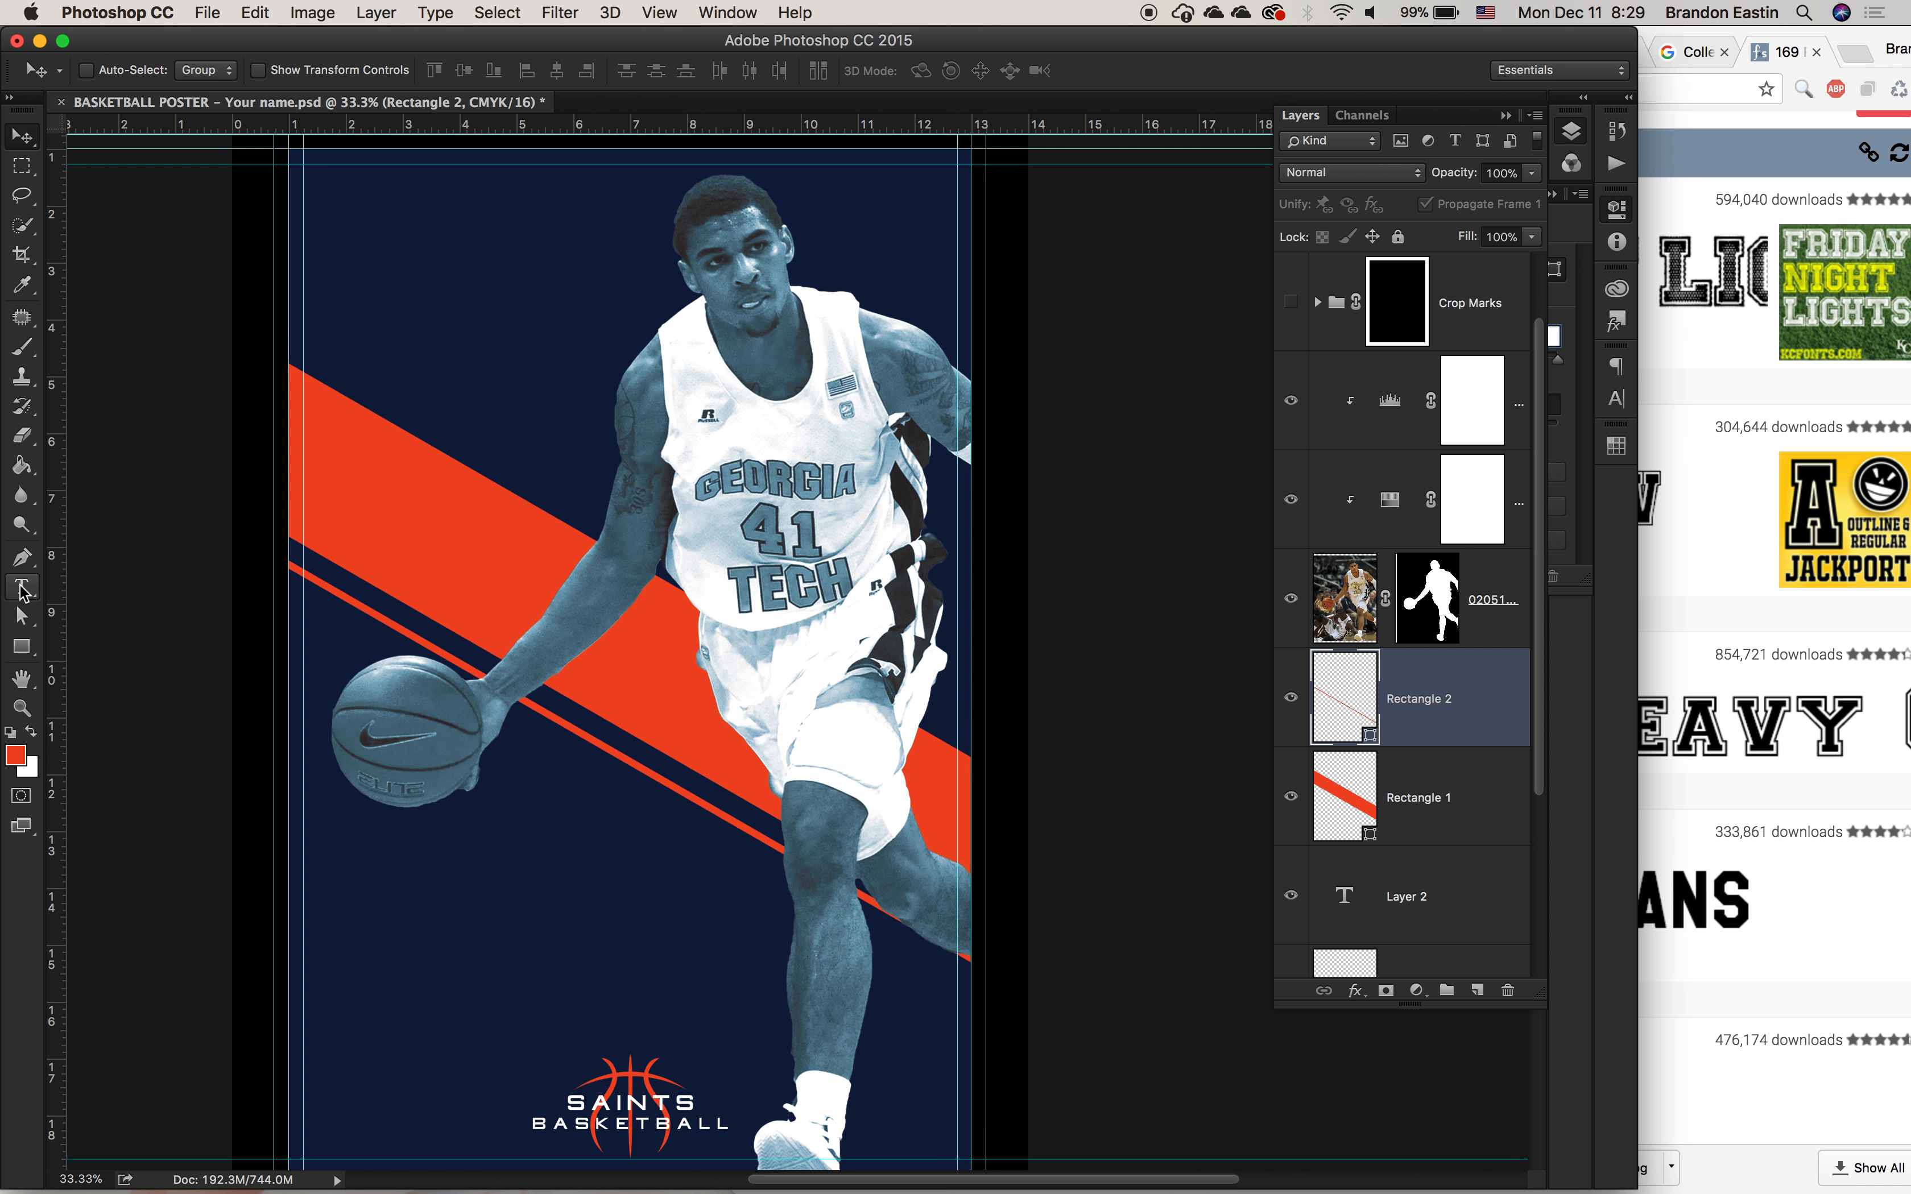
{"action": "left_click", "coordinate": [22, 589]}
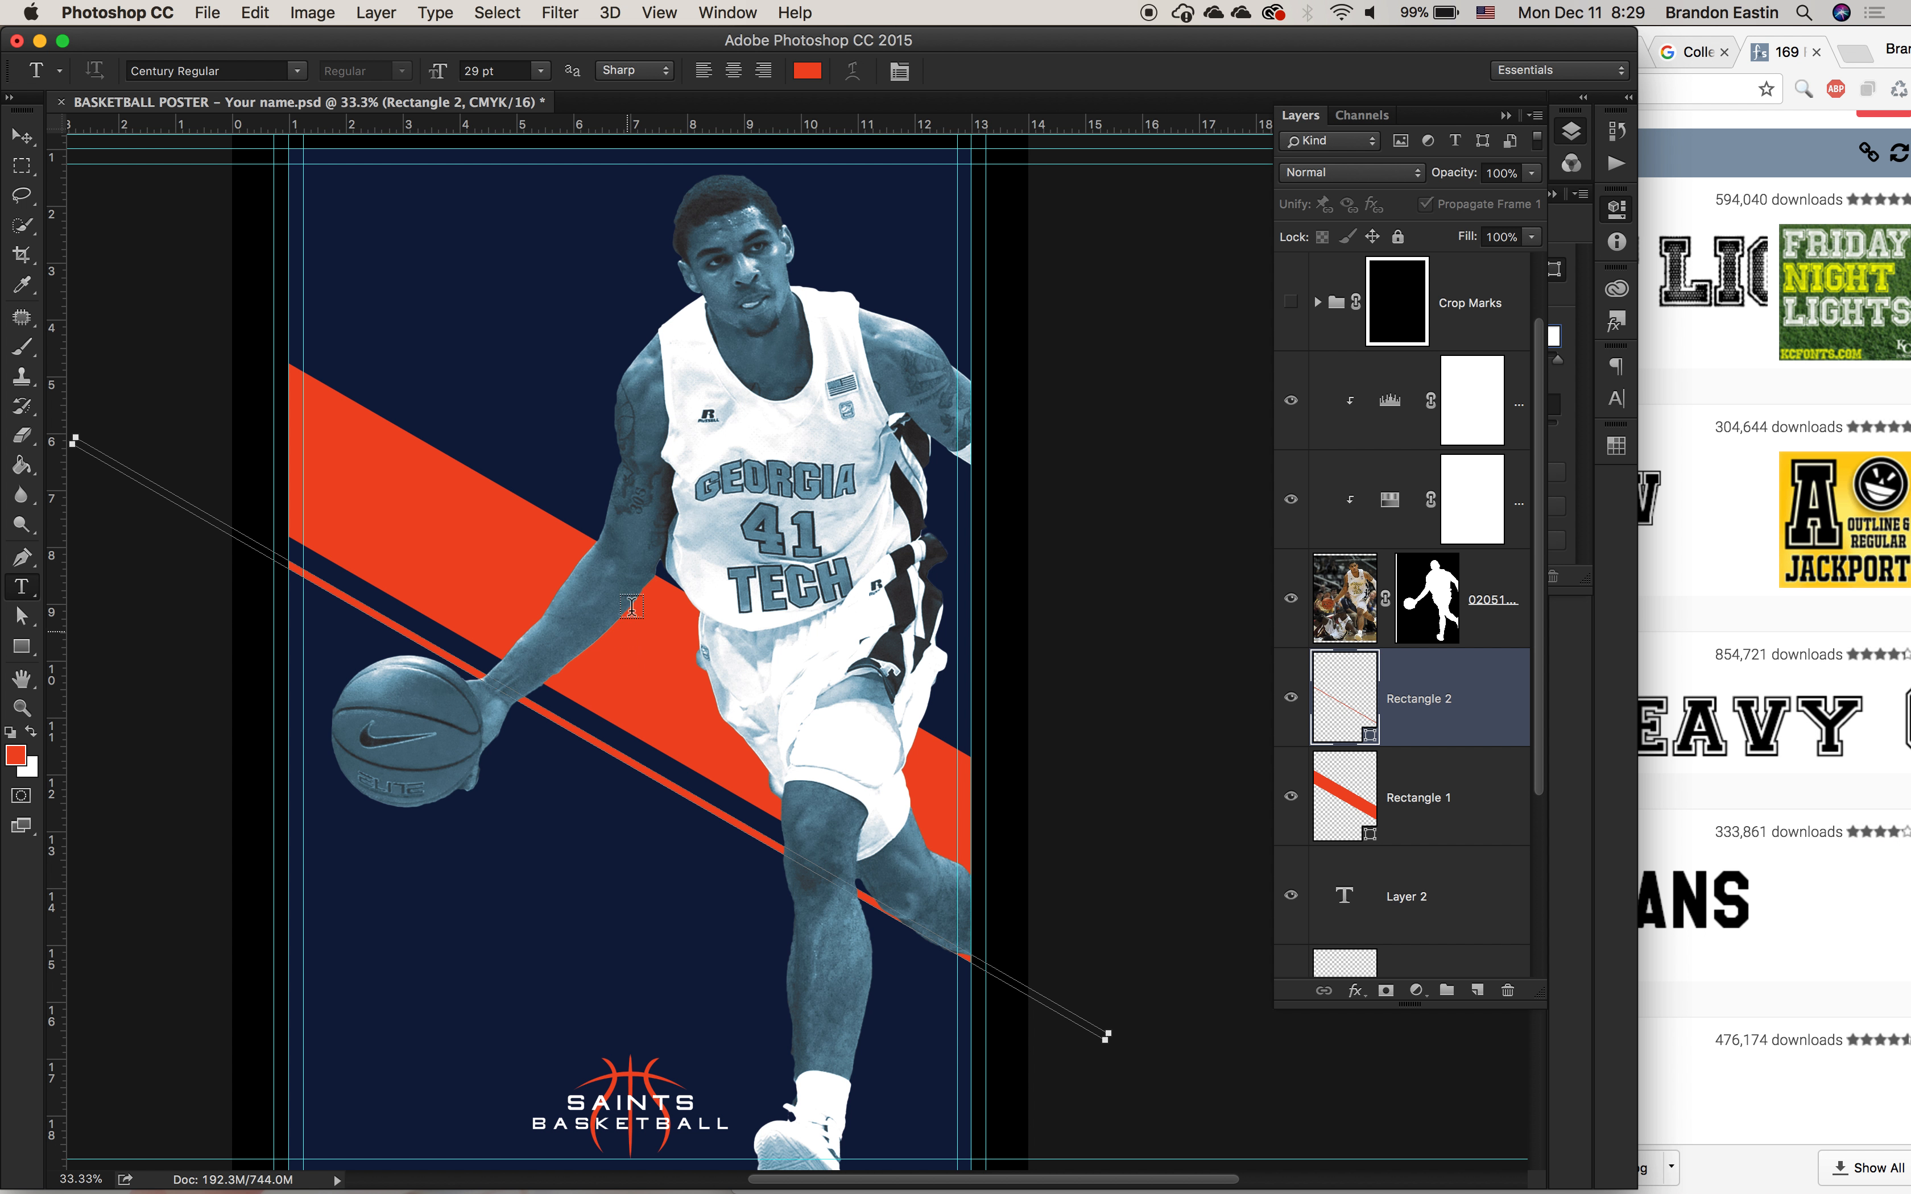
{"action": "mouse_move", "coordinate": [1360, 1183]}
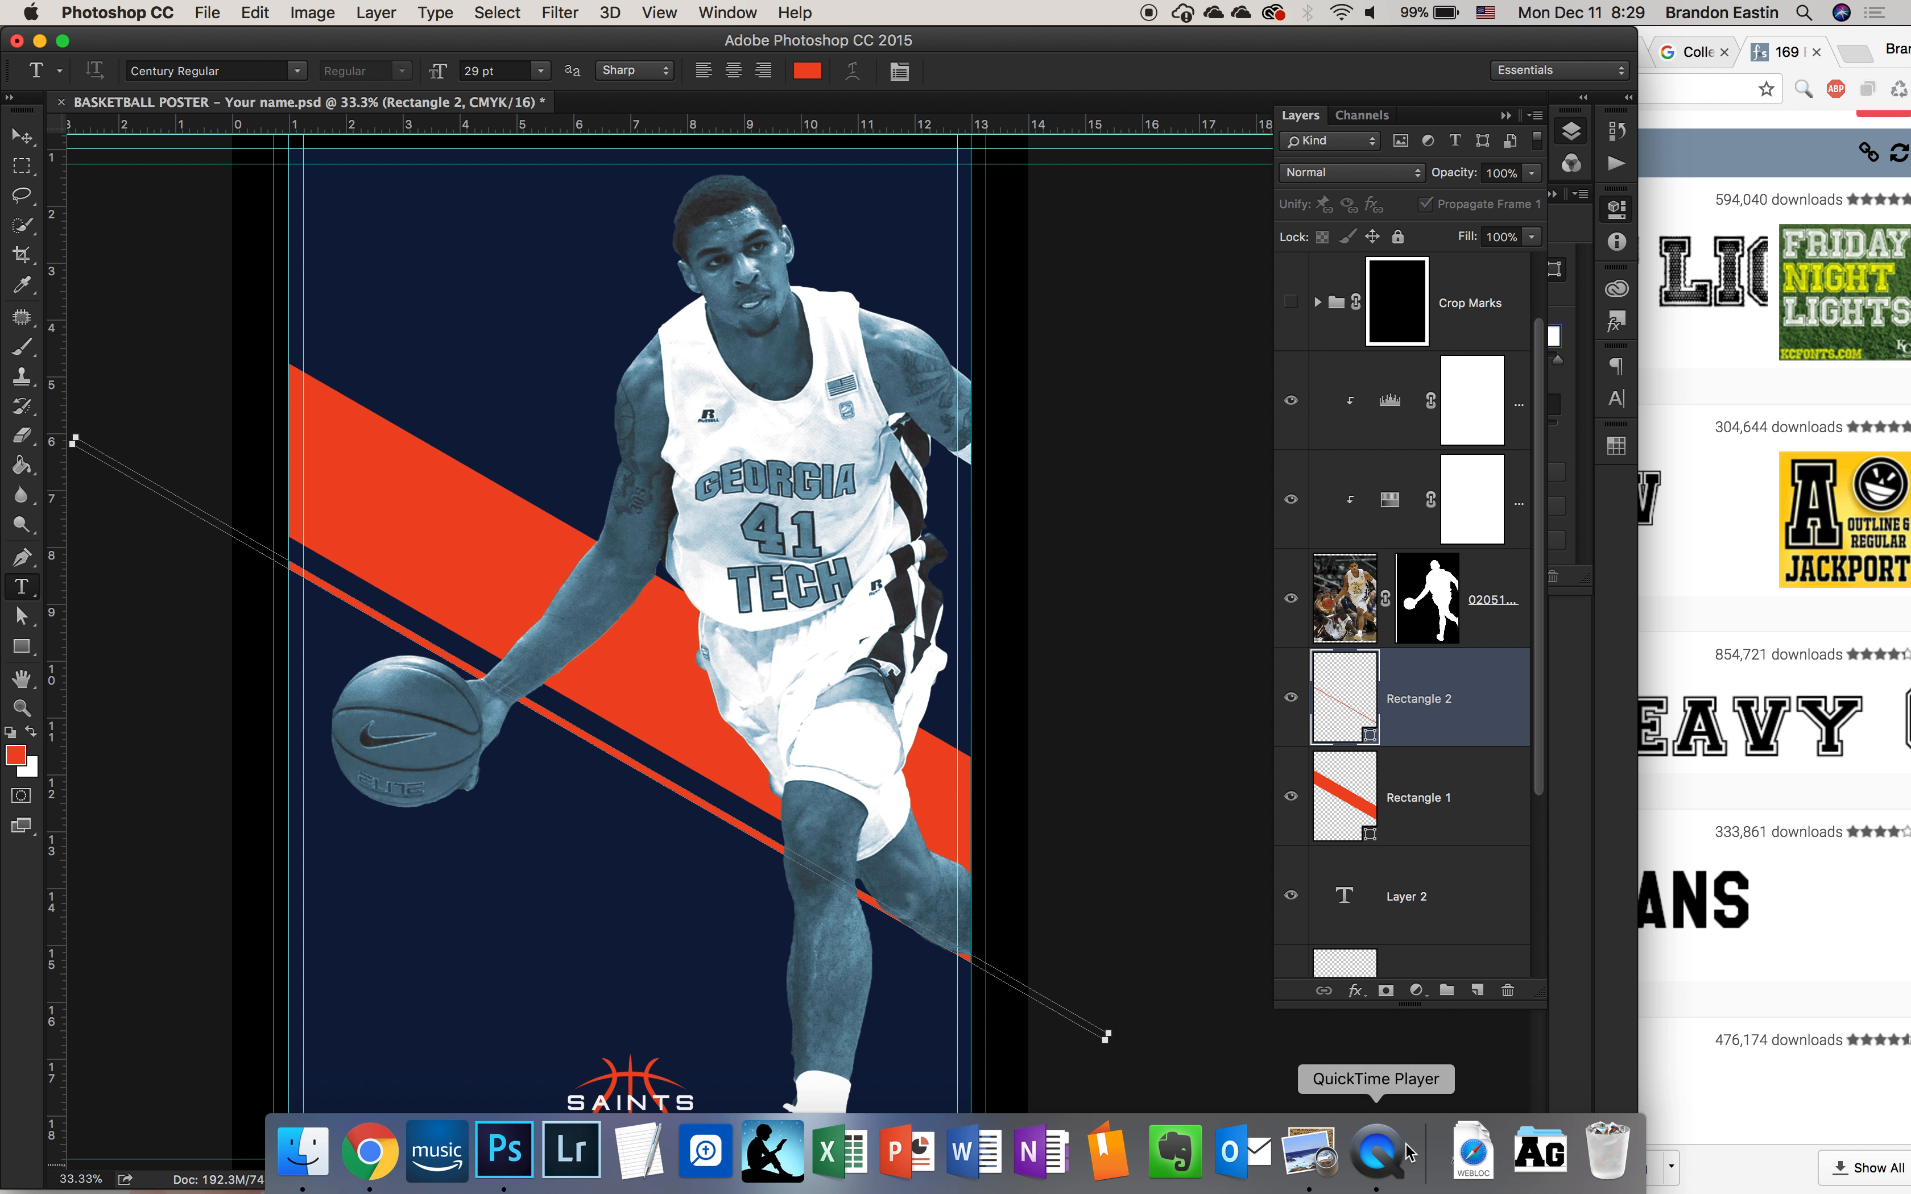
{"action": "left_click", "coordinate": [1311, 1178]}
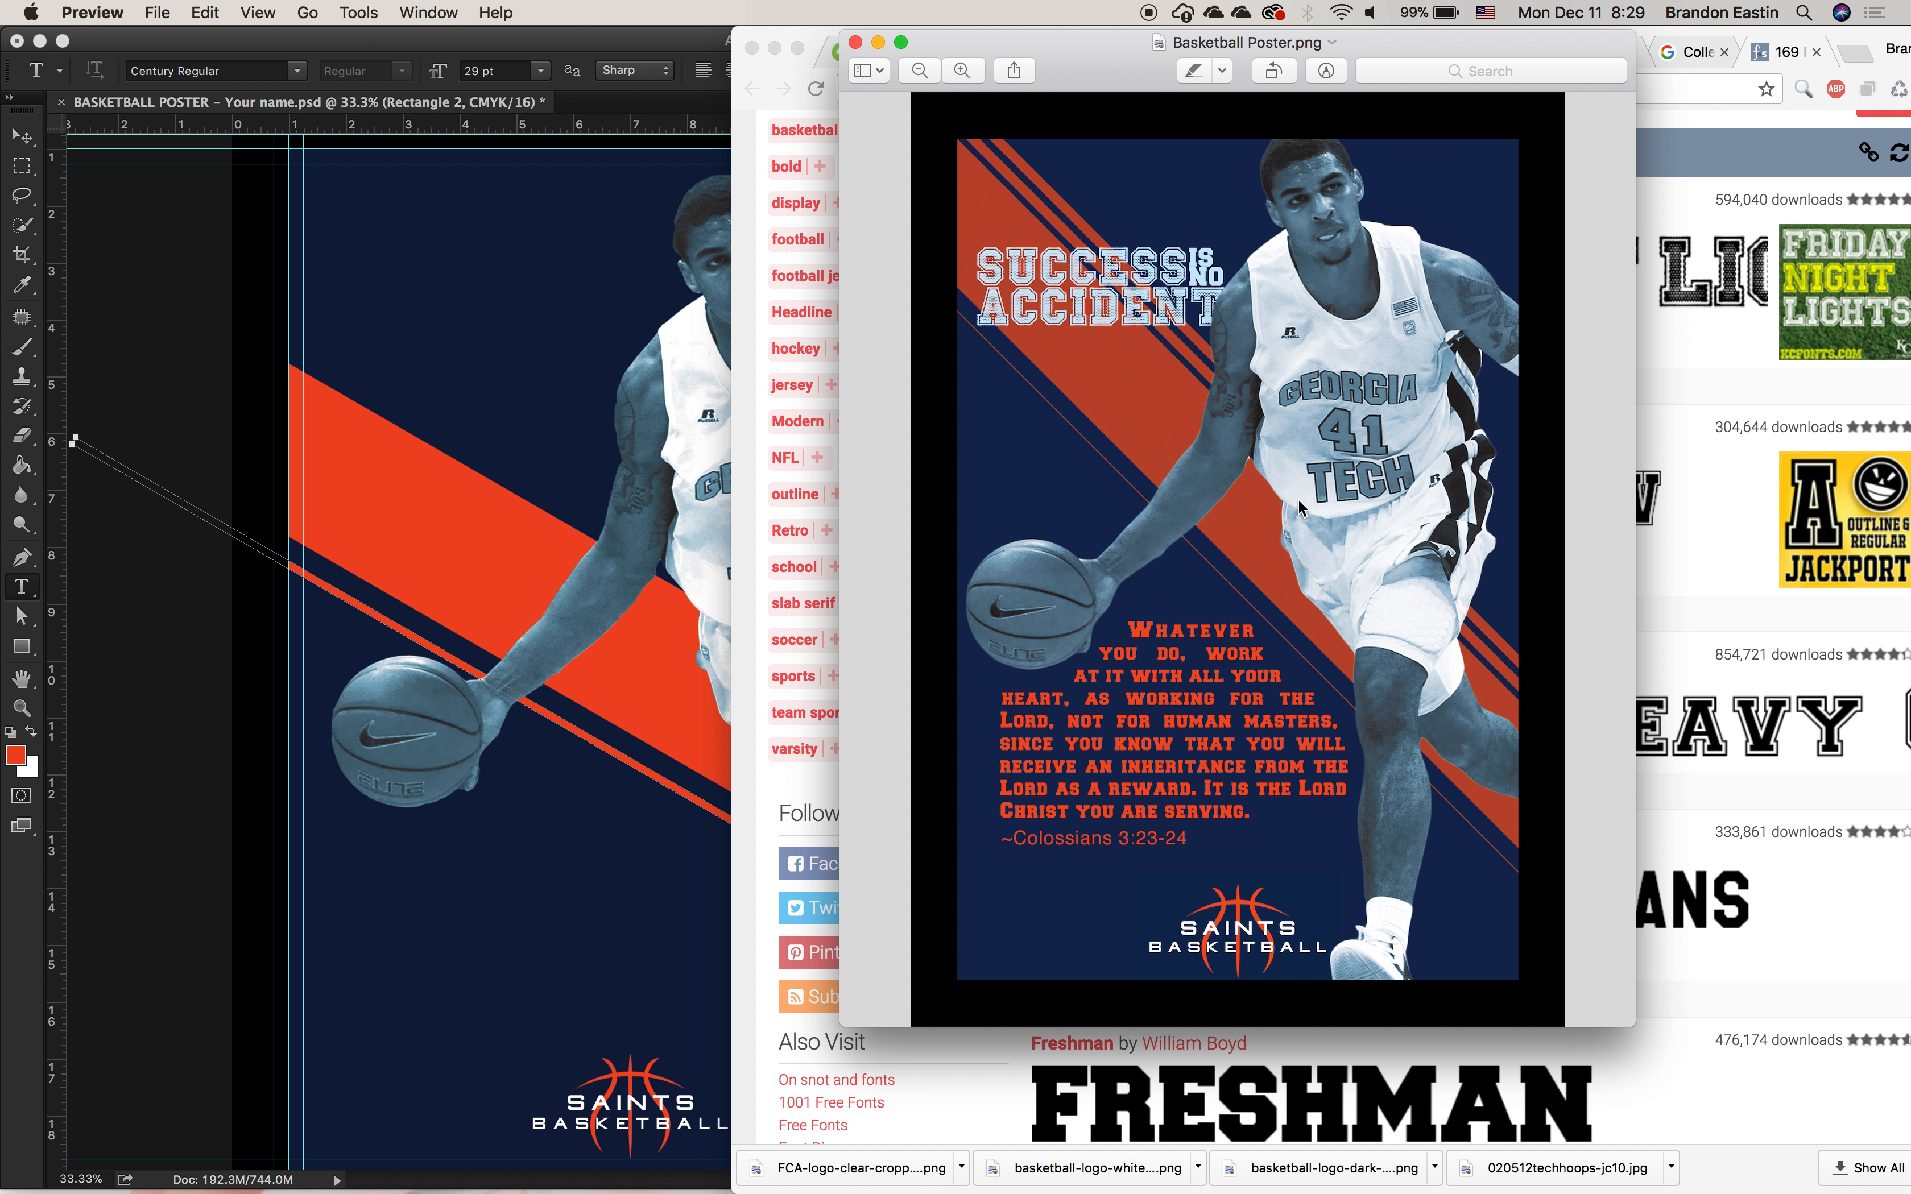
{"action": "left_click", "coordinate": [1695, 55]}
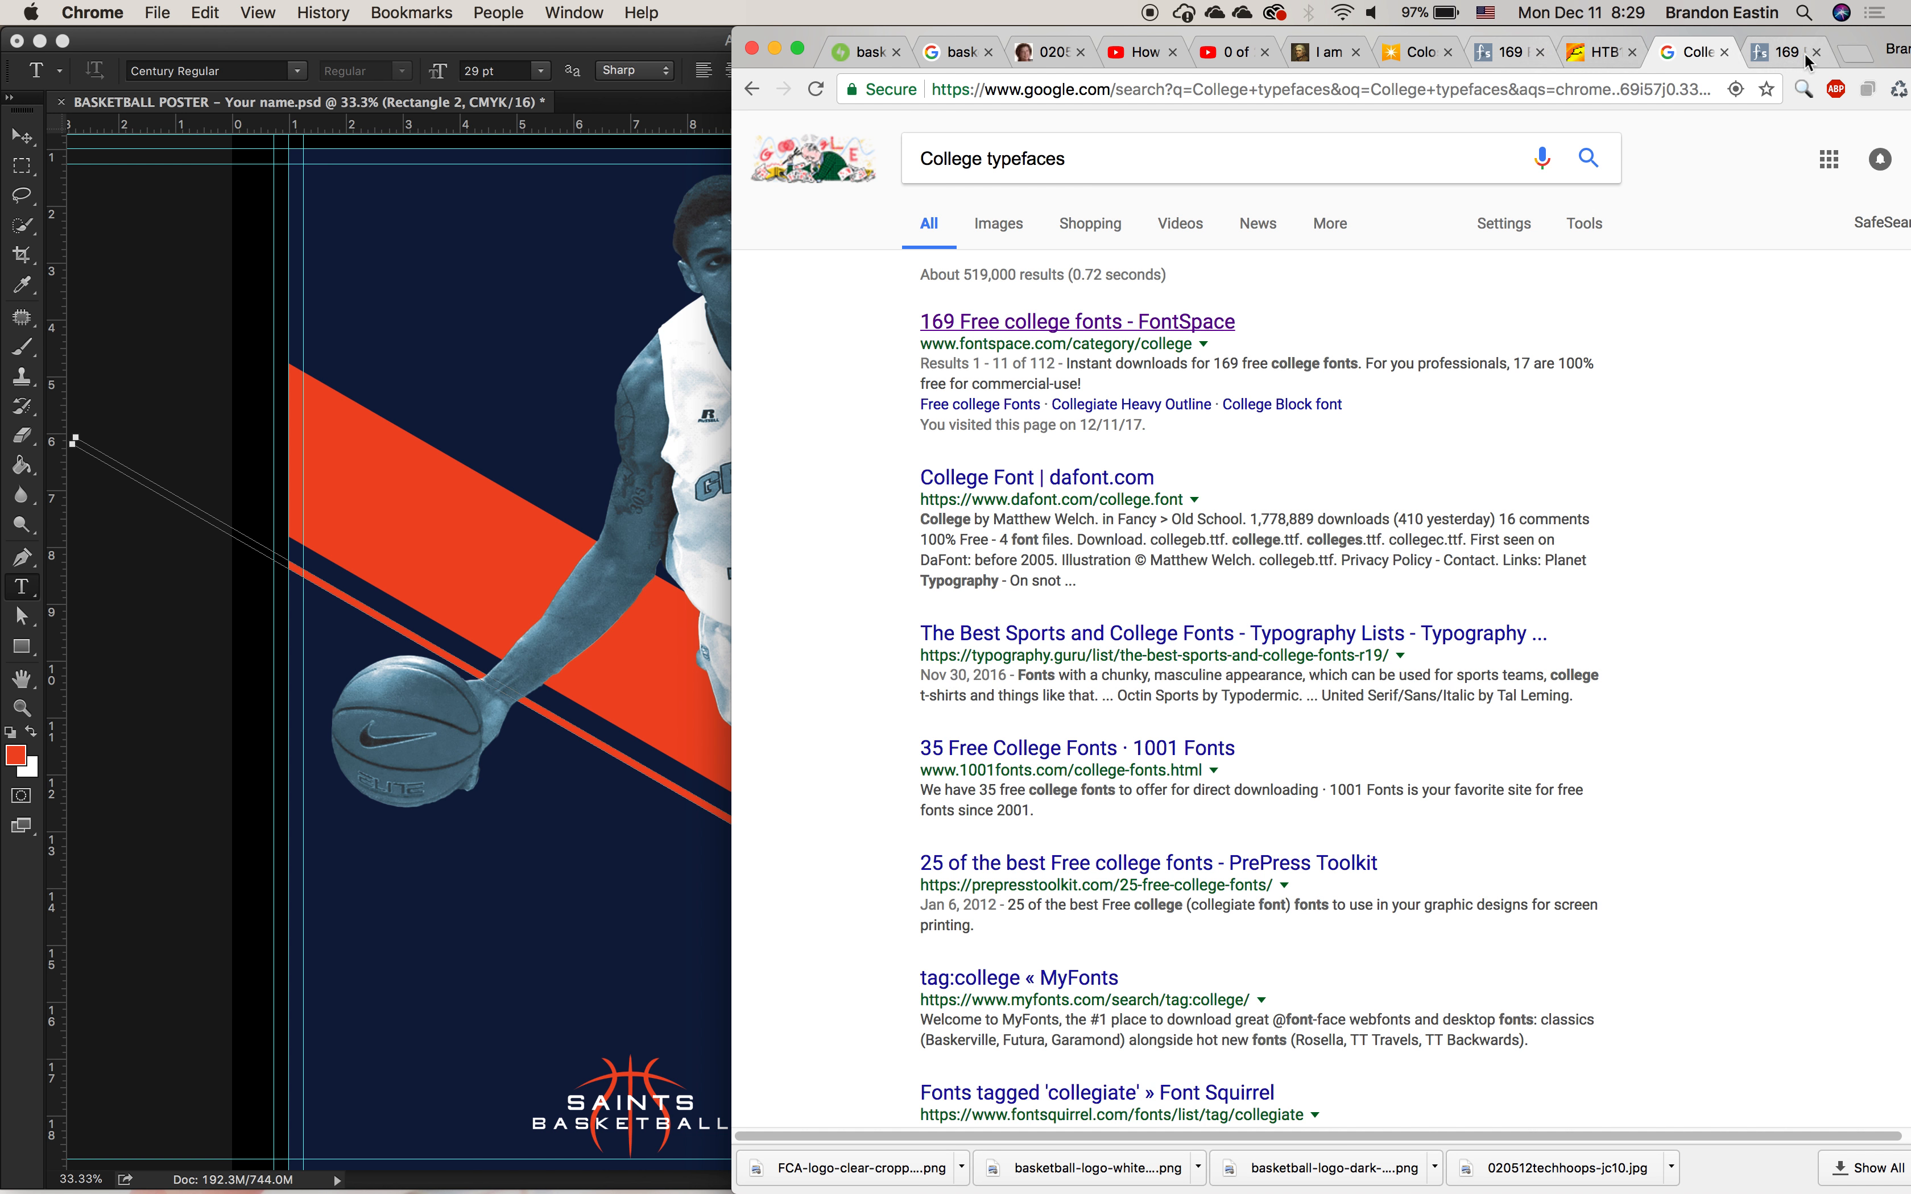
{"action": "left_click", "coordinate": [1603, 56]}
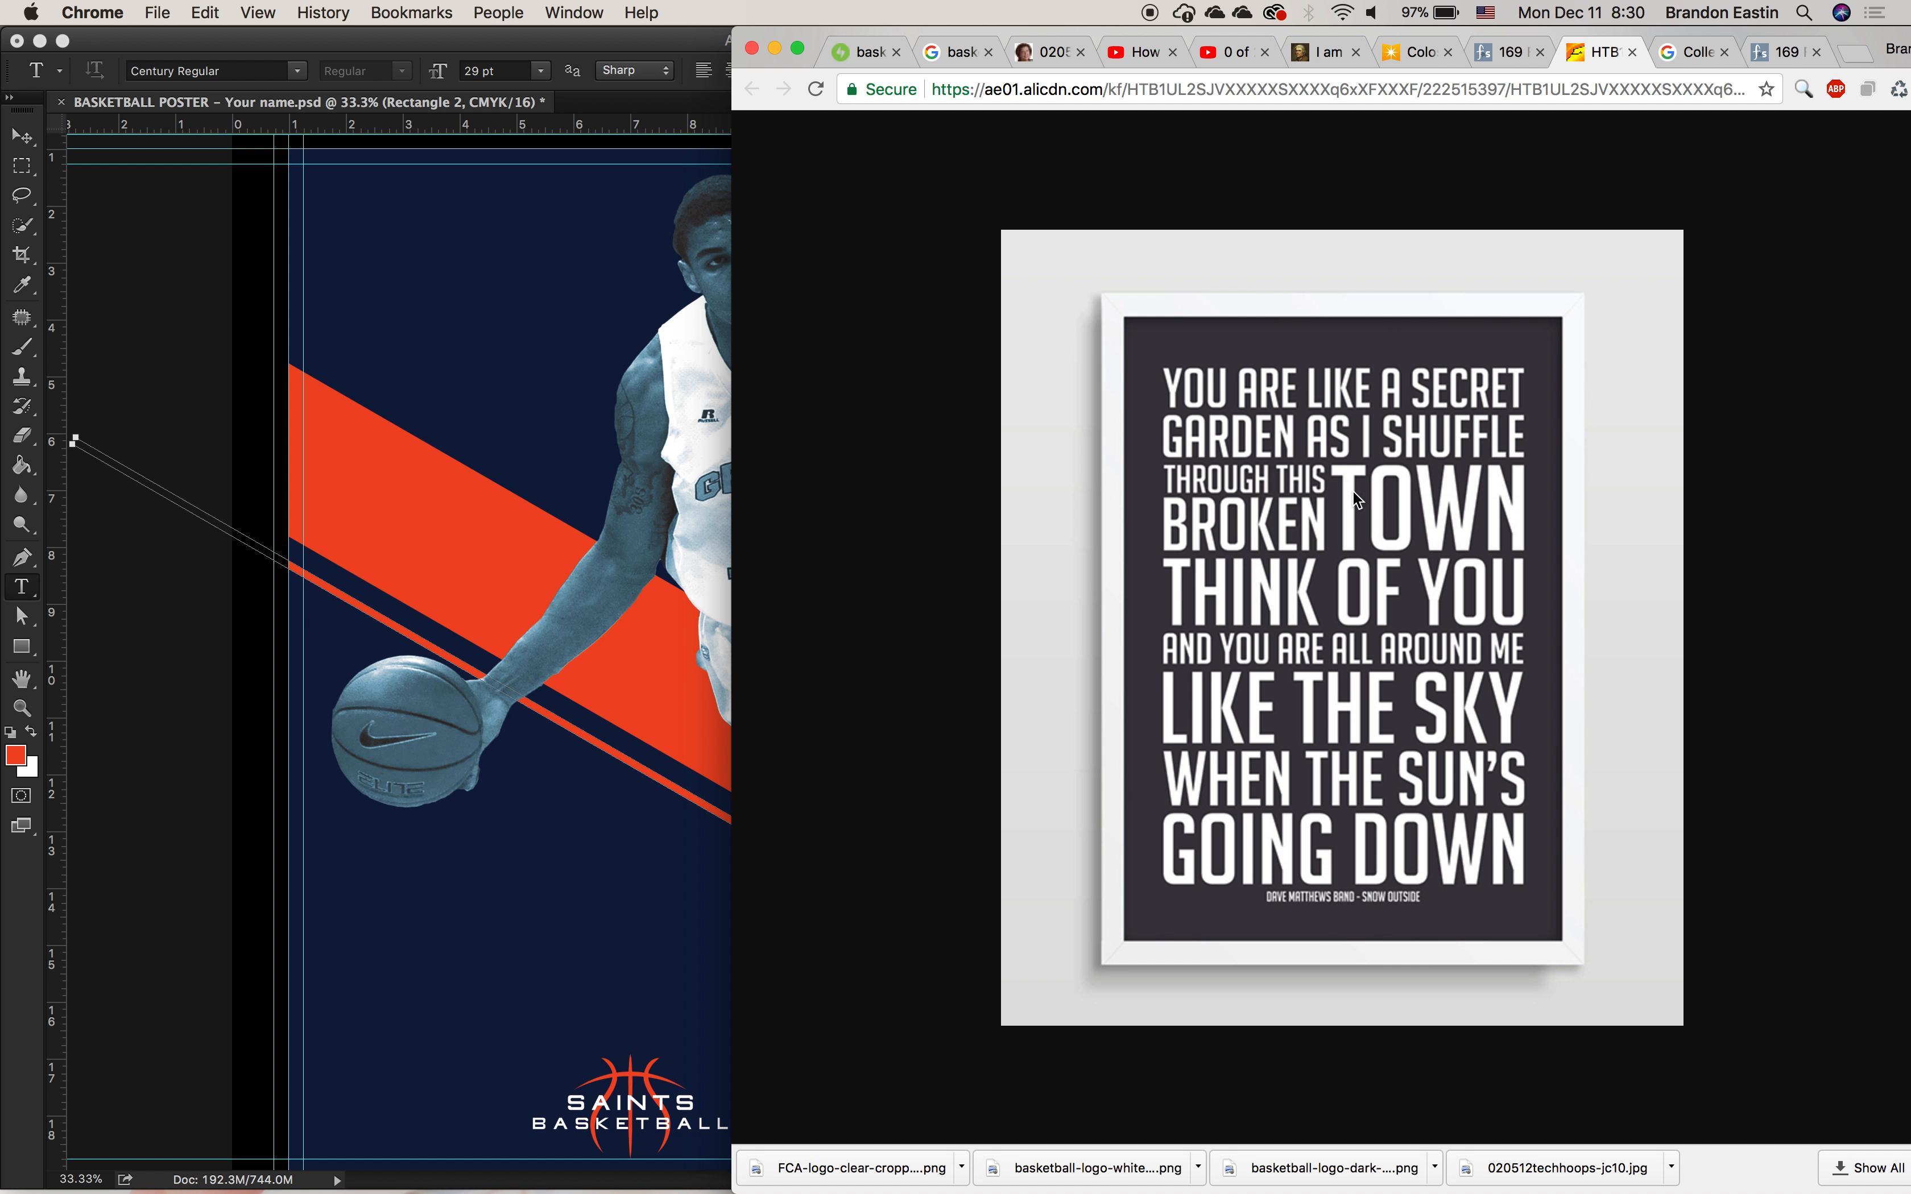
{"action": "left_click", "coordinate": [476, 494]}
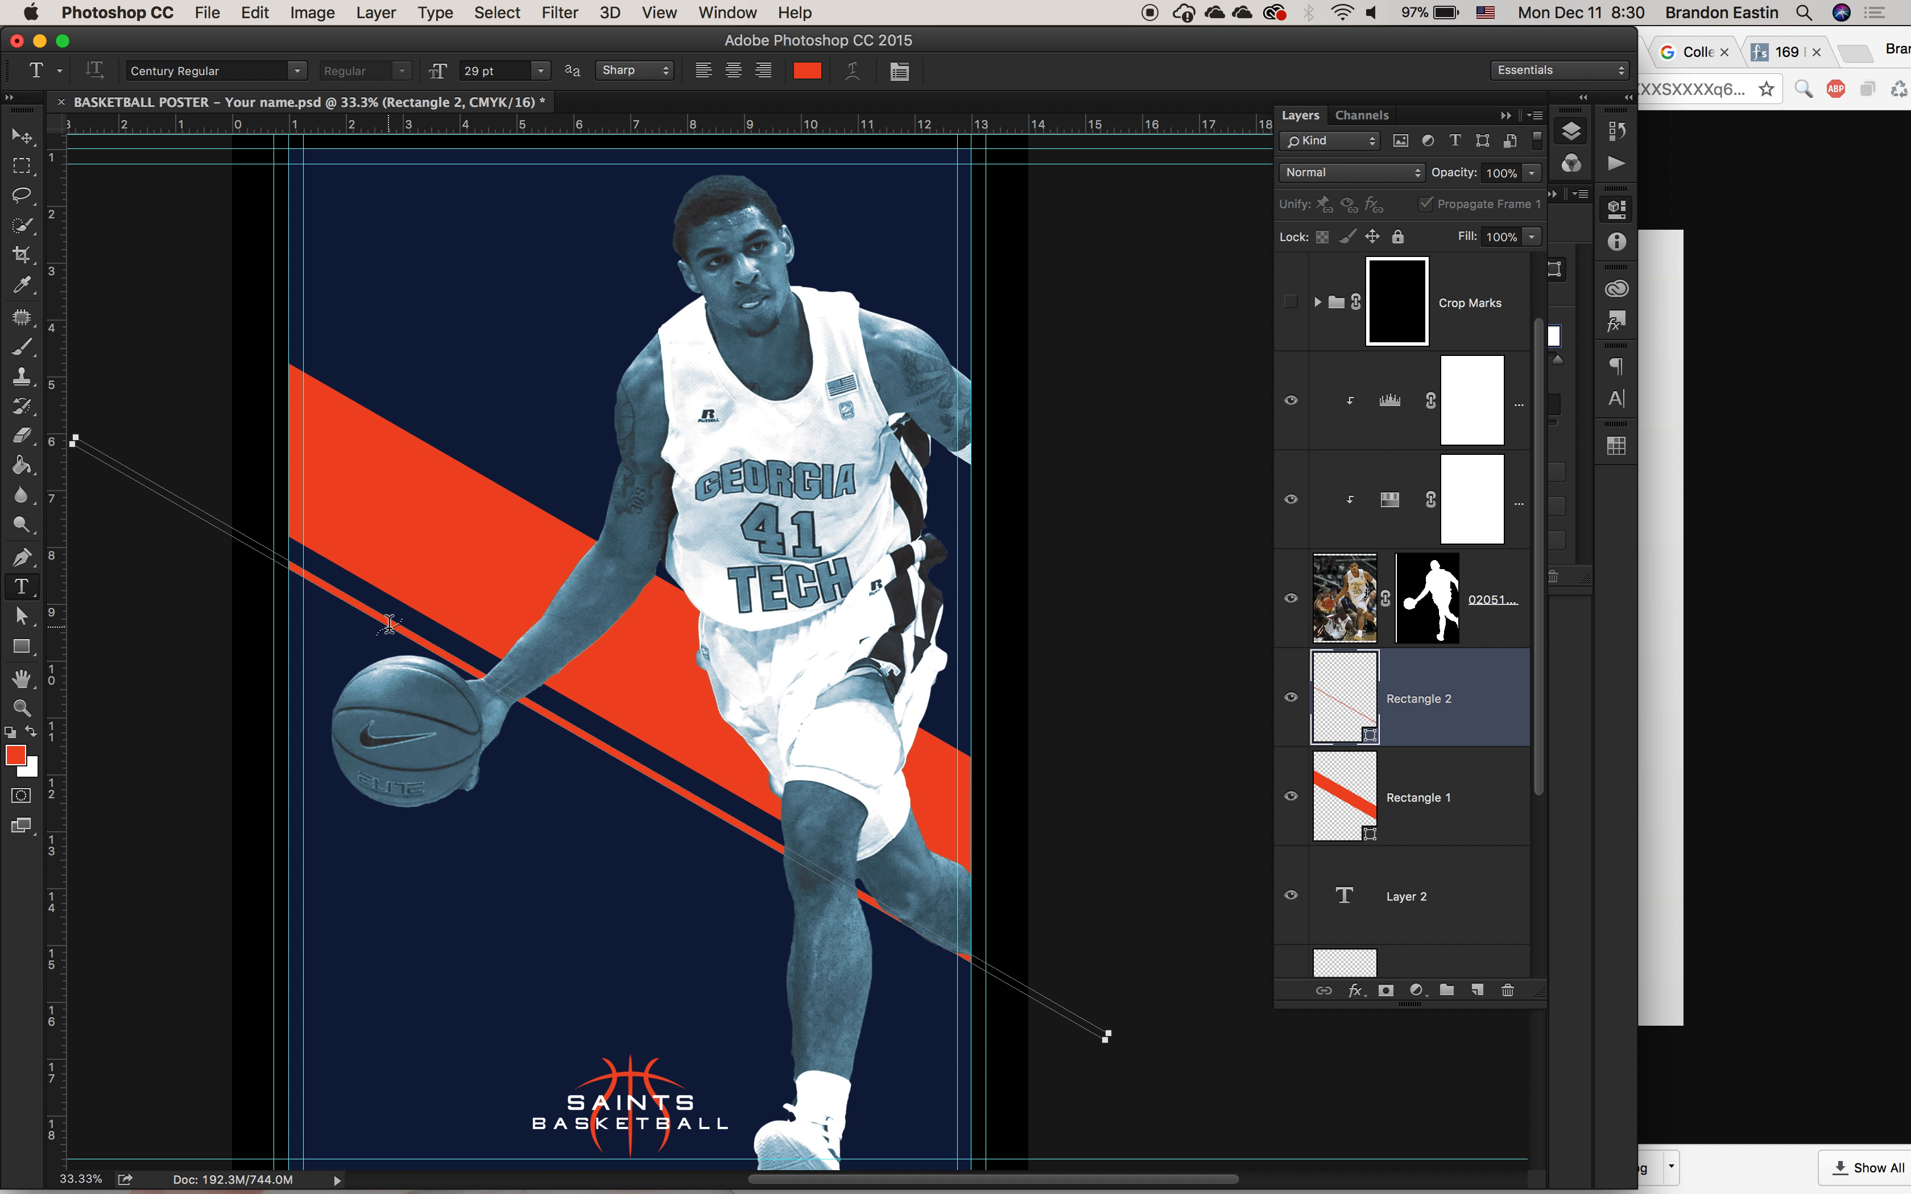
{"action": "mouse_move", "coordinate": [974, 1185]}
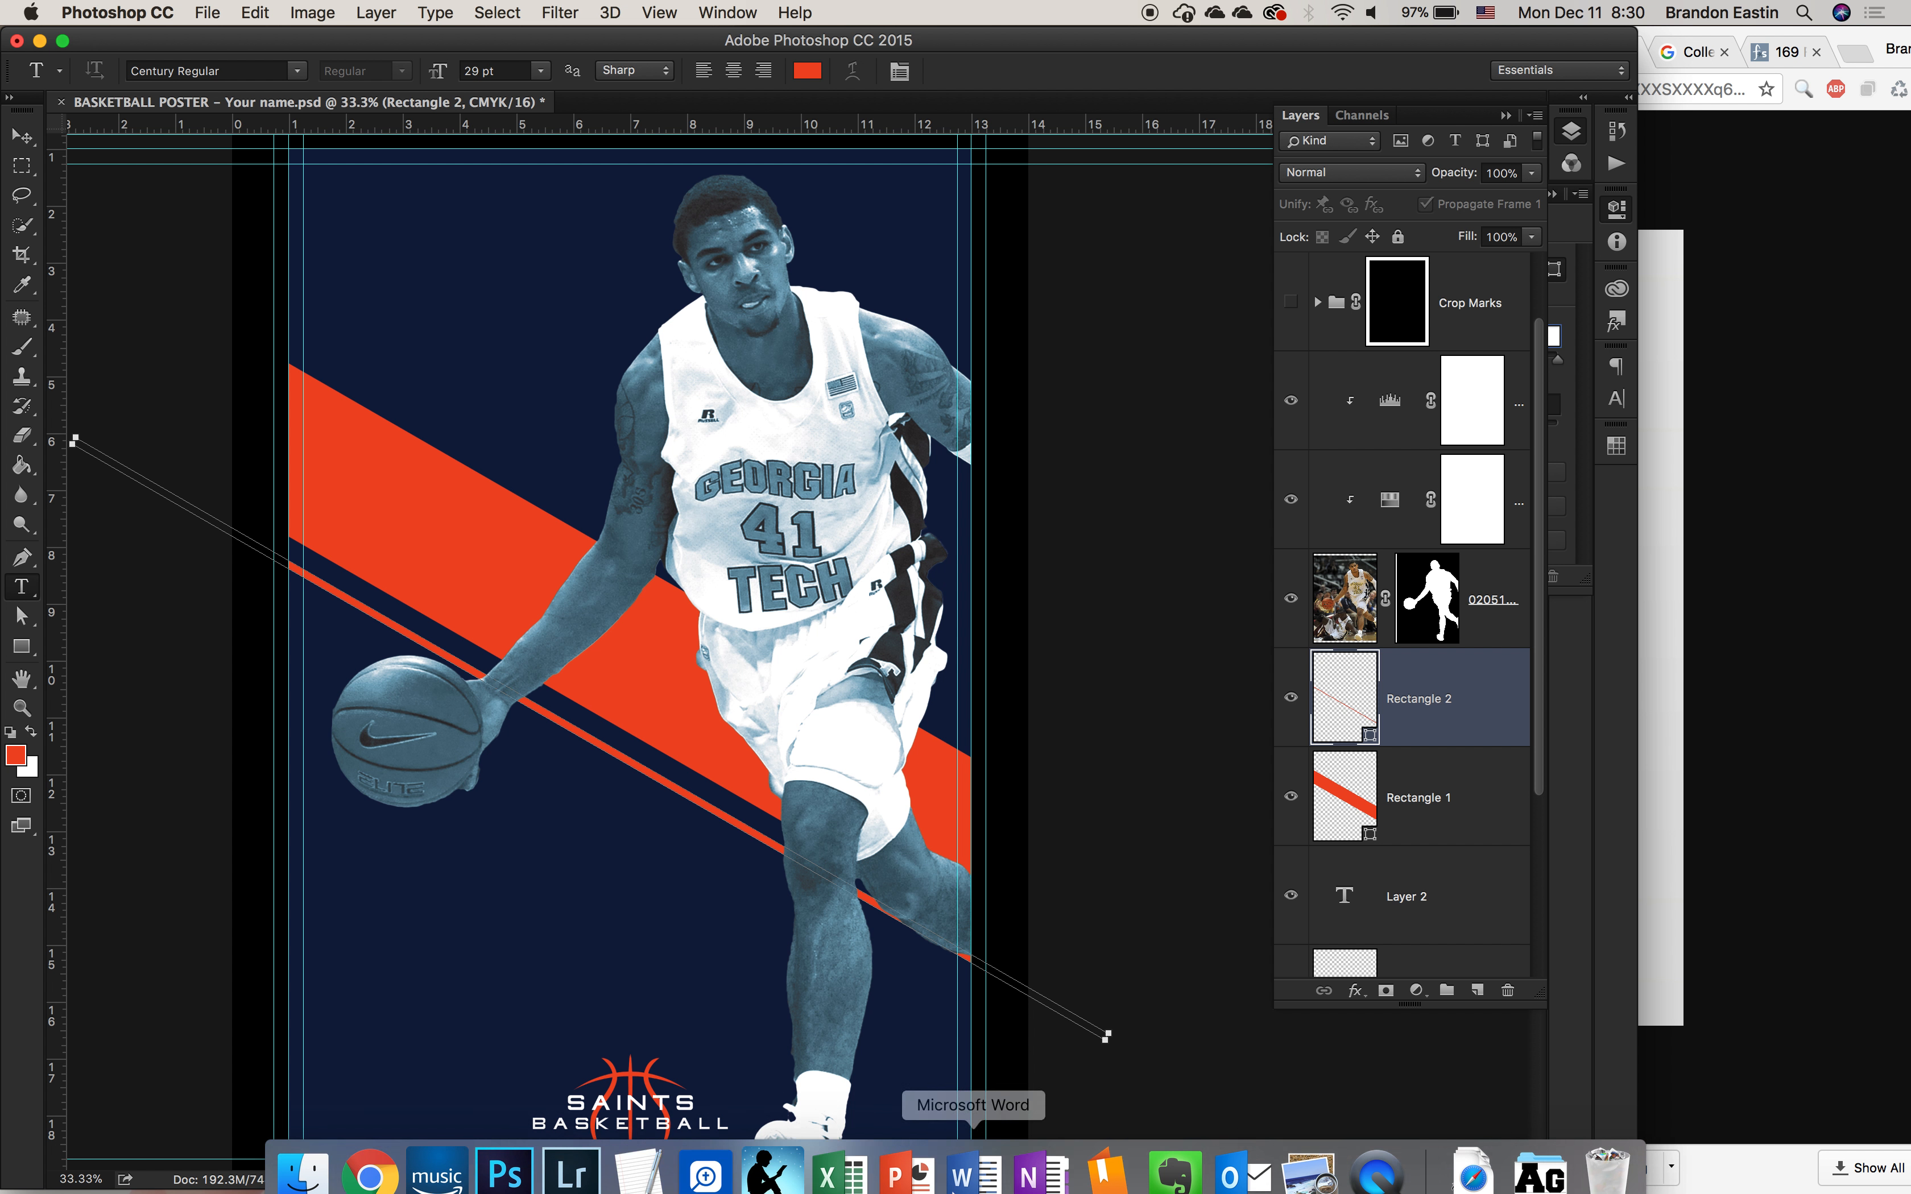
{"action": "left_click", "coordinate": [1320, 1183]}
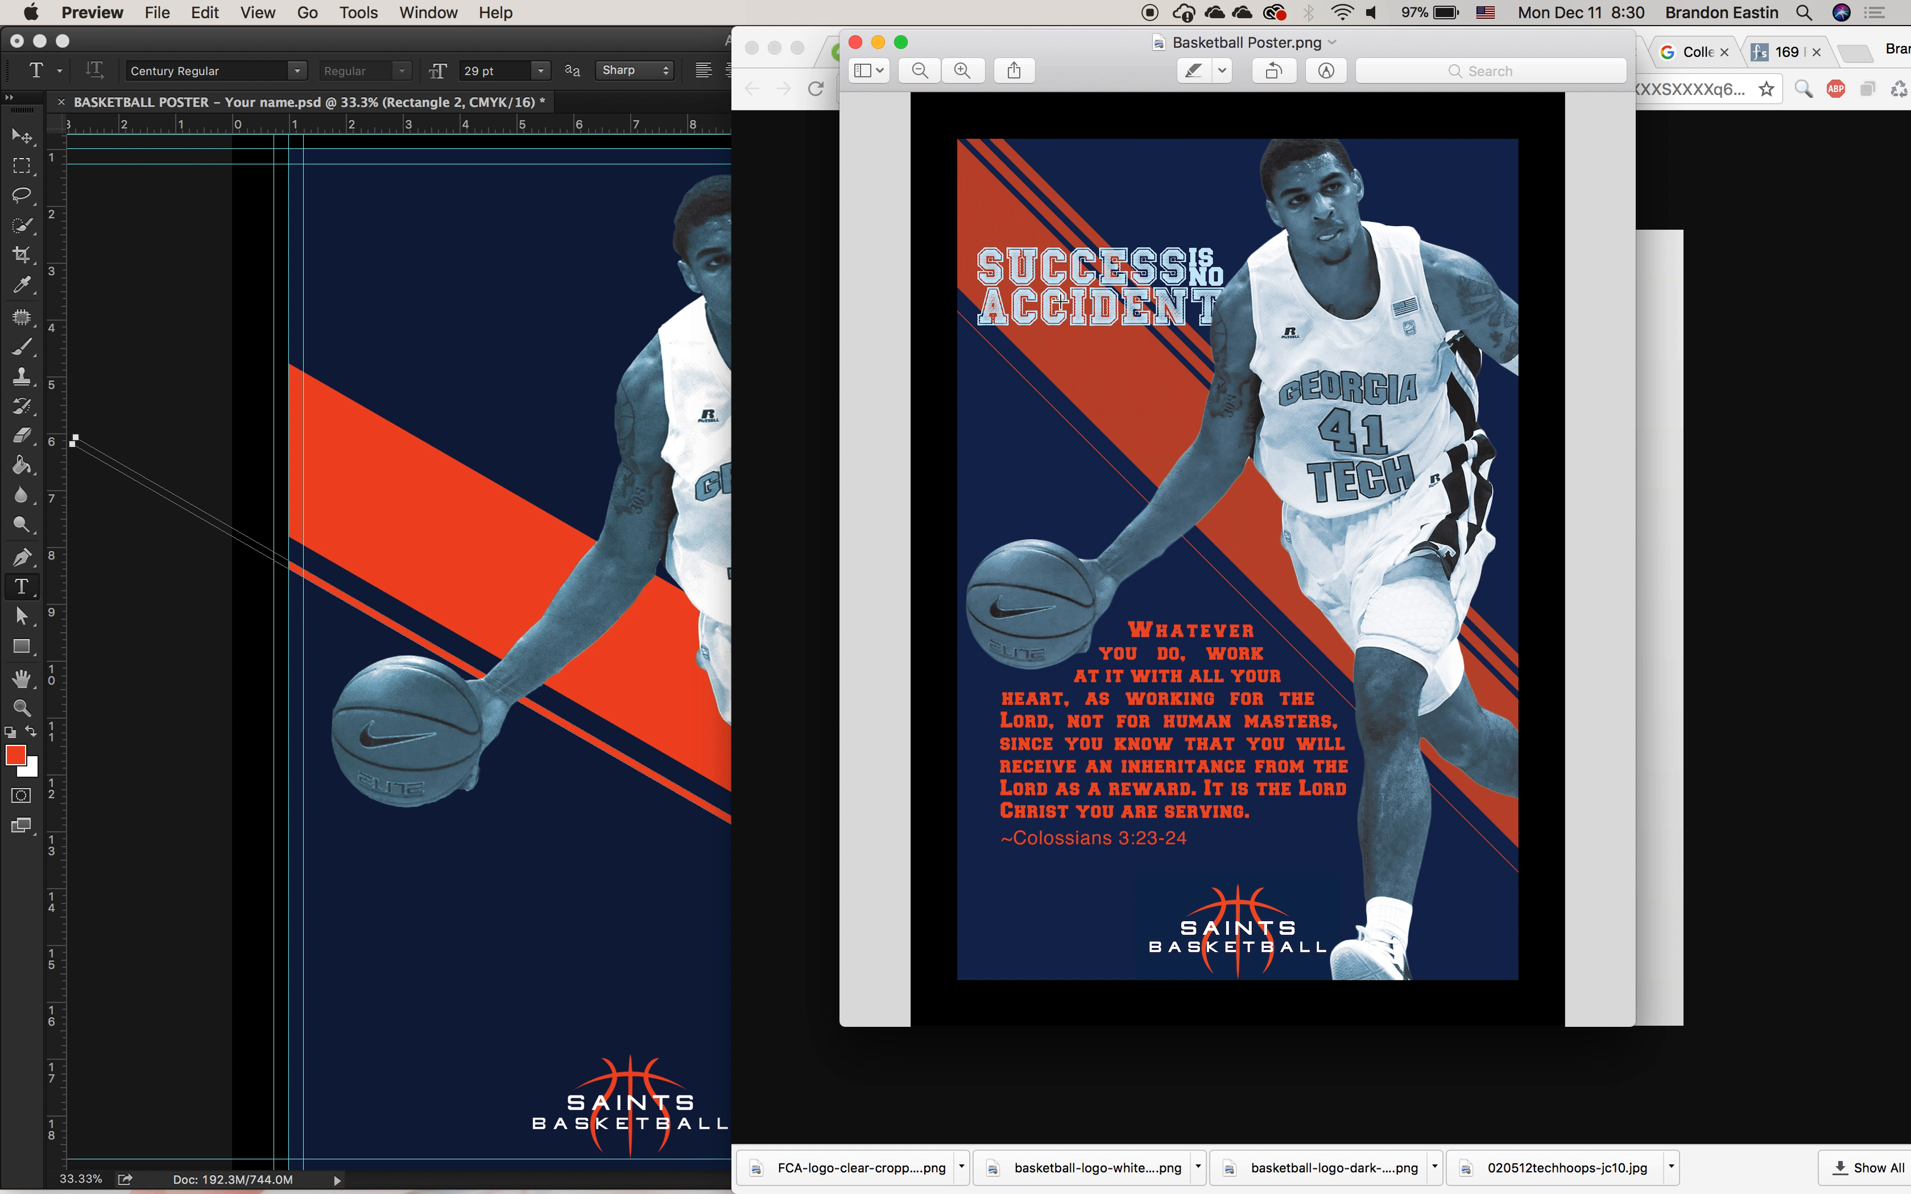
Step: Return to Photoshop and create a layer group named Saying directly above the Rectangle 2 layer
{"action": "left_click", "coordinate": [492, 415]}
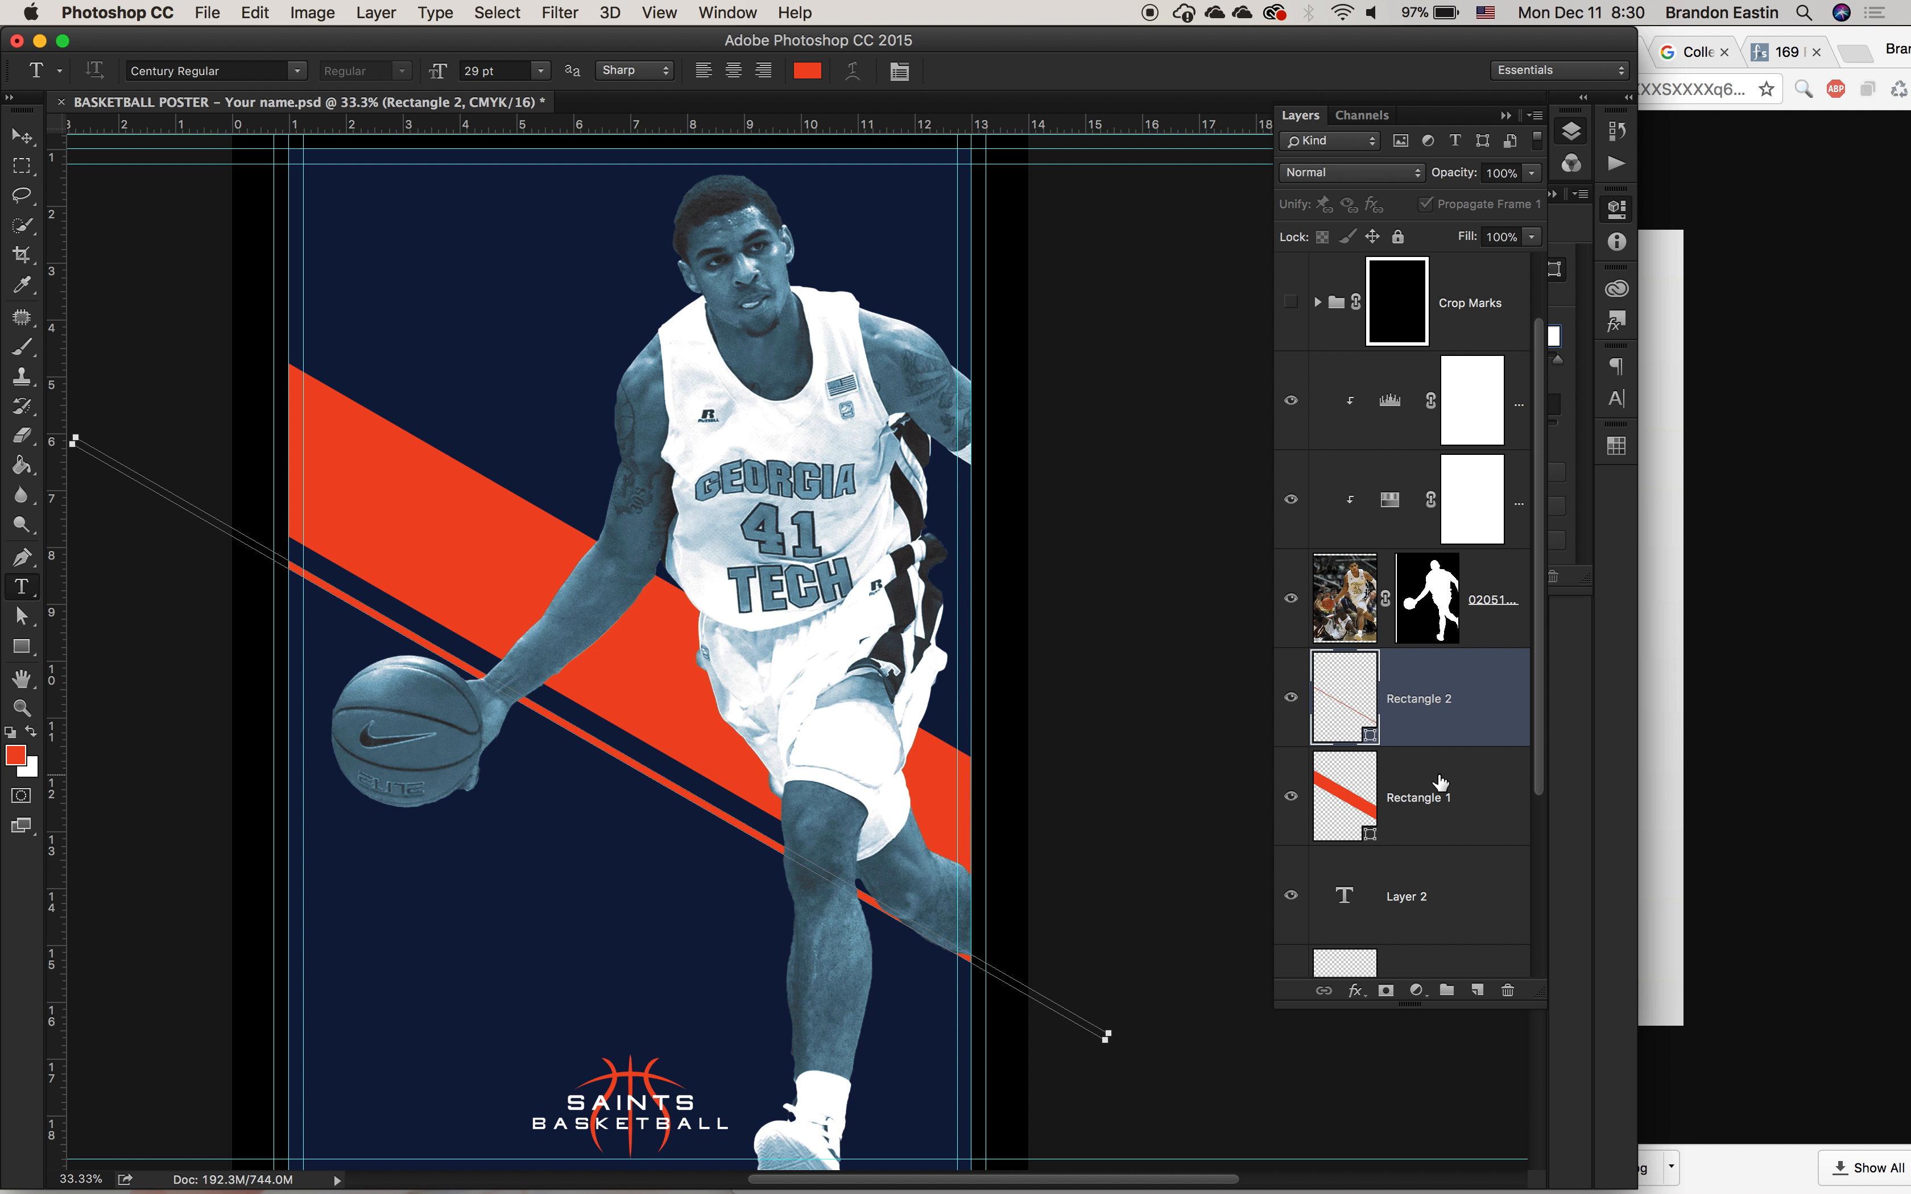
{"action": "scroll", "coordinate": [1441, 759], "scroll_direction": "up", "scroll_amount": 2}
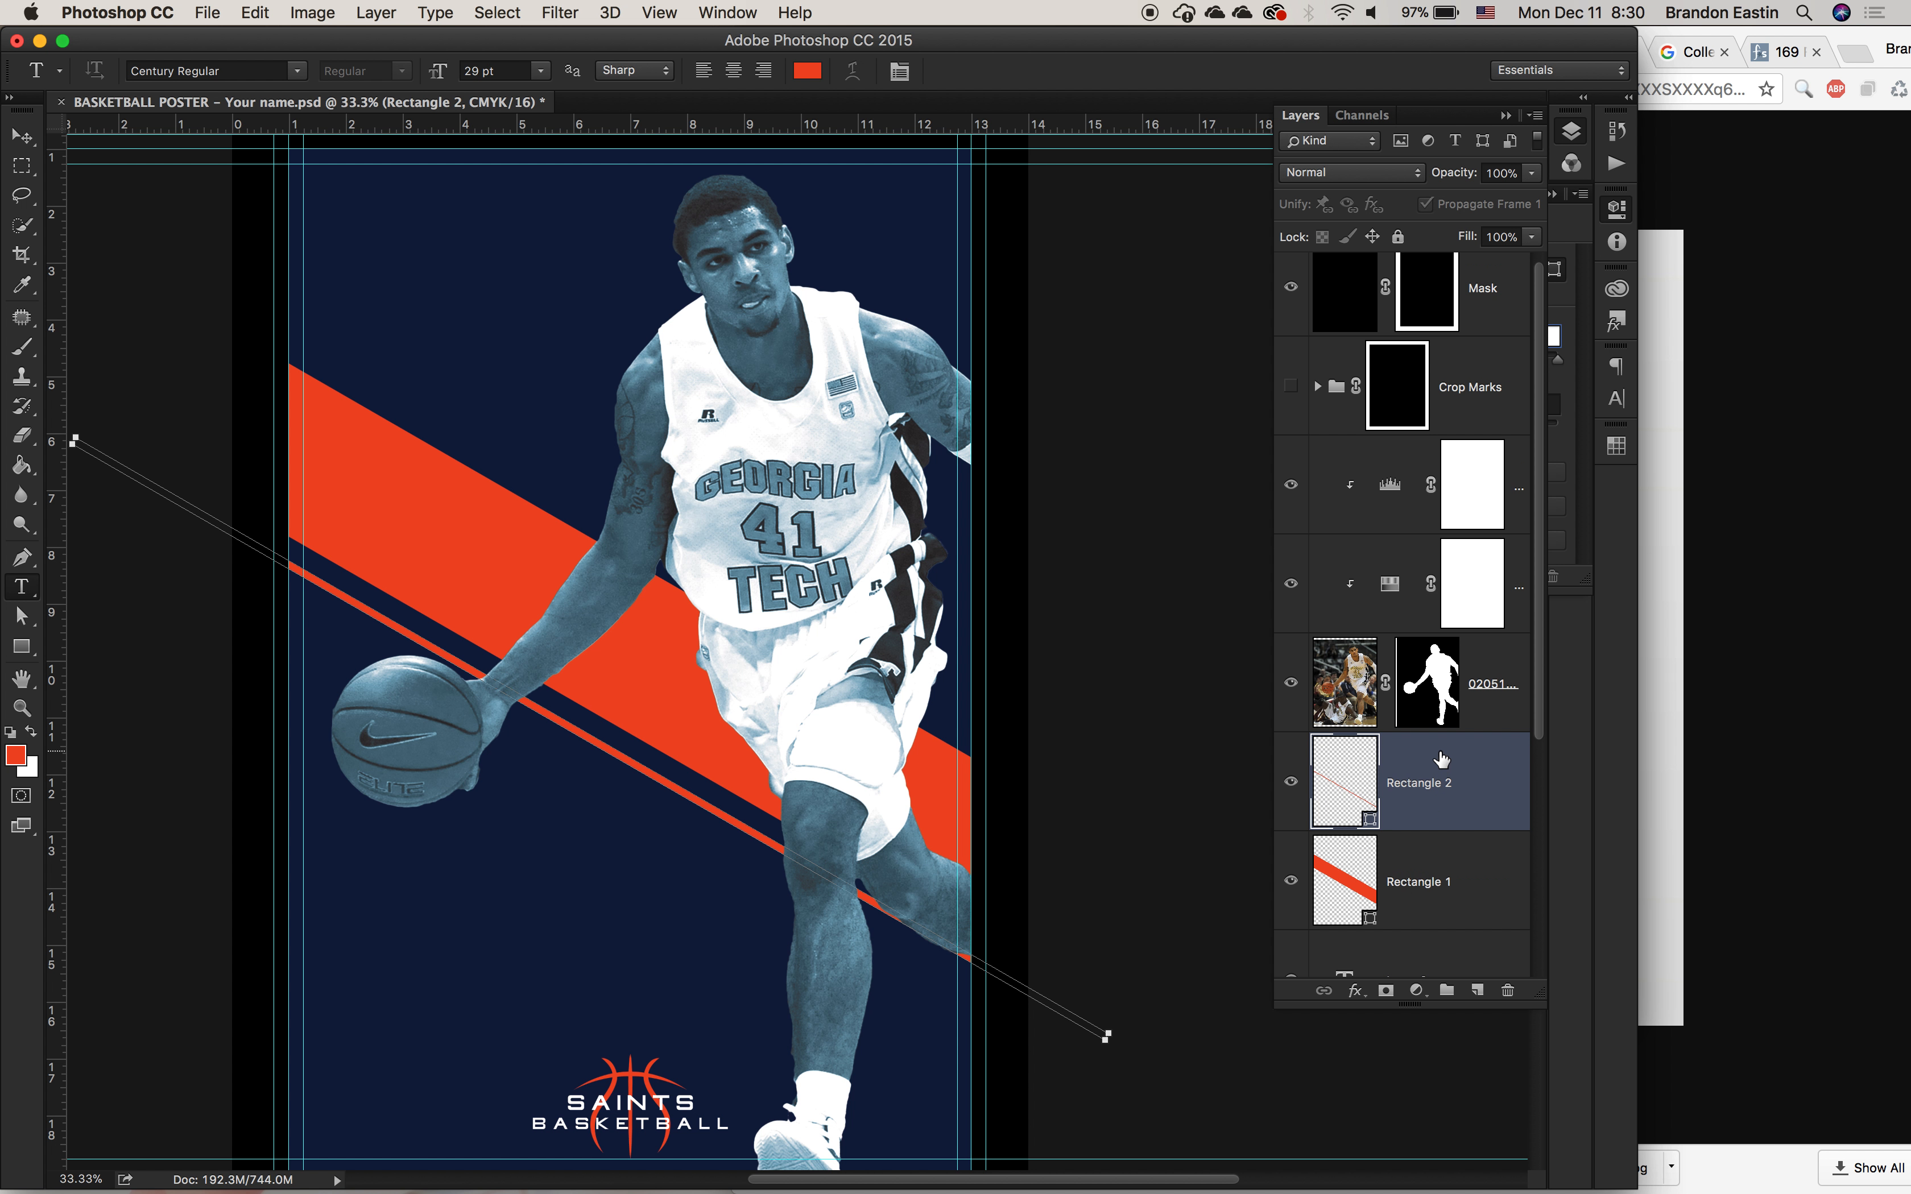
{"action": "scroll", "coordinate": [1403, 757], "scroll_direction": "down", "scroll_amount": 2}
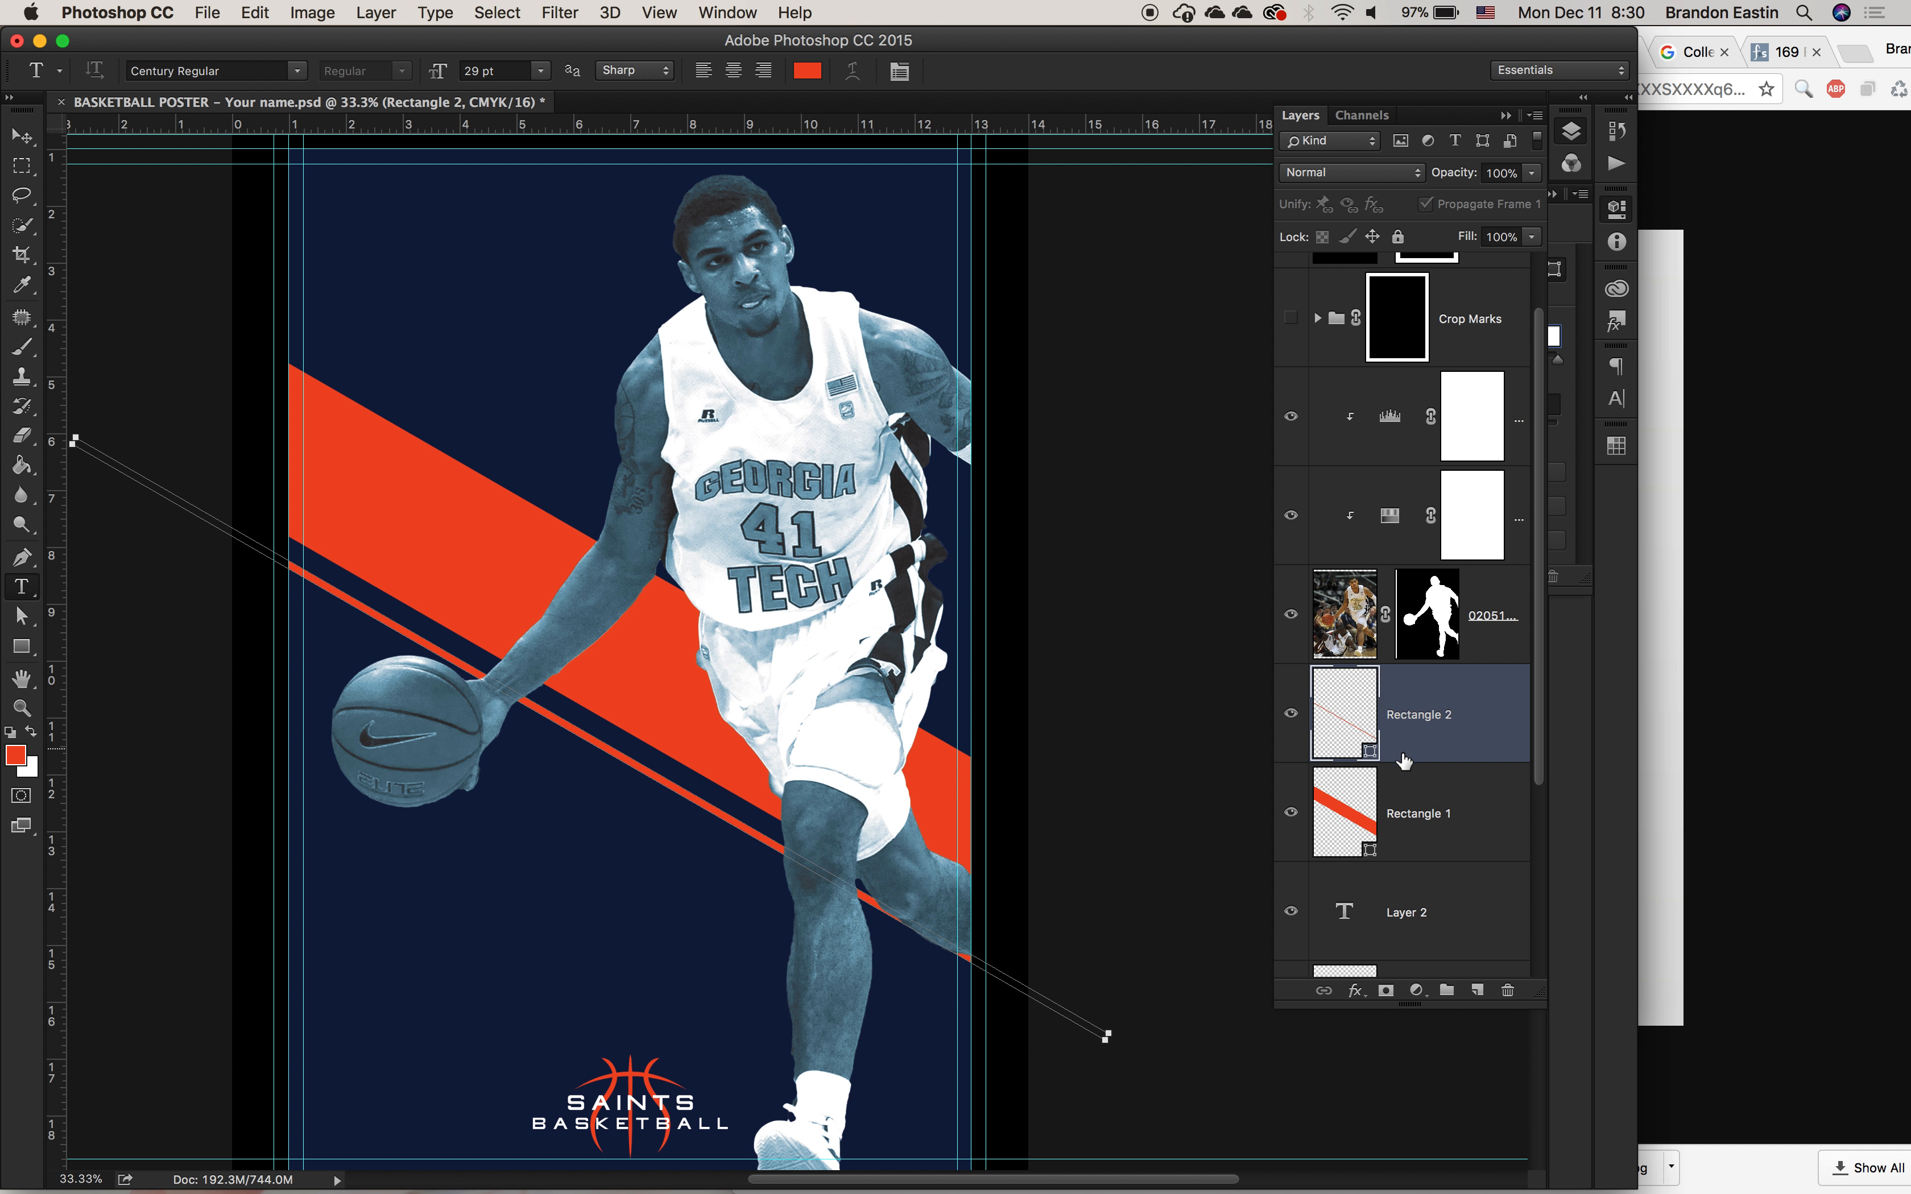
{"action": "left_click", "coordinate": [1447, 990]}
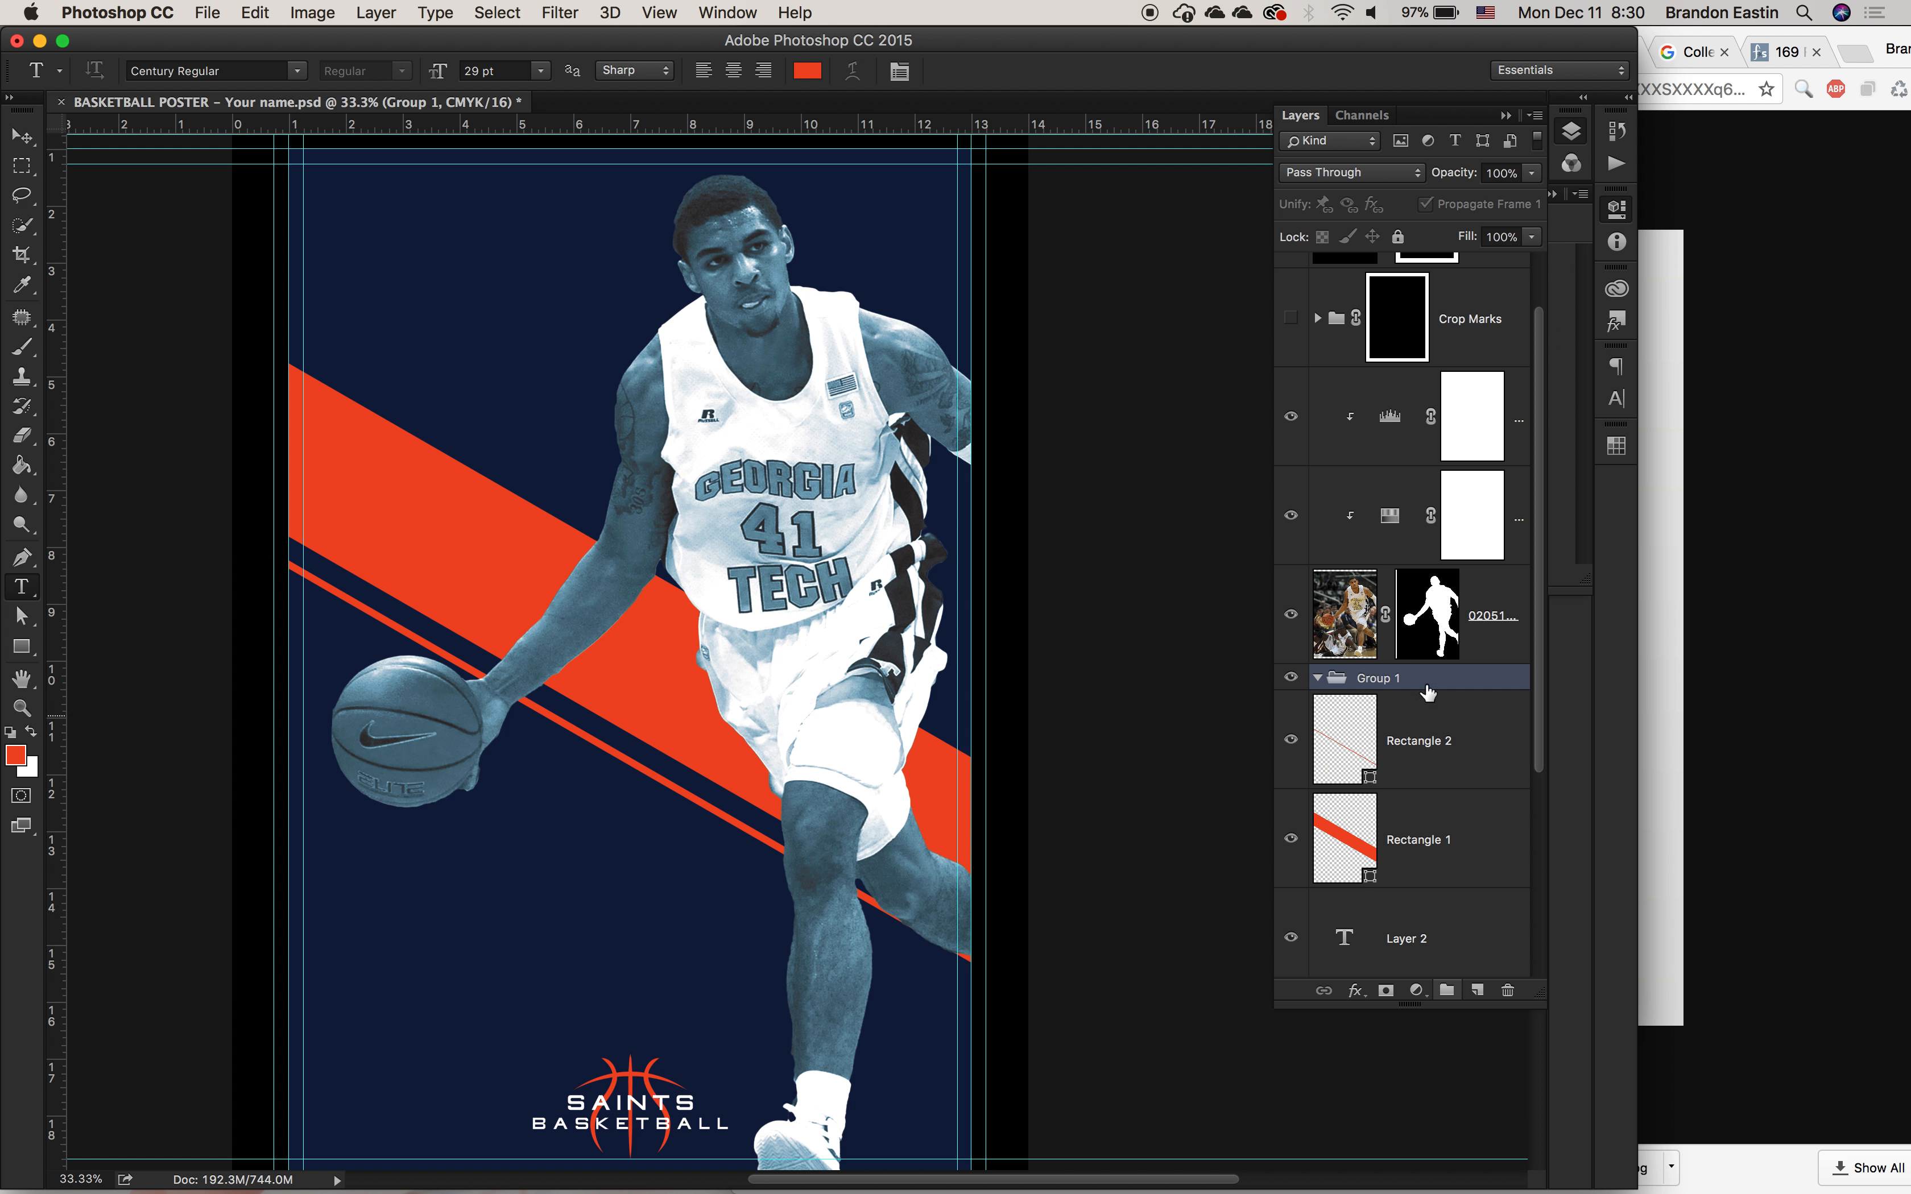
{"action": "double_click", "coordinate": [1368, 679]}
{"action": "type", "text": "Saying"}
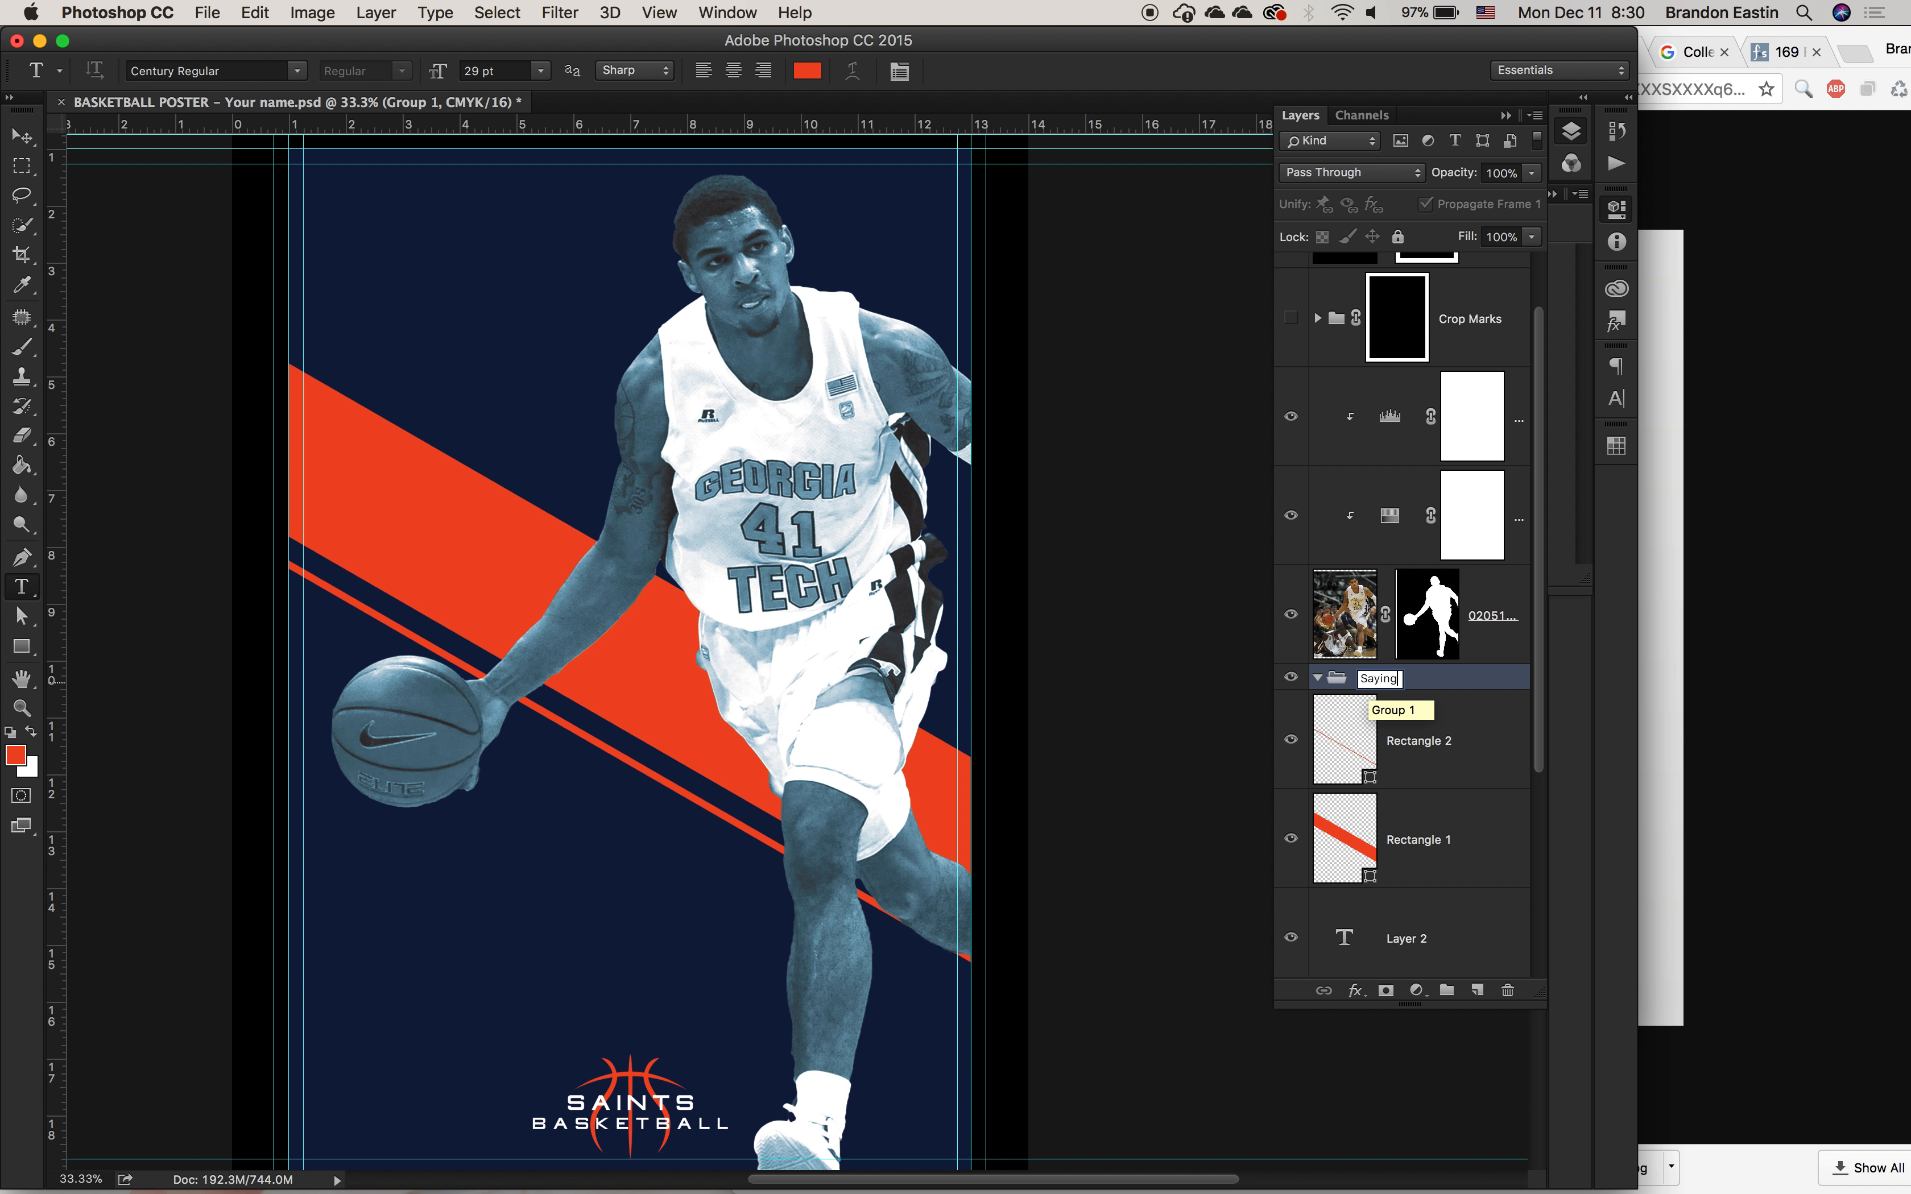
{"action": "key", "text": "Return"}
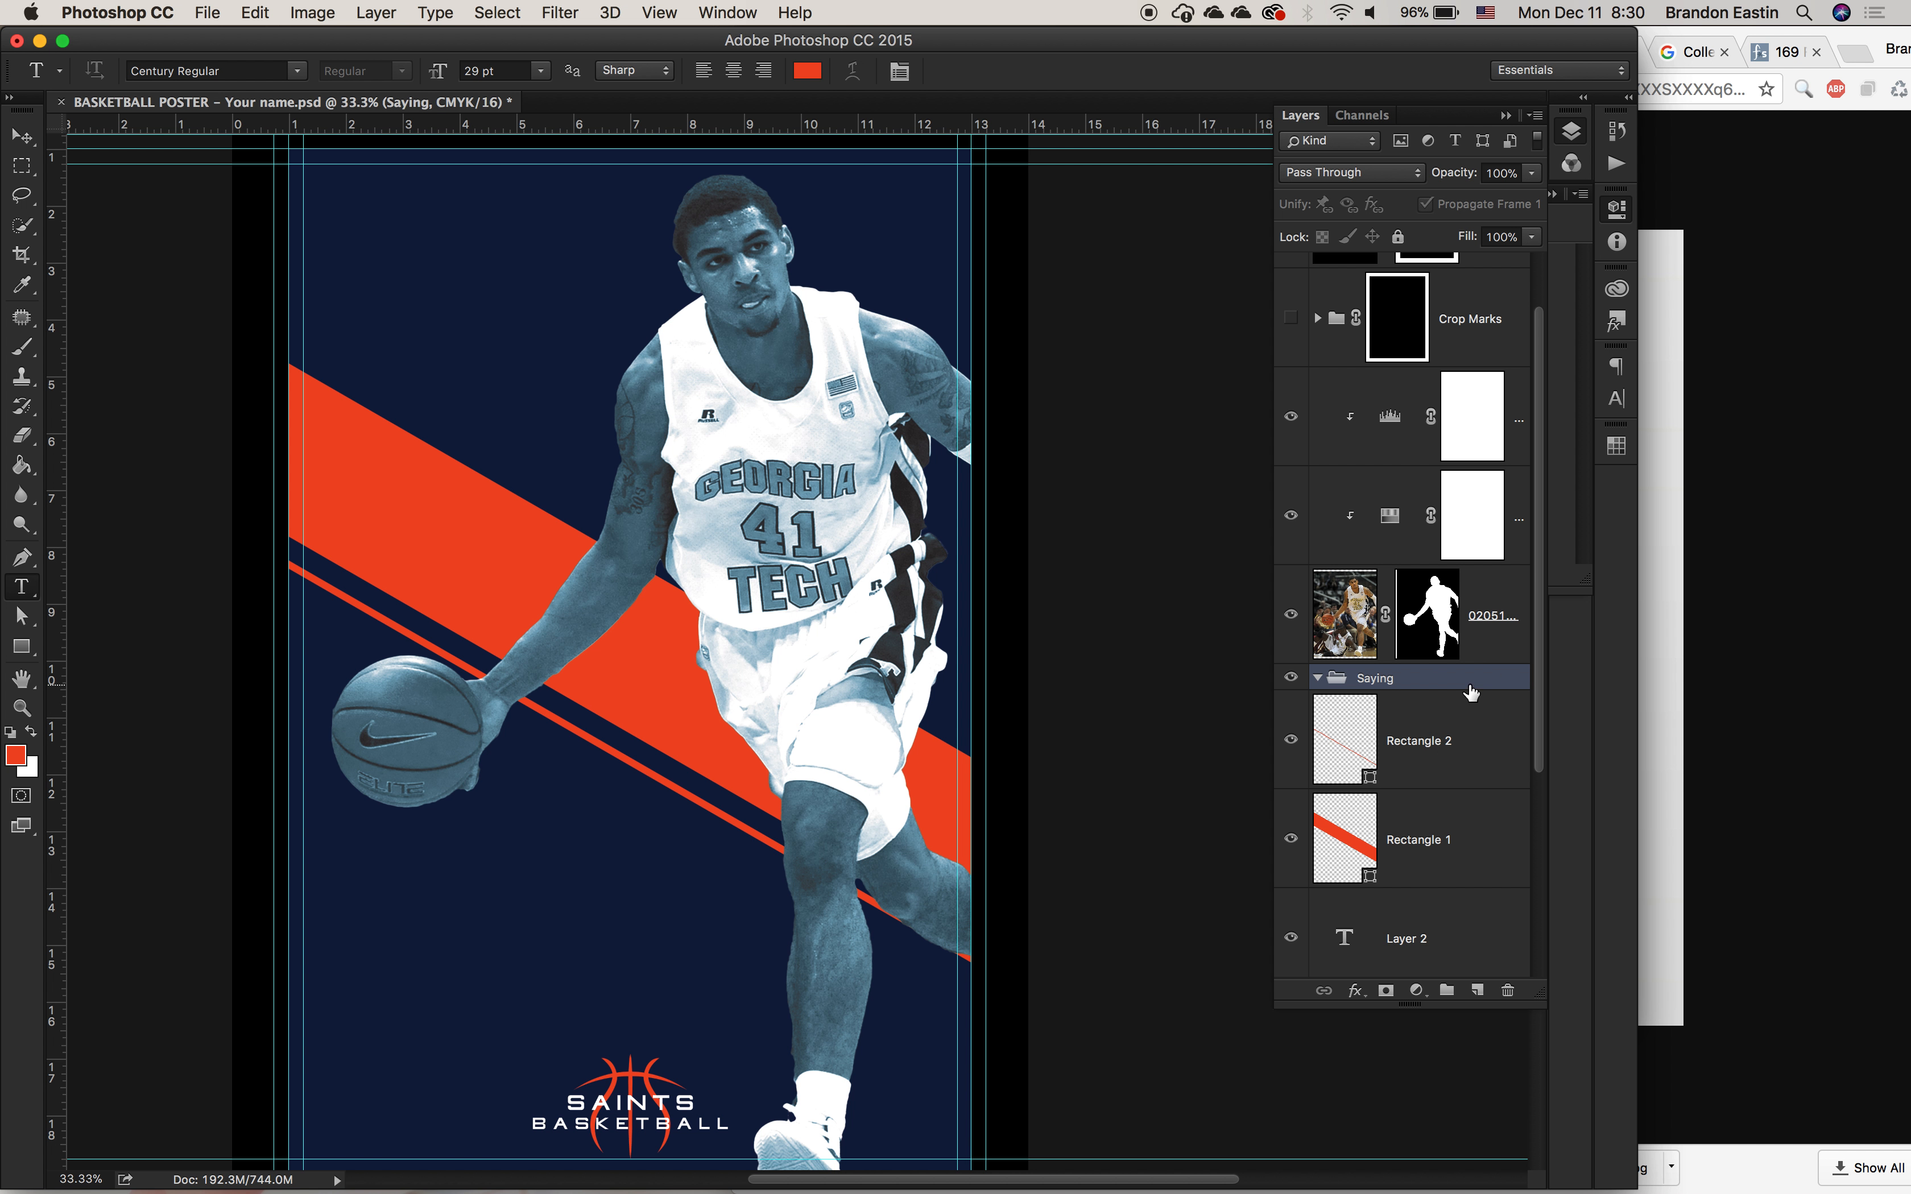
Step: Create another layer group named Bible Verse above the Saying group
{"action": "left_click", "coordinate": [1449, 991]}
{"action": "double_click", "coordinate": [1378, 681]}
{"action": "type", "text": "Bible Verse"}
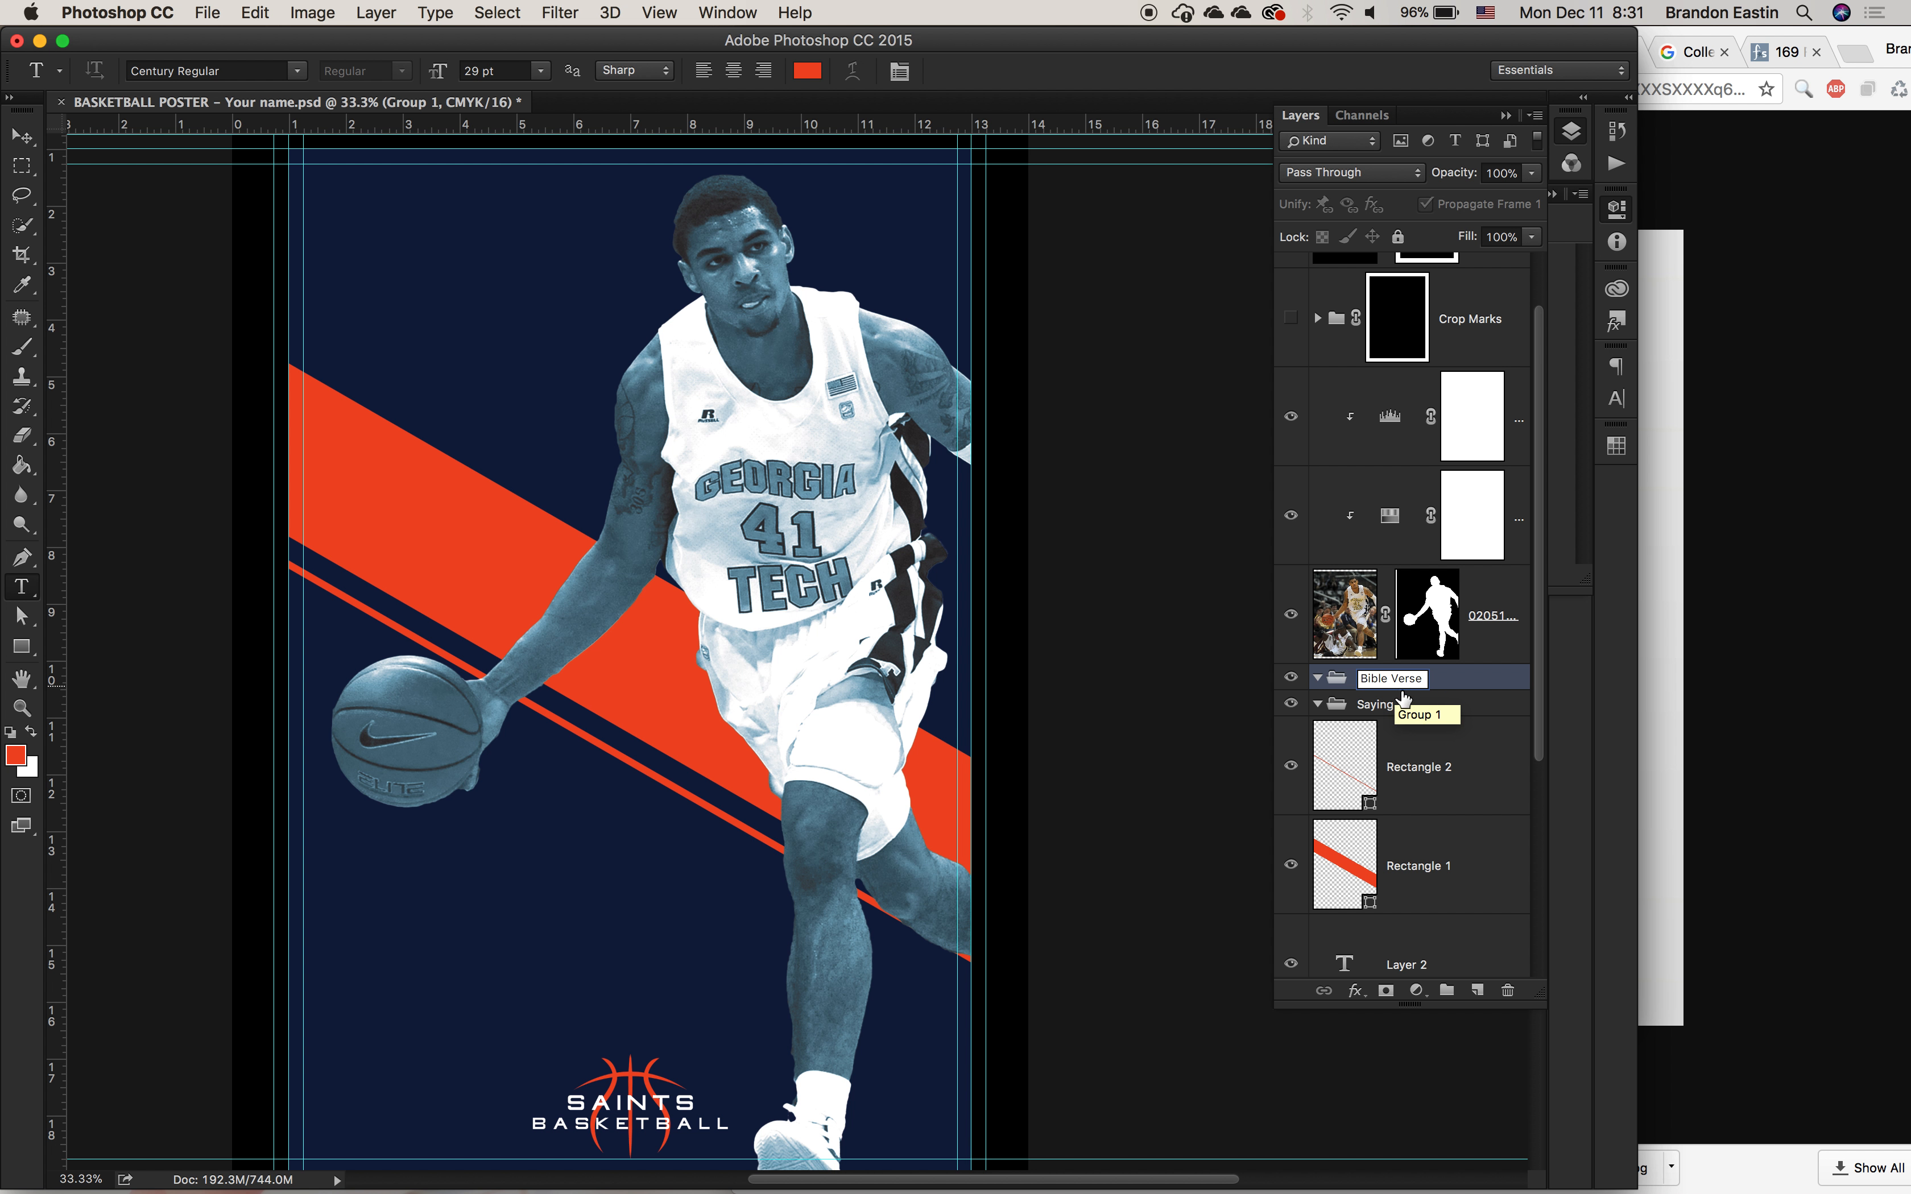
{"action": "key", "text": "Return"}
Step: Add a text layer reading "Success" inside the Saying group, in the poster's upper-left area beside the player's head
{"action": "left_click", "coordinate": [1413, 709]}
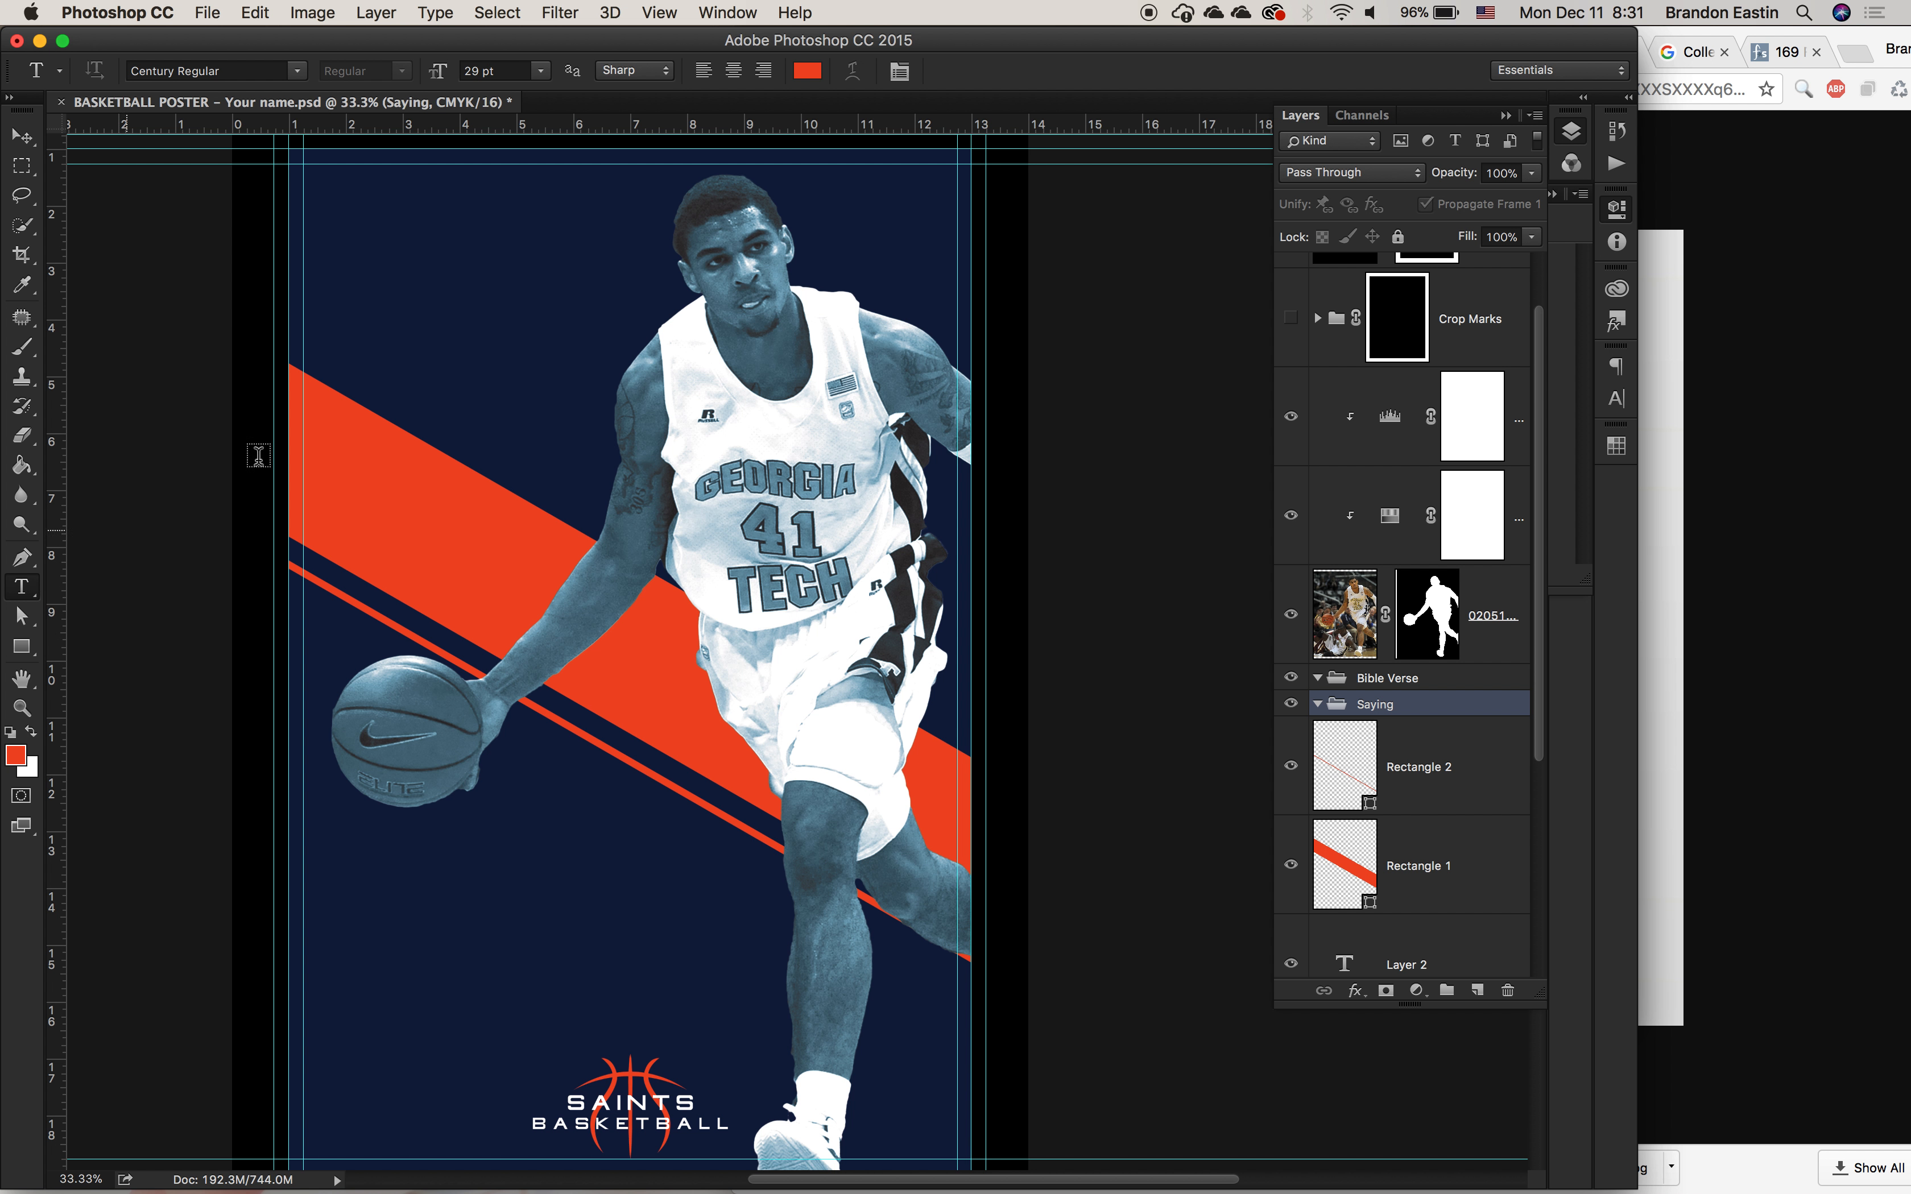
{"action": "left_click", "coordinate": [334, 280]}
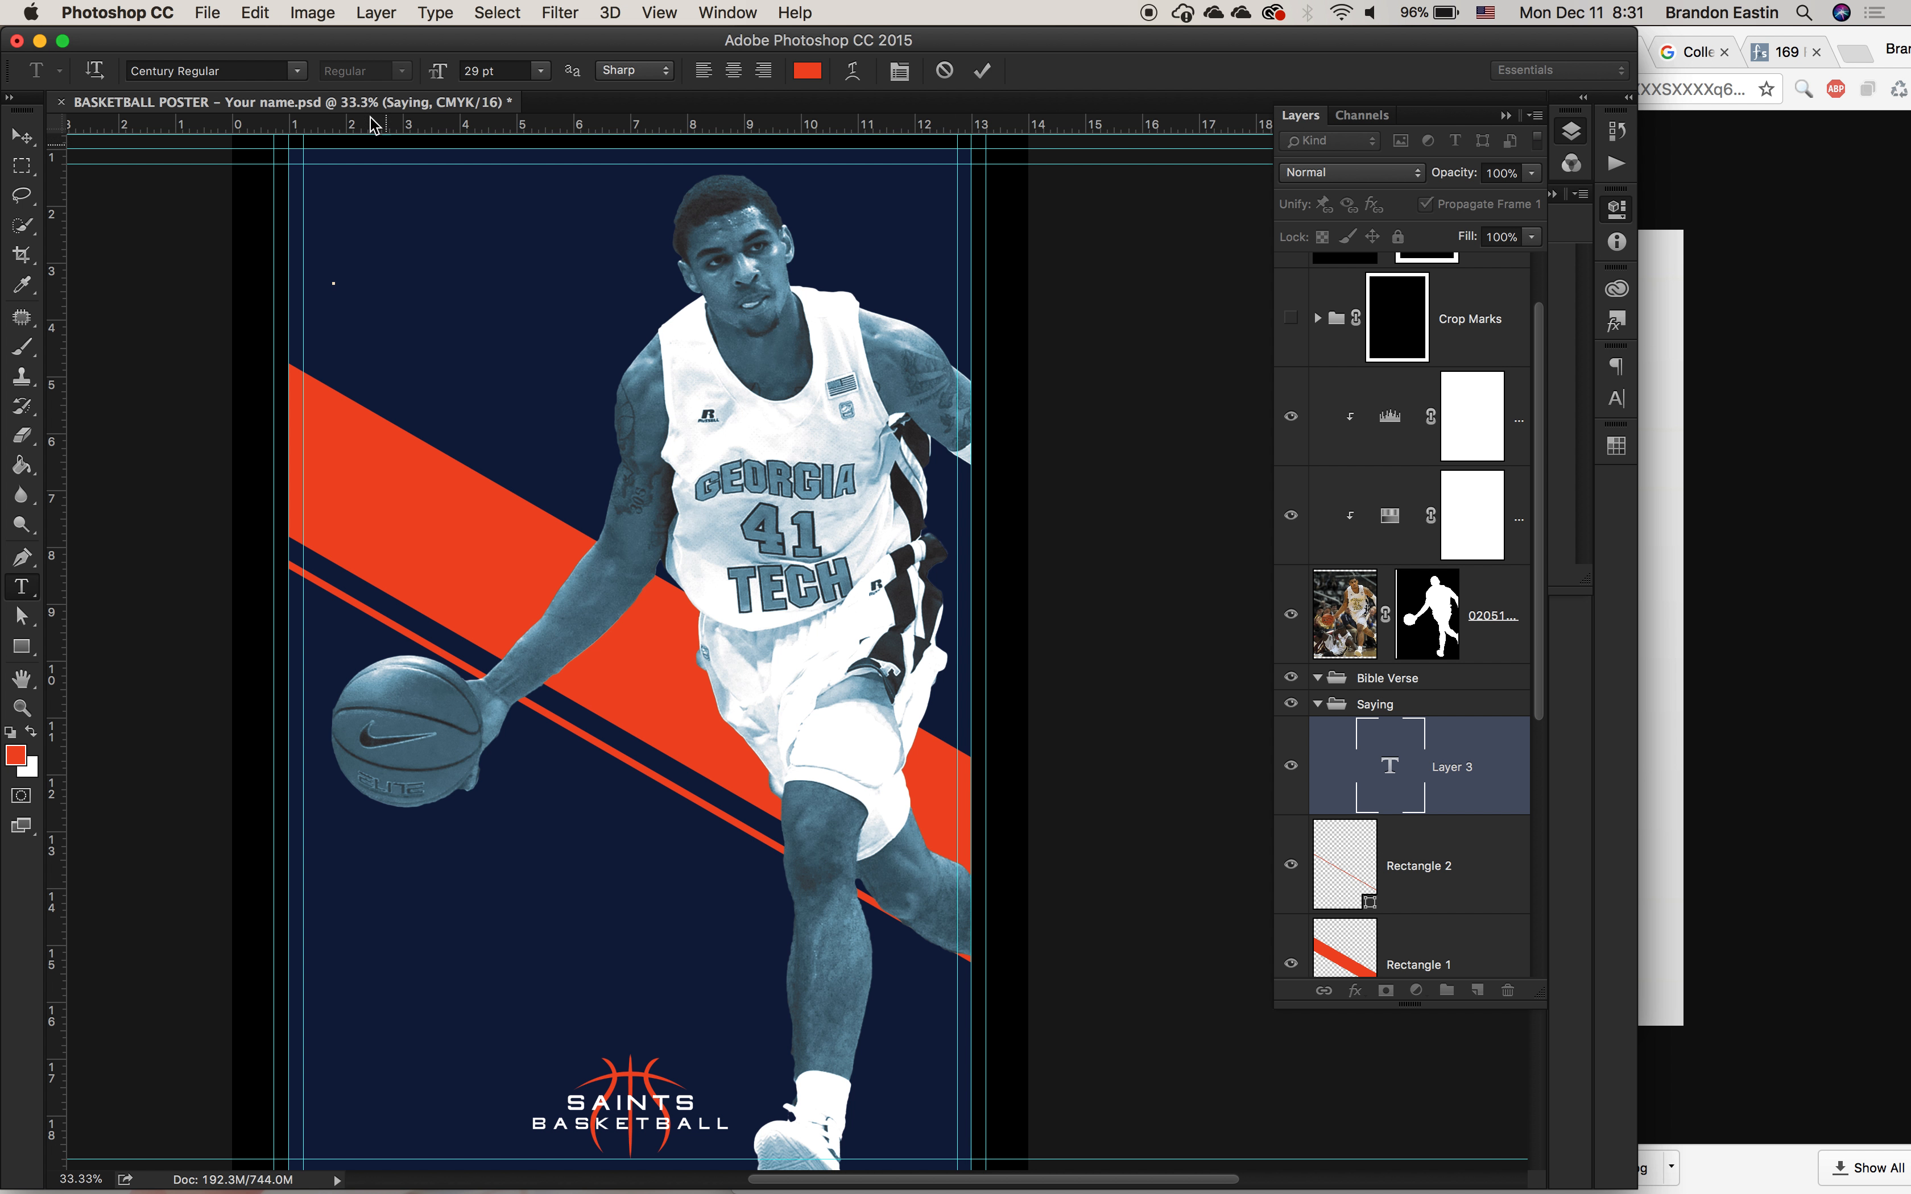
{"action": "type", "text": "Success"}
{"action": "left_click", "coordinate": [22, 137]}
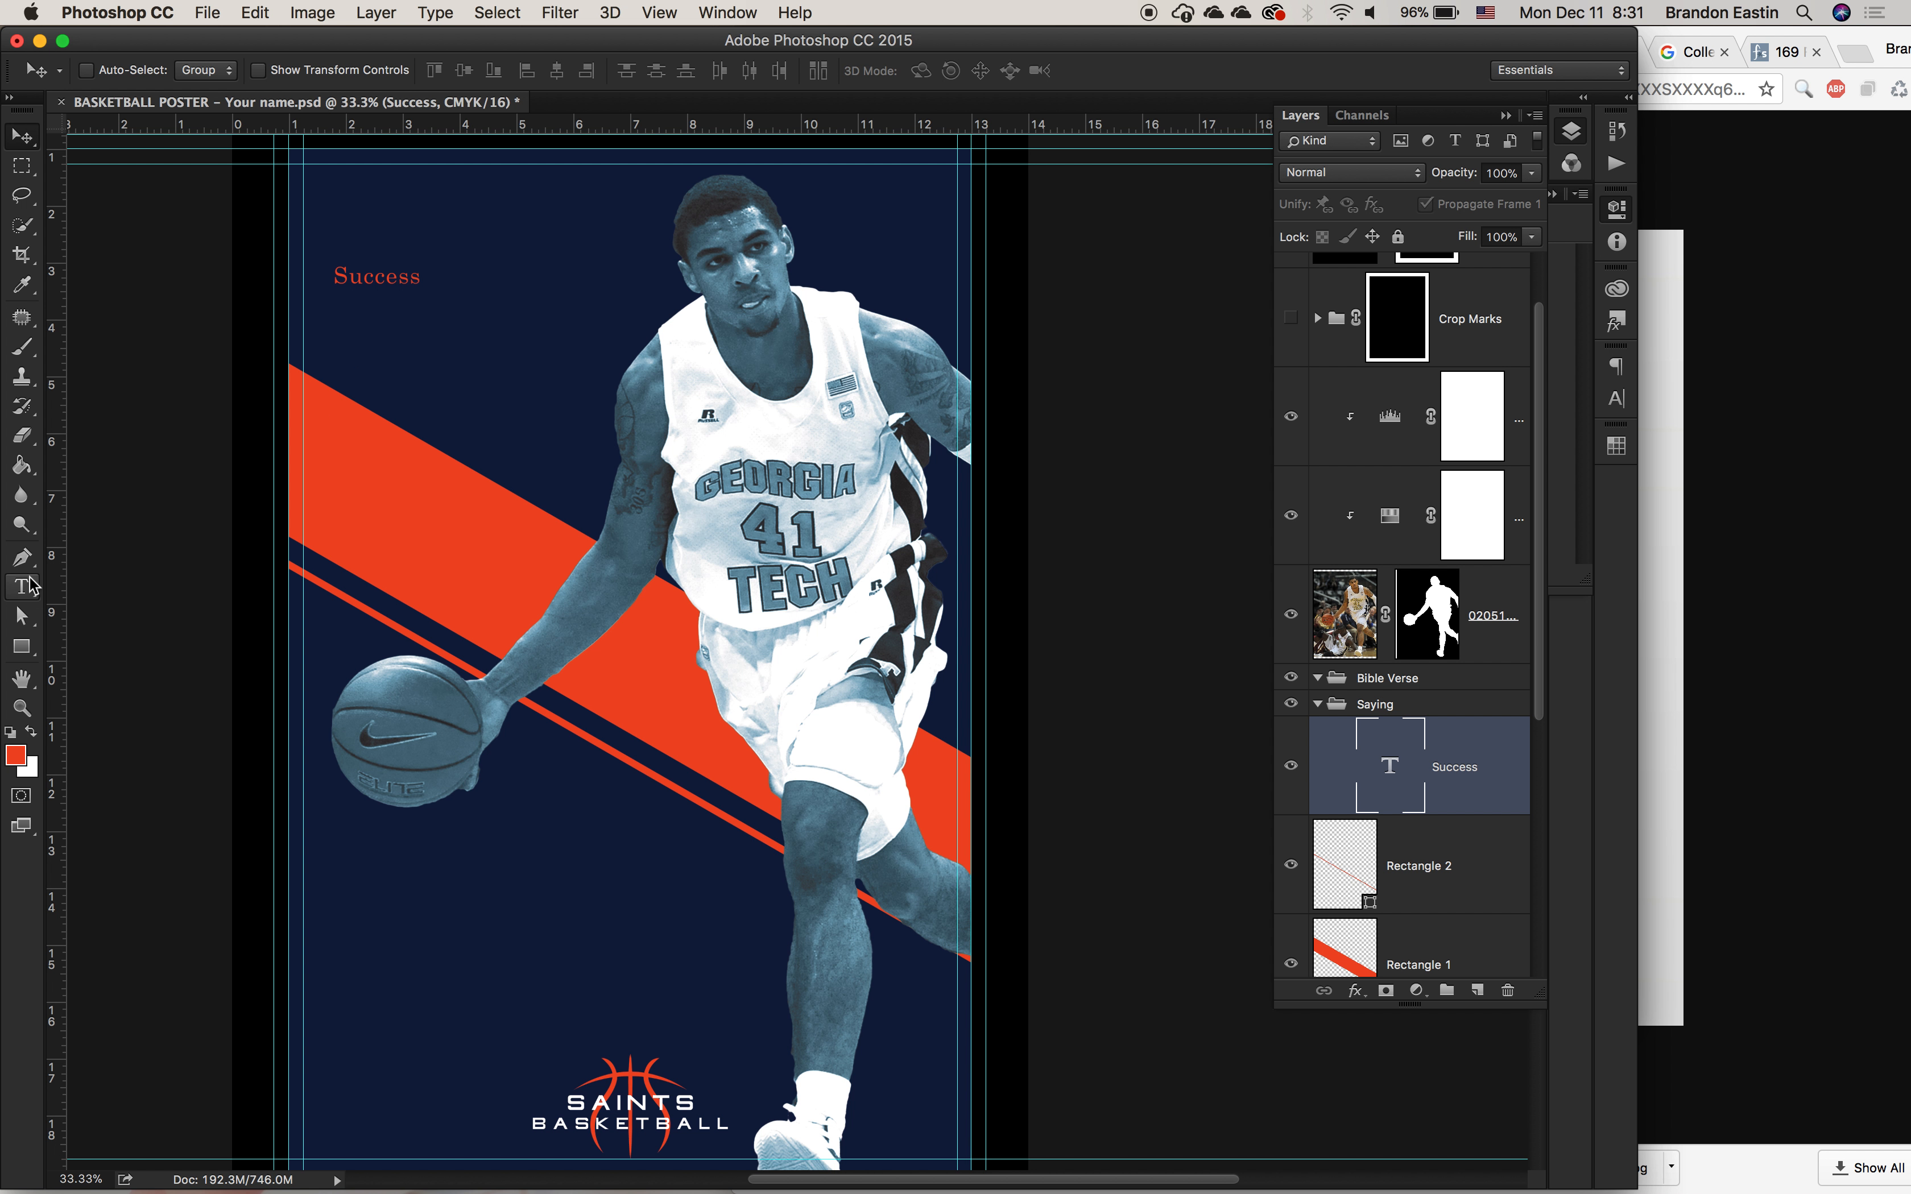
Step: Set the "Success" text in Friday Night Lights Regular and enlarge it to 109 pt
{"action": "left_click", "coordinate": [30, 585]}
{"action": "left_click", "coordinate": [390, 280]}
{"action": "key", "text": "super+a"}
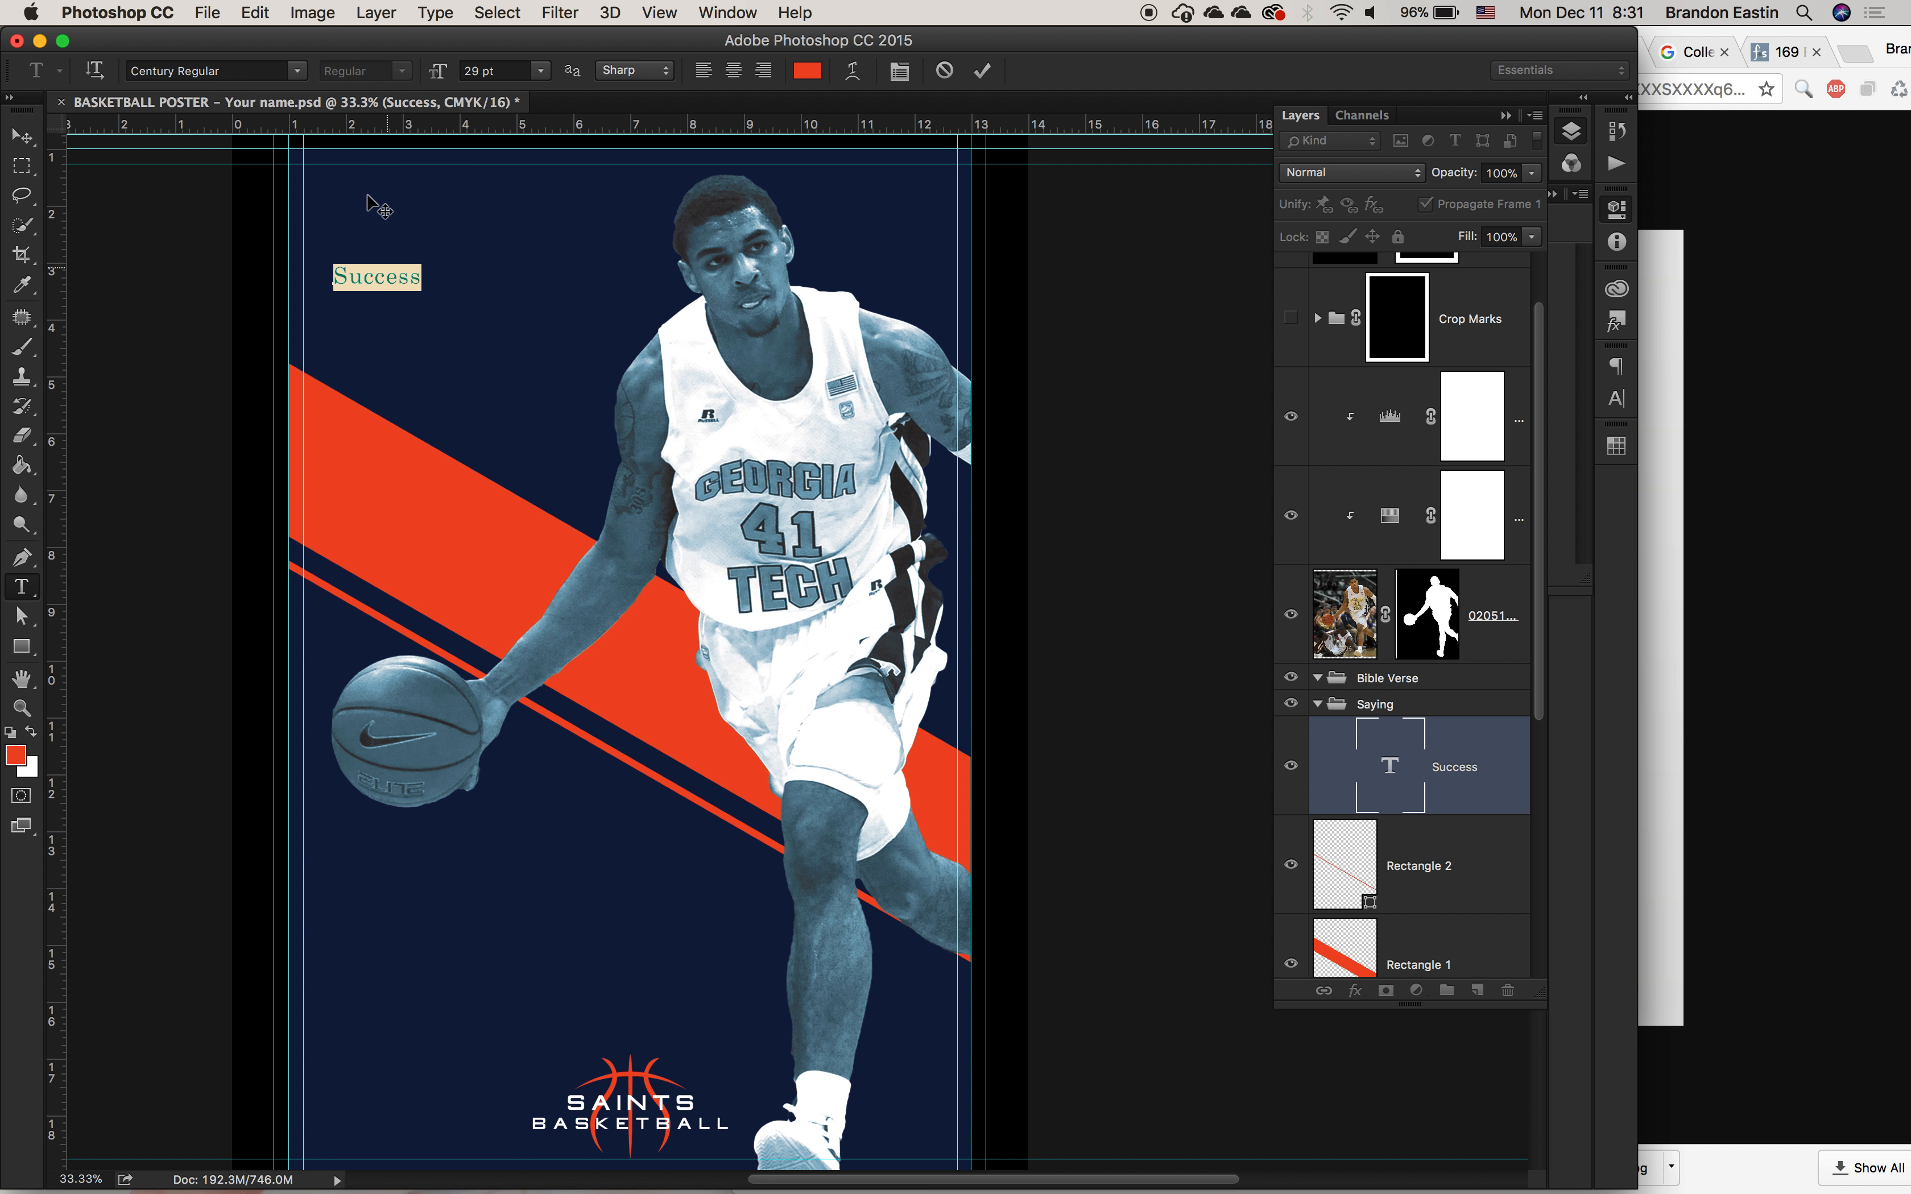
{"action": "left_click", "coordinate": [301, 72]}
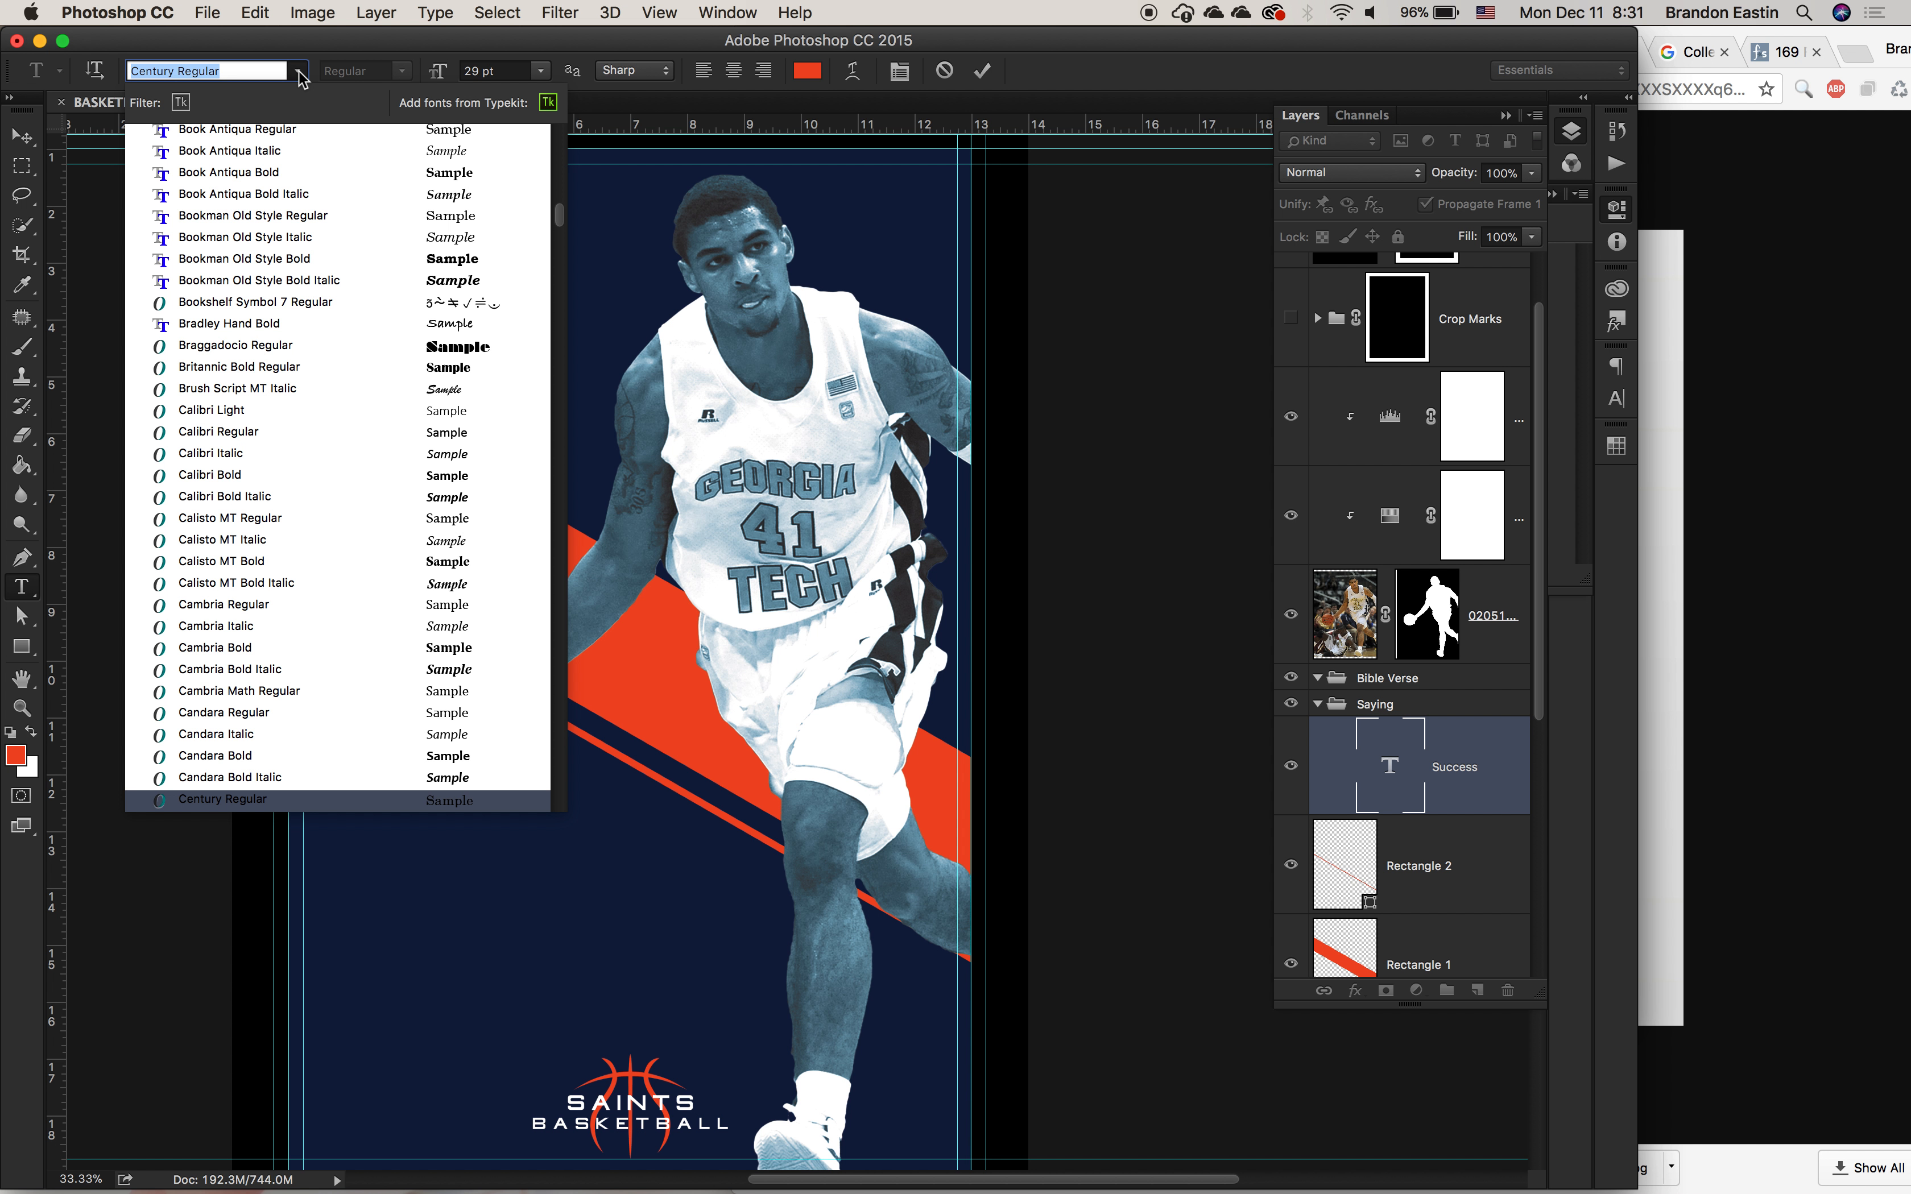
{"action": "type", "text": "friday"}
{"action": "left_click", "coordinate": [207, 134]}
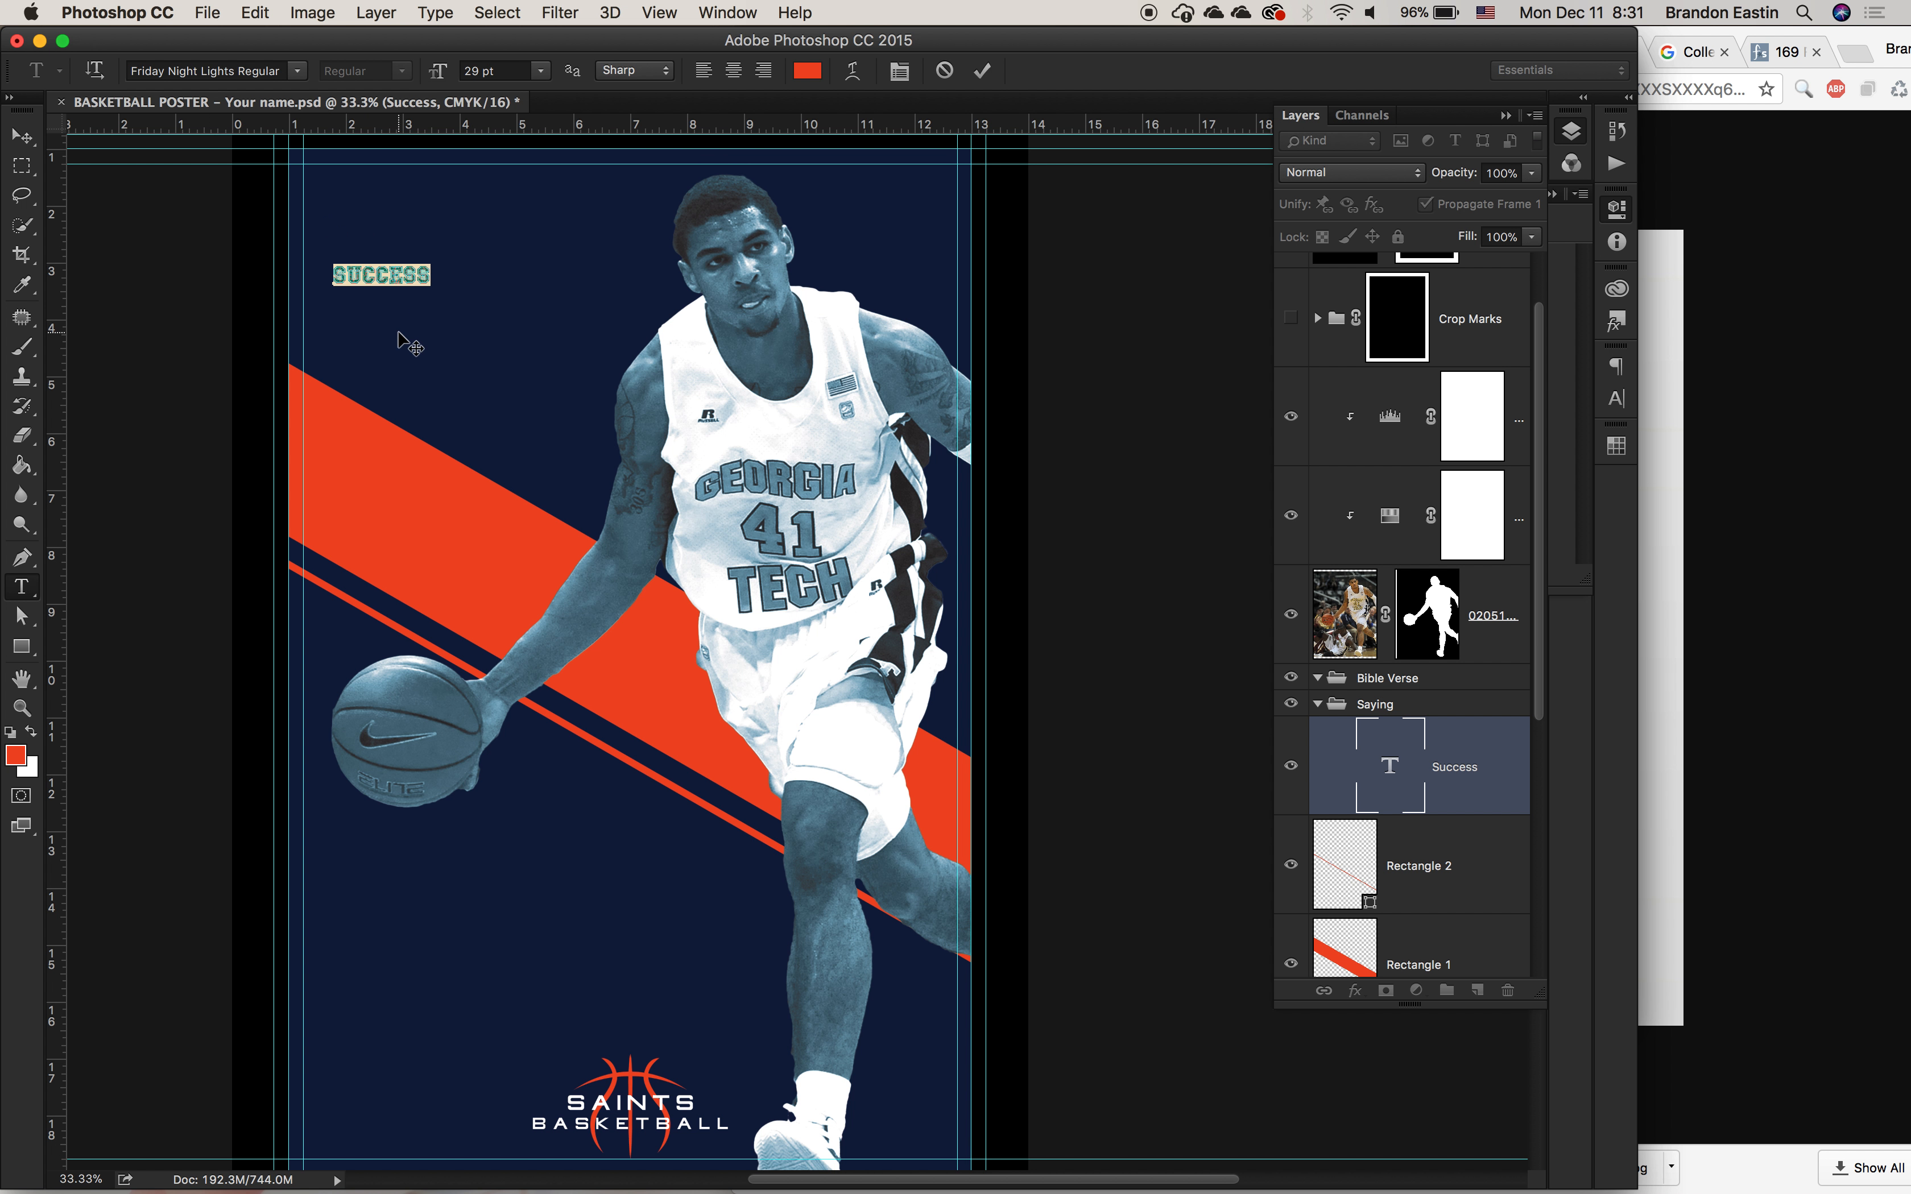
{"action": "left_click_drag", "start_coordinate": [438, 76], "coordinate": [521, 87]}
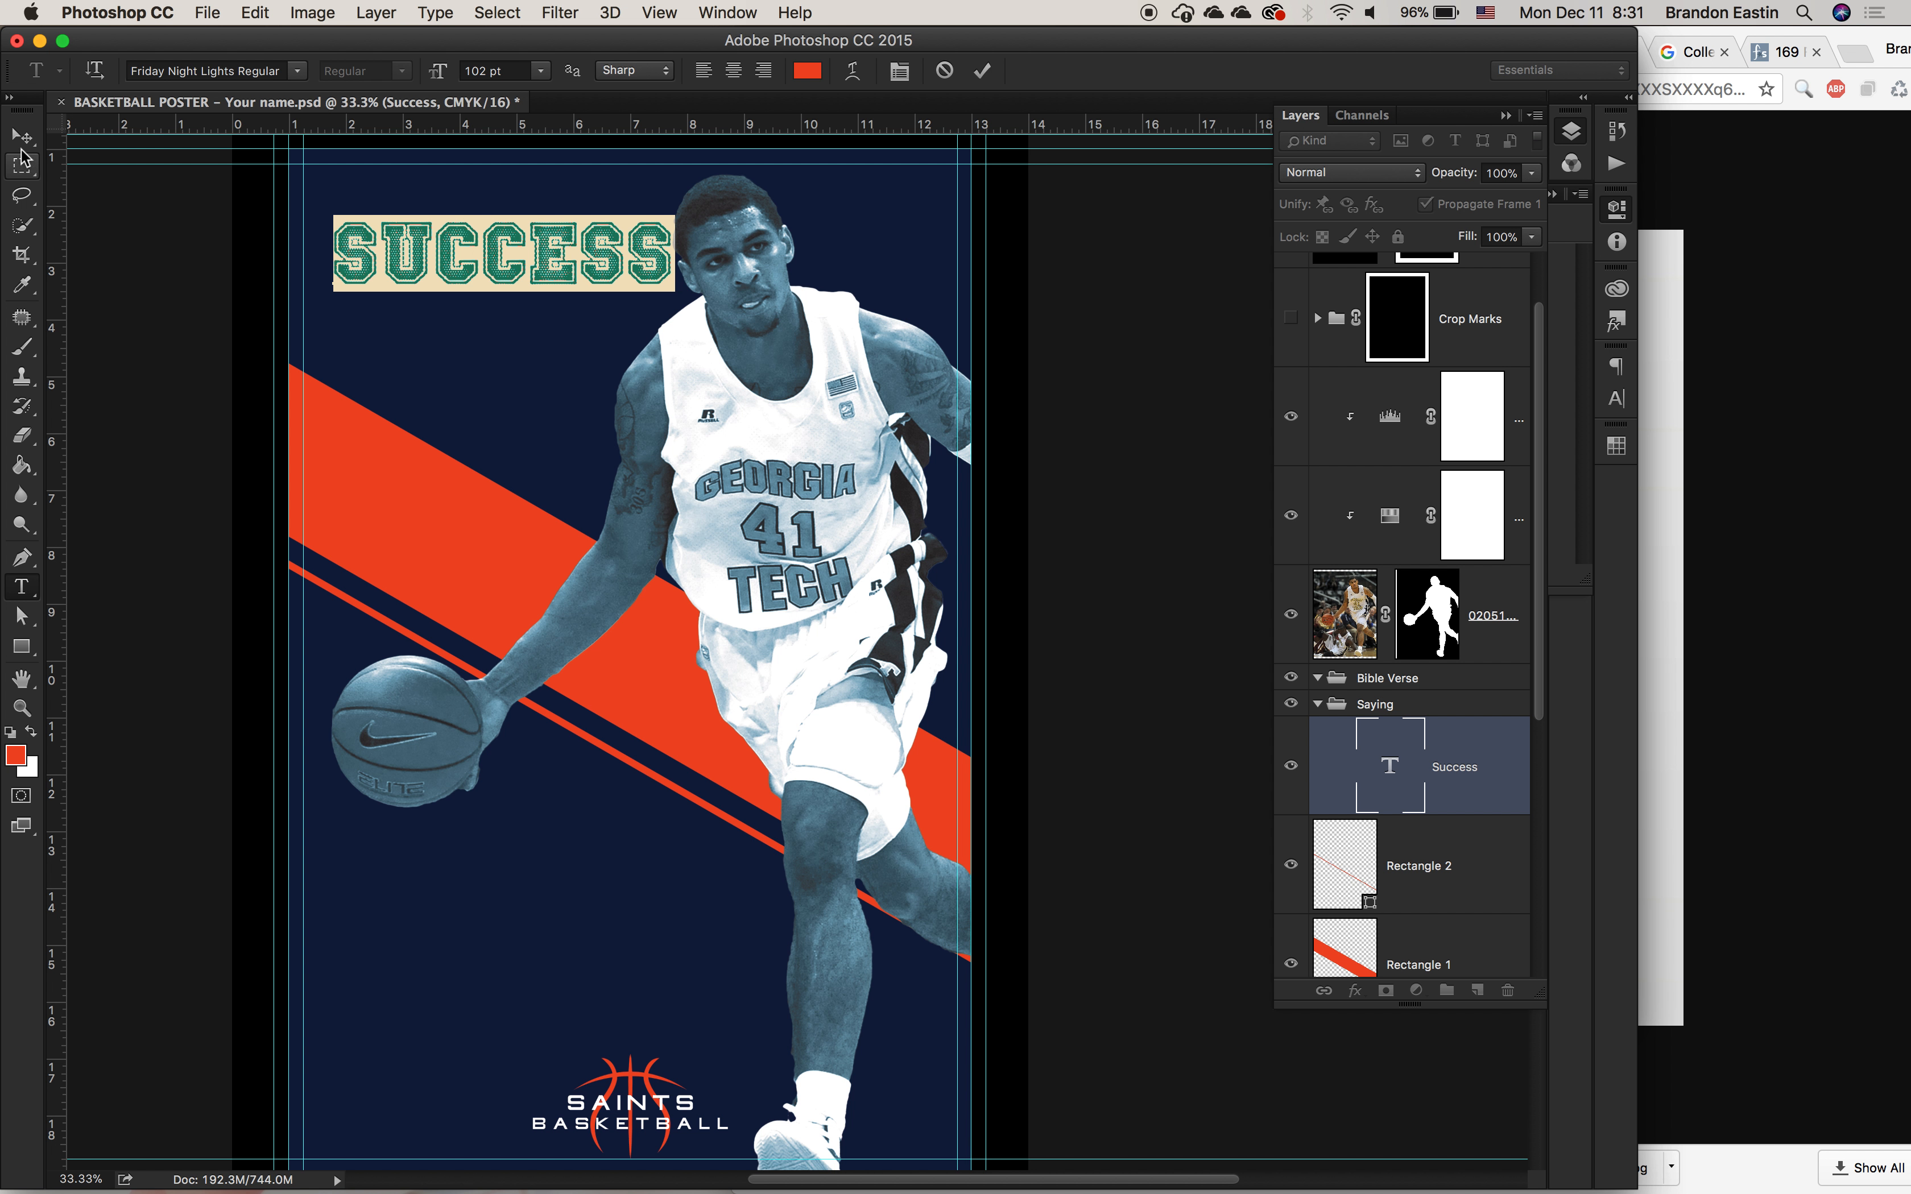
{"action": "left_click_drag", "start_coordinate": [439, 73], "coordinate": [447, 79]}
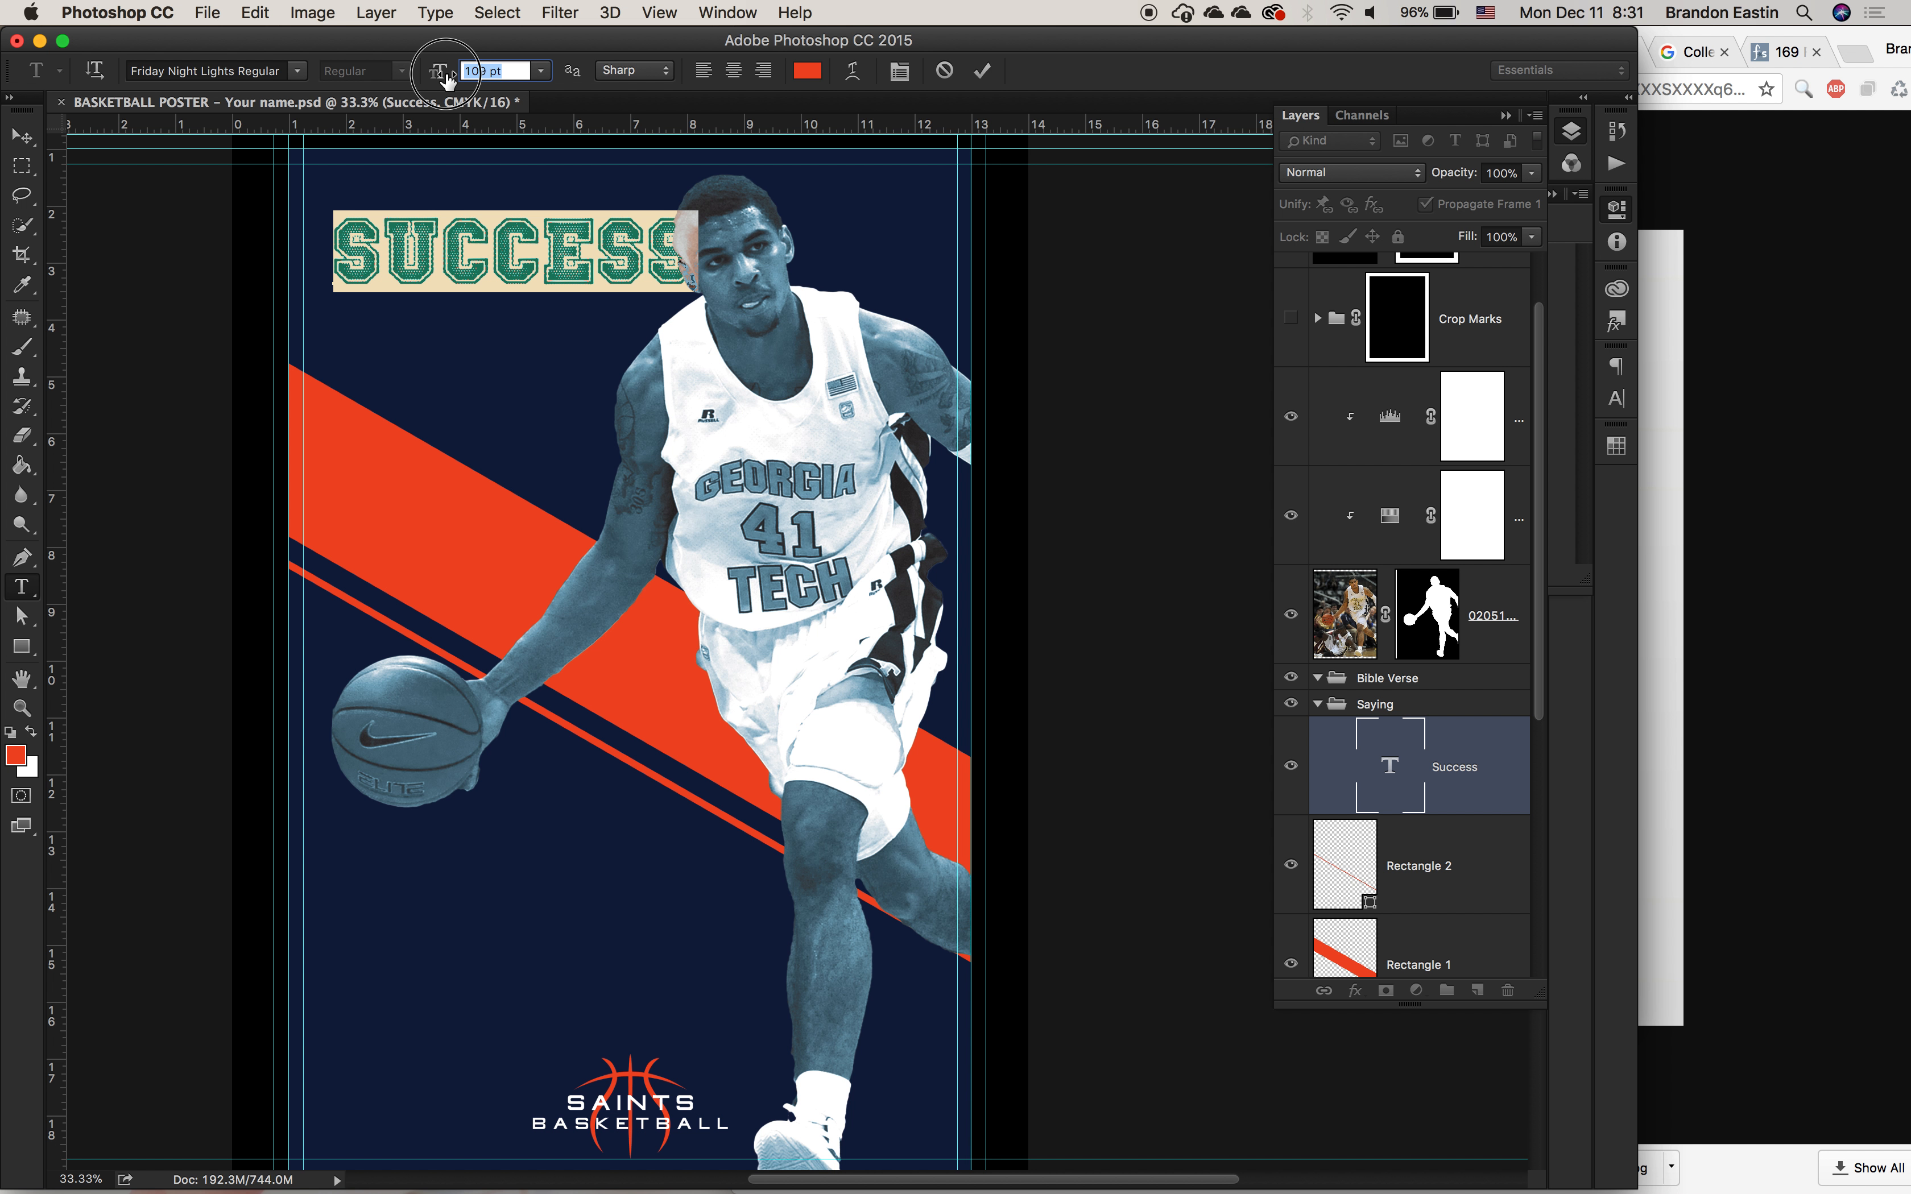
{"action": "left_click", "coordinate": [21, 142]}
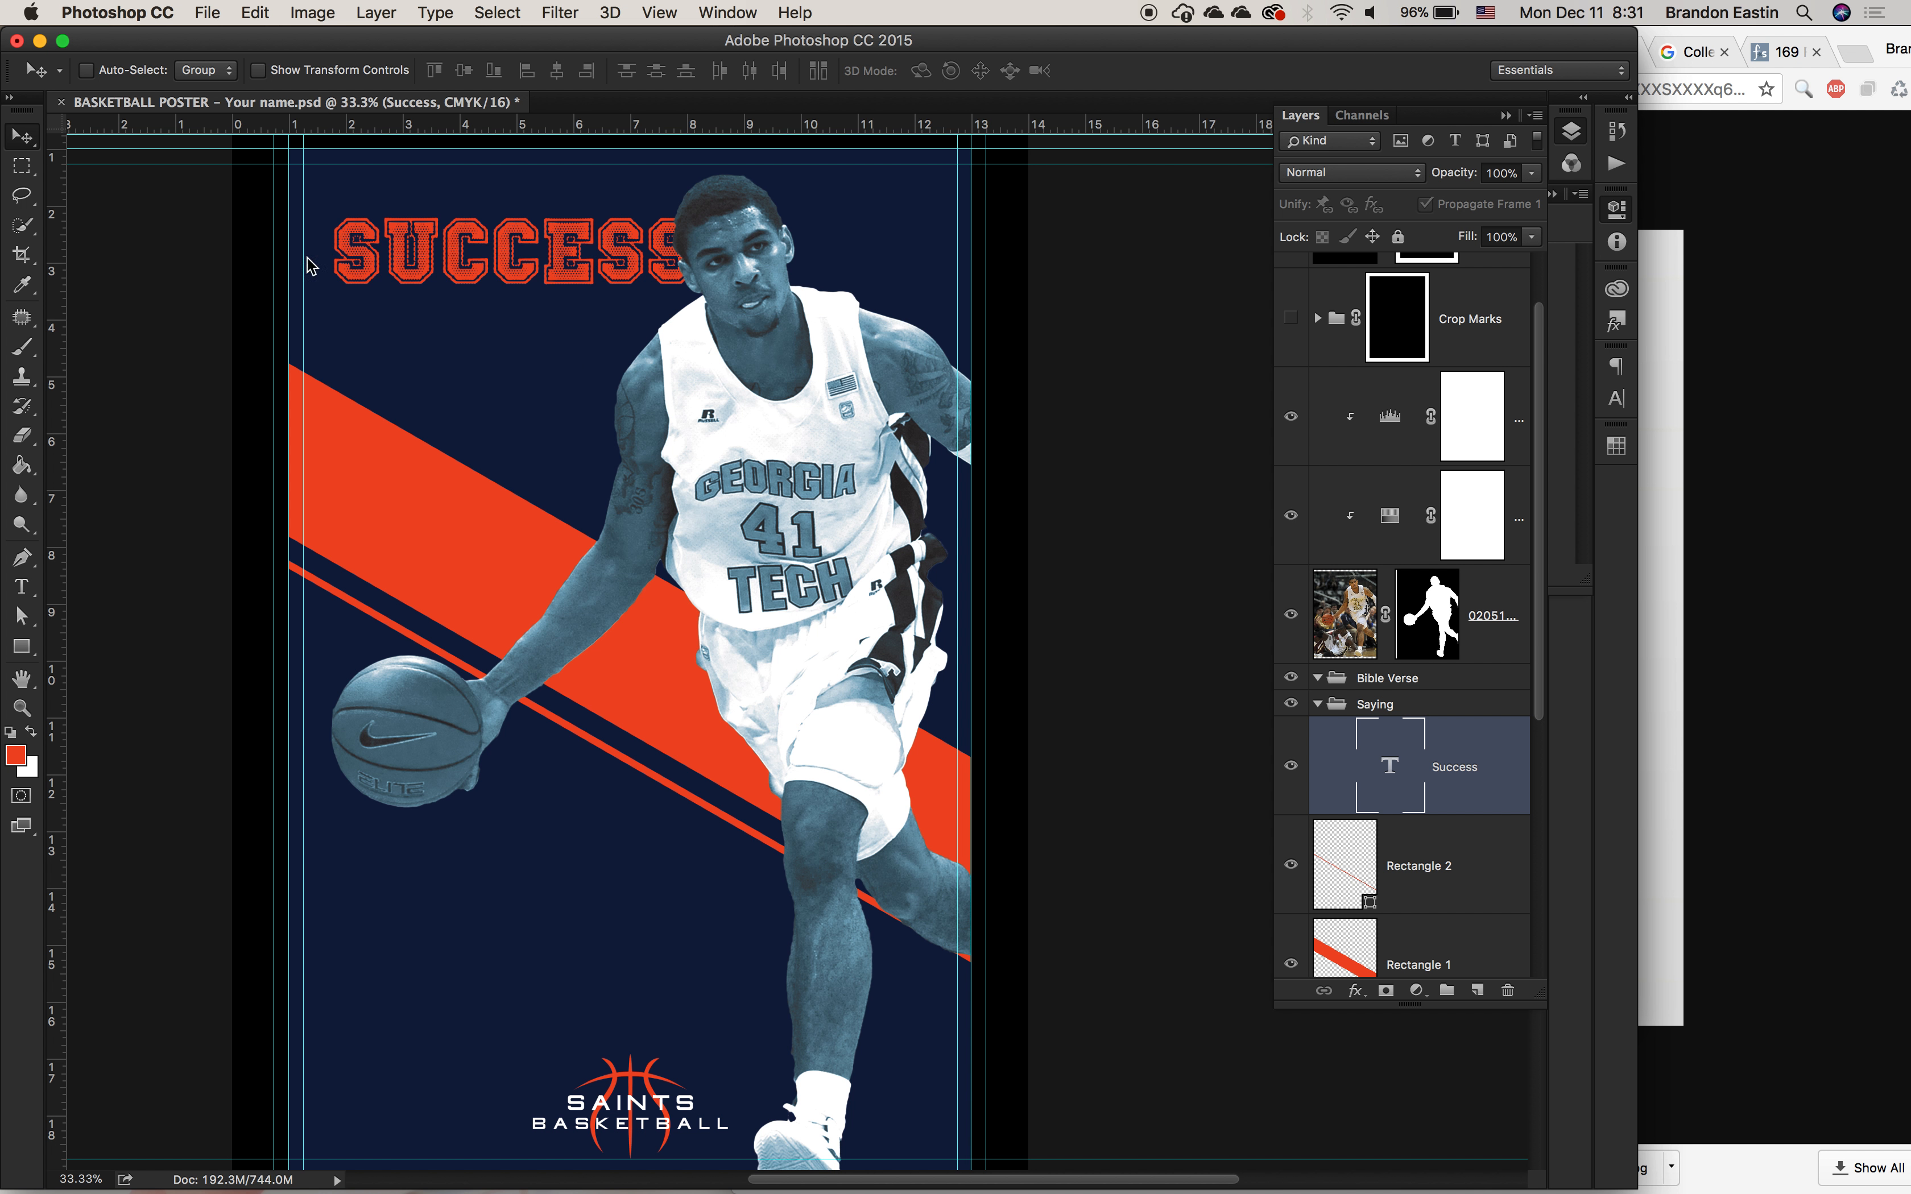
Step: Rotate the "Success" text 30 degrees to run parallel to the orange stripe, and position it in the poster's upper-left corner
{"action": "left_click_drag", "start_coordinate": [514, 281], "coordinate": [502, 273]}
{"action": "key", "text": "super+t"}
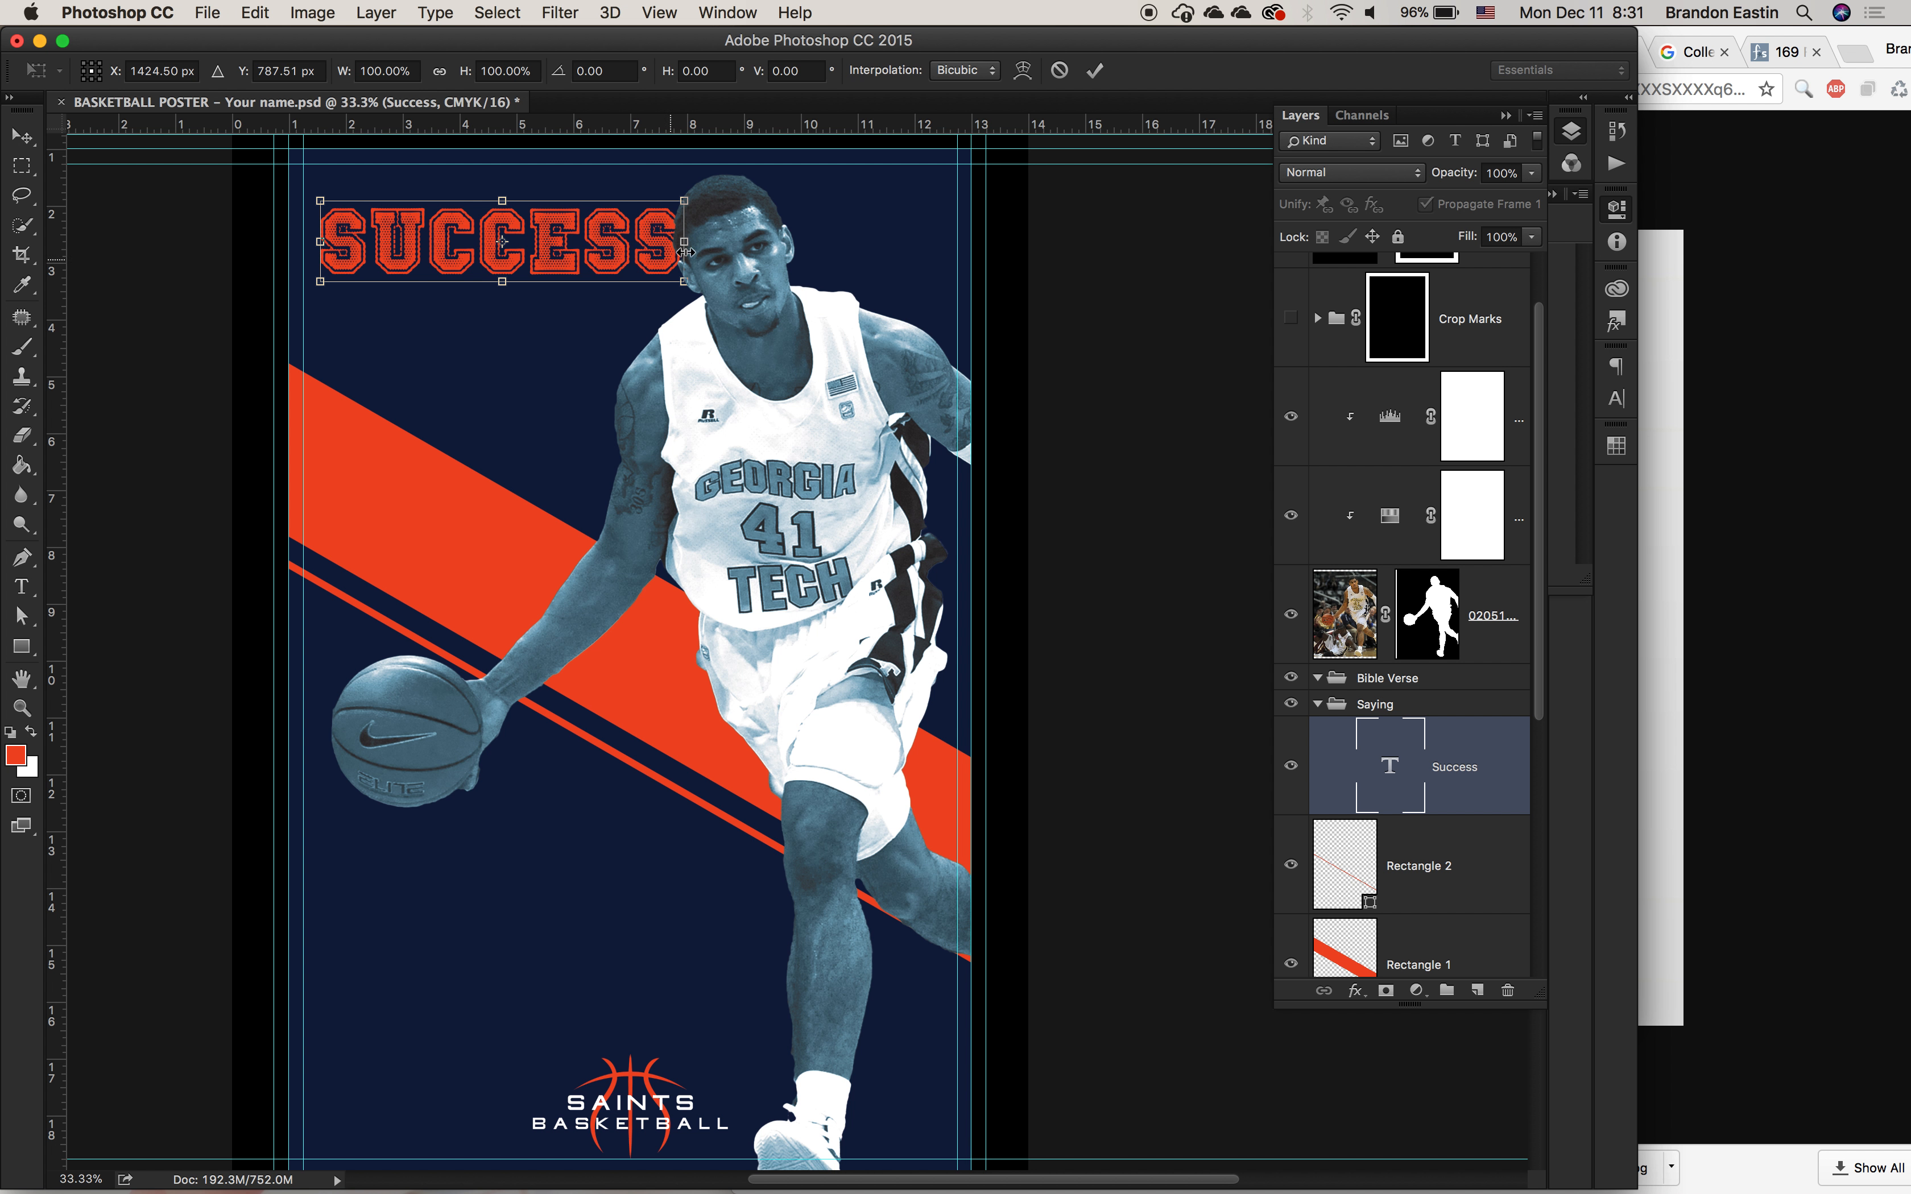
{"action": "left_click_drag", "start_coordinate": [701, 247], "coordinate": [703, 243]}
{"action": "key", "text": "super+z"}
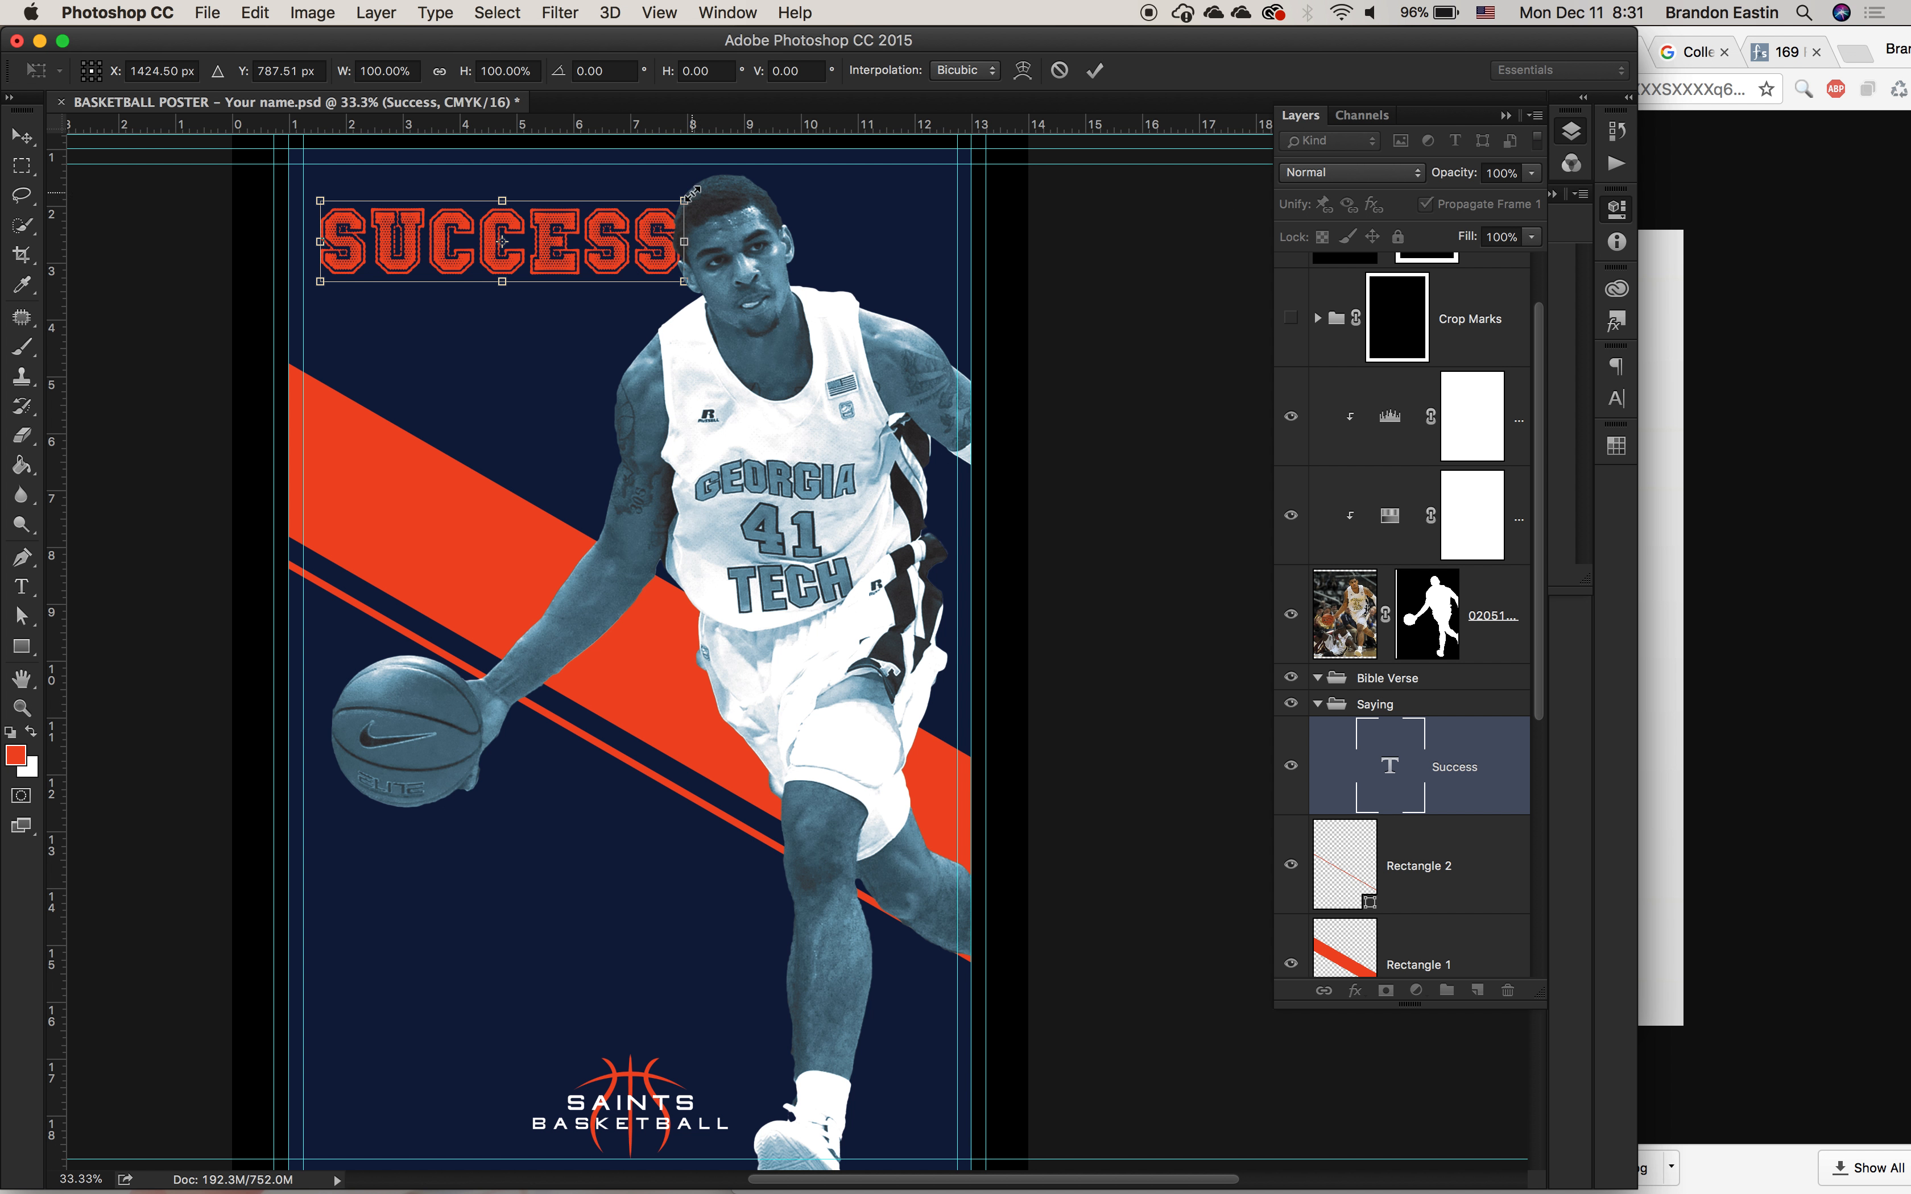
{"action": "left_click_drag", "start_coordinate": [703, 197], "coordinate": [691, 330]}
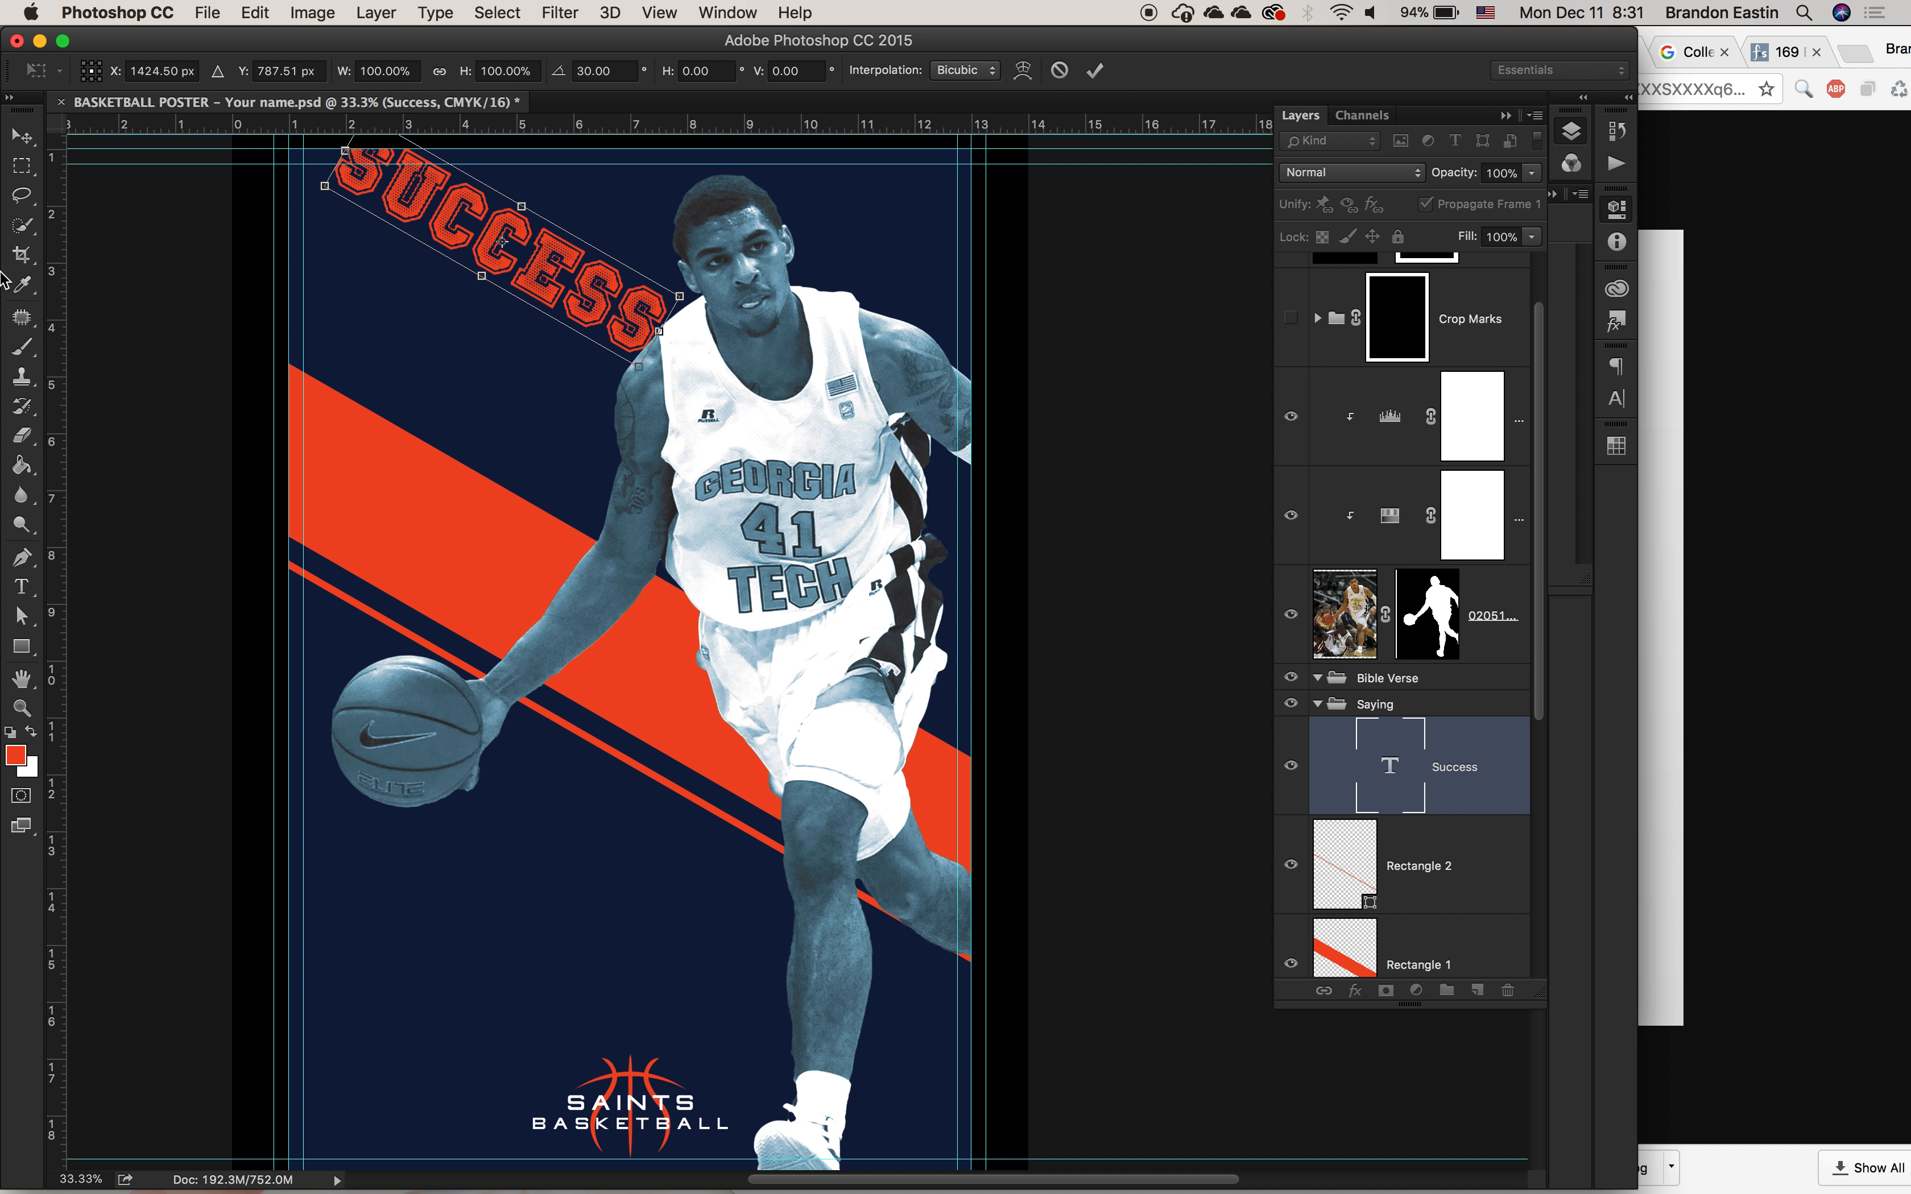
{"action": "left_click", "coordinate": [22, 136]}
{"action": "left_click", "coordinate": [1185, 415]}
{"action": "left_click", "coordinate": [453, 231]}
{"action": "left_click_drag", "start_coordinate": [453, 231], "coordinate": [403, 233]}
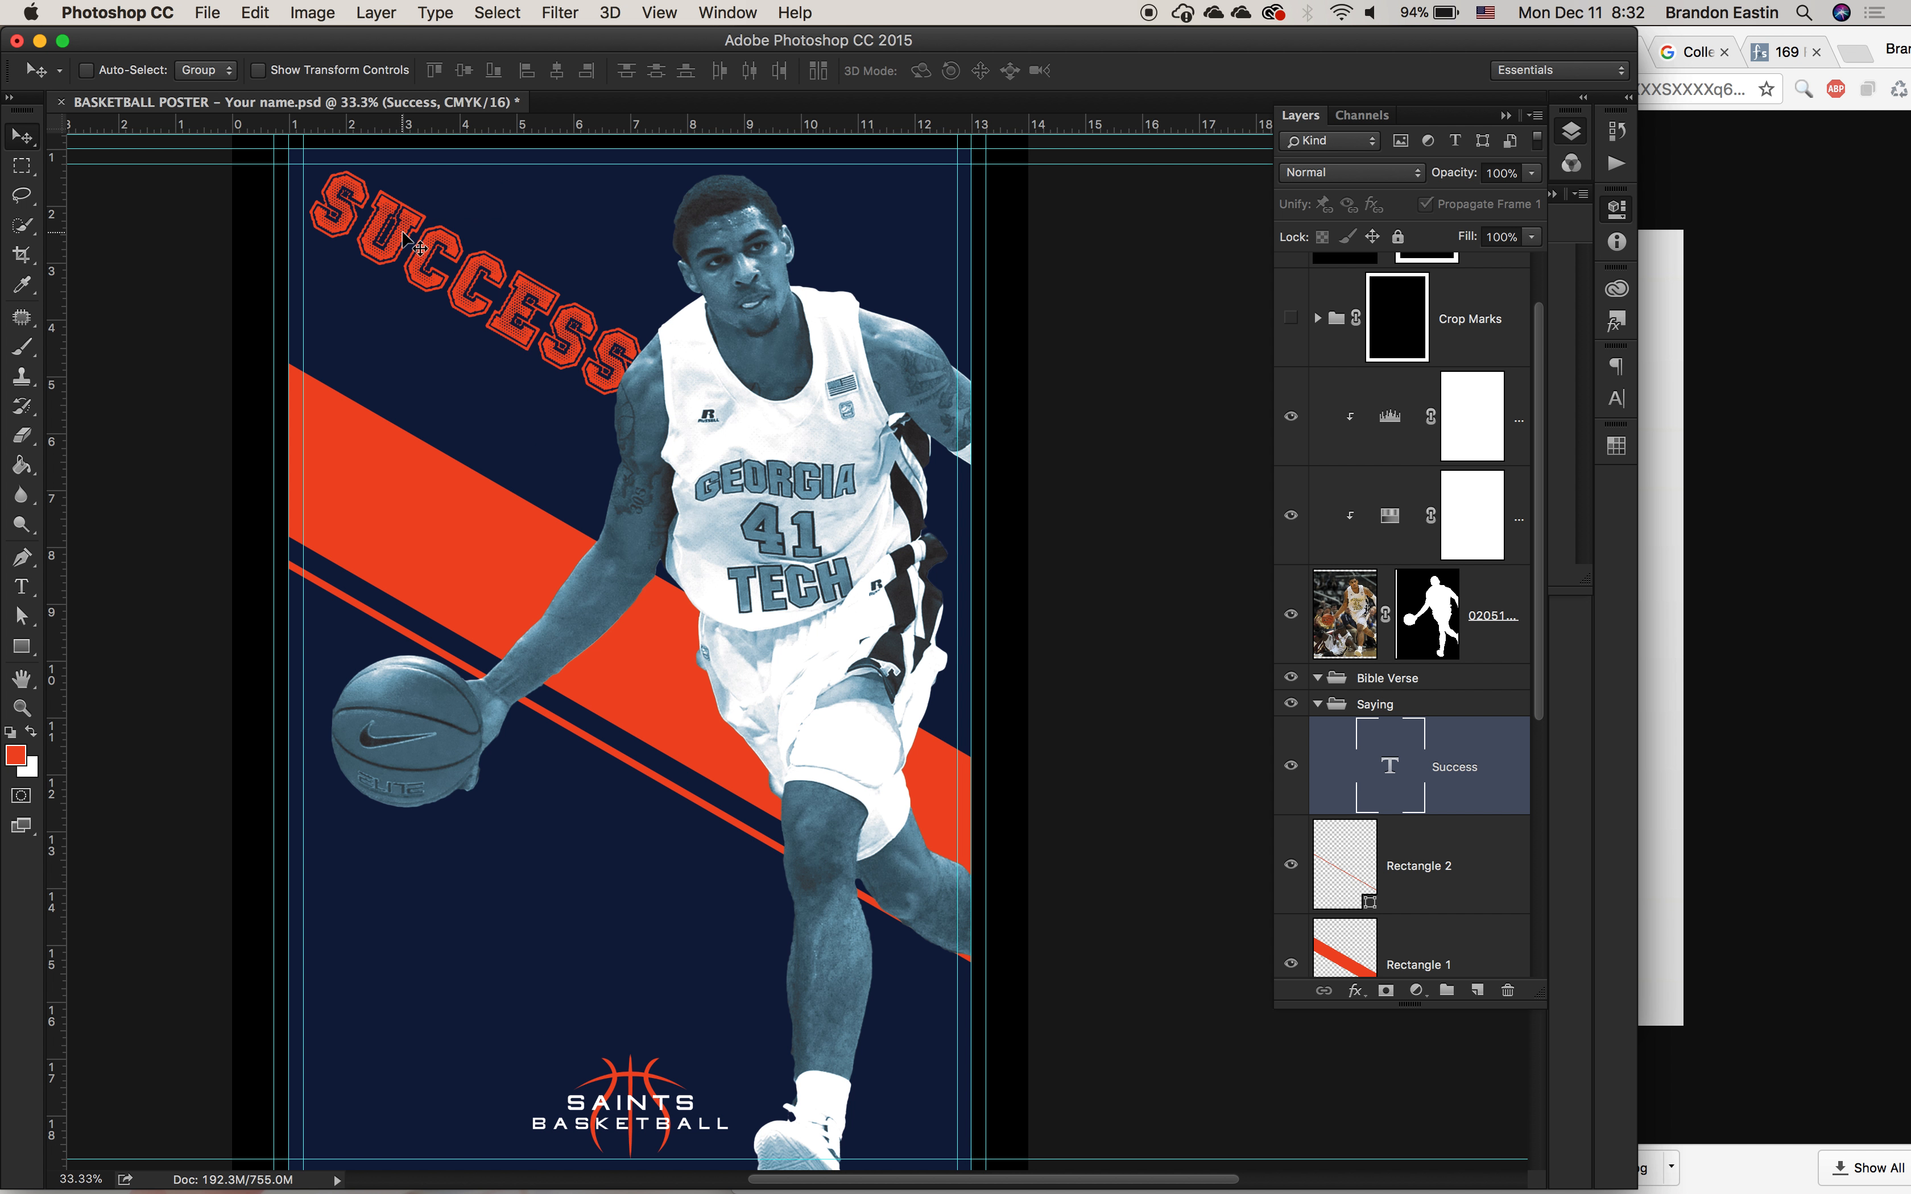
Step: Duplicate the slanted "Success" text below the original and change the copy's wording to "Accident"
{"action": "left_click_drag", "start_coordinate": [403, 234], "coordinate": [421, 353]}
{"action": "key", "text": "t"}
{"action": "left_click", "coordinate": [420, 353]}
{"action": "key", "text": "super+a"}
{"action": "type", "text": "ACCID"}
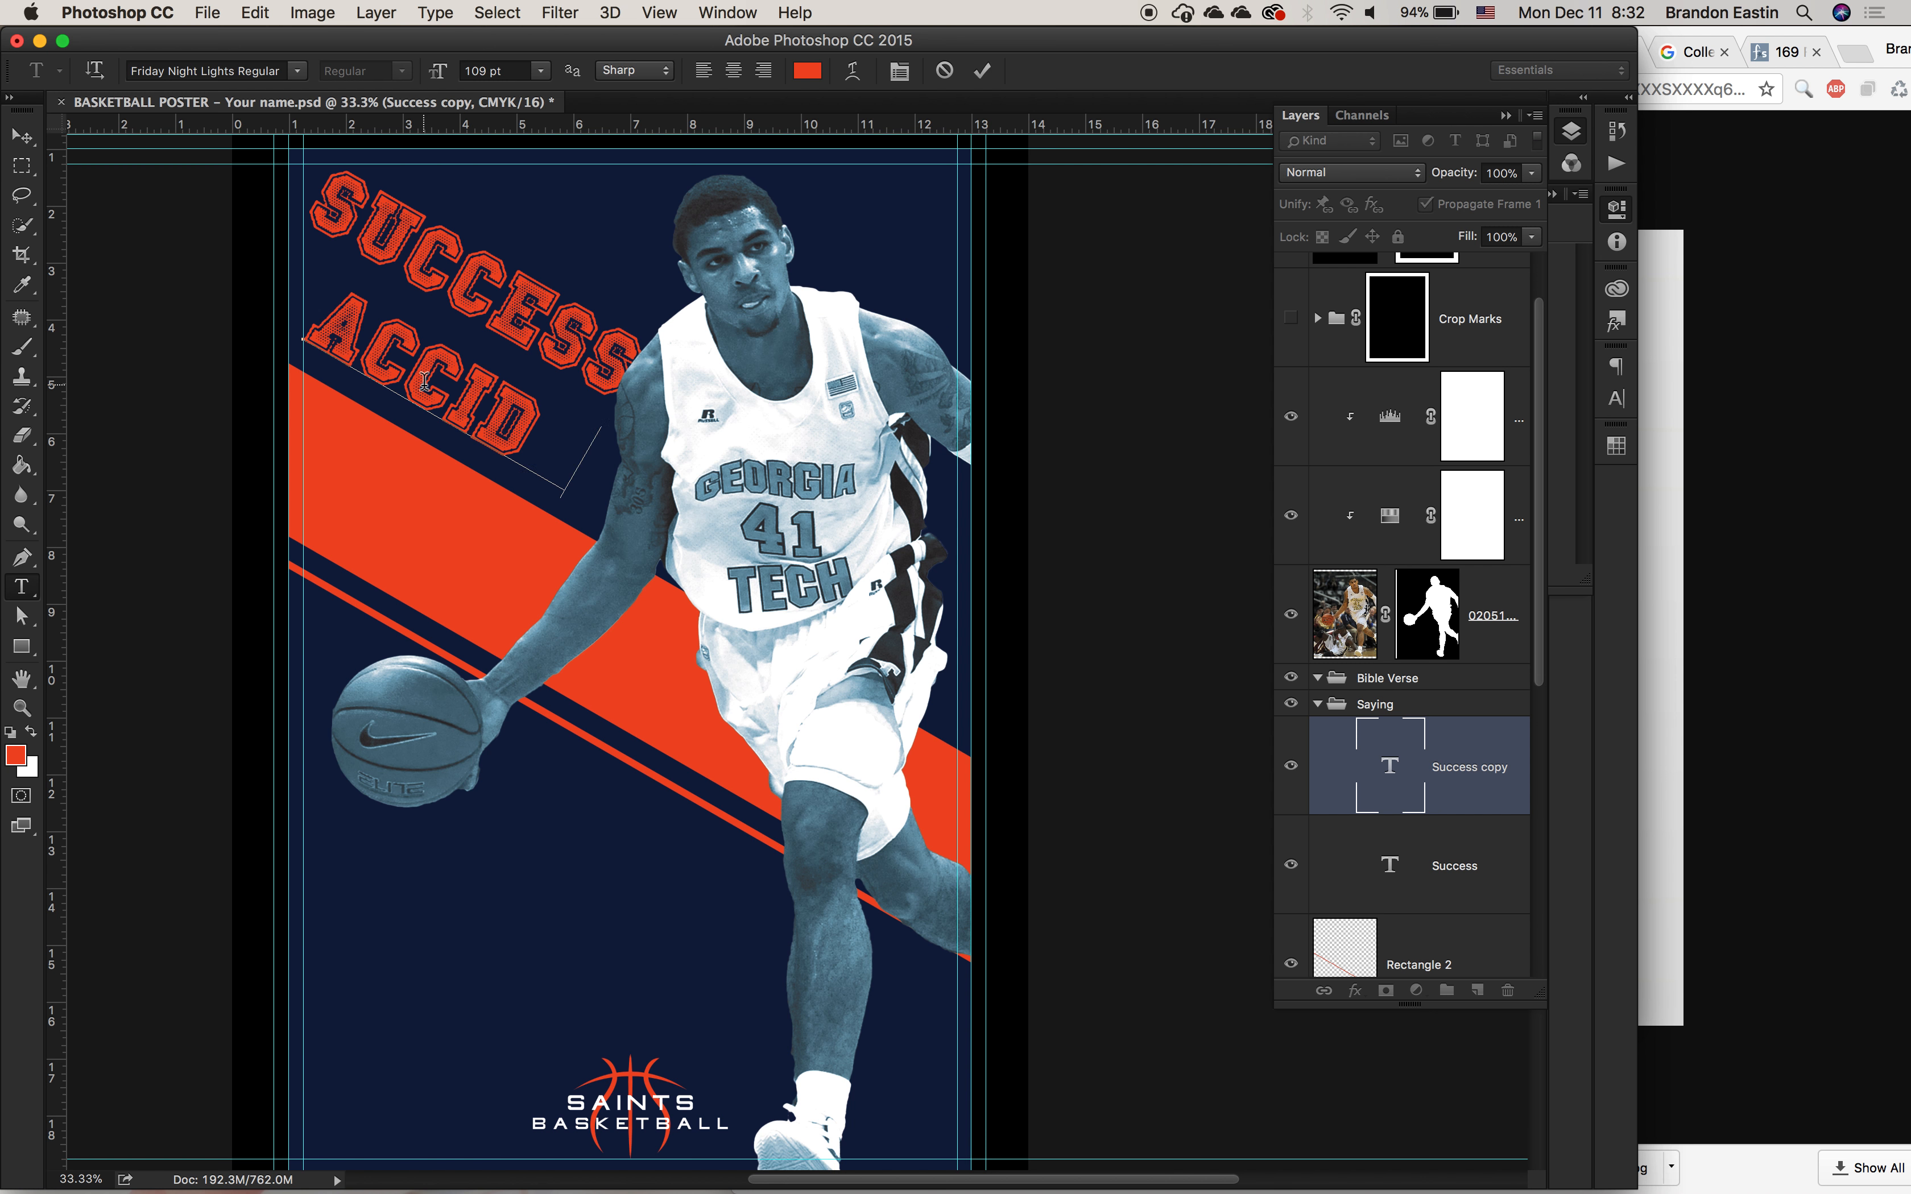
{"action": "type", "text": "ENT"}
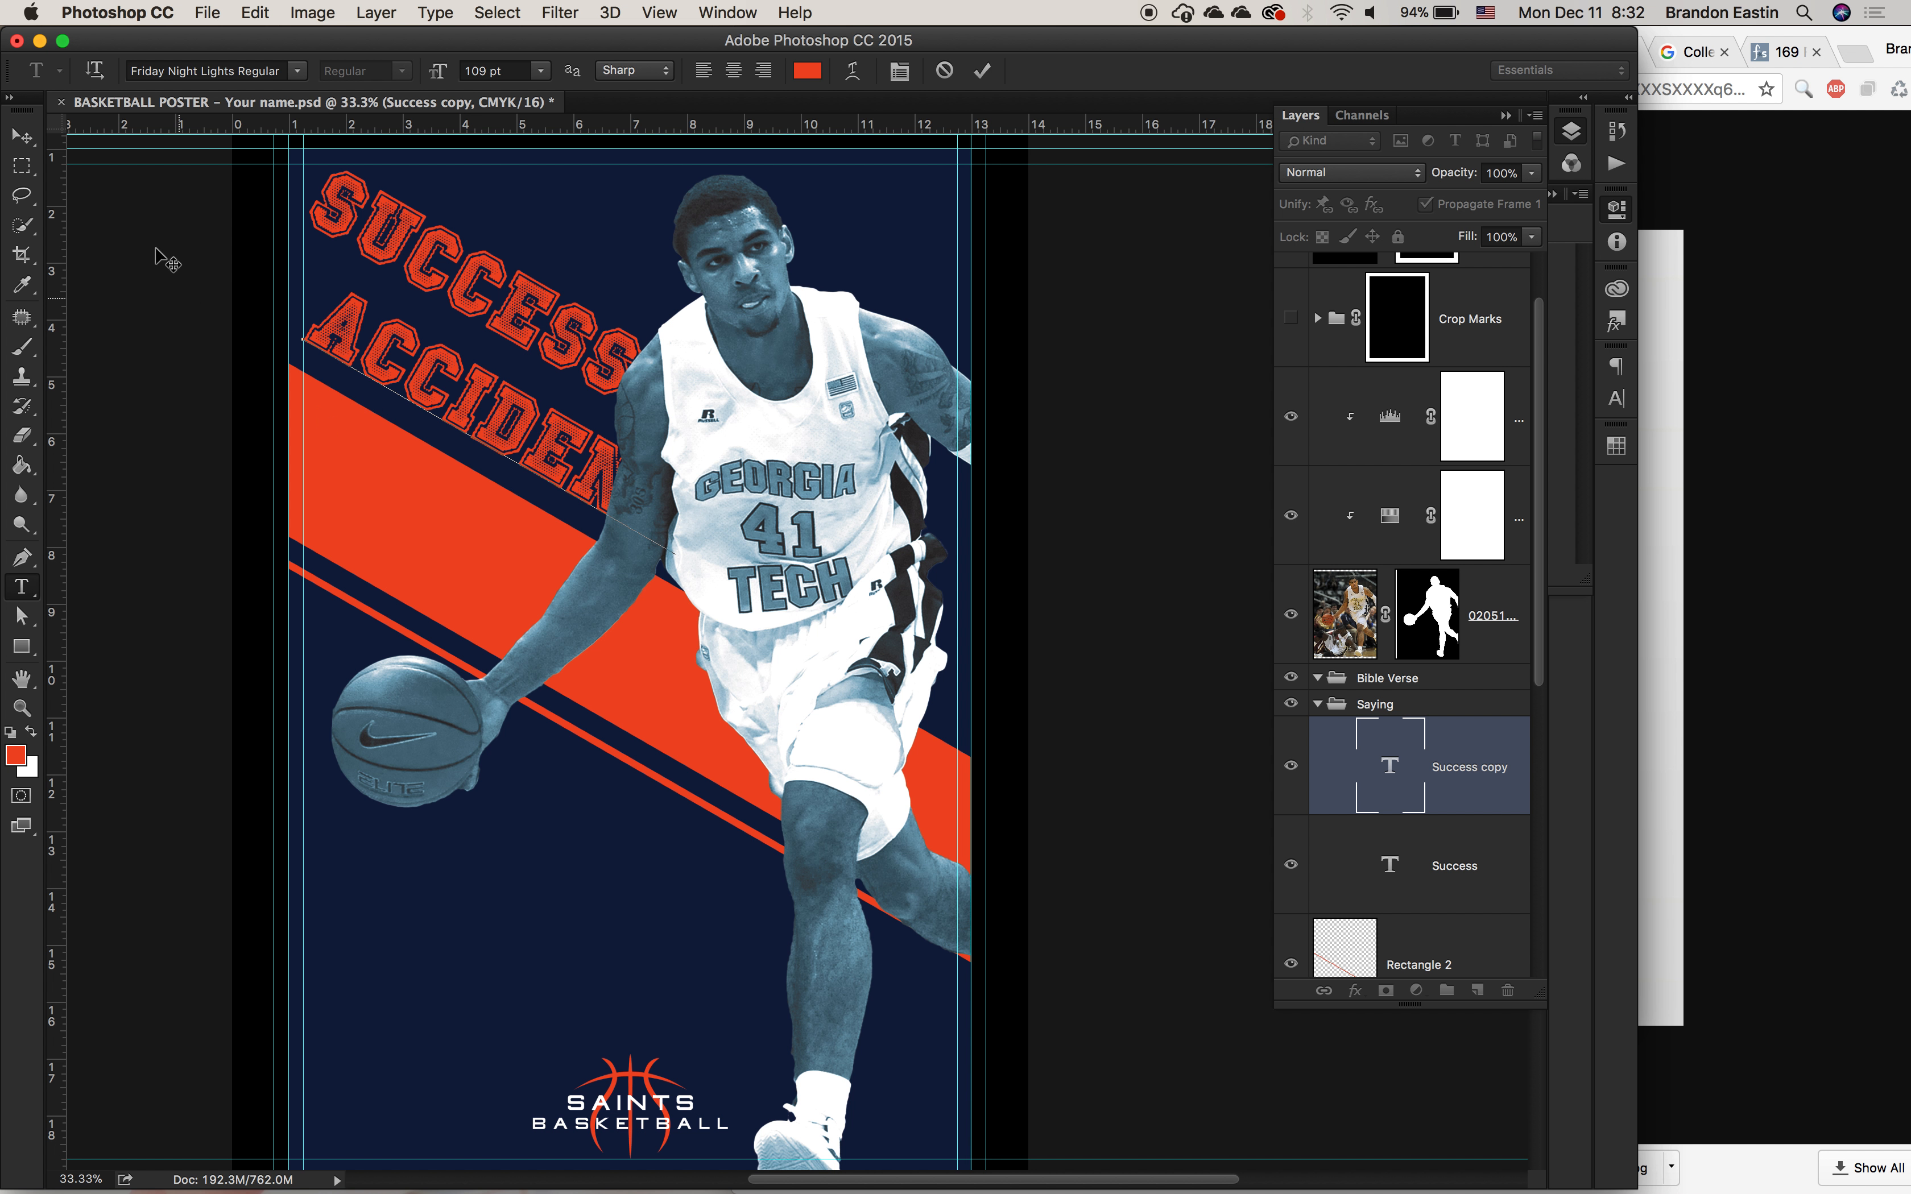
{"action": "left_click", "coordinate": [29, 143]}
Step: Scale the "Accident" text proportionally to about 78% so it fits between the poster's edge and the player's arm
{"action": "key", "text": "super+t"}
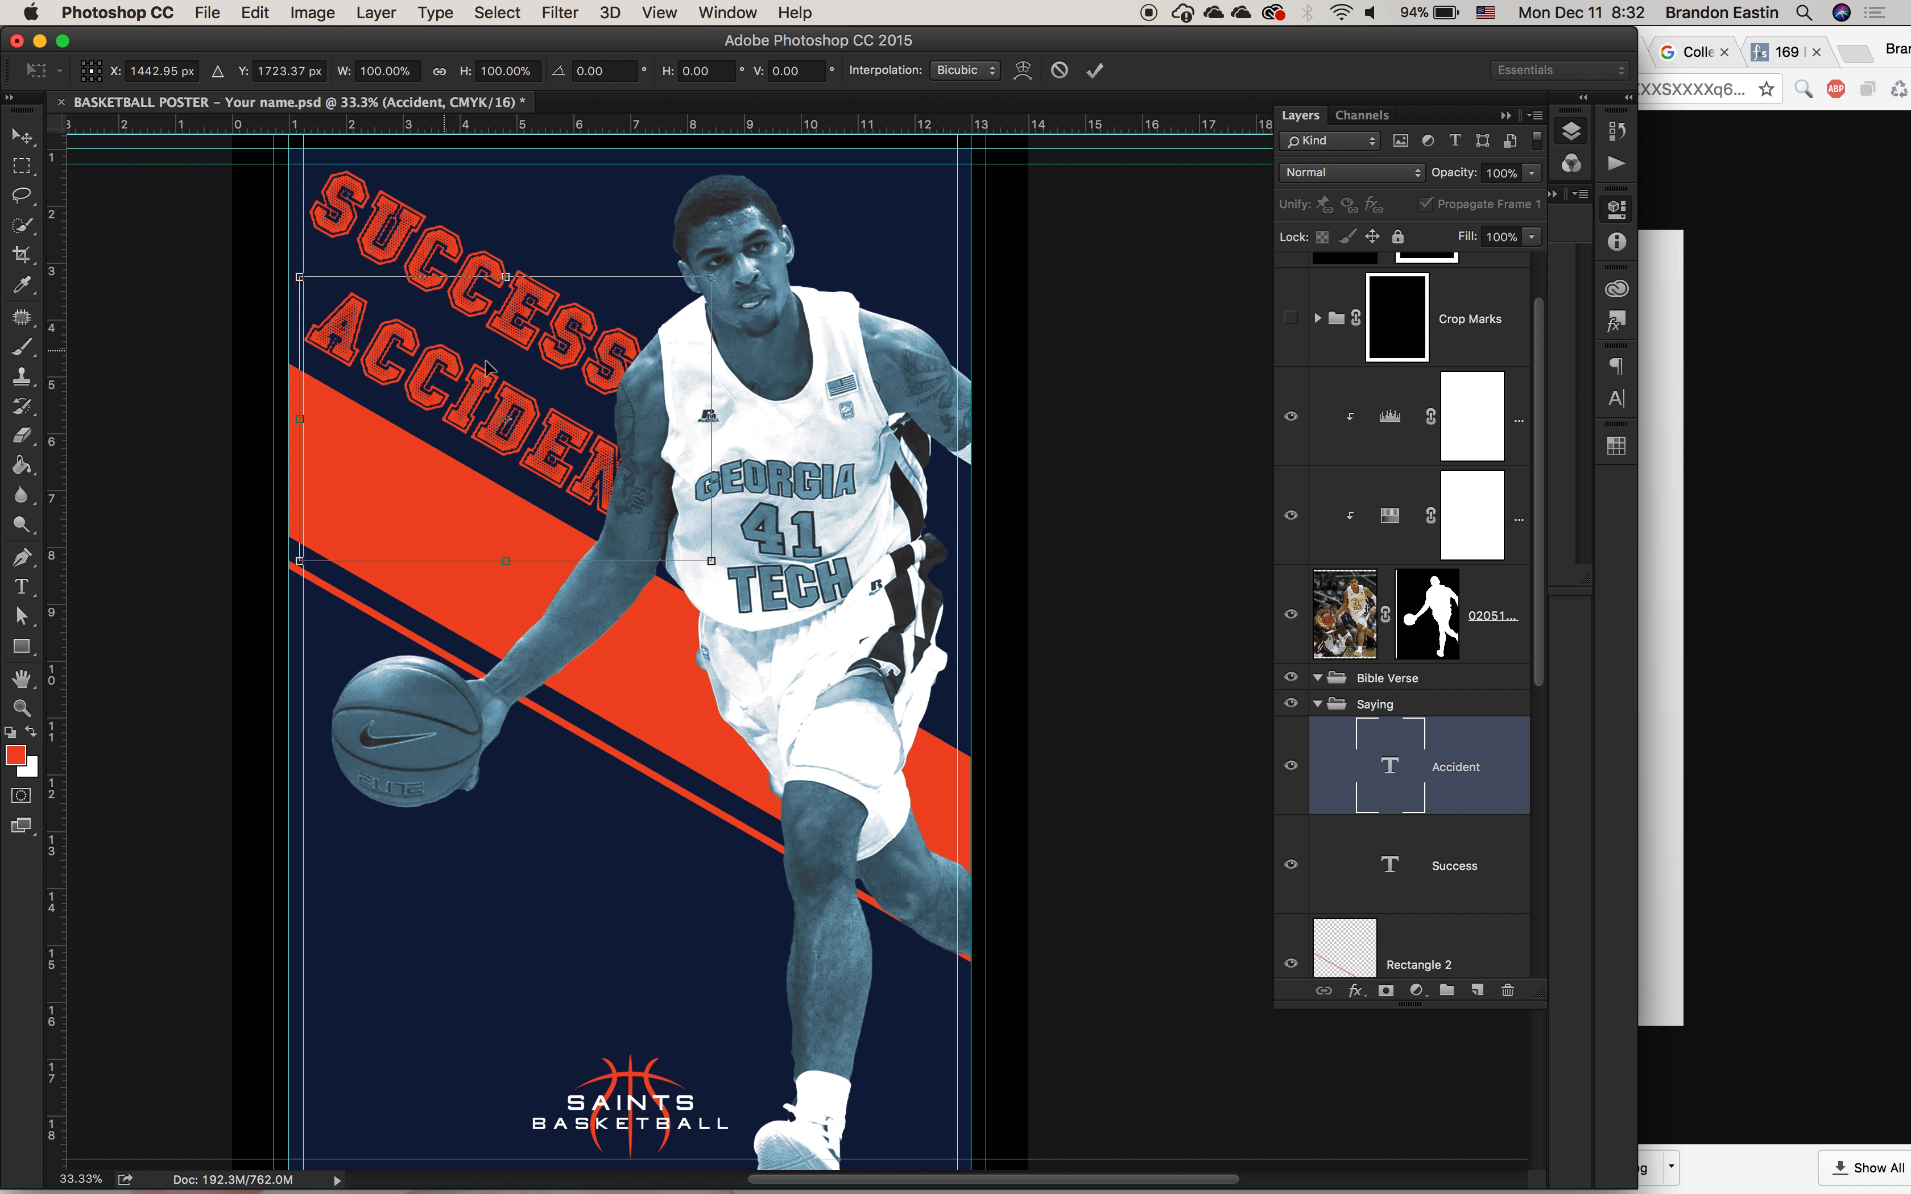
{"action": "left_click_drag", "start_coordinate": [712, 561], "coordinate": [563, 482]}
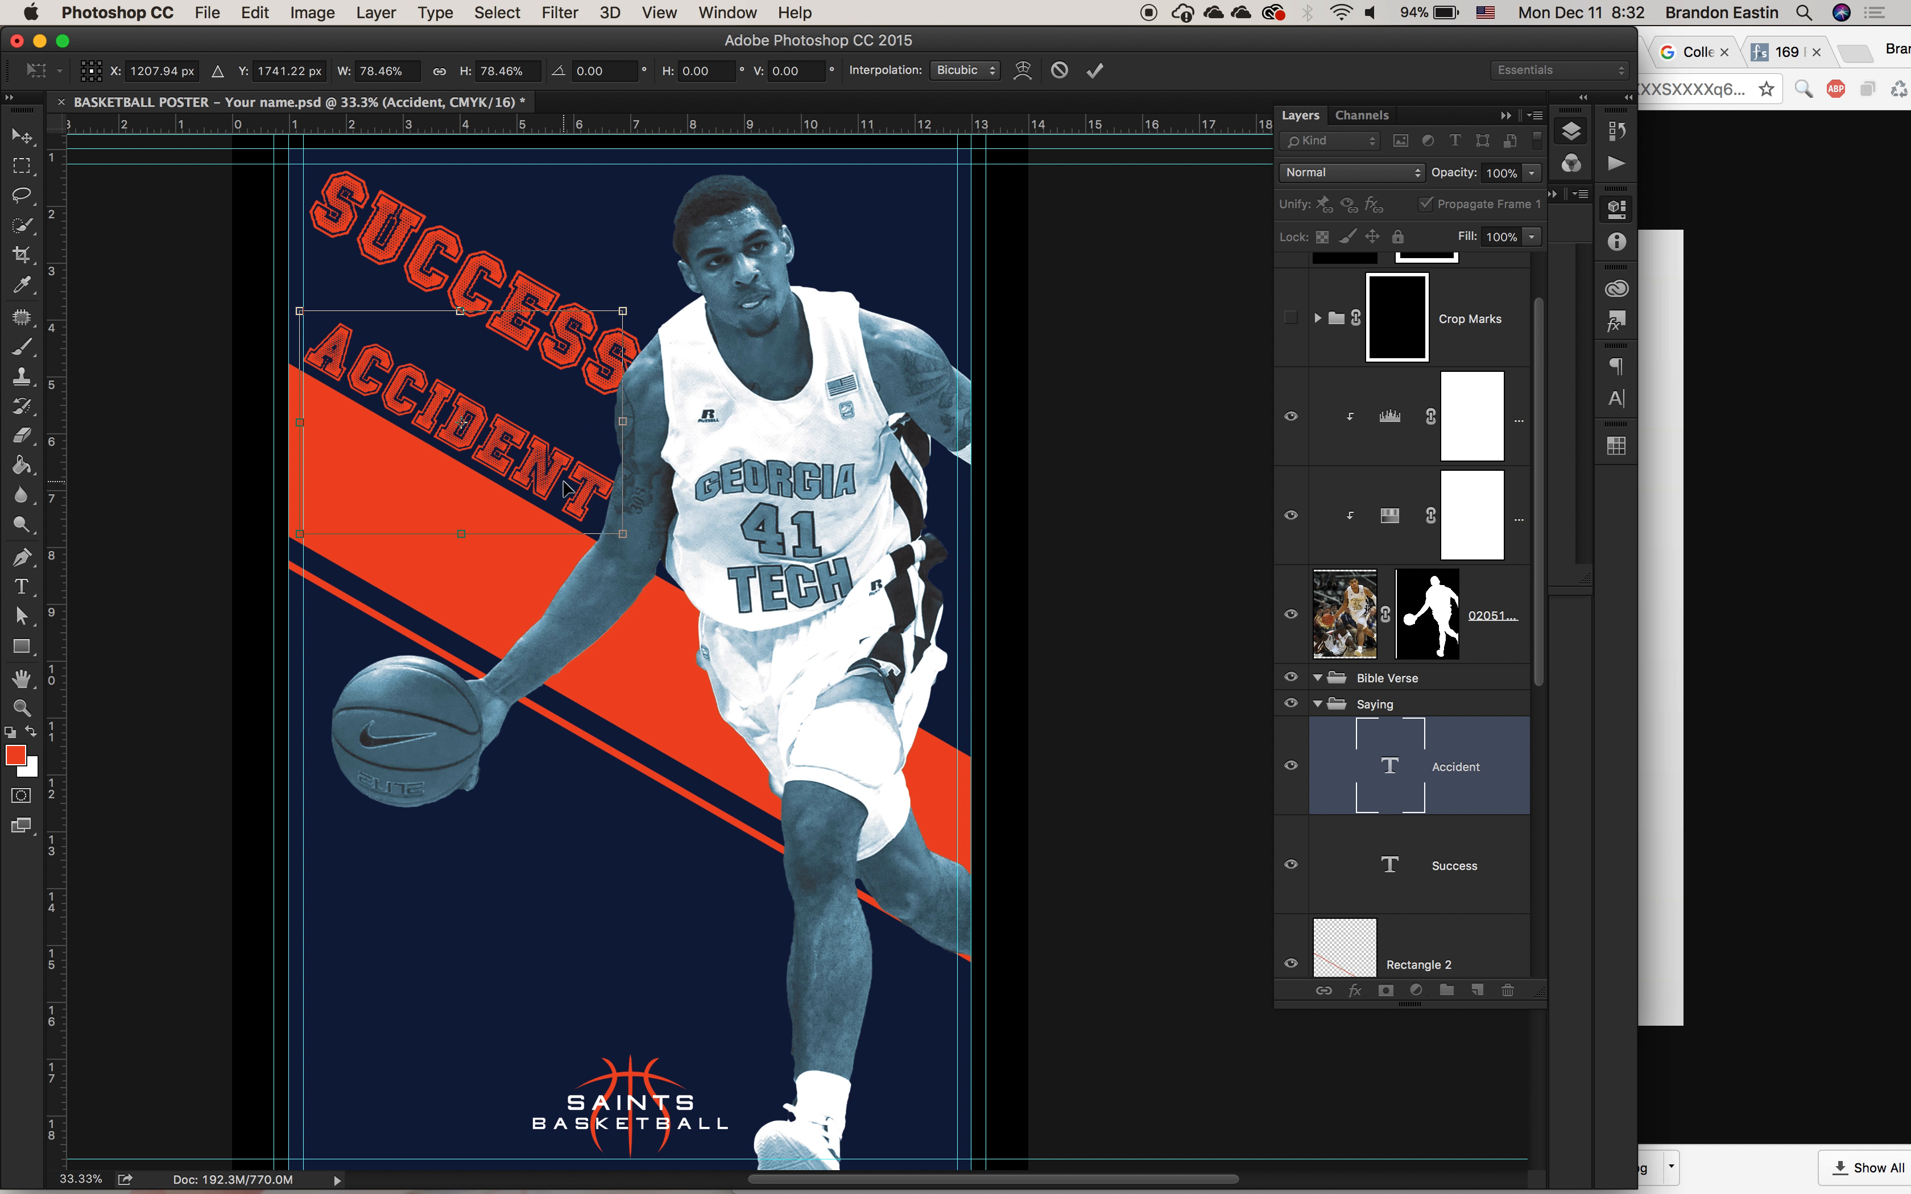
{"action": "key", "text": "Return"}
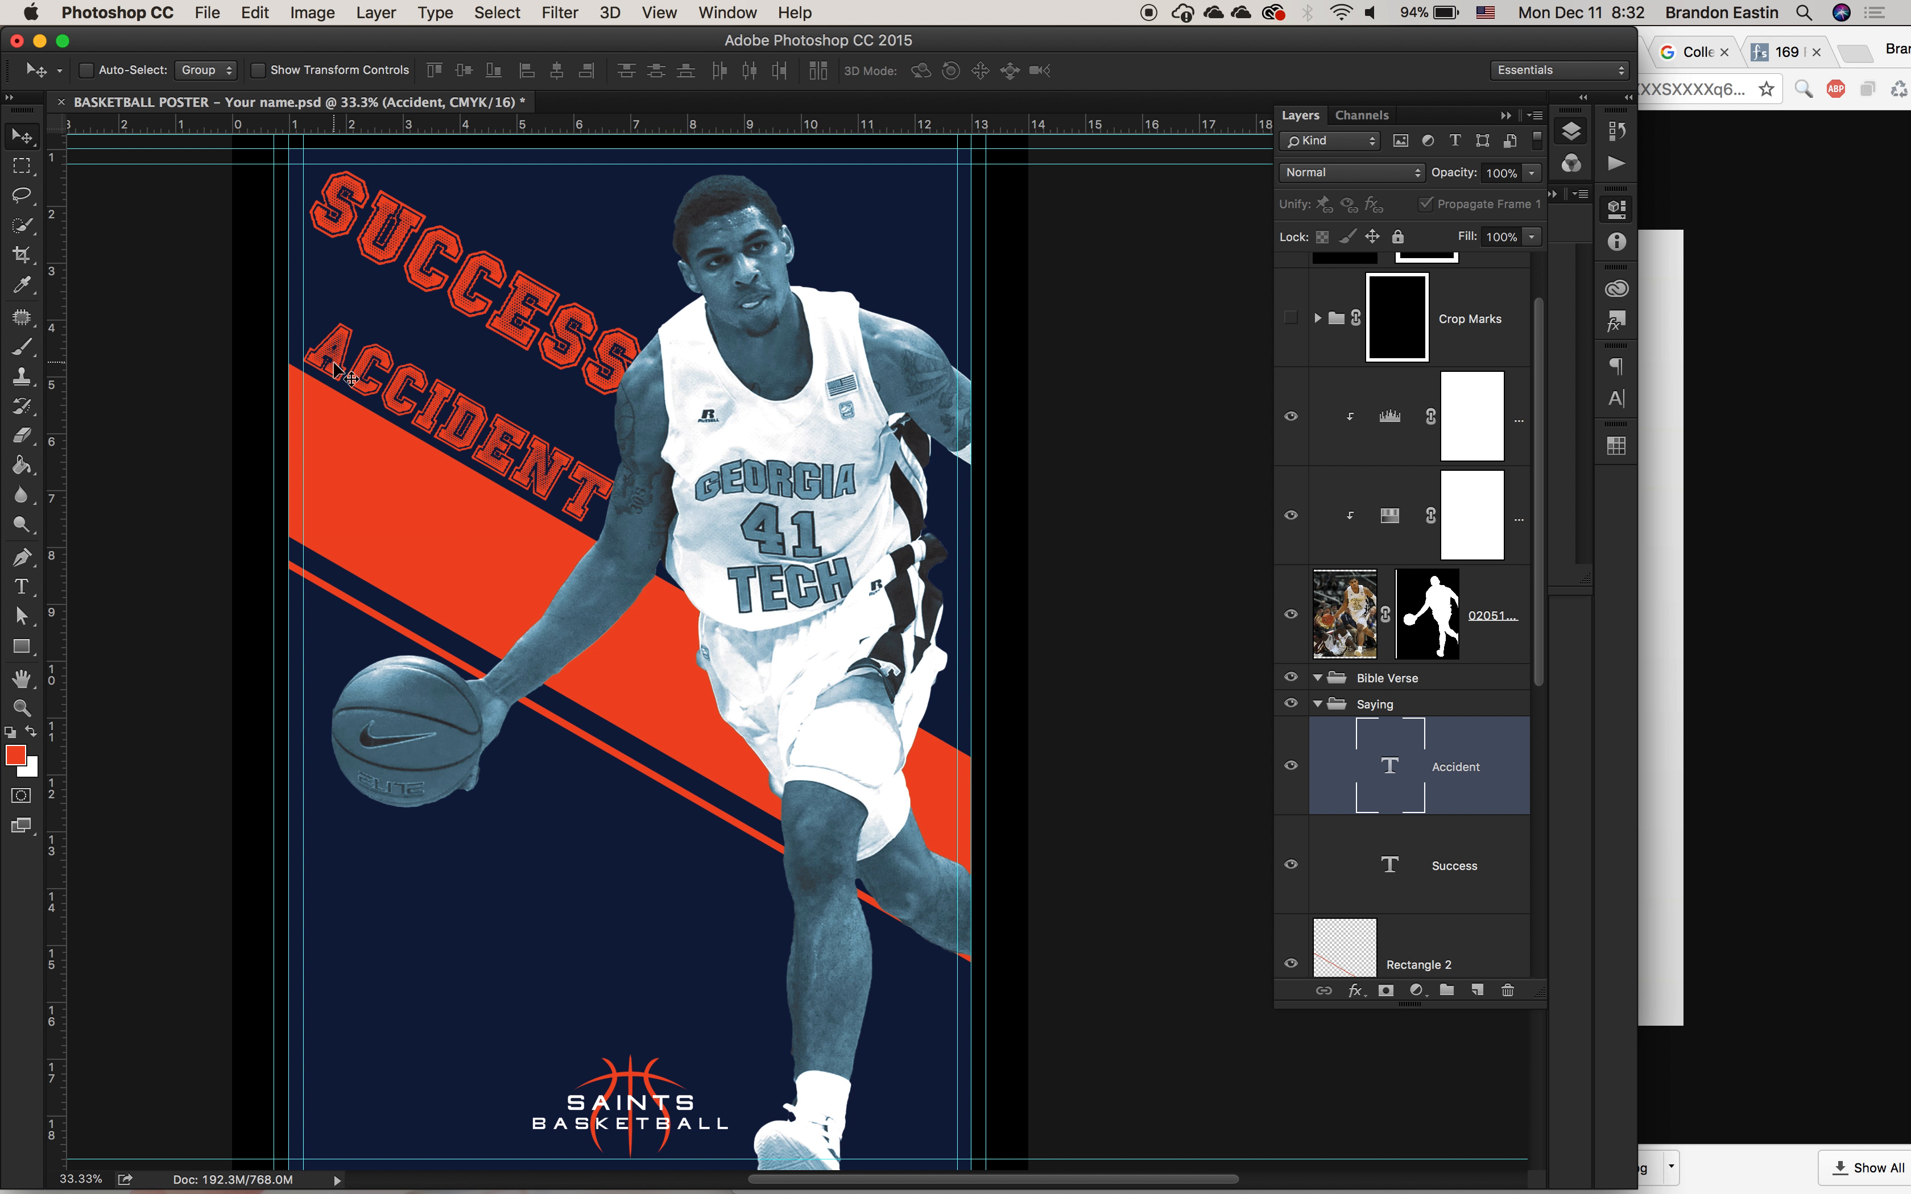
Step: Duplicate the slanted "Accident" text into the gap below "Success" and change the copy's wording to "is NOT an"
{"action": "left_click_drag", "start_coordinate": [423, 407], "coordinate": [427, 332]}
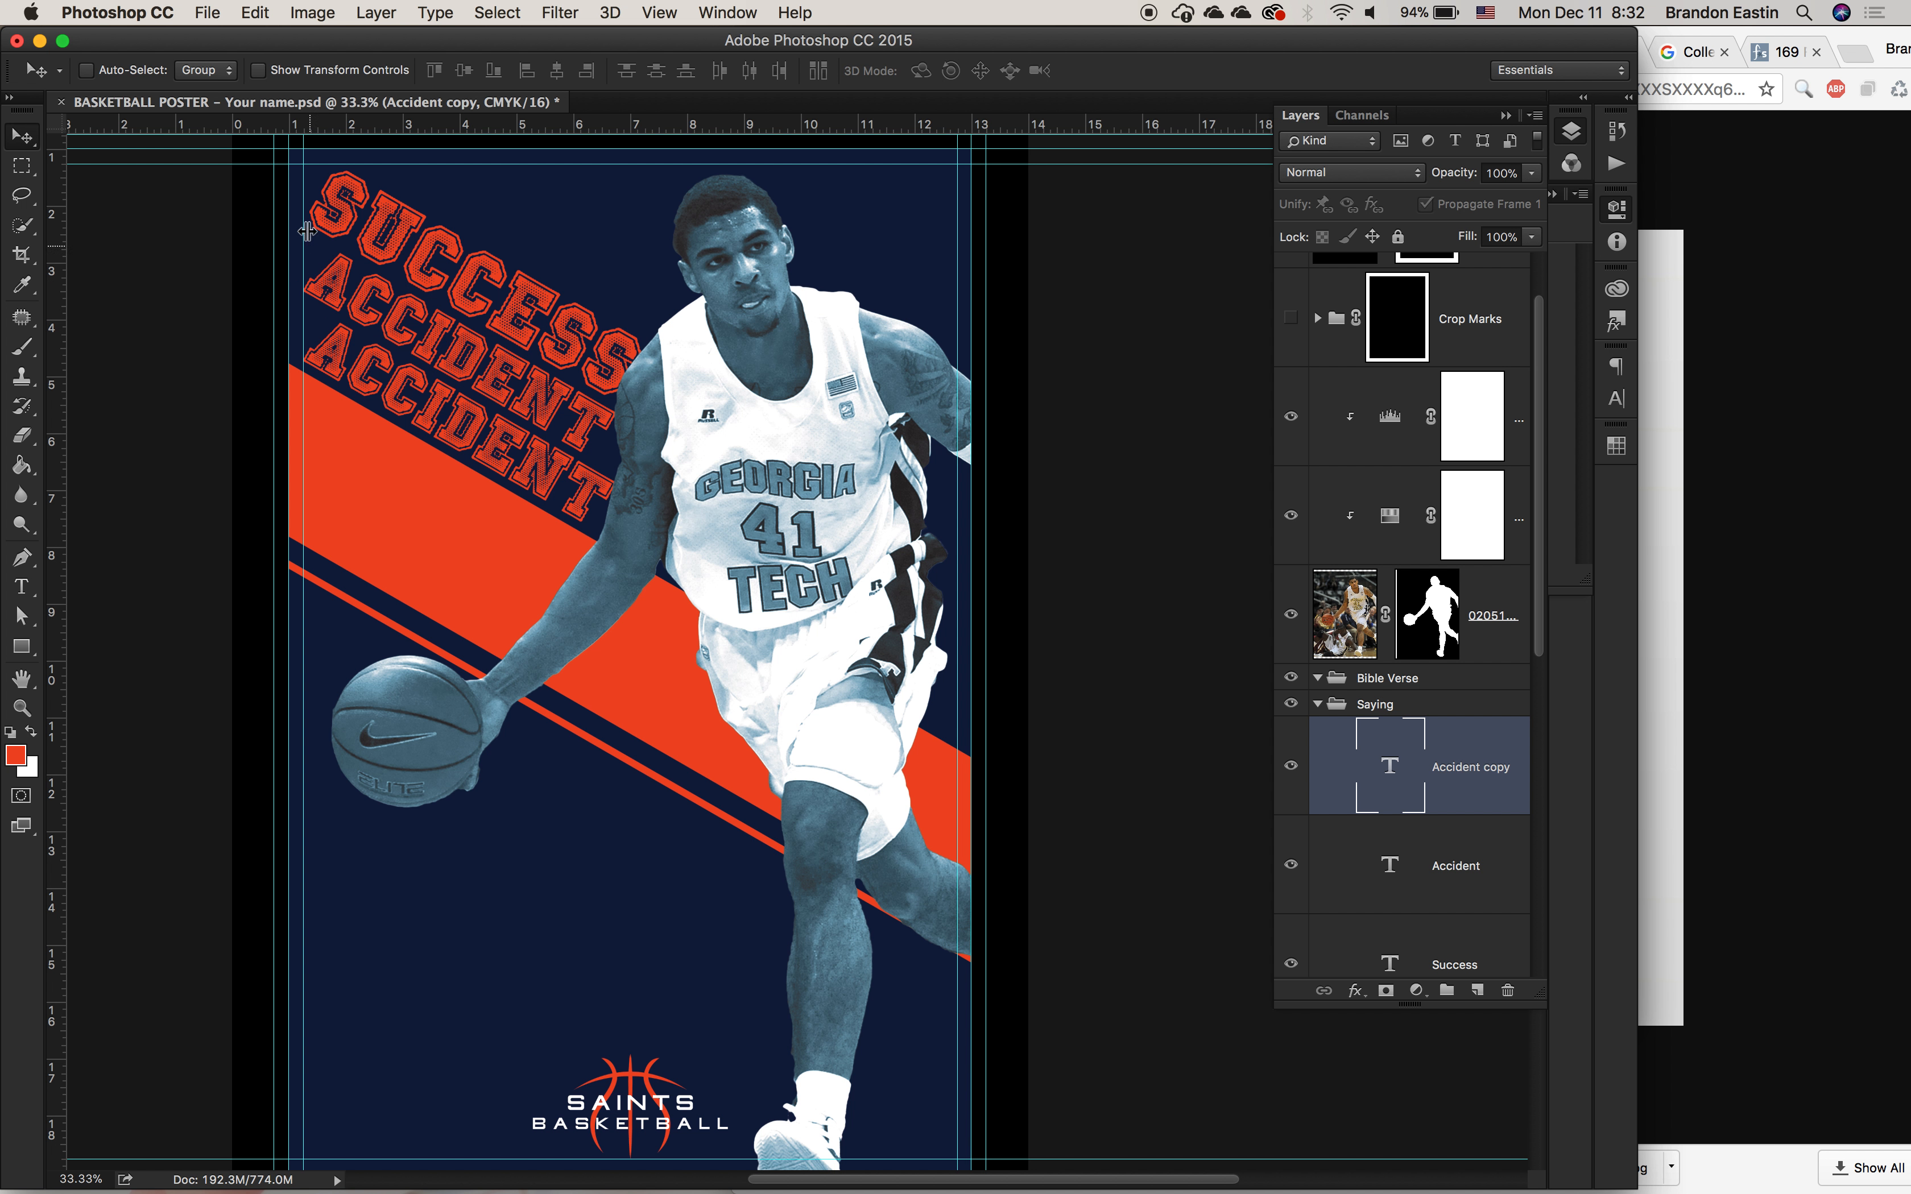
{"action": "key", "text": "t"}
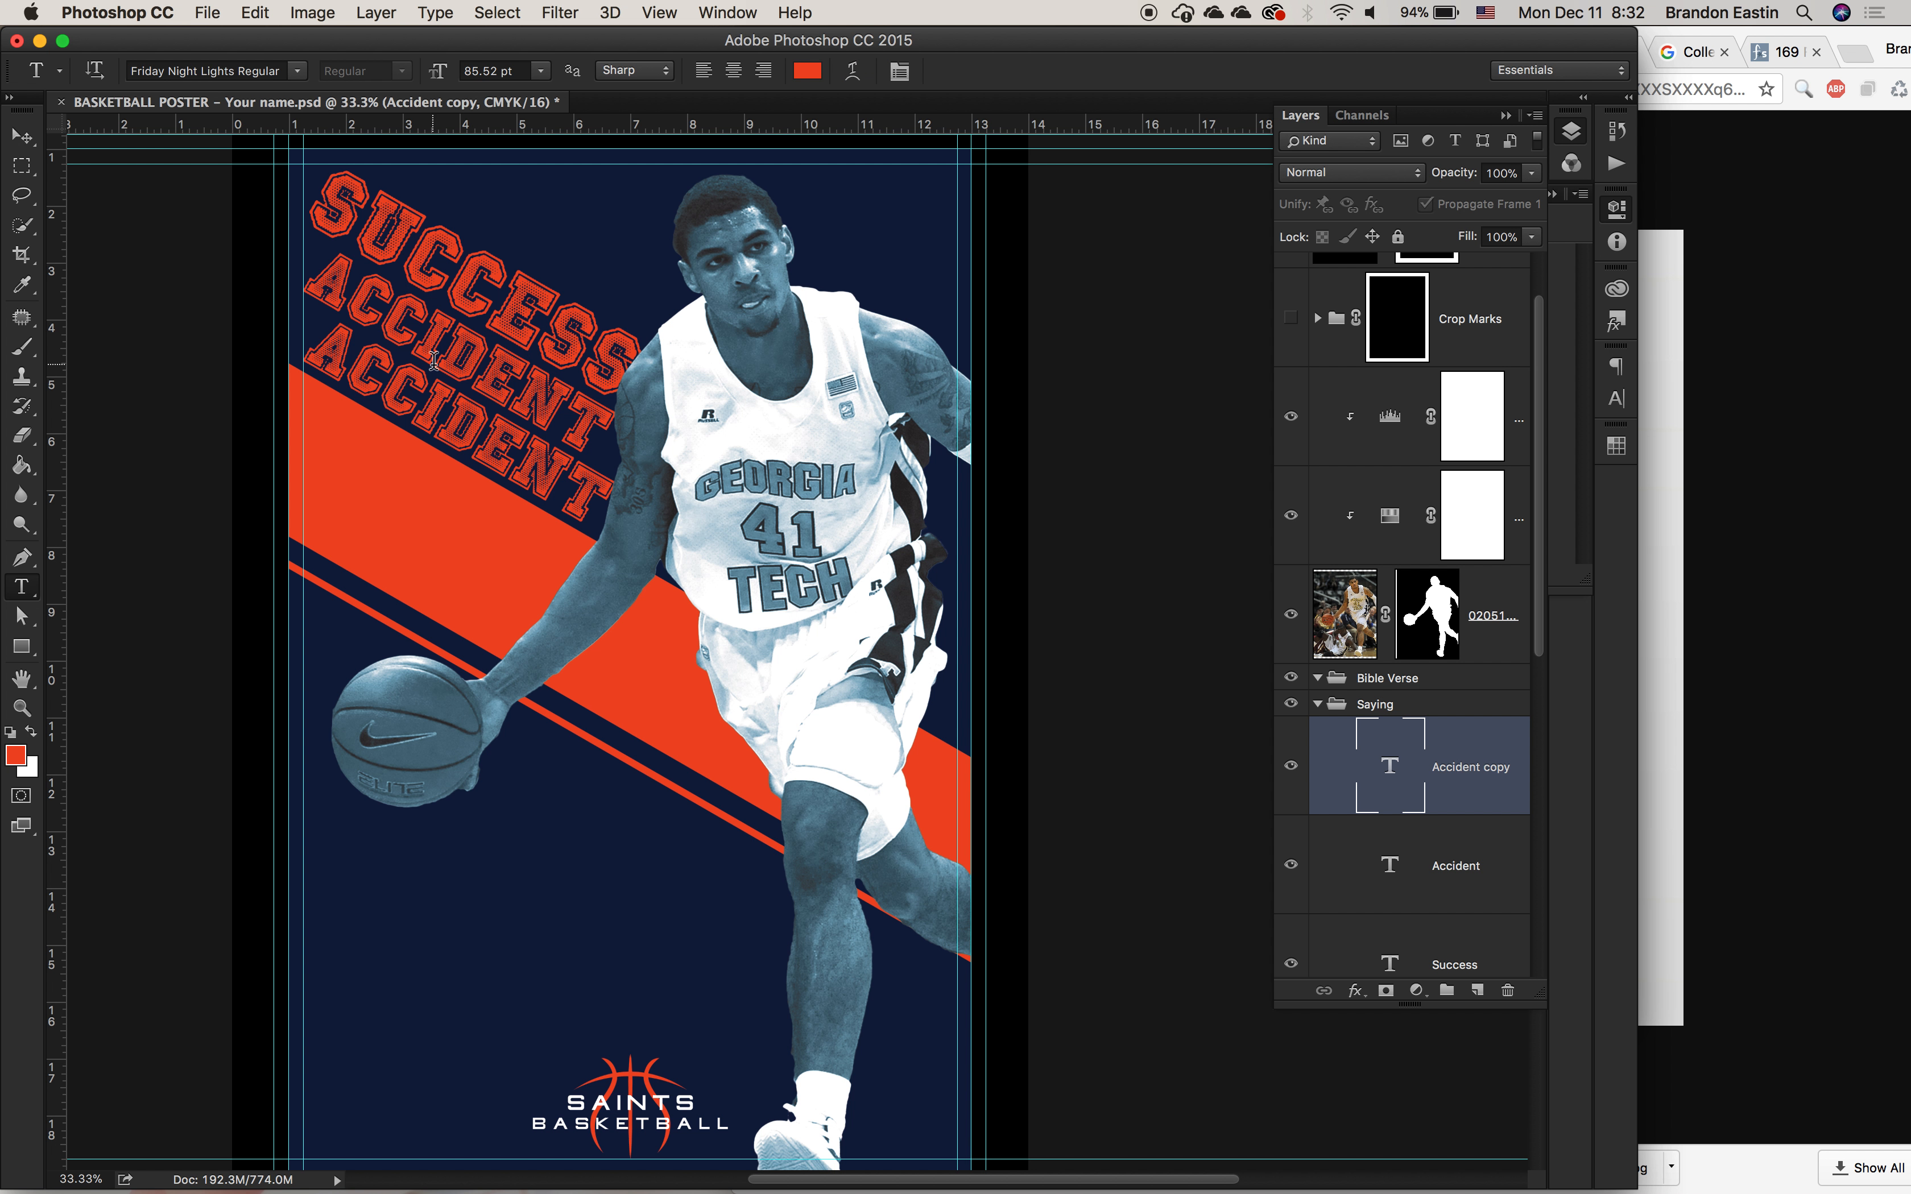
{"action": "double_click", "coordinate": [433, 345]}
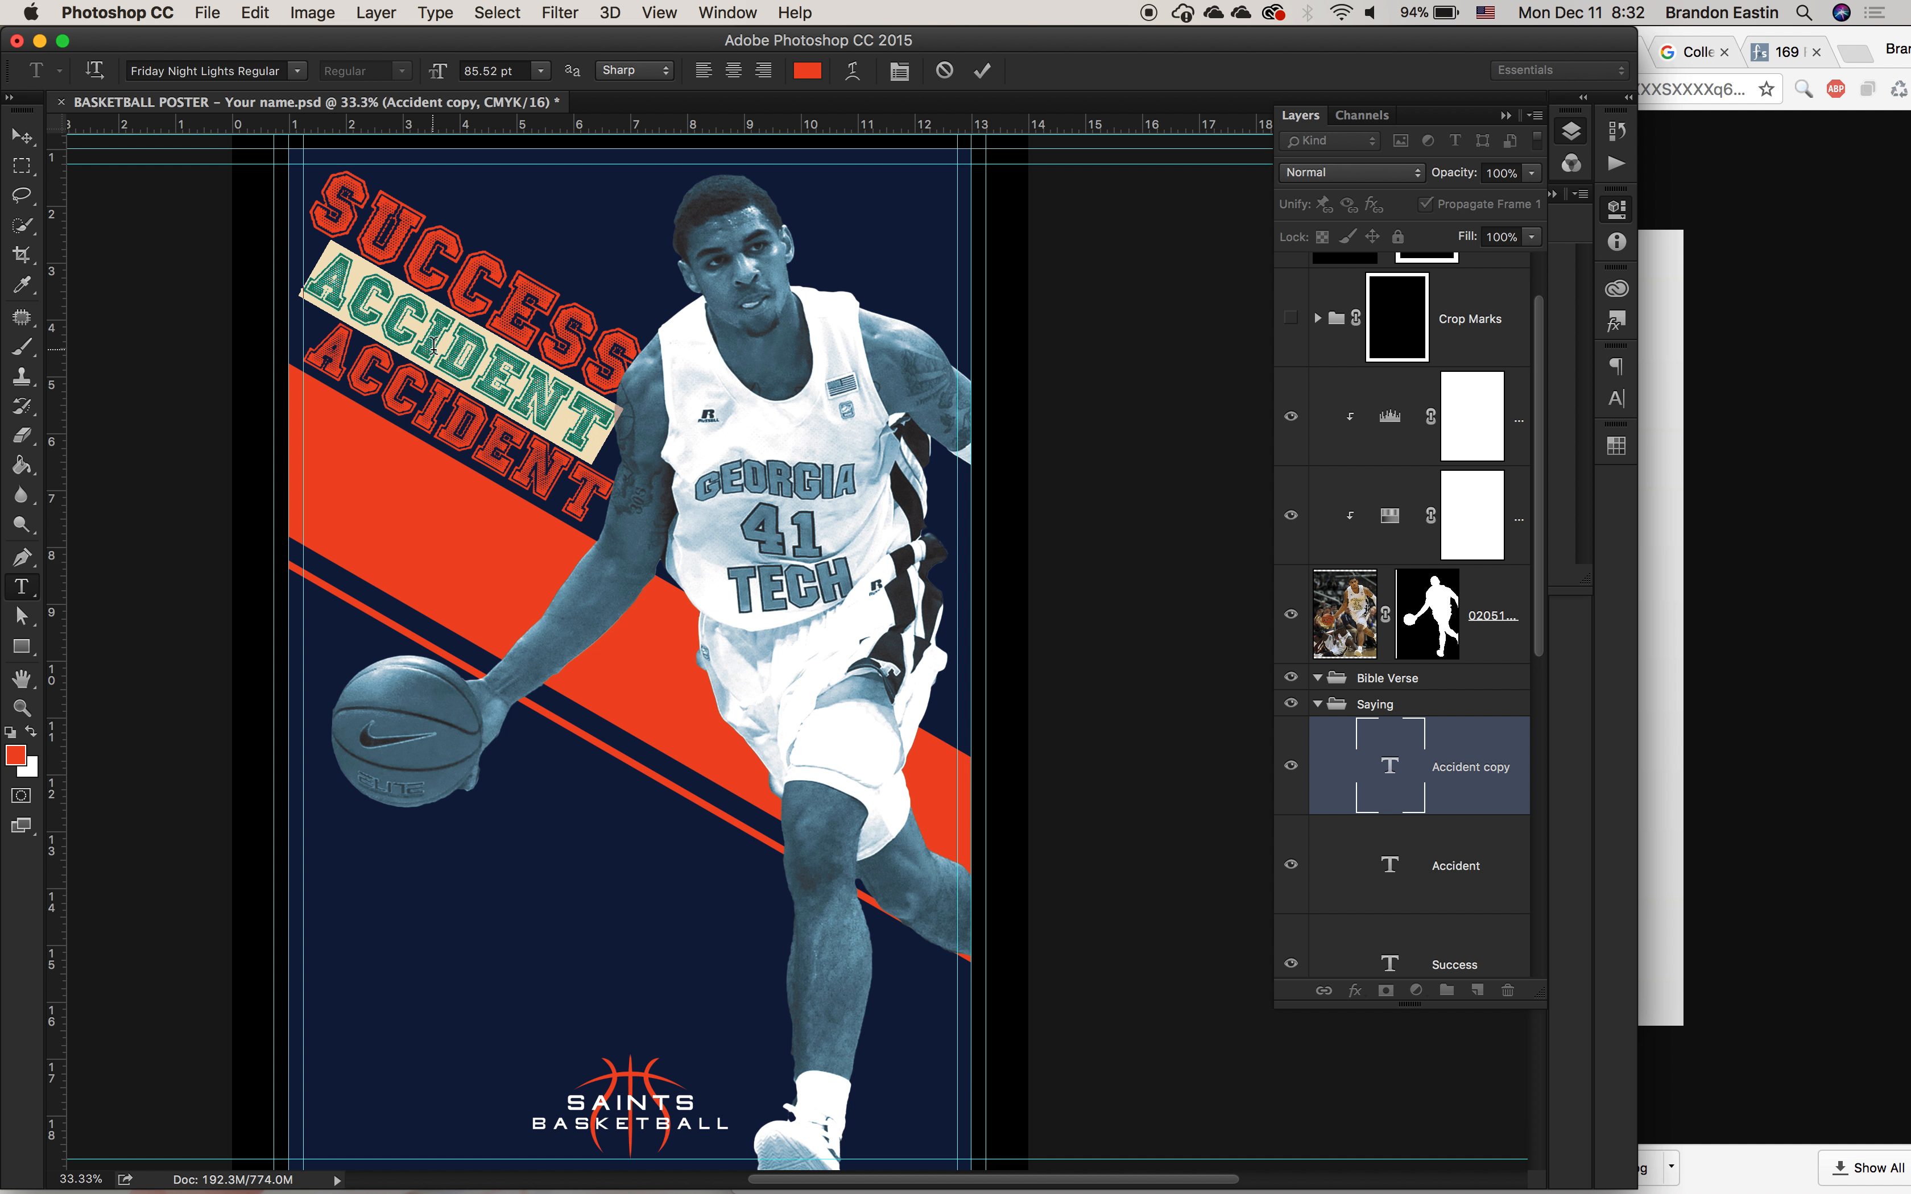
{"action": "type", "text": "IS NOT"}
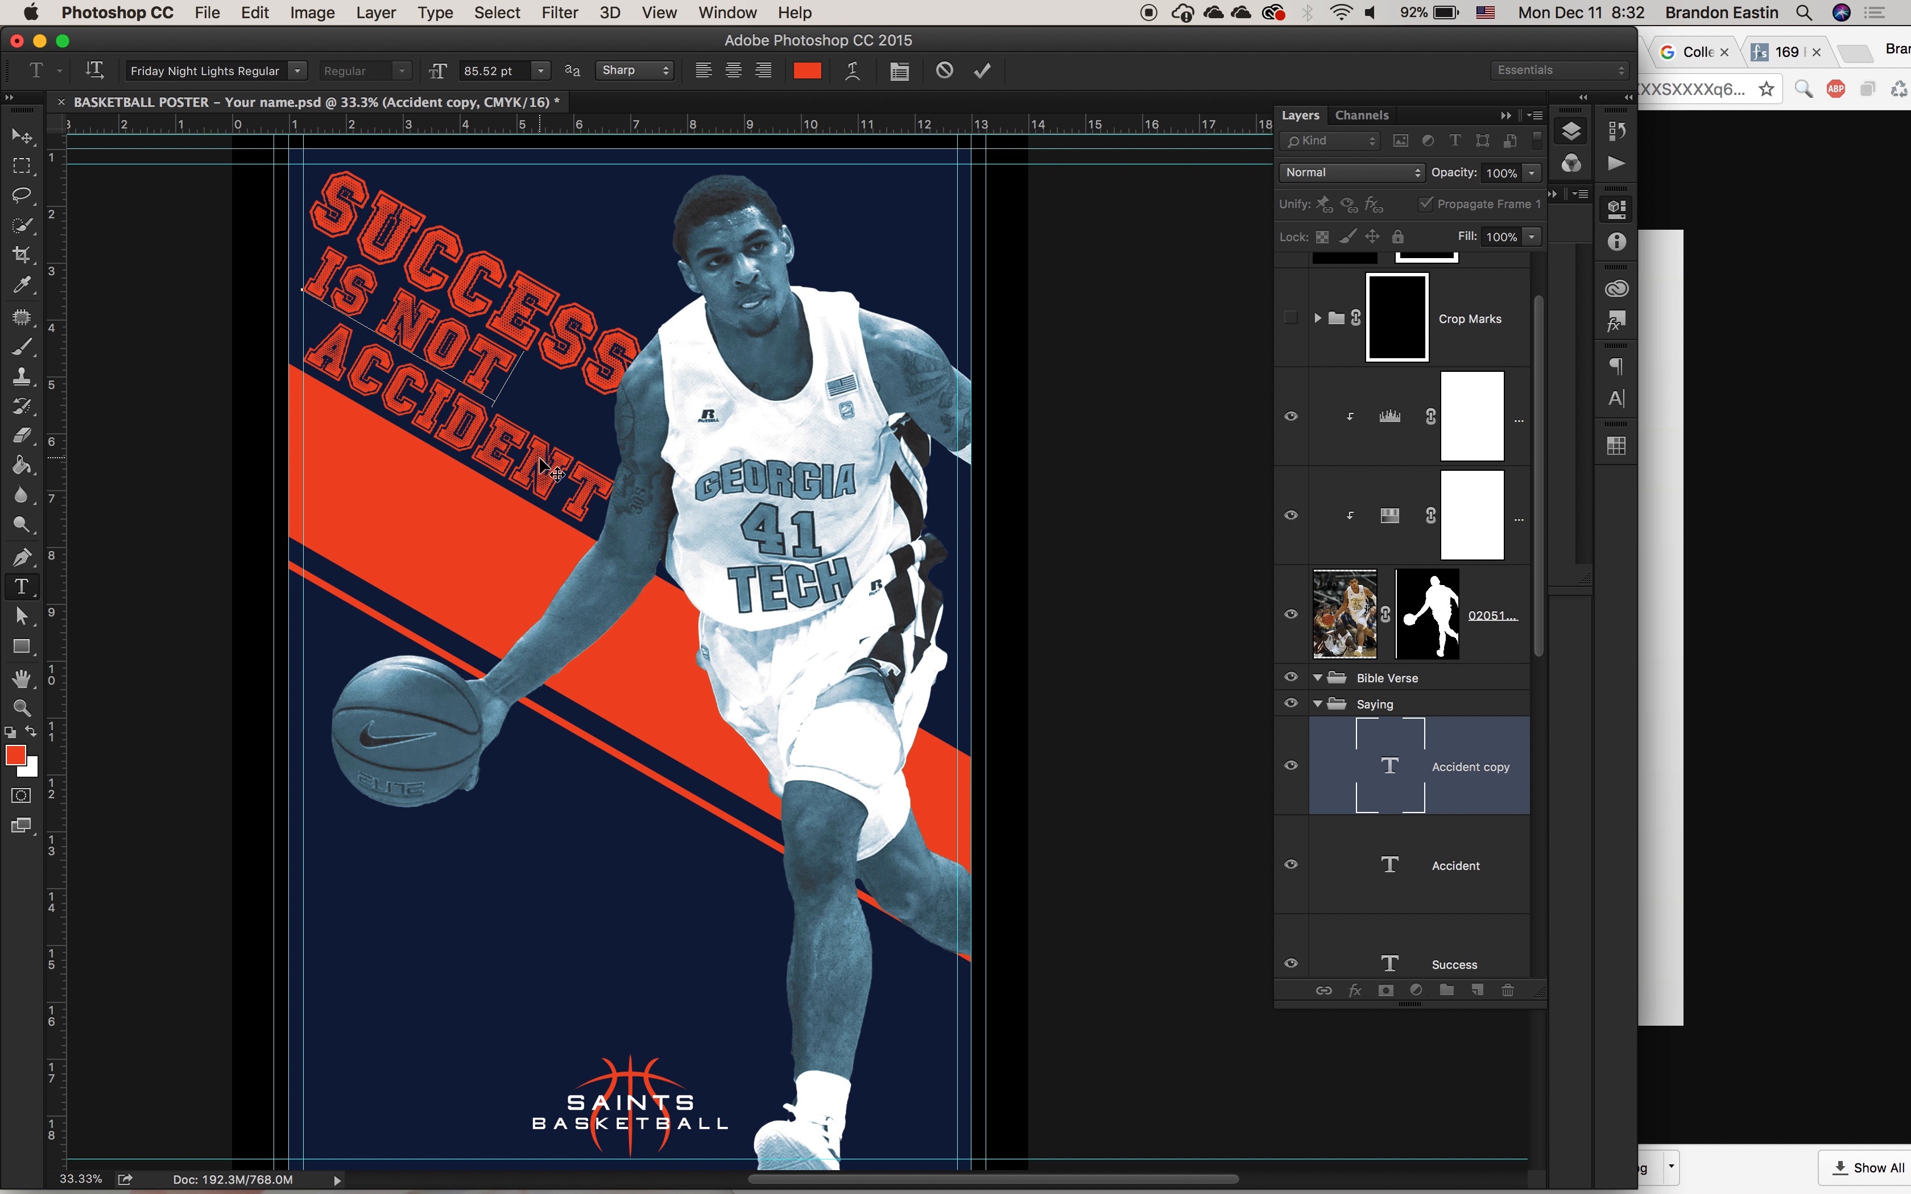
{"action": "type", "text": " AN"}
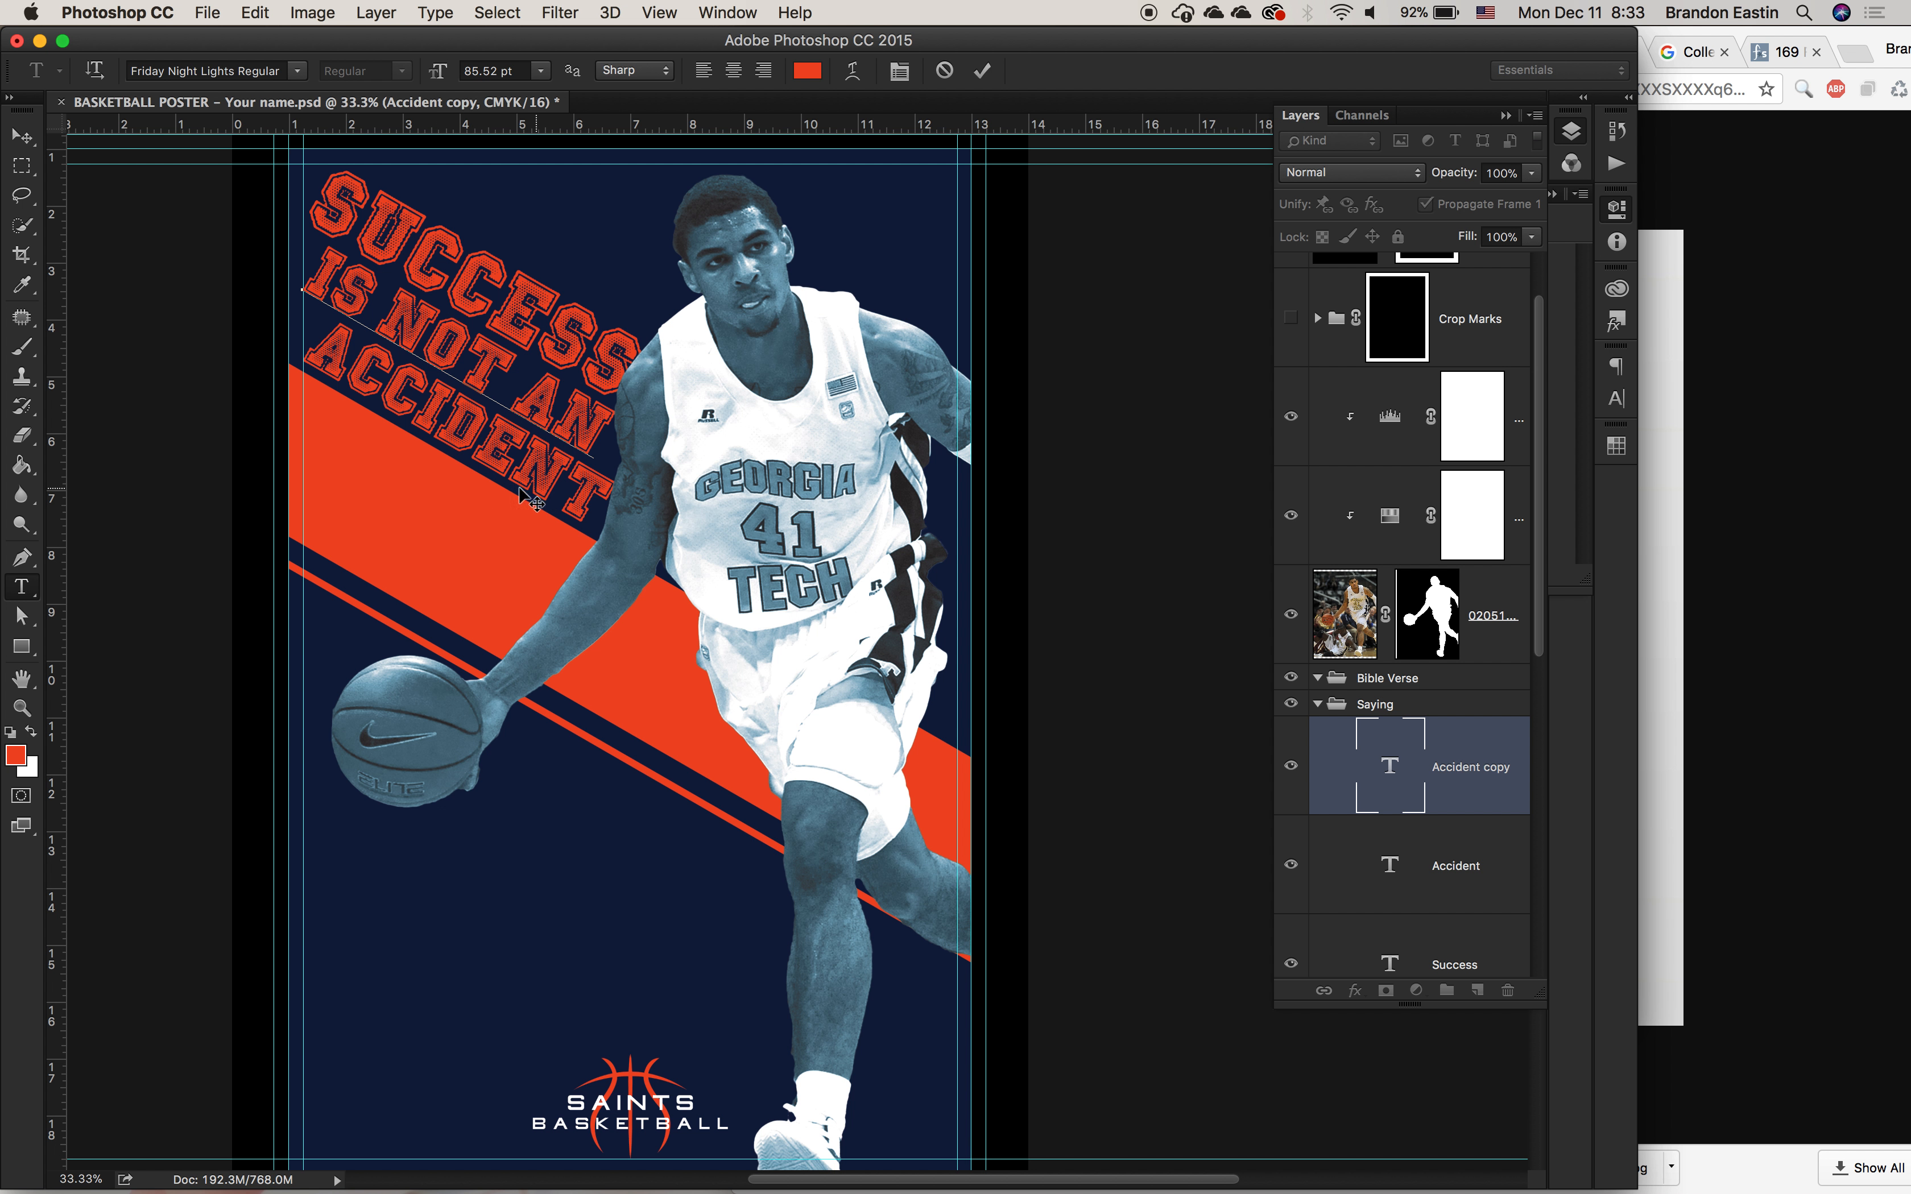
{"action": "left_click", "coordinate": [26, 138]}
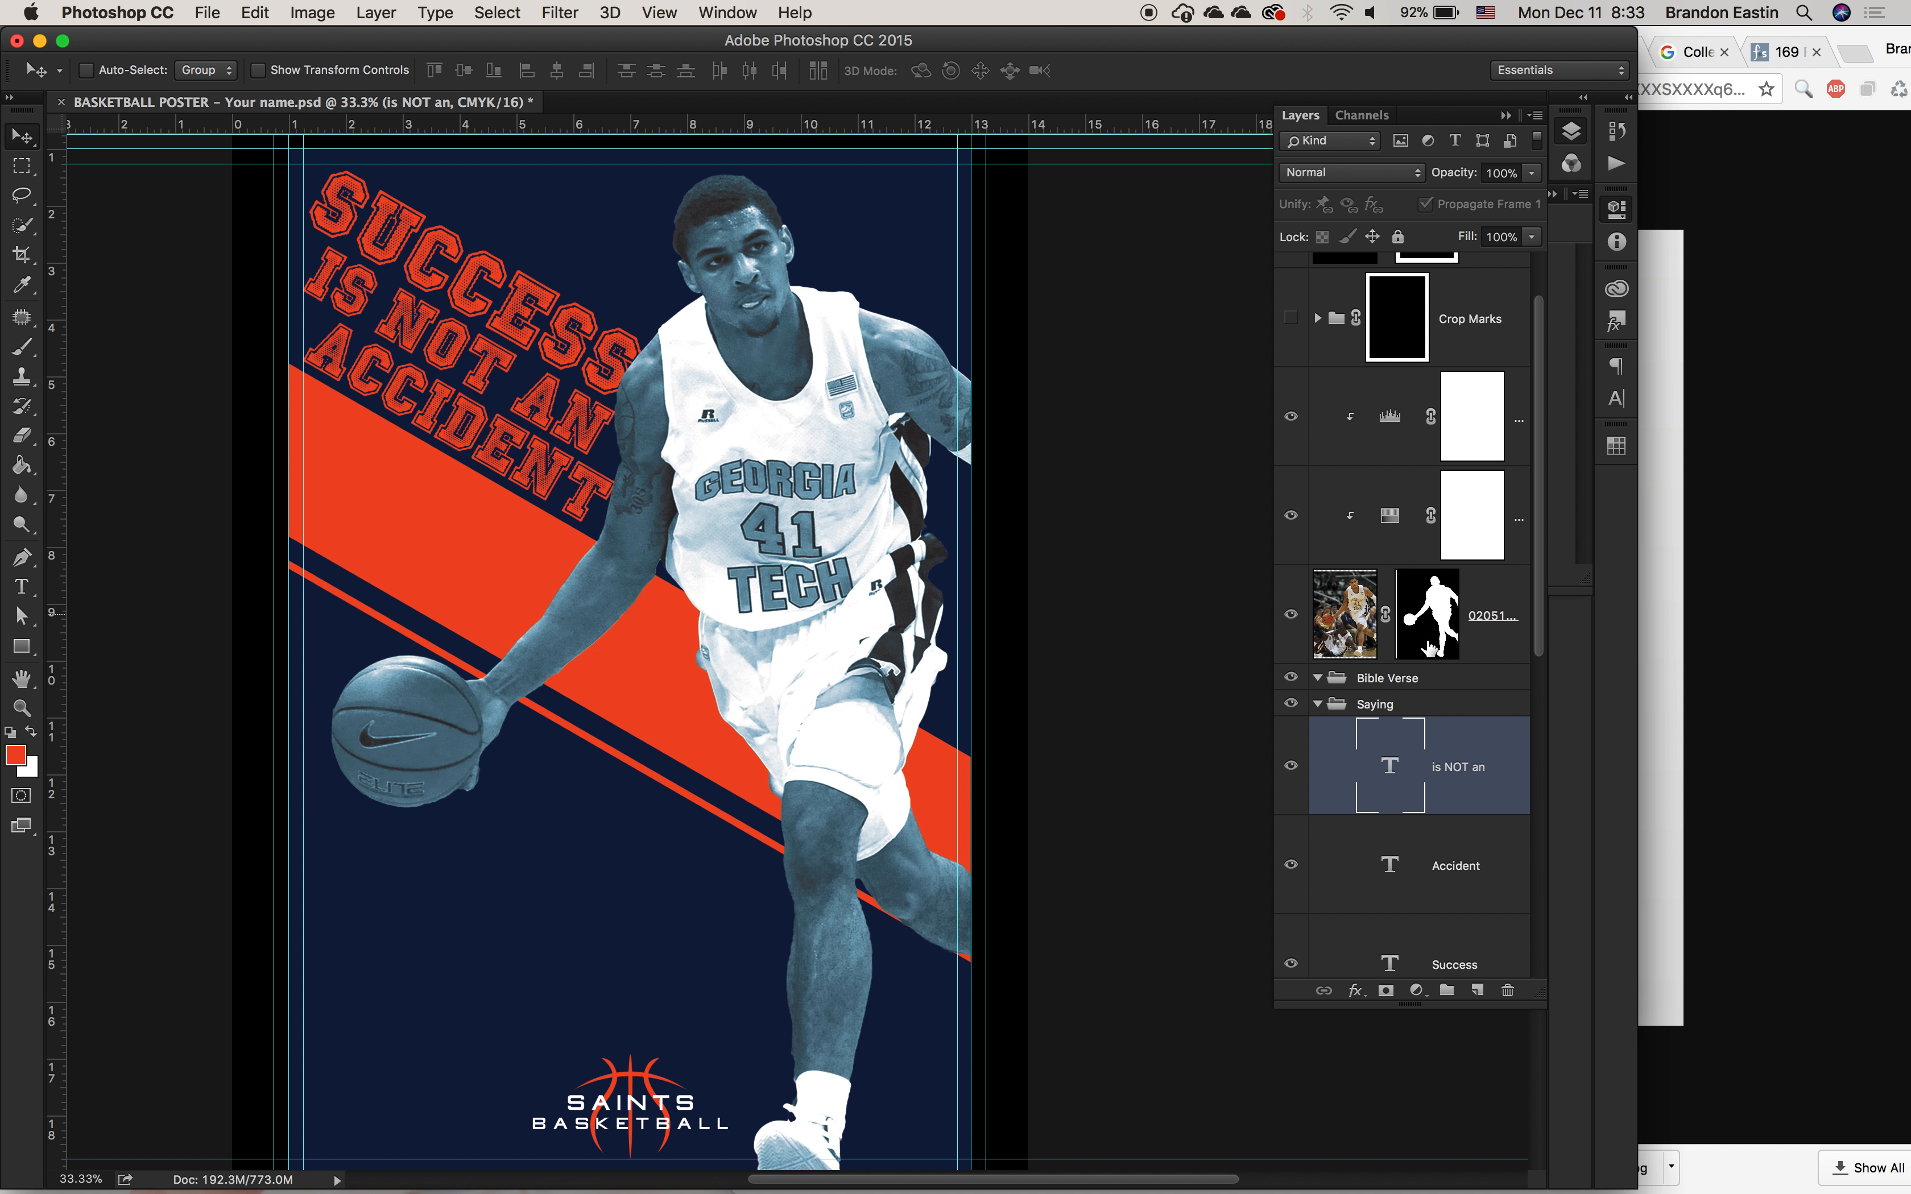
Step: Scale the whole Saying group proportionally to about 103% and nudge it up so "Accident" sits just above the orange stripe
{"action": "left_click", "coordinate": [1434, 713]}
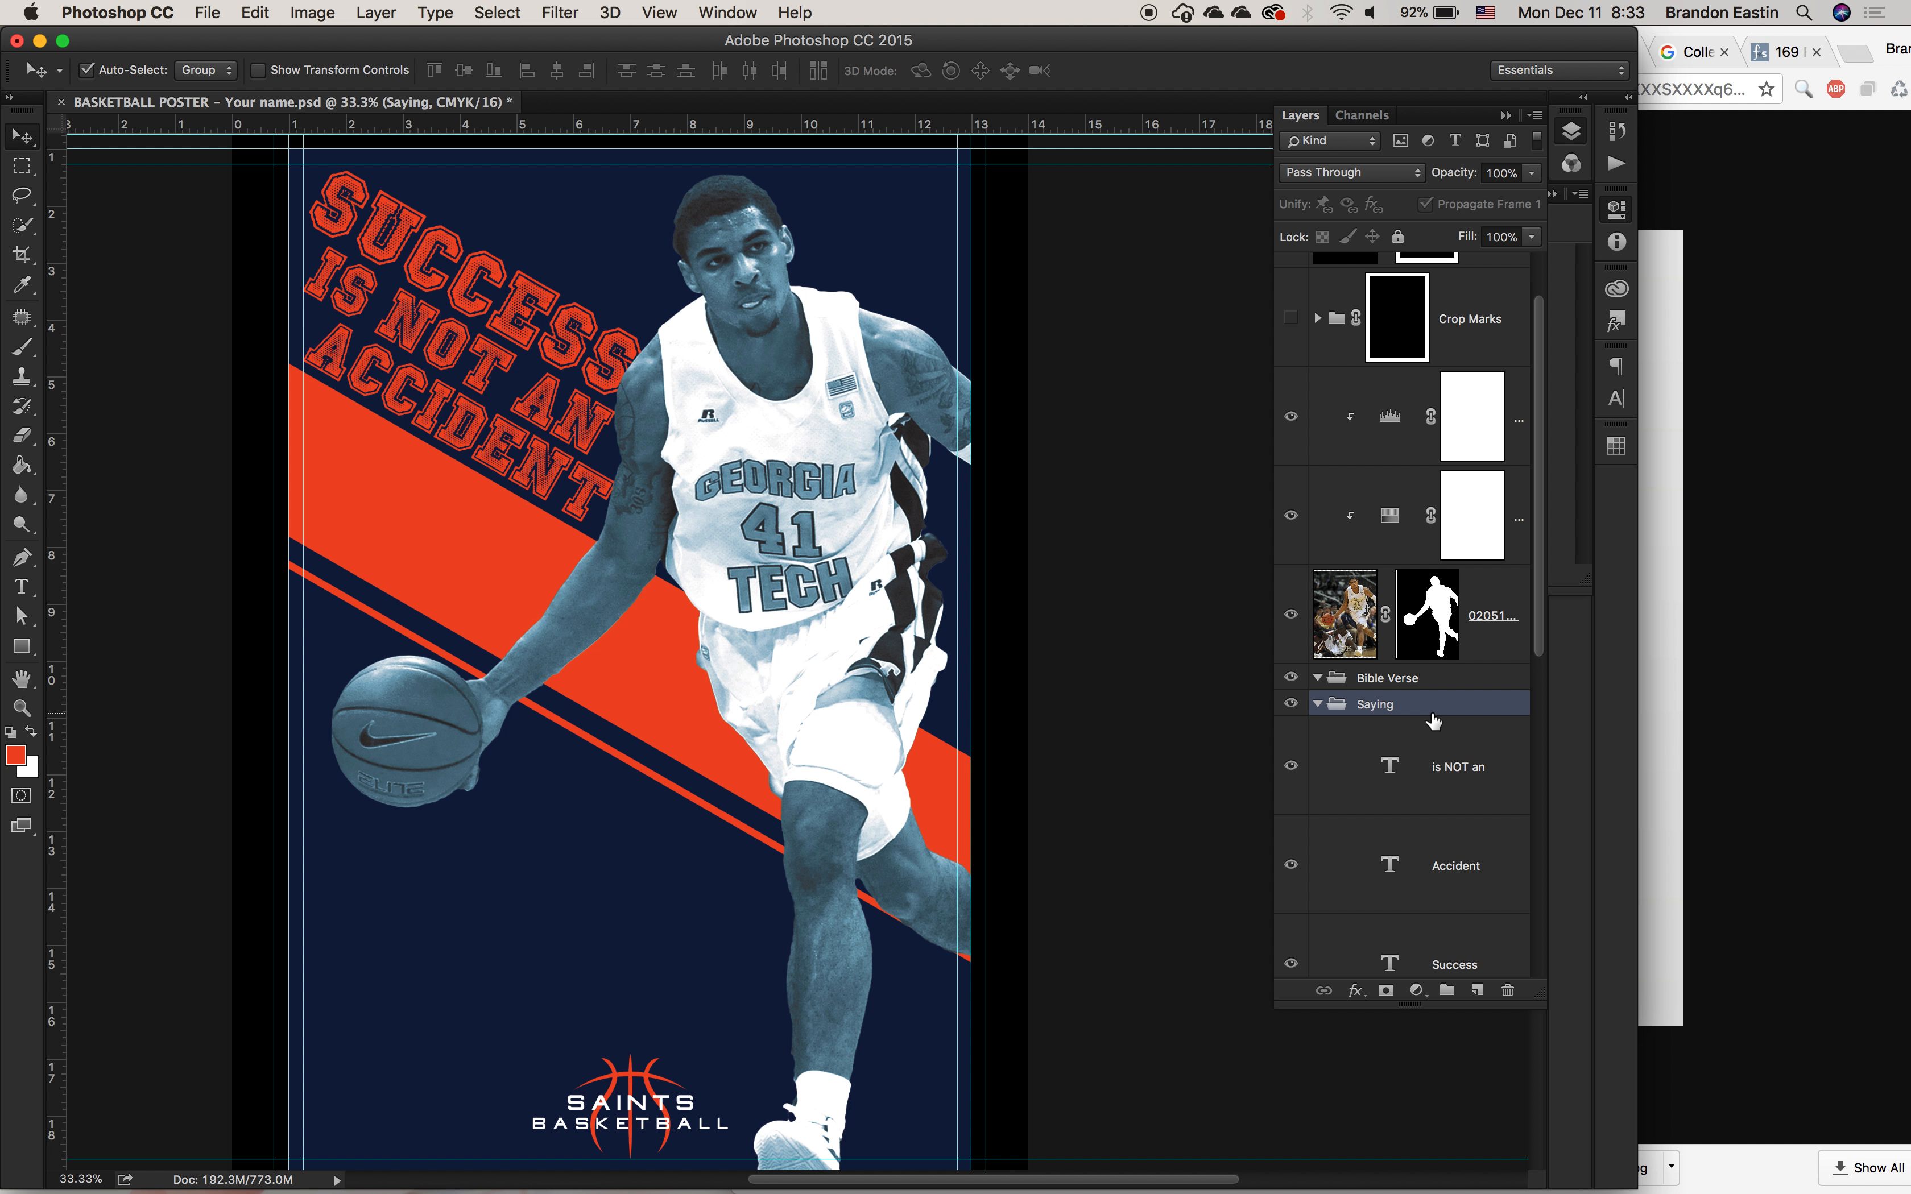
{"action": "key", "text": "super+t"}
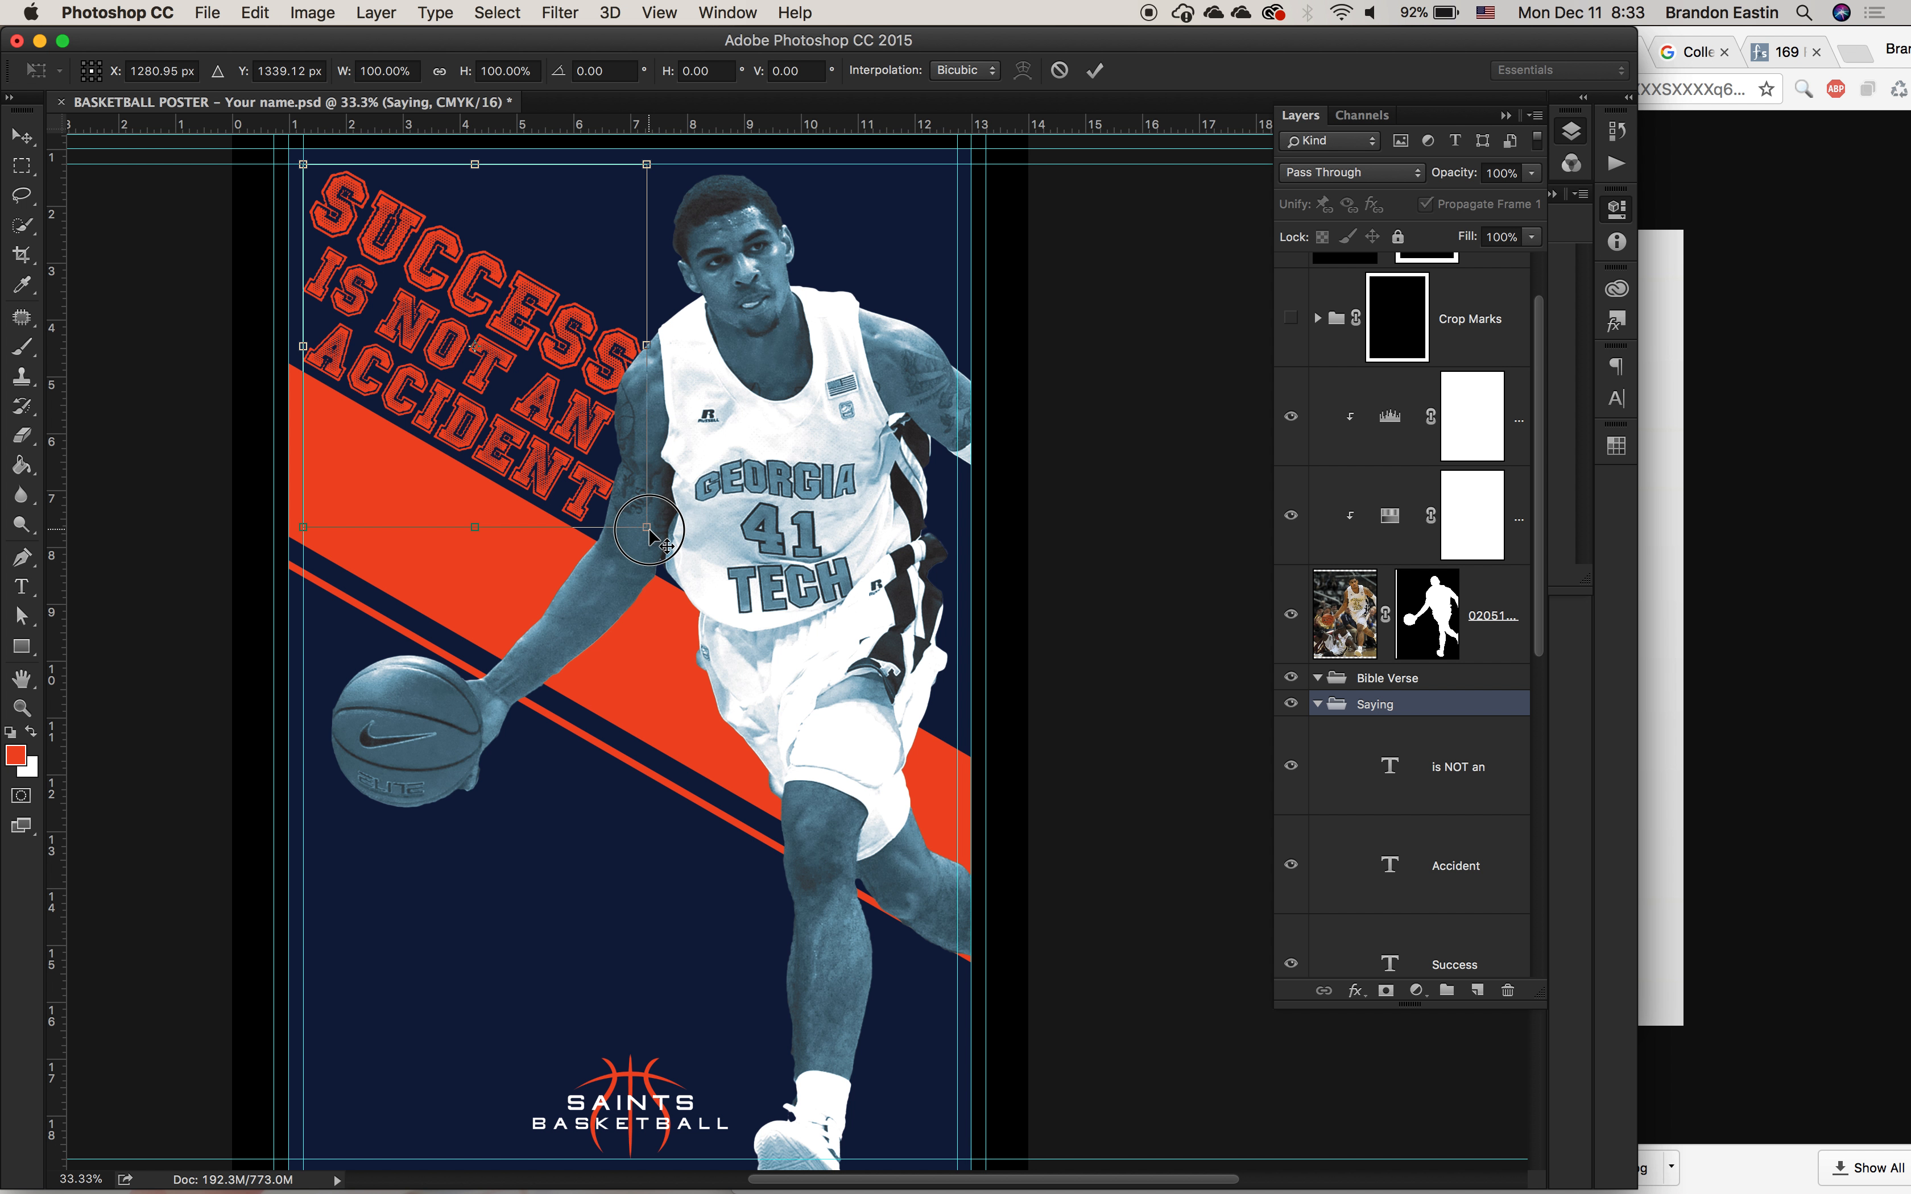
{"action": "left_click_drag", "start_coordinate": [656, 529], "coordinate": [663, 537]}
{"action": "key", "text": "Up"}
{"action": "key", "text": "Up"}
{"action": "key", "text": "Up"}
{"action": "key", "text": "Up"}
{"action": "key", "text": "Up"}
{"action": "key", "text": "Up"}
{"action": "key", "text": "Up"}
{"action": "key", "text": "Up"}
{"action": "key", "text": "Up"}
{"action": "key", "text": "Up"}
{"action": "key", "text": "Up"}
{"action": "key", "text": "Up"}
{"action": "key", "text": "Up"}
{"action": "key", "text": "Up"}
{"action": "key", "text": "Up"}
{"action": "key", "text": "Up"}
{"action": "key", "text": "Up"}
{"action": "key", "text": "Up"}
{"action": "key", "text": "Up"}
{"action": "key", "text": "Up"}
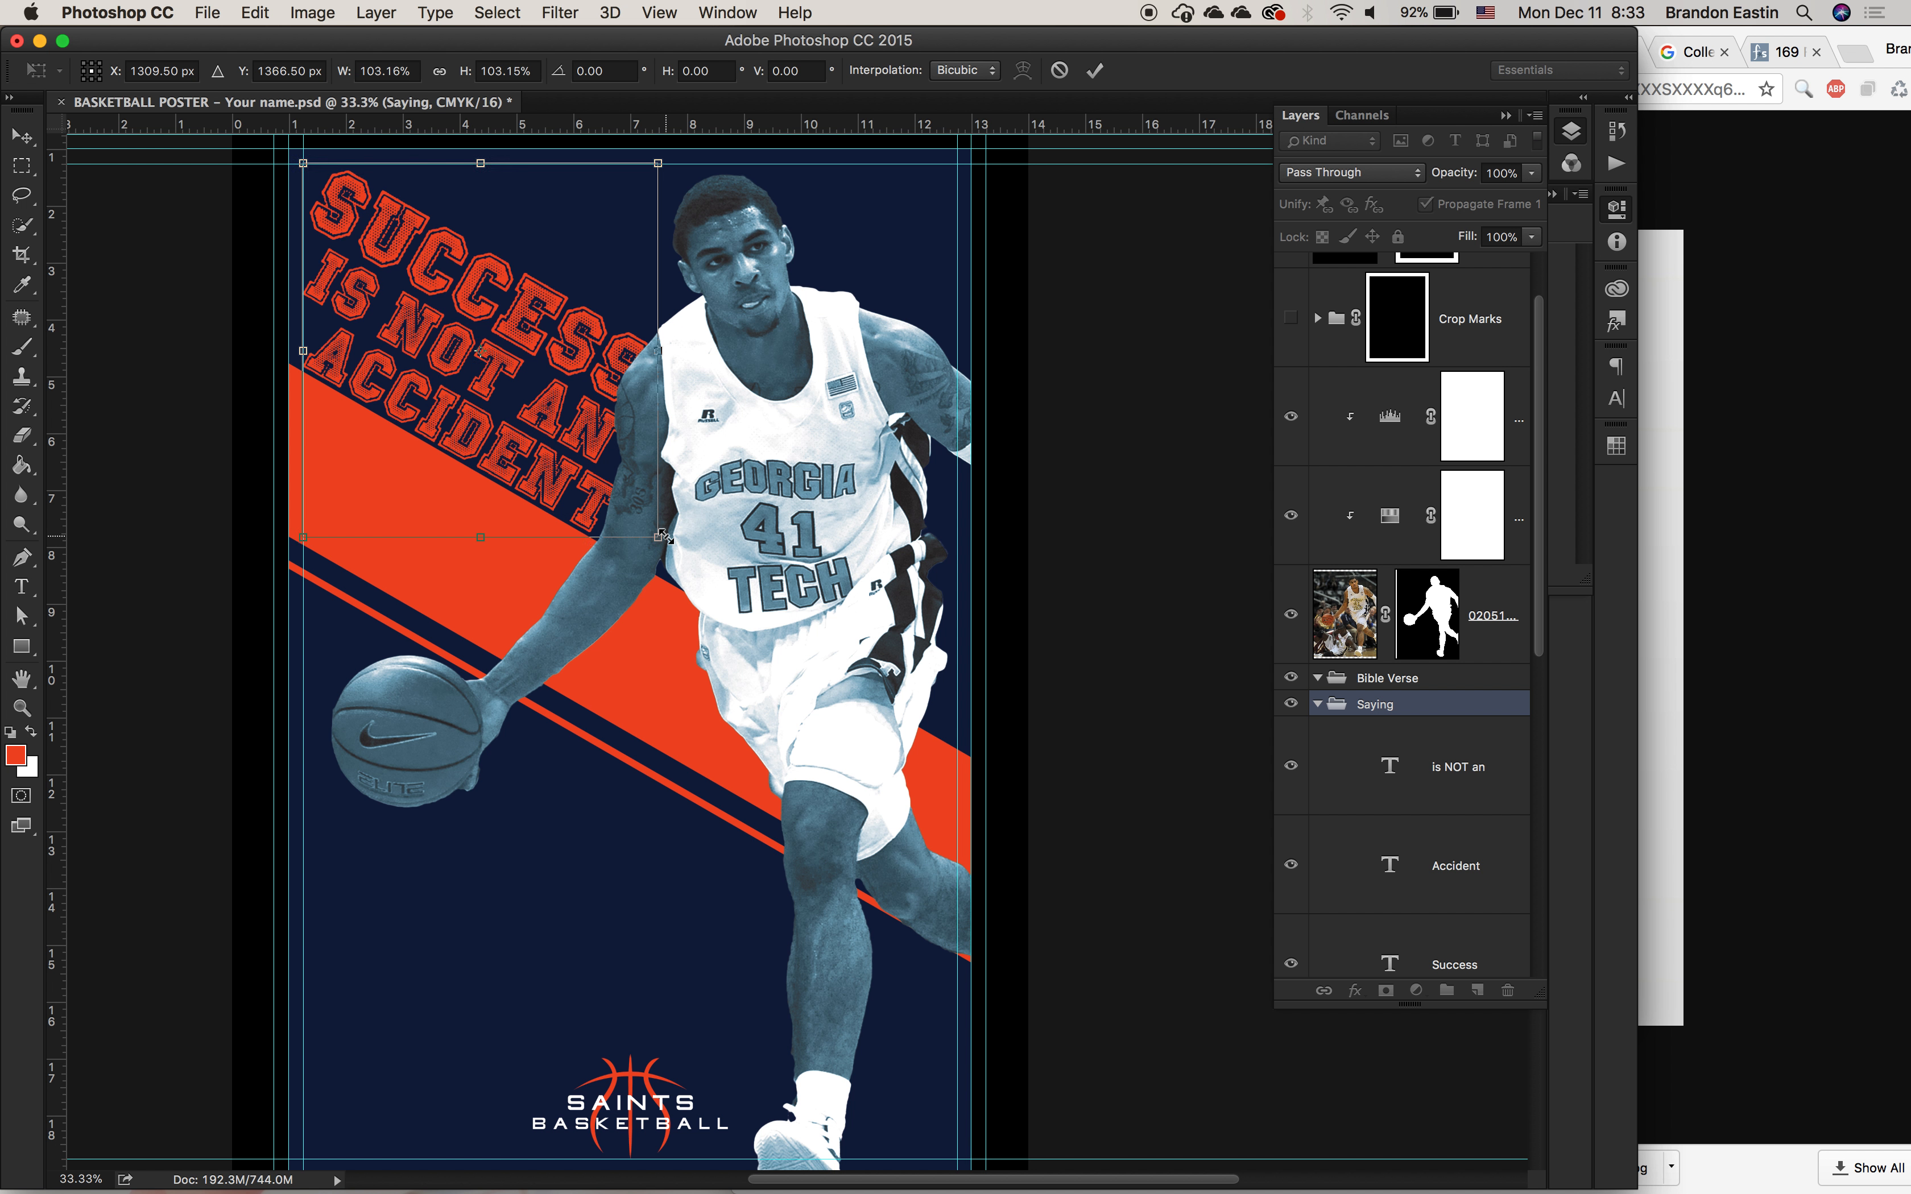
{"action": "key", "text": "Up"}
{"action": "key", "text": "Up"}
{"action": "key", "text": "Up"}
{"action": "key", "text": "Up"}
{"action": "key", "text": "Up"}
{"action": "key", "text": "Up"}
{"action": "key", "text": "Up"}
{"action": "key", "text": "Up"}
{"action": "key", "text": "Up"}
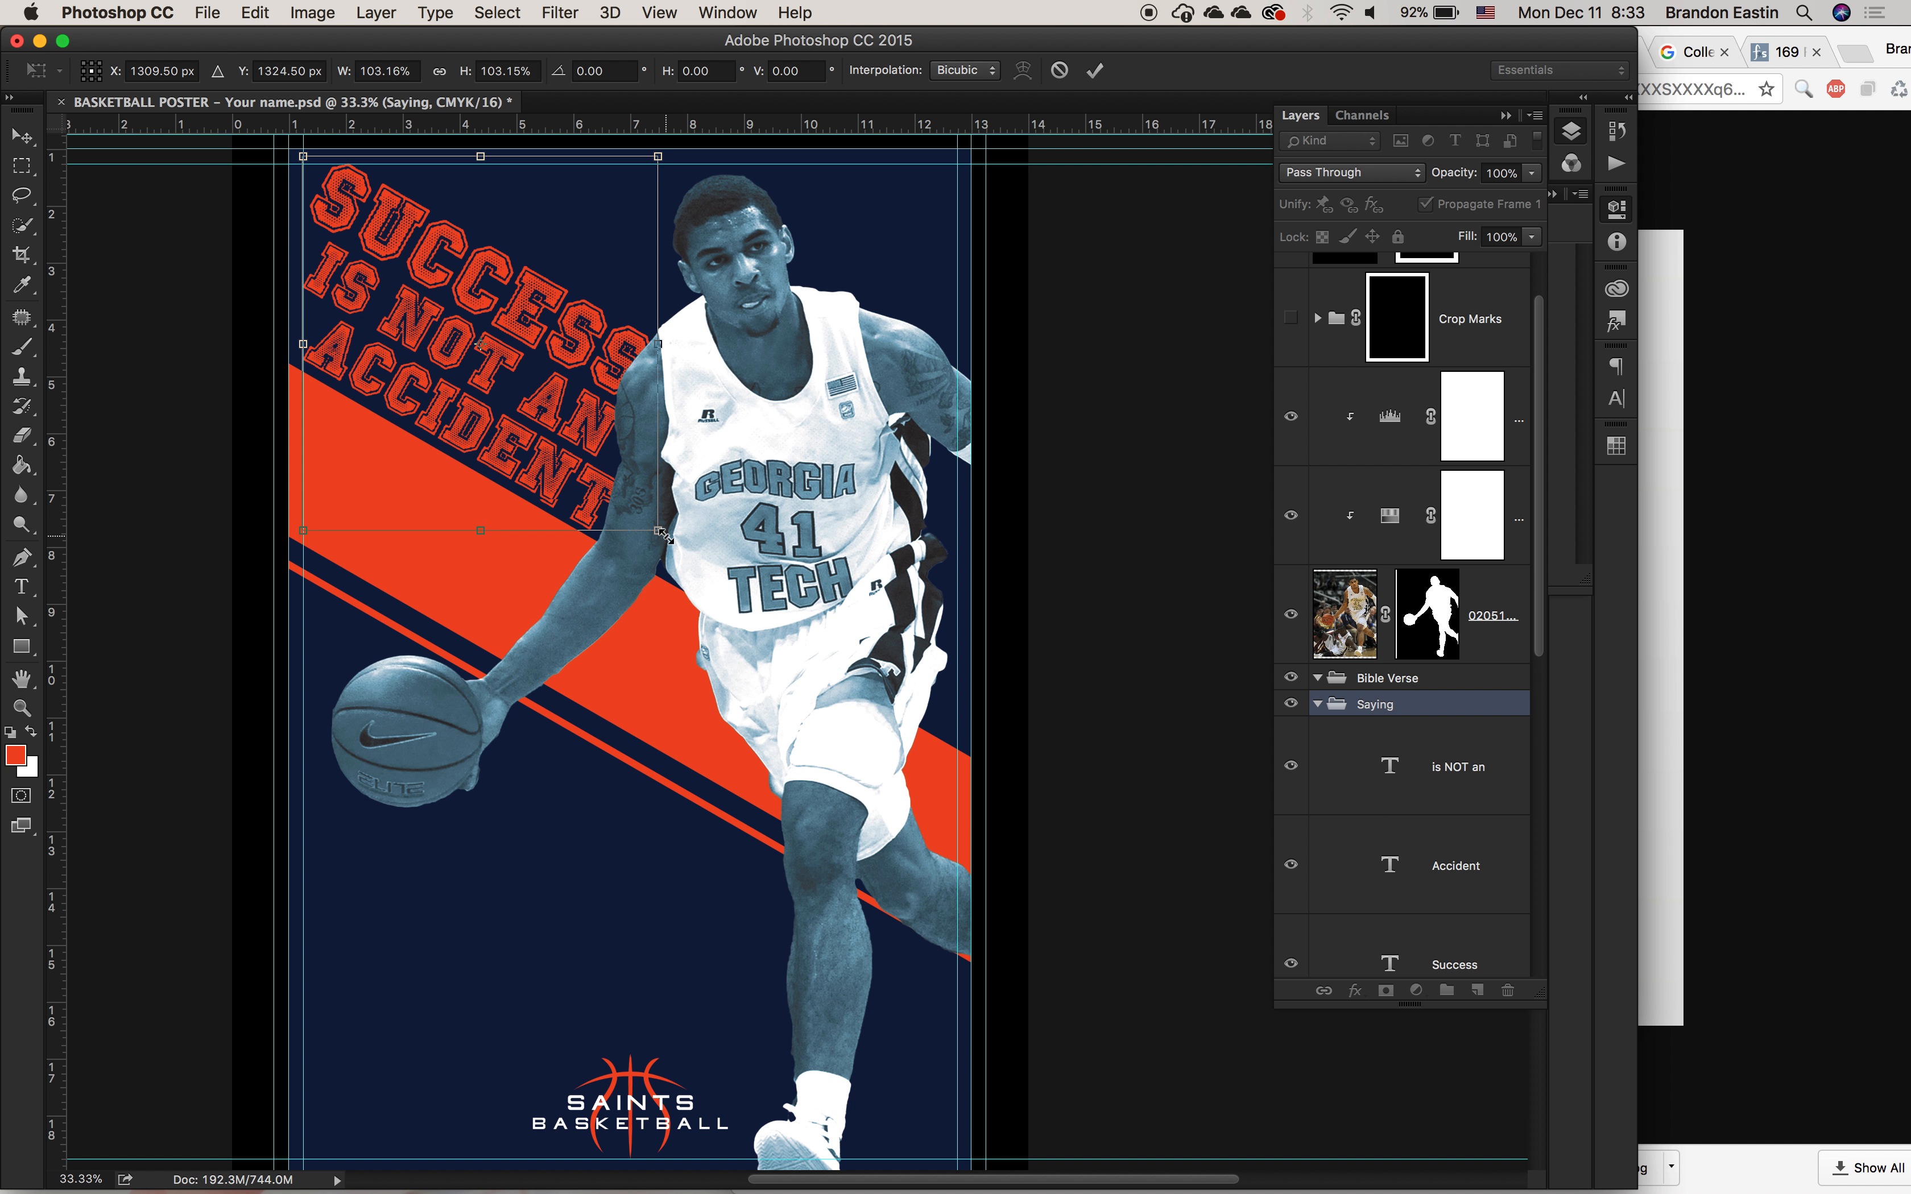
{"action": "key", "text": "Down"}
{"action": "key", "text": "Down"}
{"action": "key", "text": "Down"}
{"action": "key", "text": "Down"}
{"action": "key", "text": "Down"}
{"action": "key", "text": "Down"}
{"action": "key", "text": "Down"}
{"action": "key", "text": "Down"}
{"action": "key", "text": "Down"}
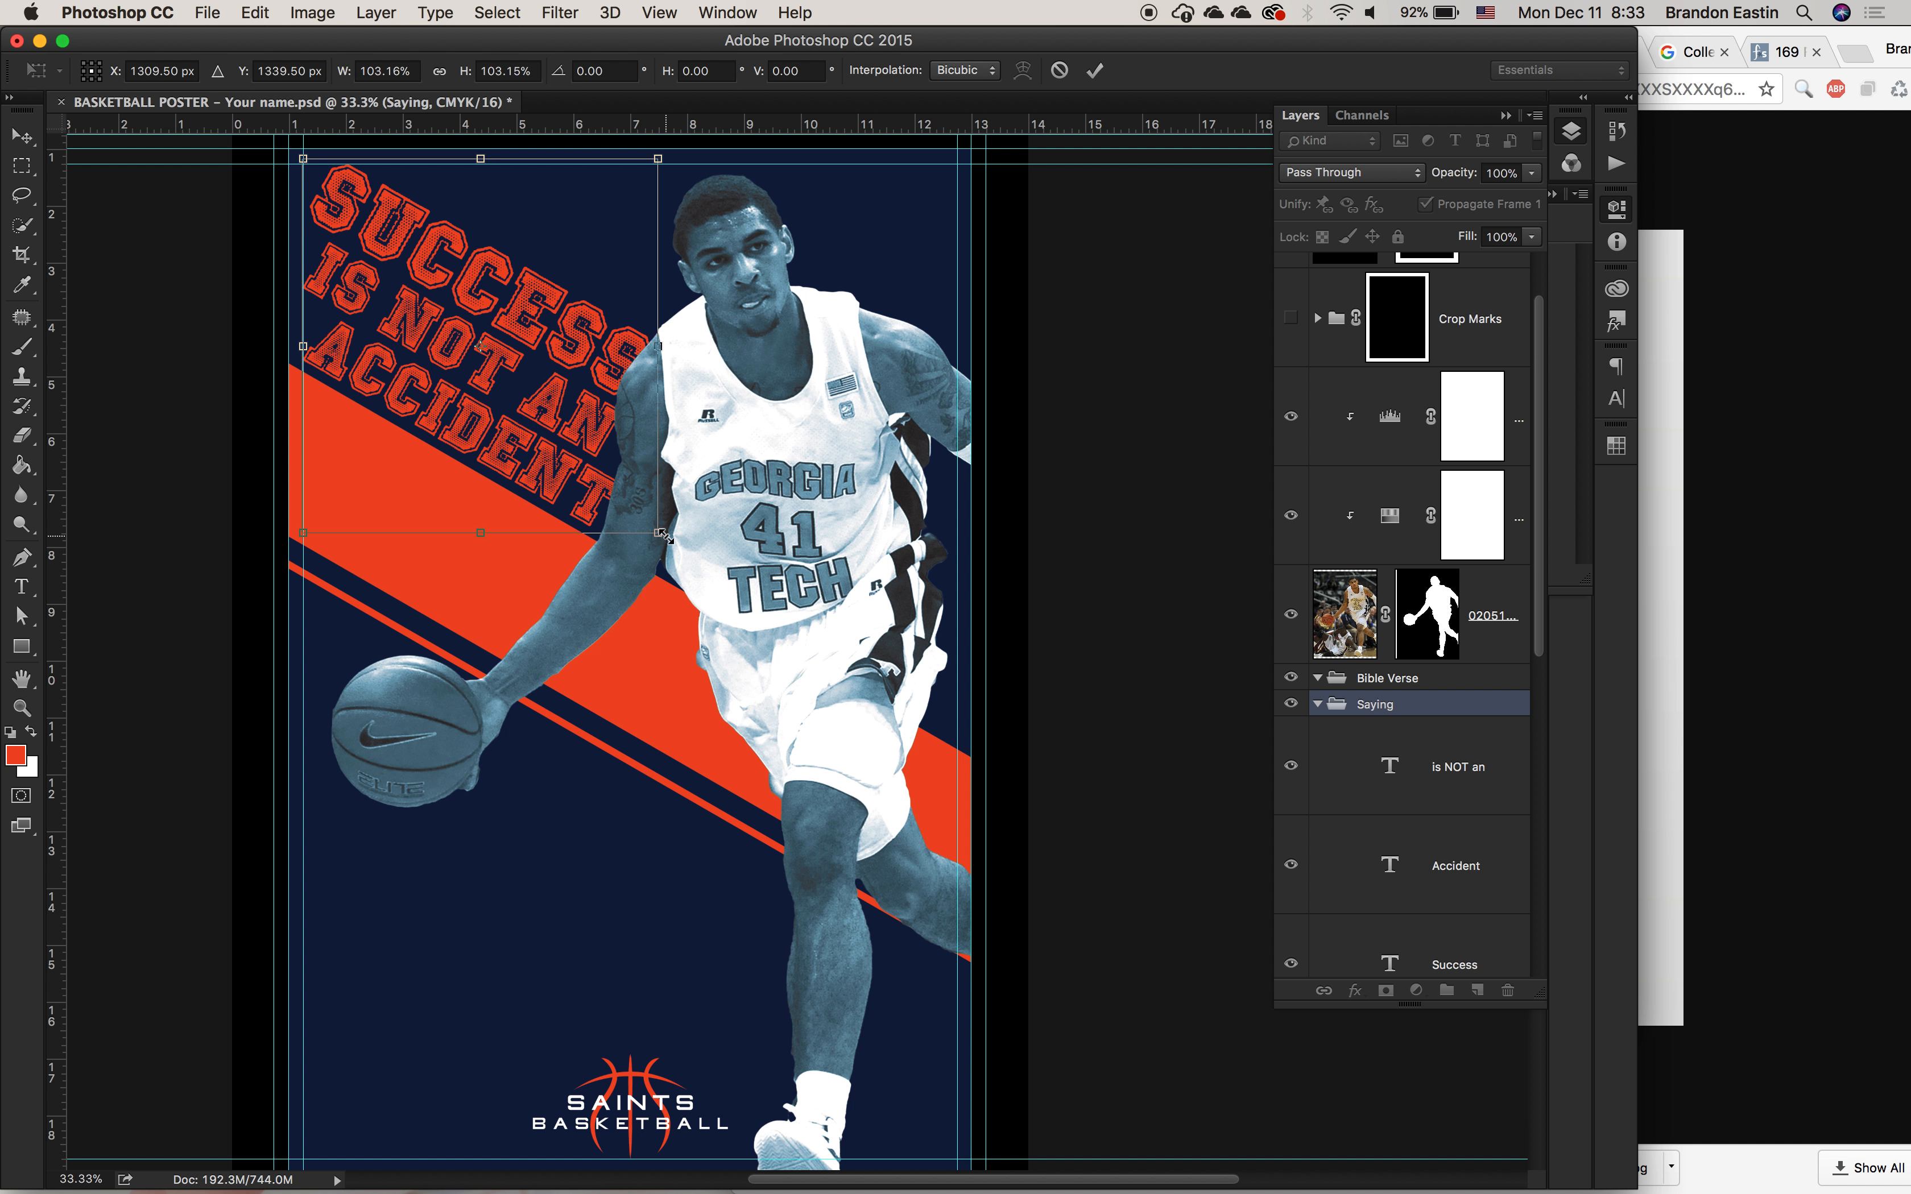
{"action": "key", "text": "Return"}
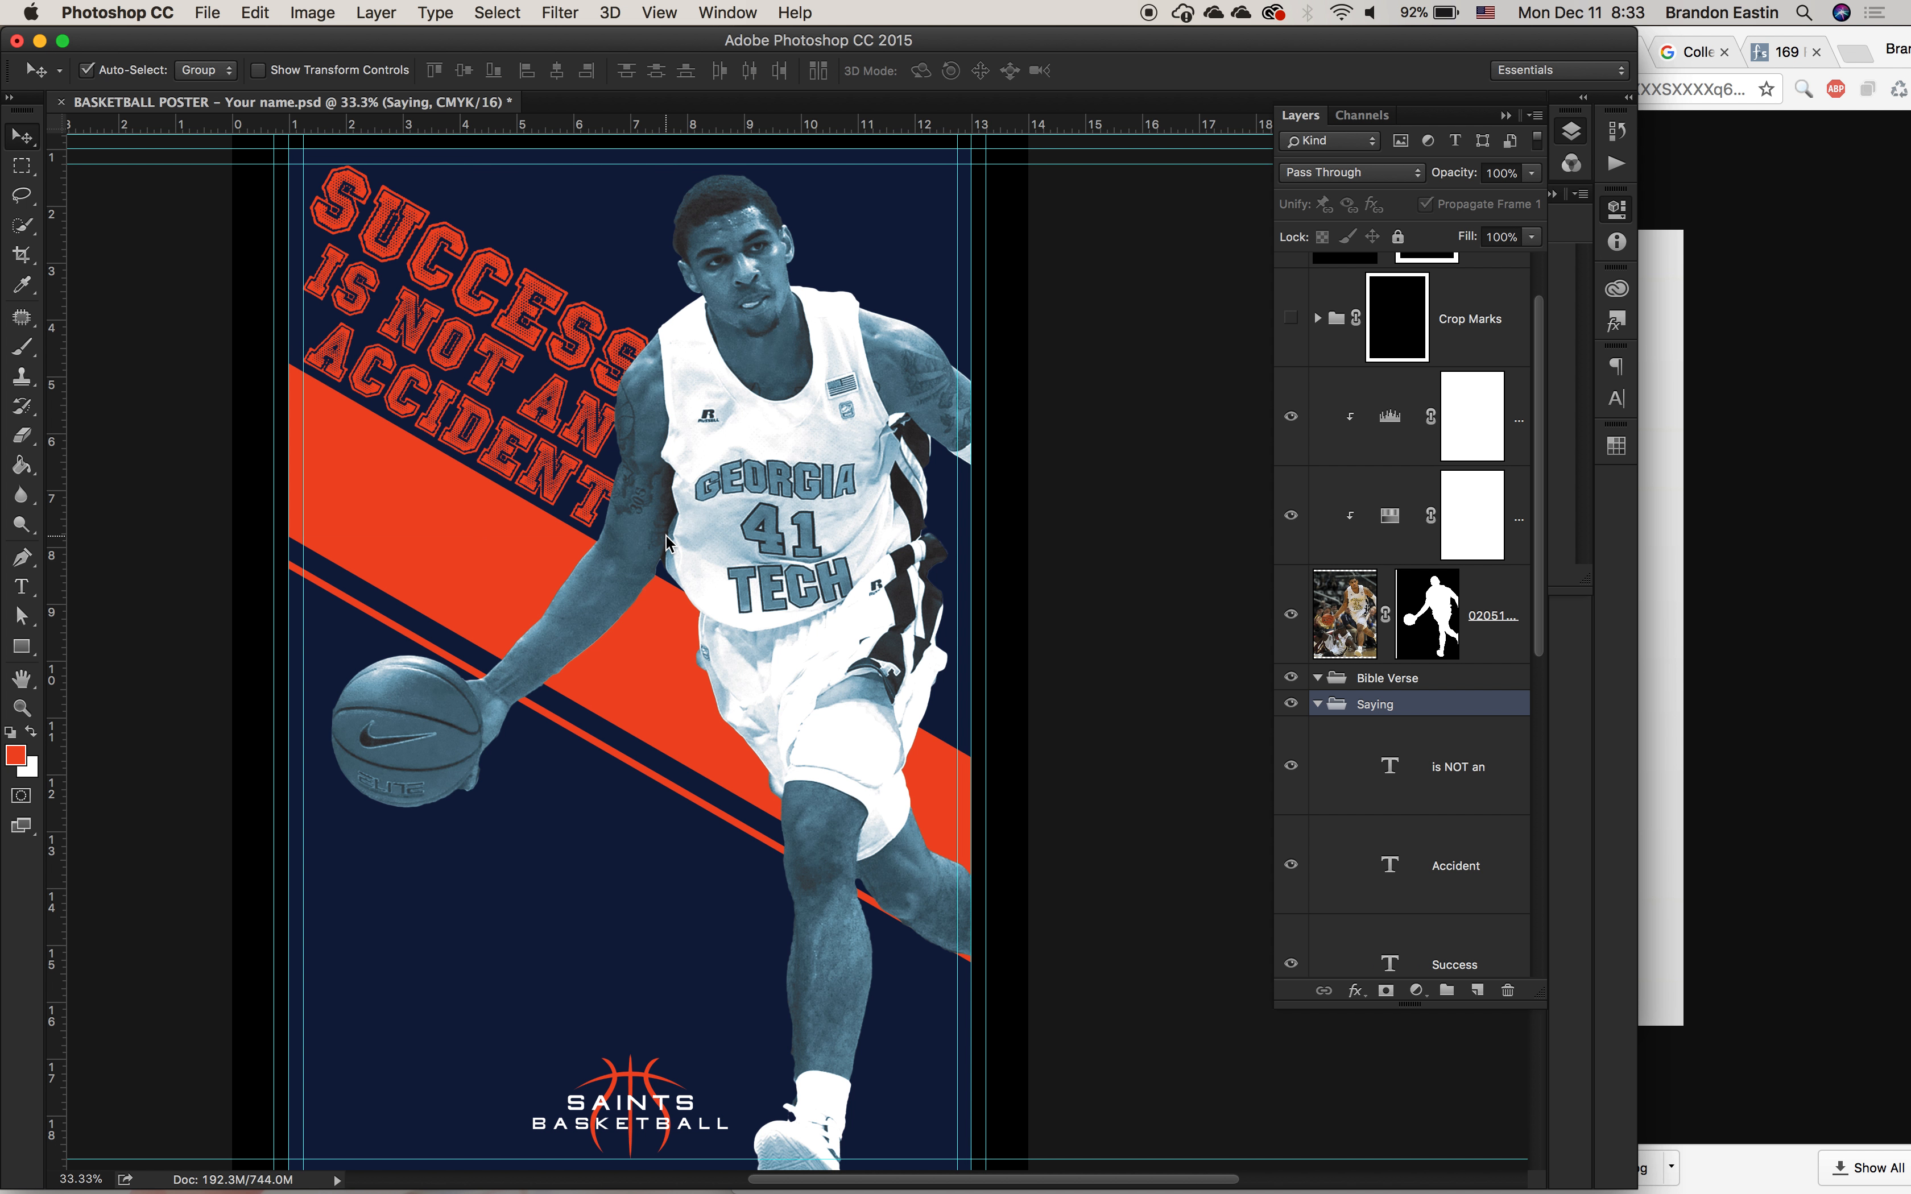
Step: Collapse the Saying group and apply a light blue Color Overlay to it in Normal mode at 100% opacity
{"action": "left_click", "coordinate": [1317, 704]}
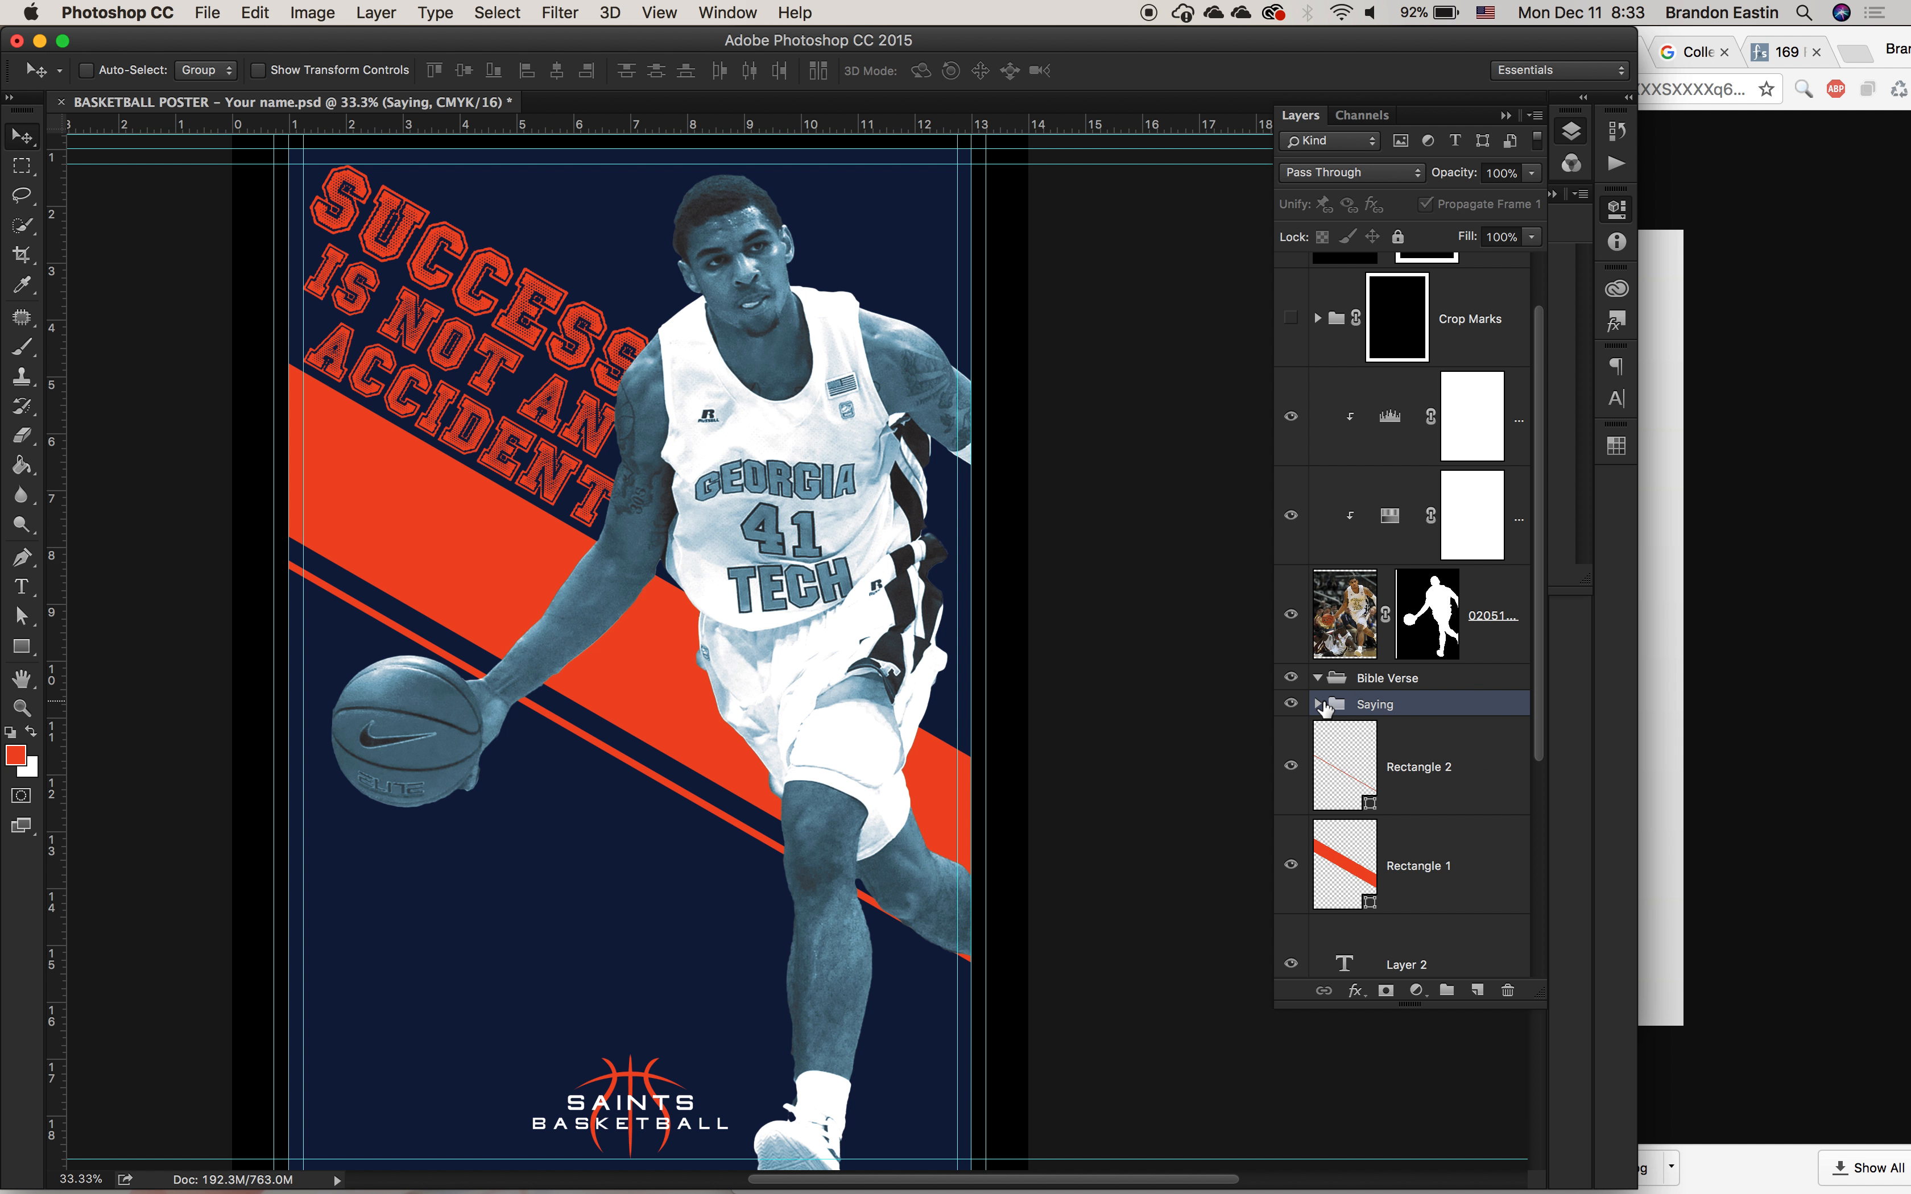
{"action": "double_click", "coordinate": [1437, 705]}
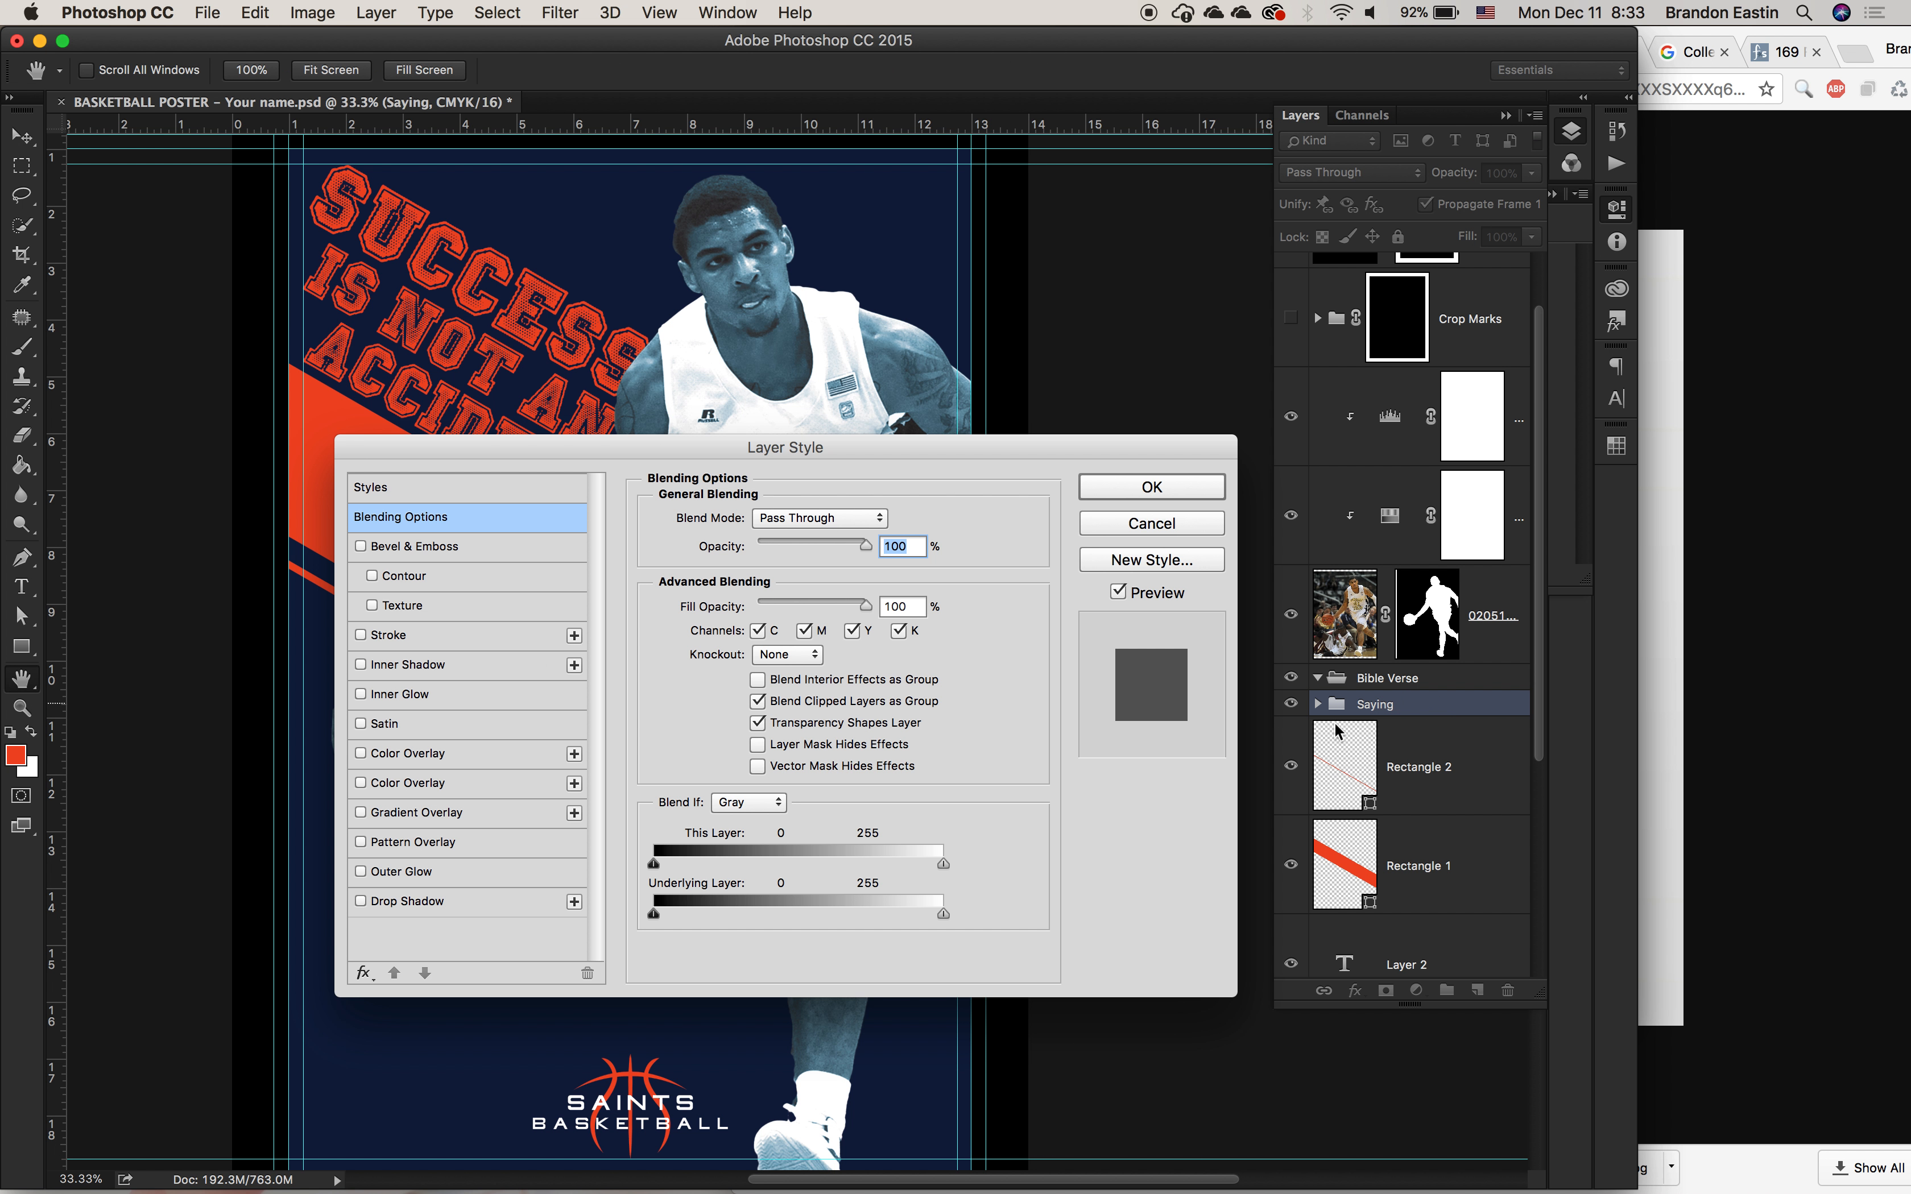
{"action": "left_click", "coordinate": [360, 753]}
{"action": "left_click_drag", "start_coordinate": [580, 448], "coordinate": [1195, 417]}
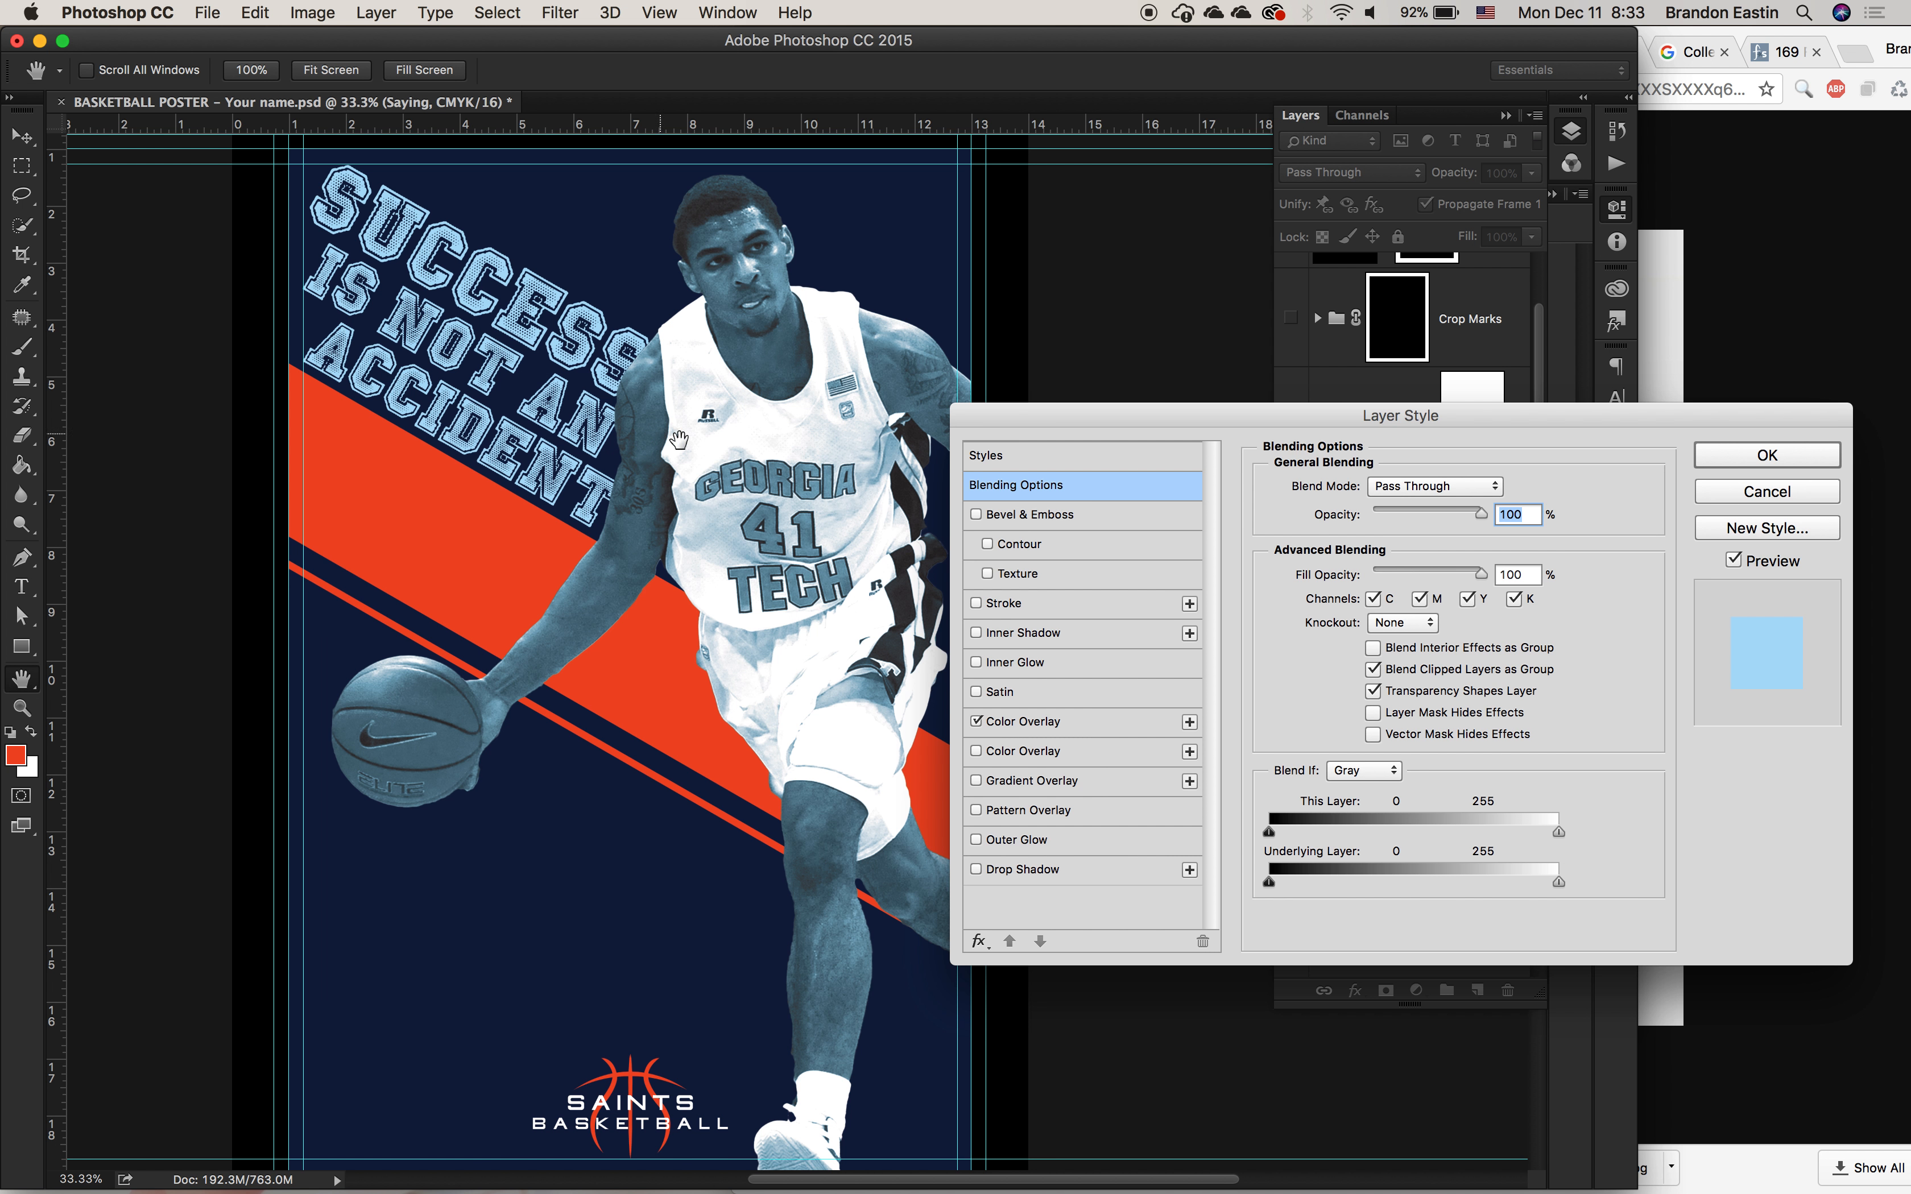
{"action": "left_click", "coordinate": [1102, 722]}
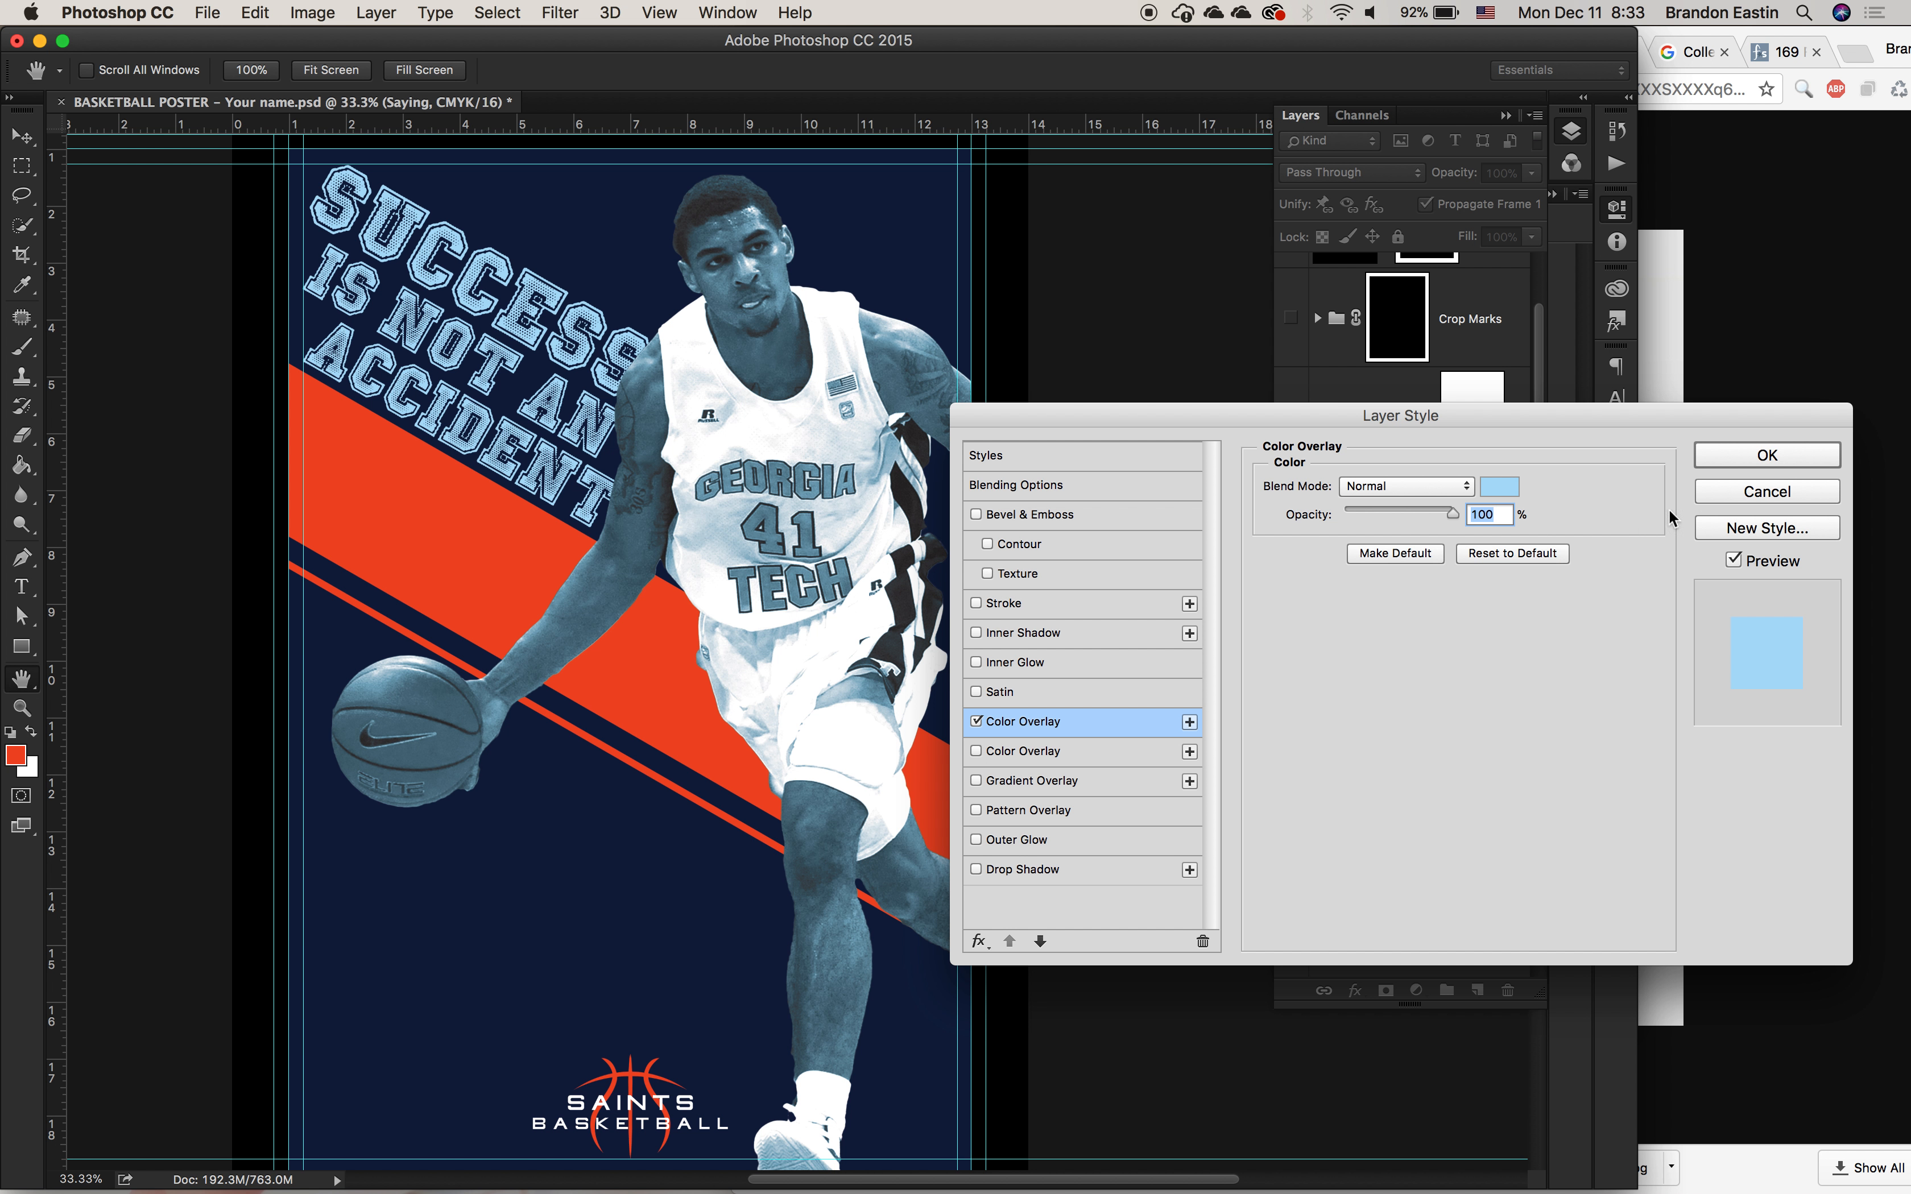
{"action": "left_click", "coordinate": [1767, 462]}
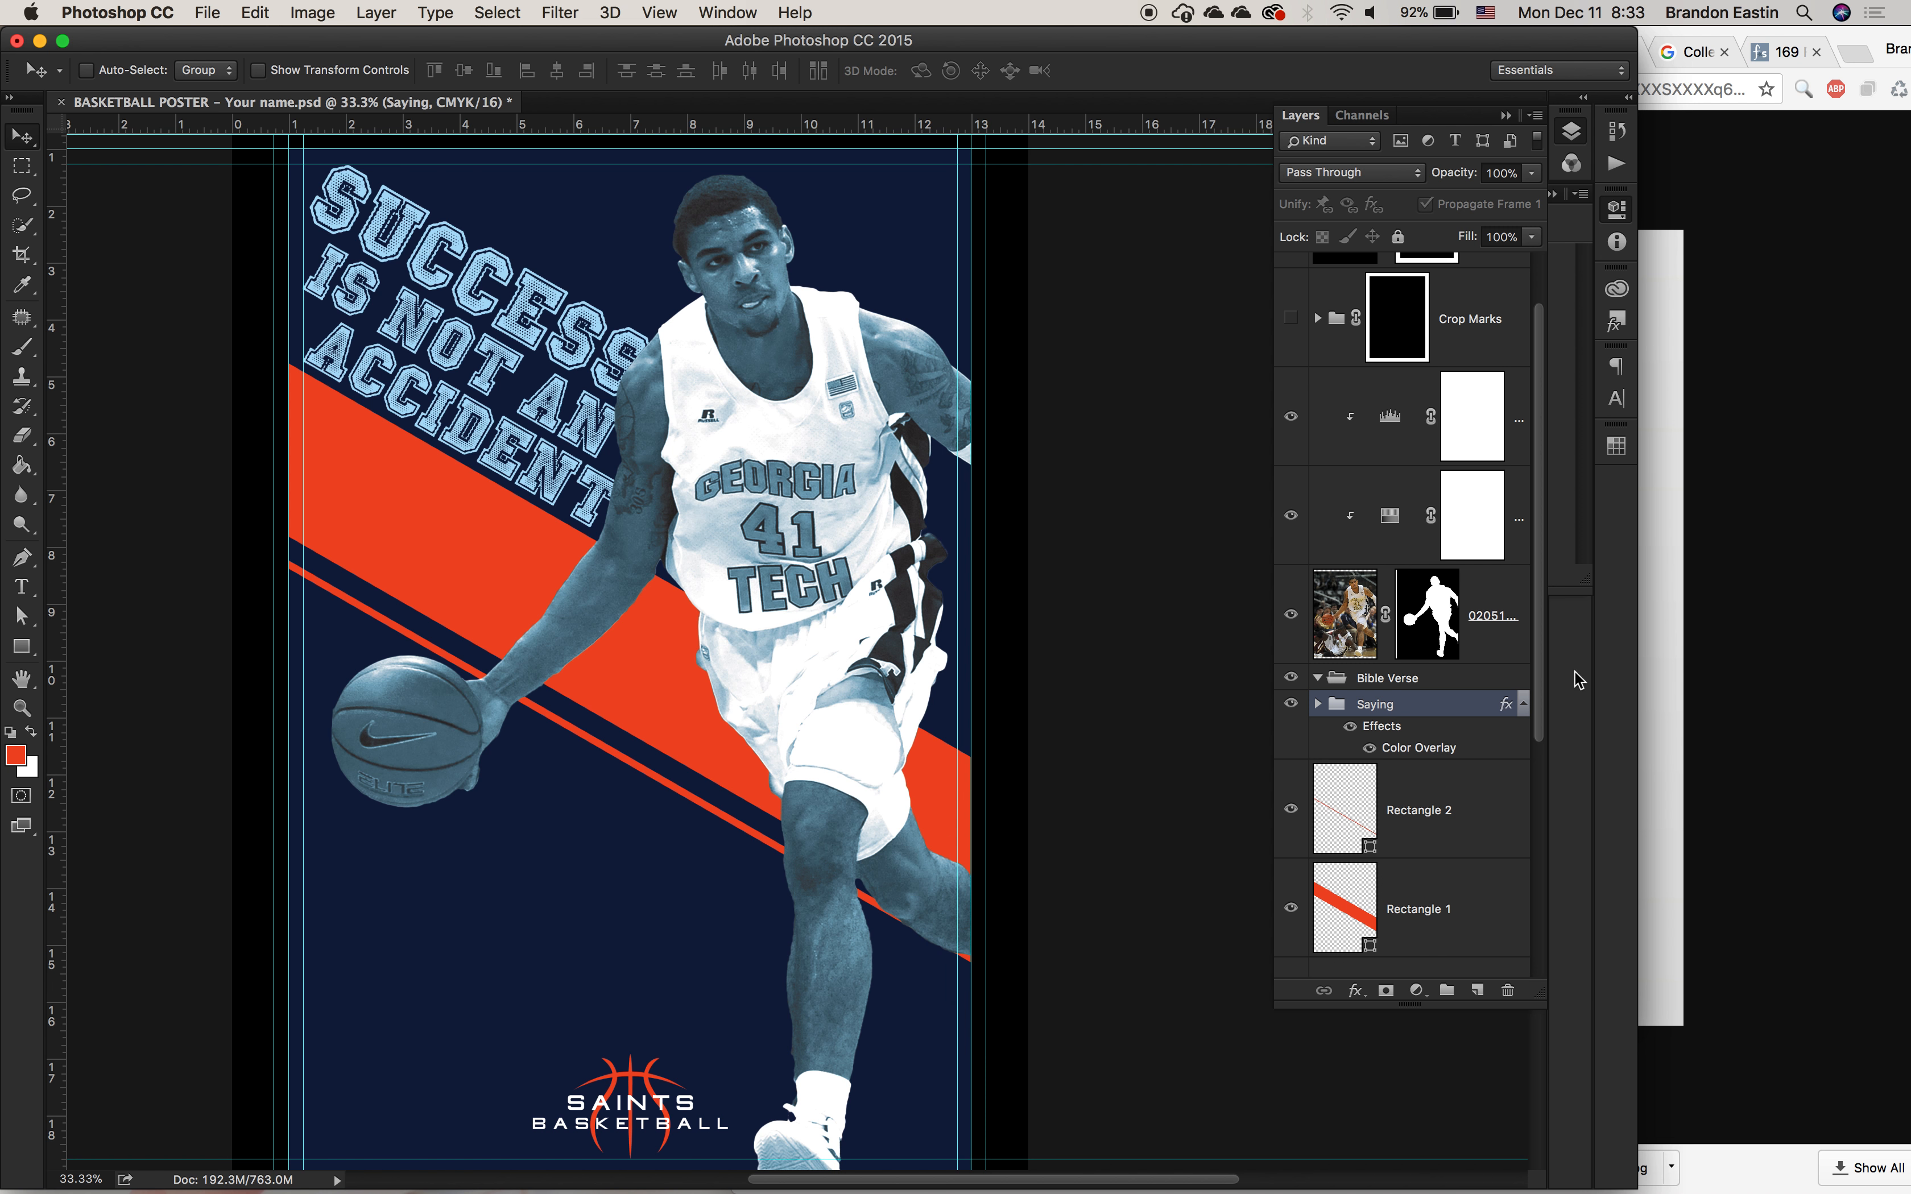
Step: Group the Rectangle 1 and Rectangle 2 stripe layers together
{"action": "left_click", "coordinate": [1478, 819]}
{"action": "left_click", "coordinate": [1478, 918], "text": "shift"}
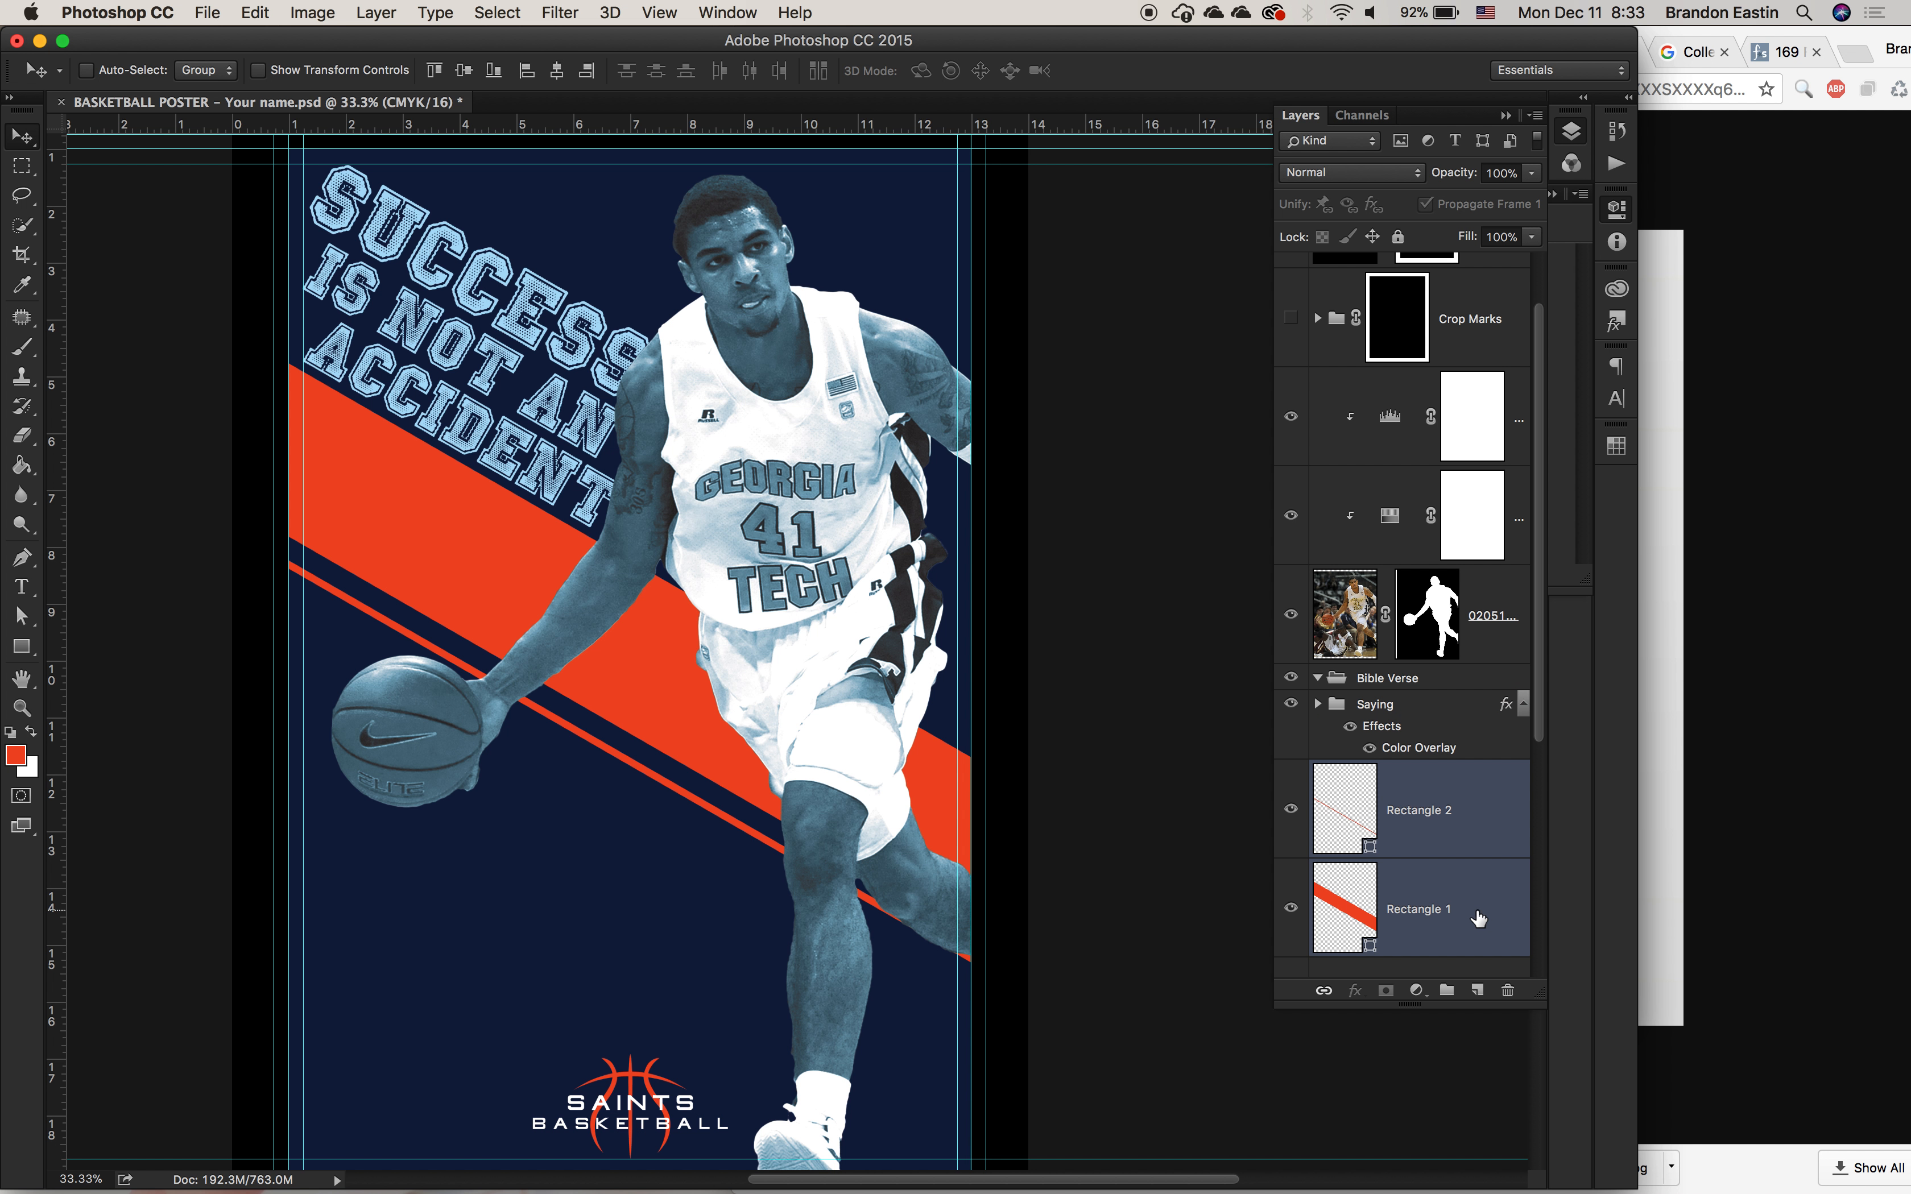
{"action": "key", "text": "super+g"}
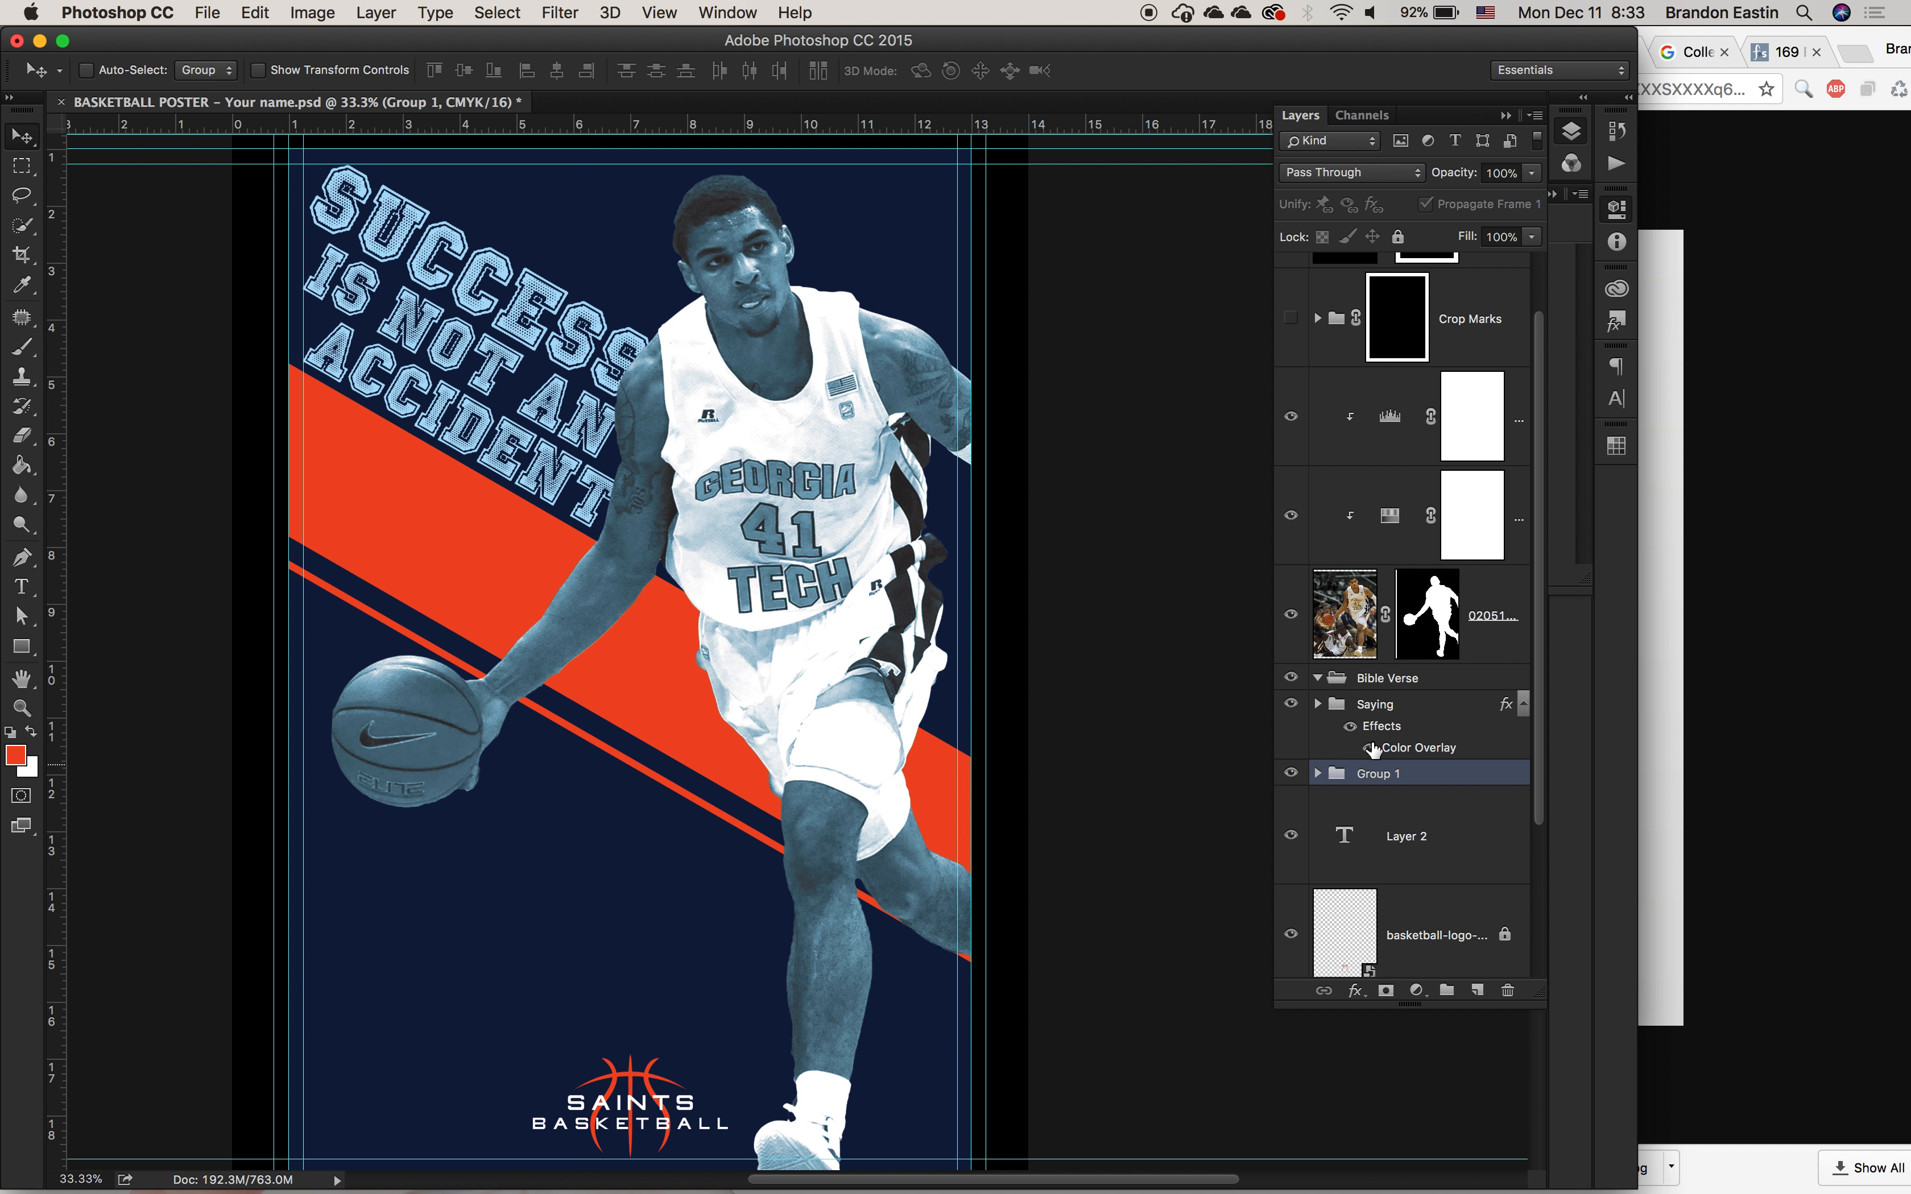
Step: Apply a light blue Color Overlay to the stripe group and lower the group's opacity to 41%
{"action": "double_click", "coordinate": [1426, 776]}
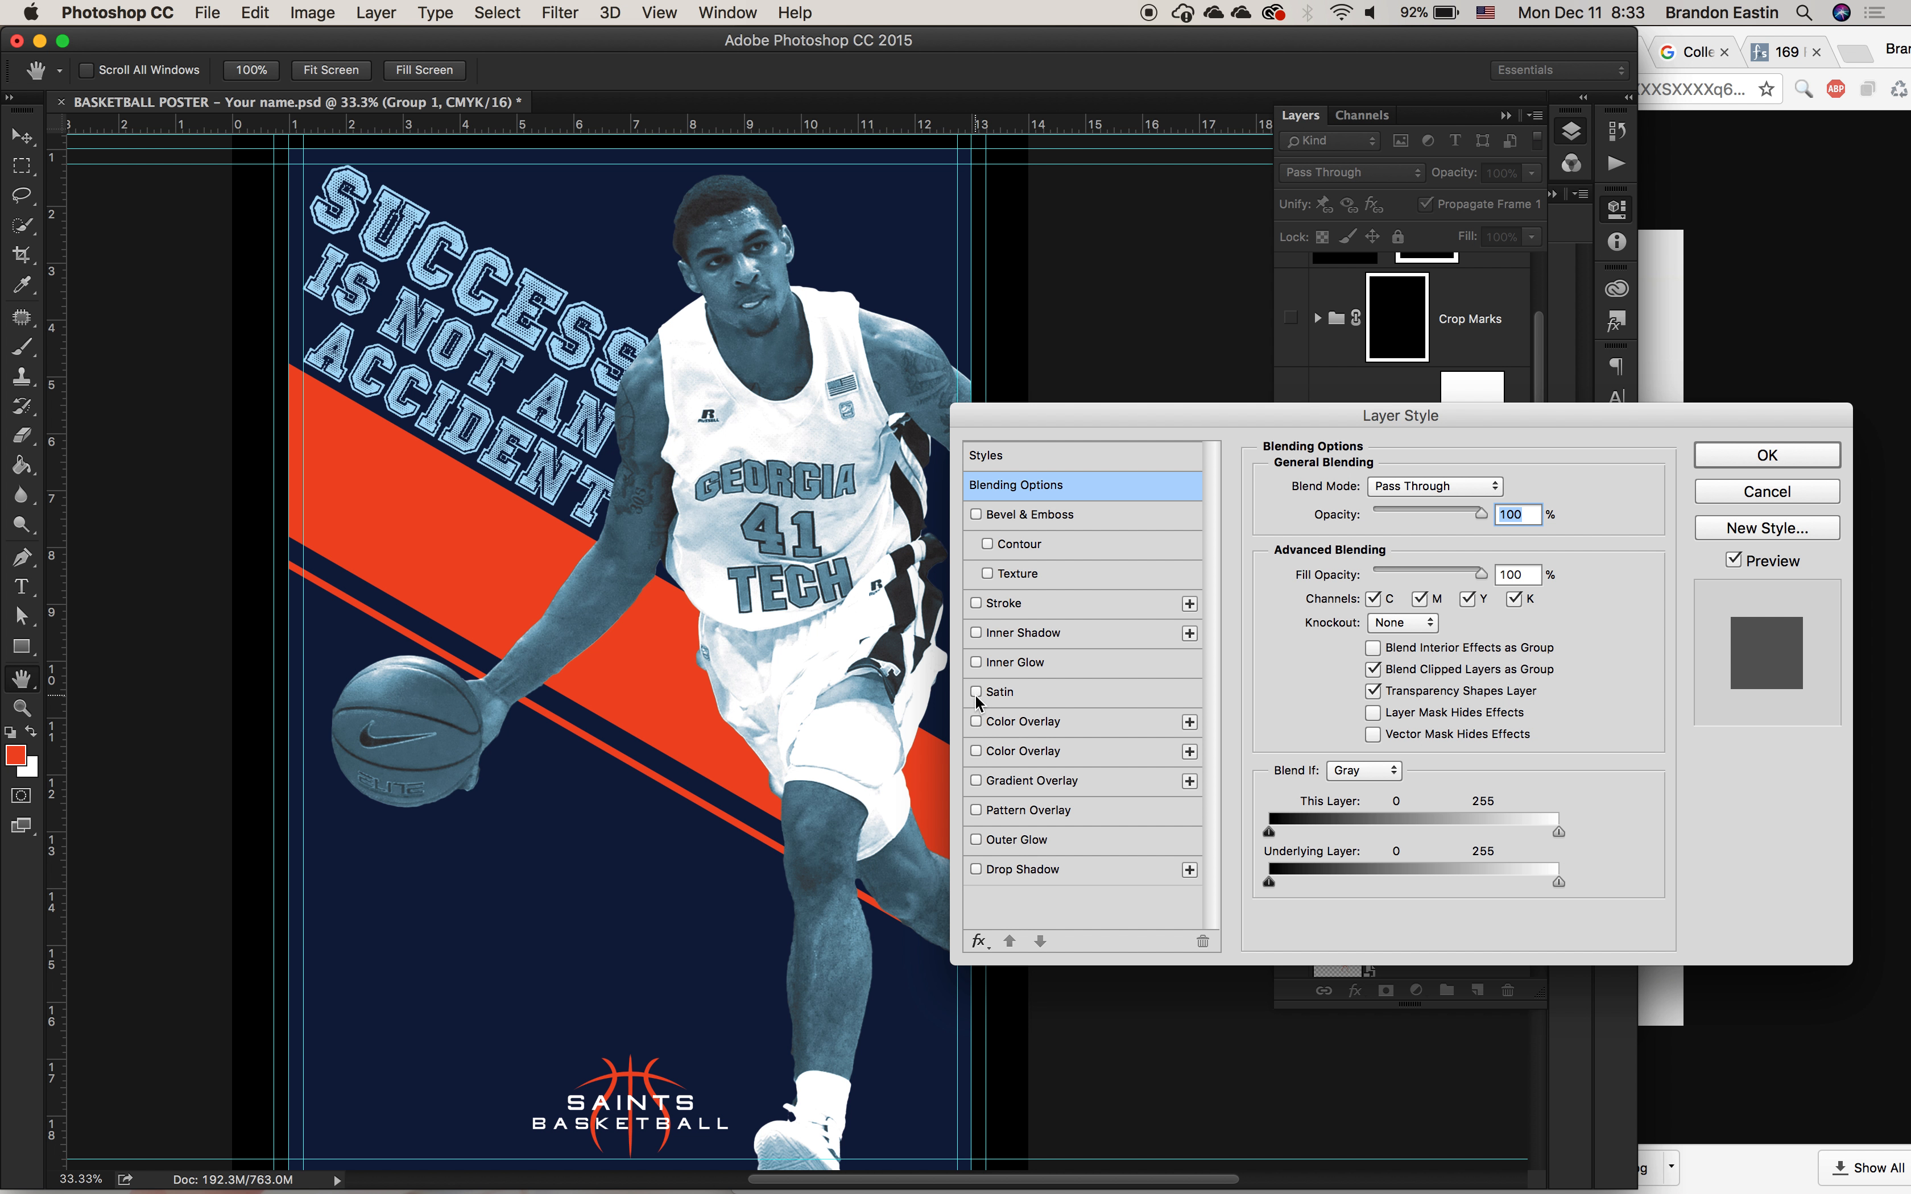
{"action": "left_click", "coordinate": [977, 722]}
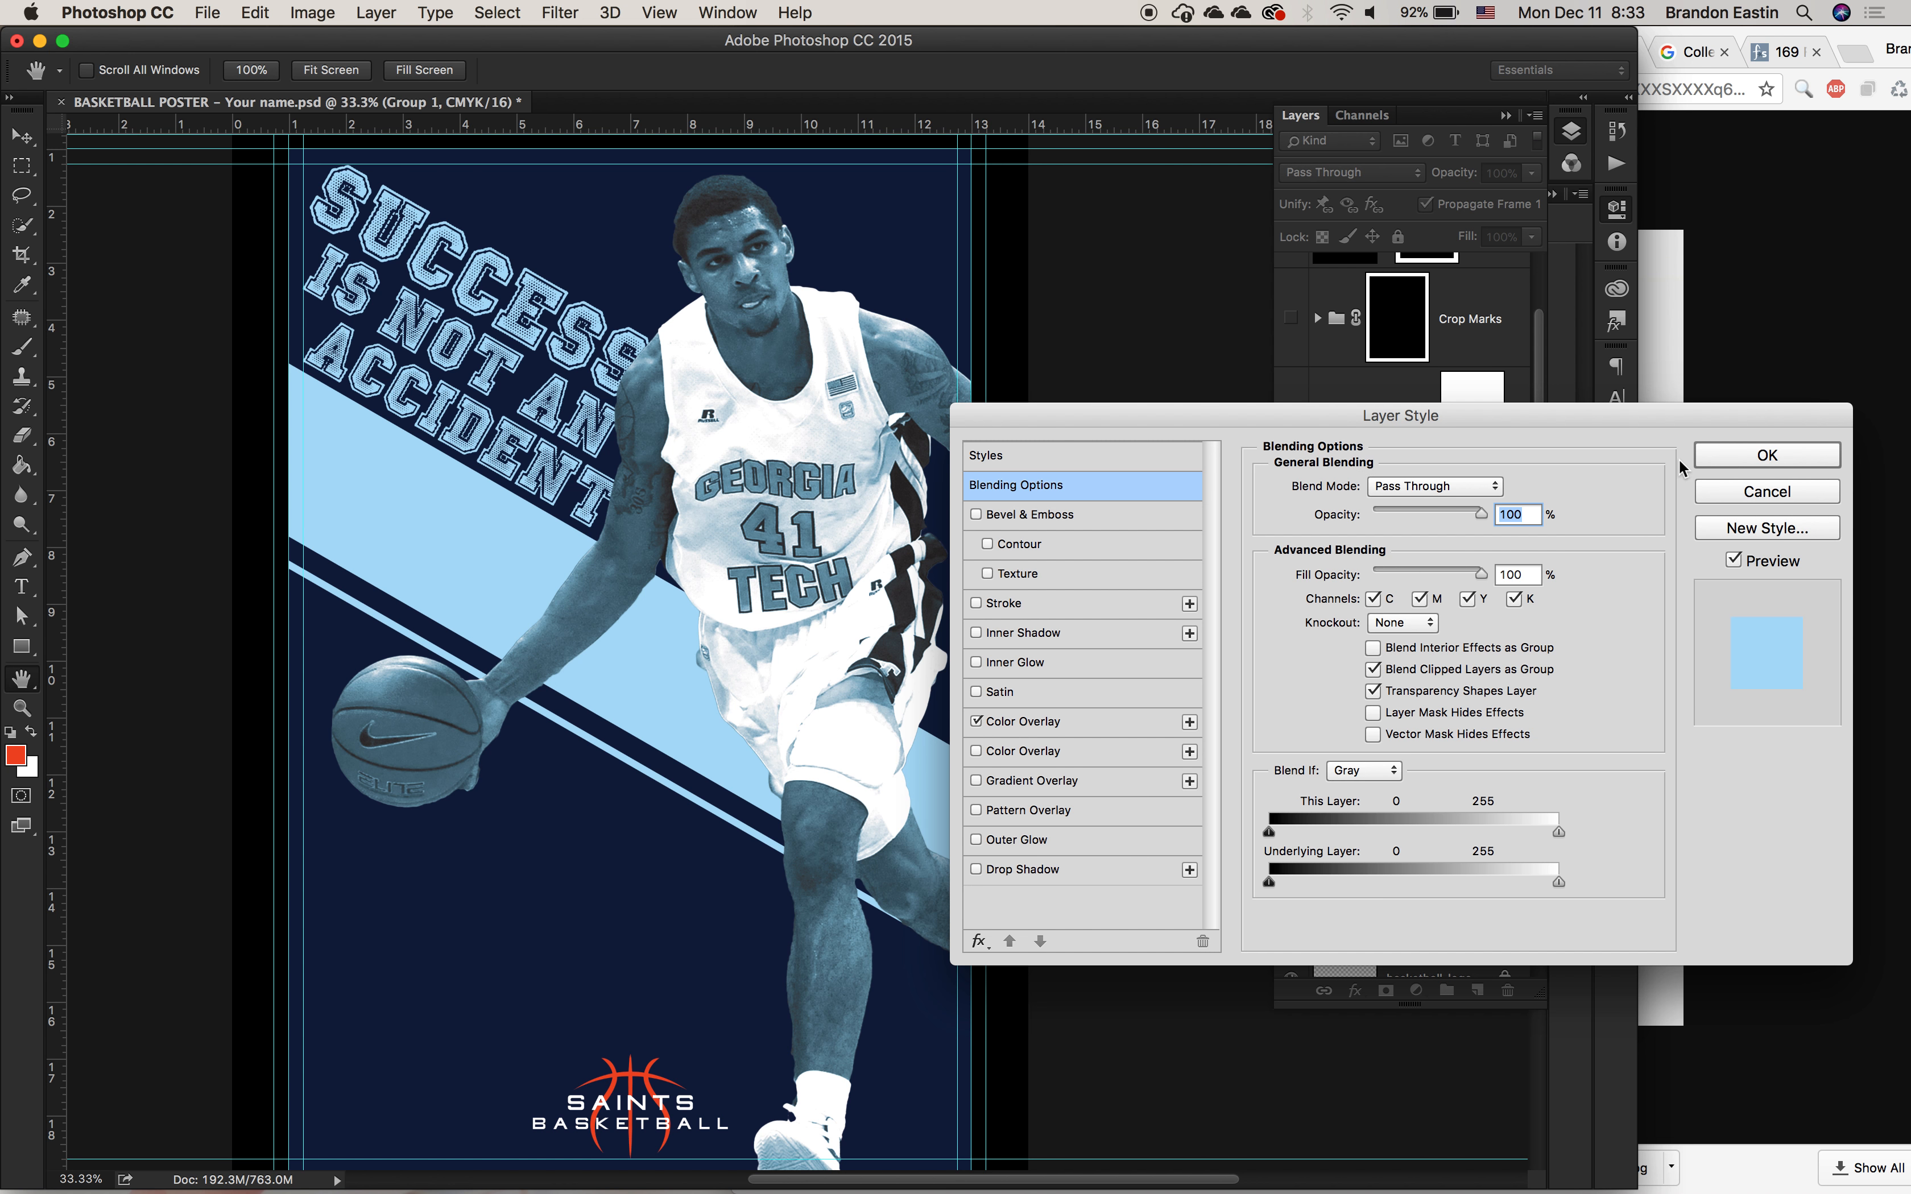
{"action": "left_click", "coordinate": [1787, 465]}
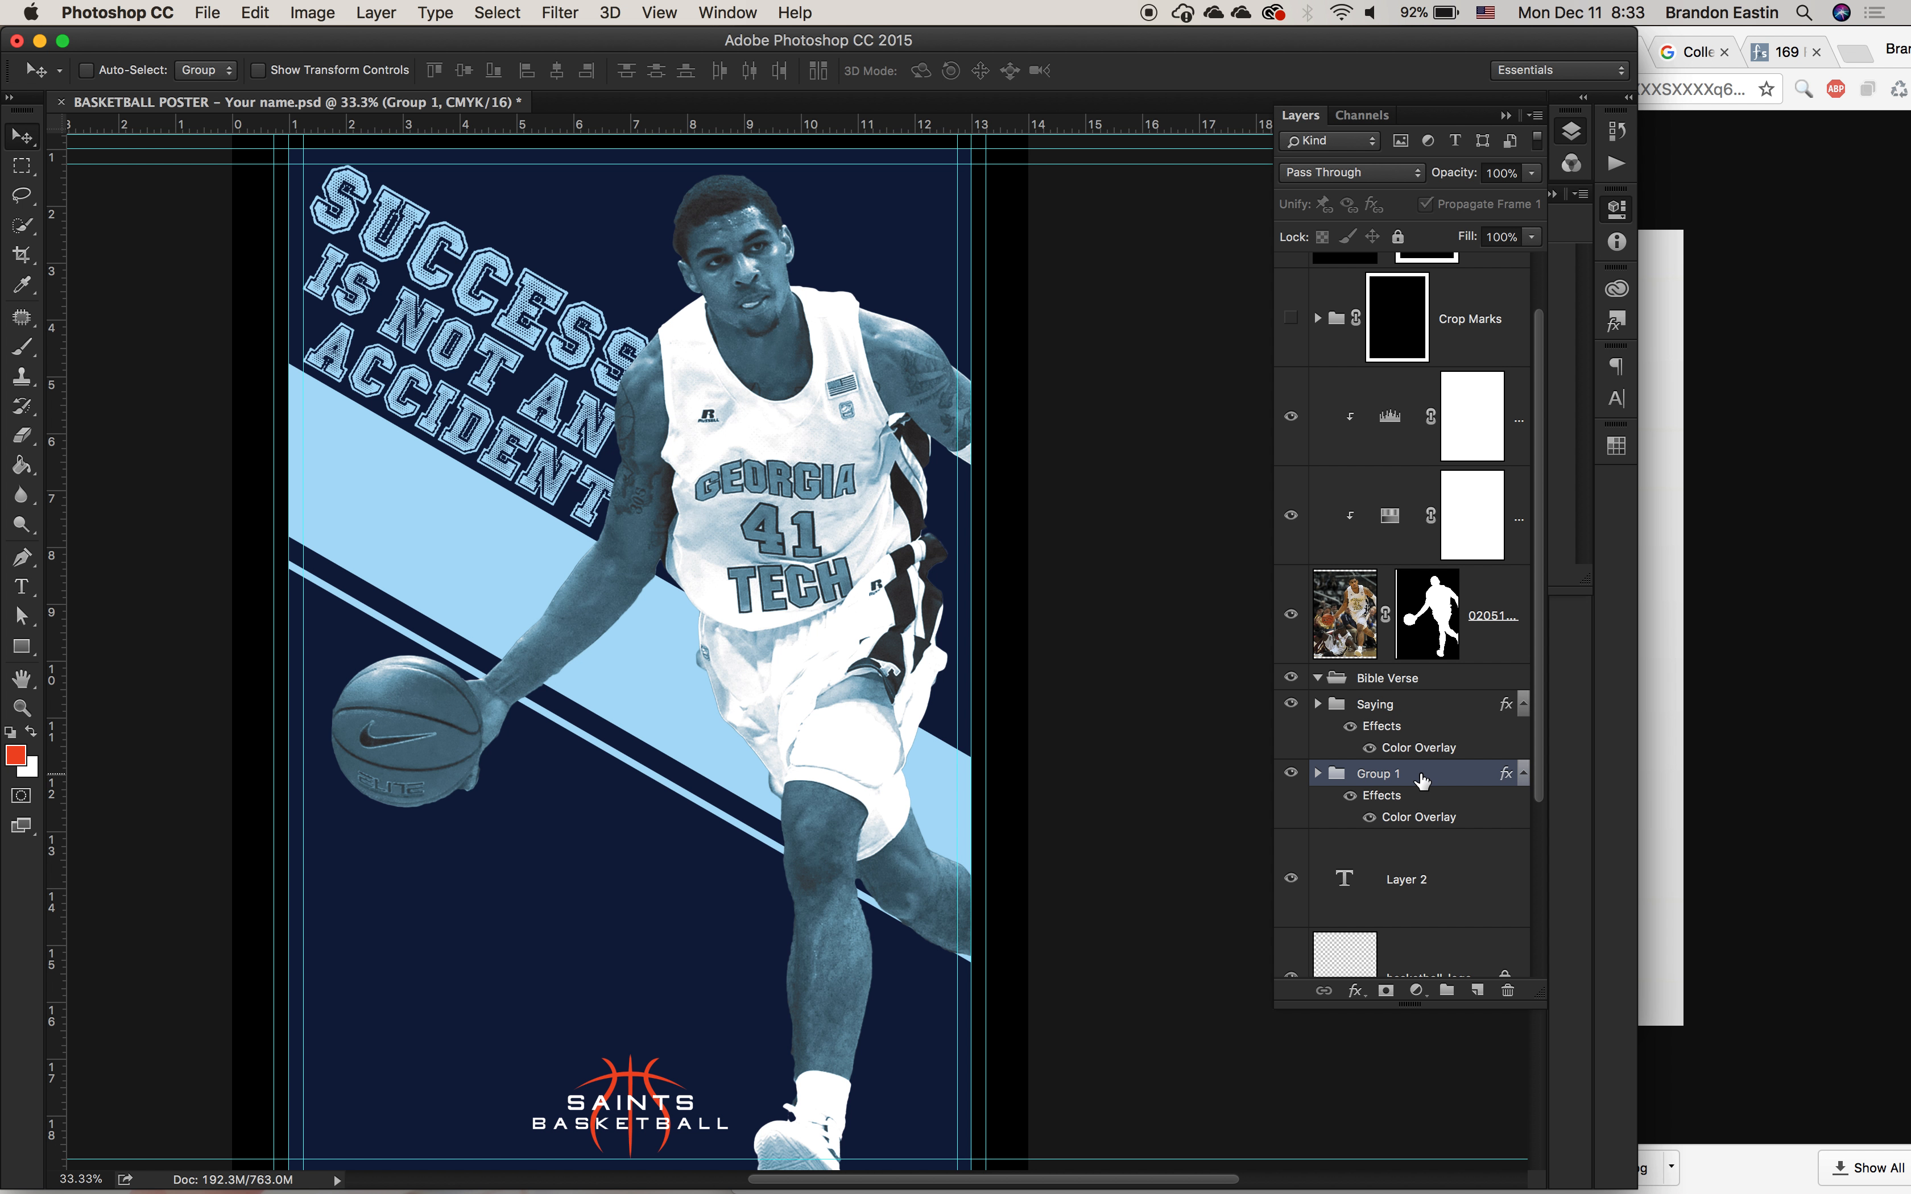
{"action": "left_click_drag", "start_coordinate": [1532, 173], "coordinate": [1473, 205]}
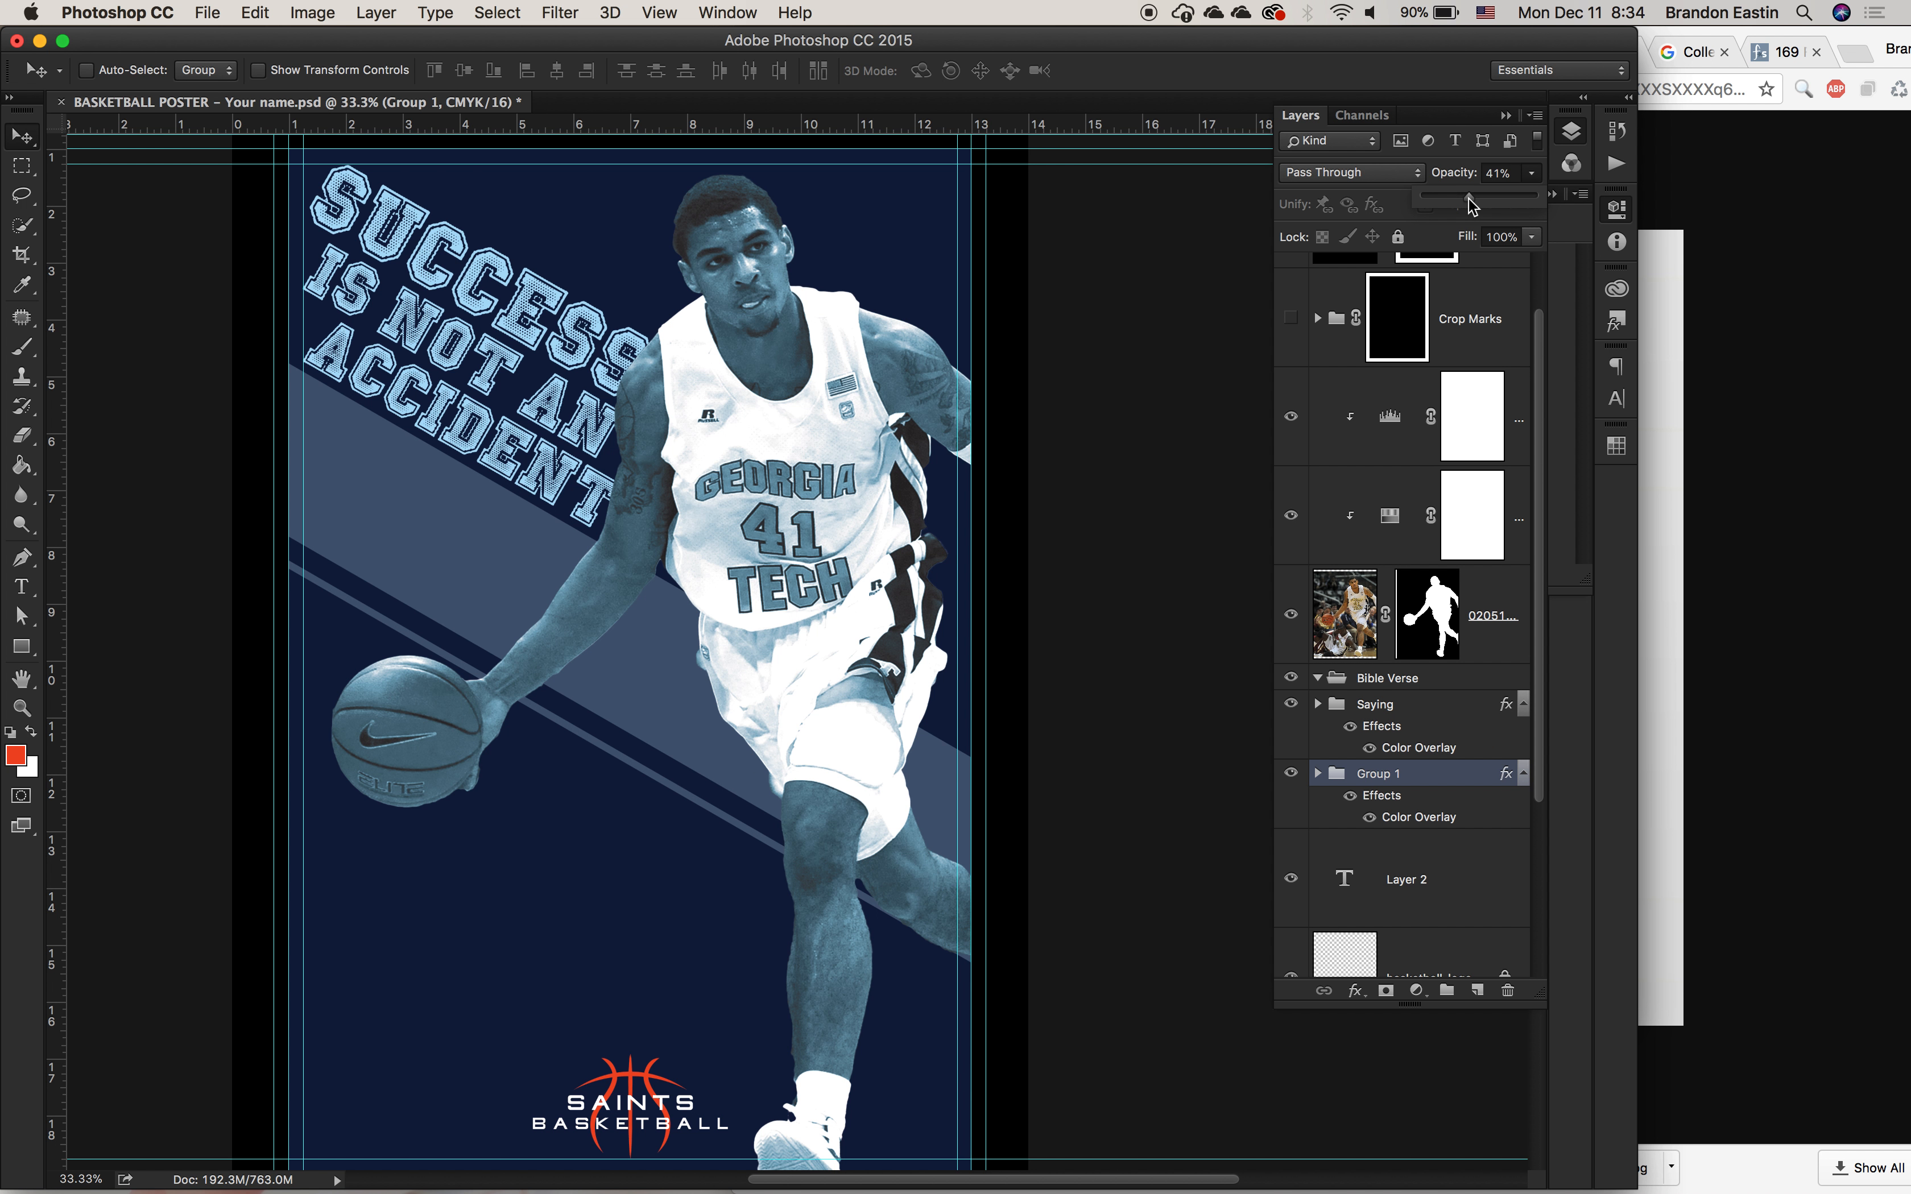
{"action": "left_click", "coordinate": [1402, 205]}
Step: Draw a closed orange Pen shape about 2085 by 2126 px below the thin stripe, contouring the basketball, the player's leg and the Saints logo
{"action": "left_click", "coordinate": [23, 557]}
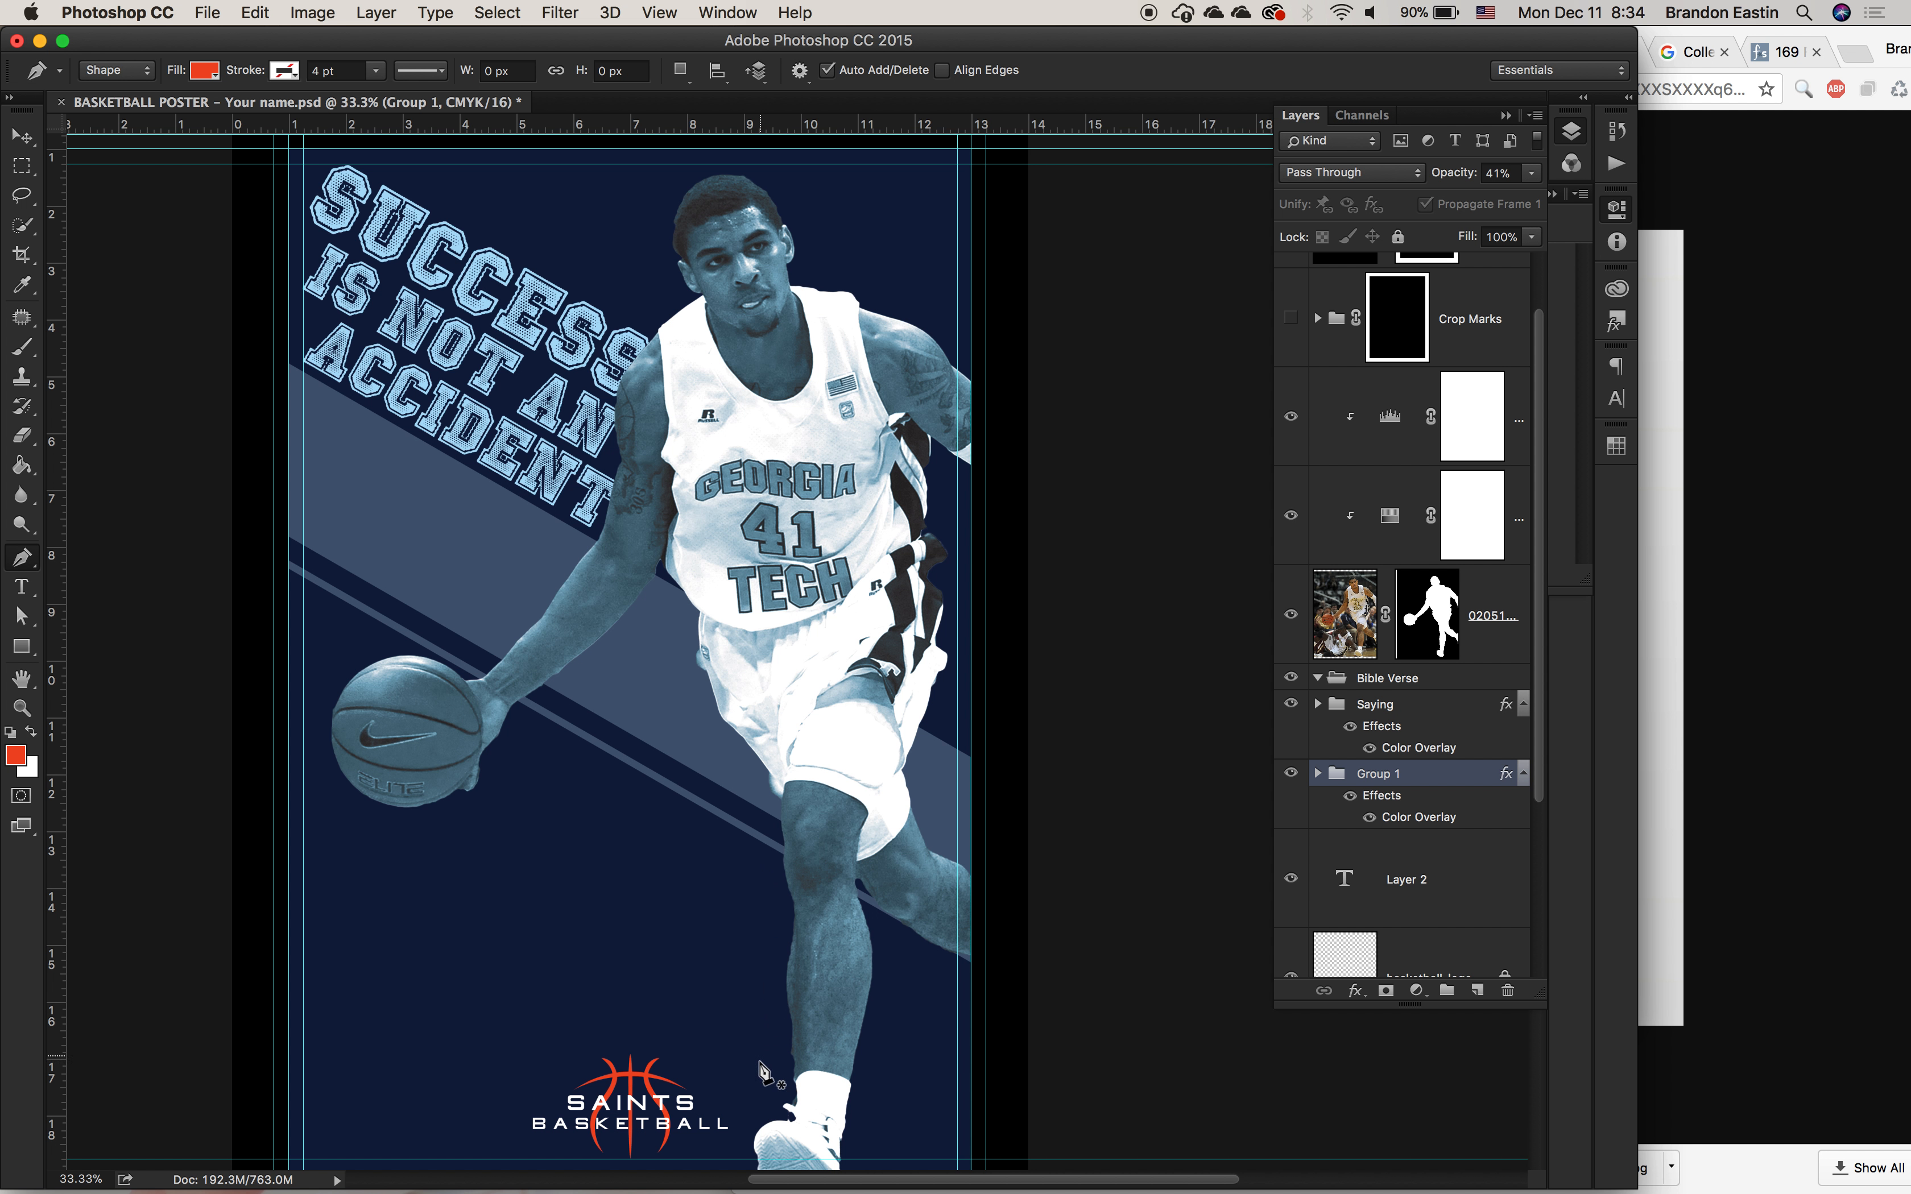
{"action": "left_click", "coordinate": [525, 723]}
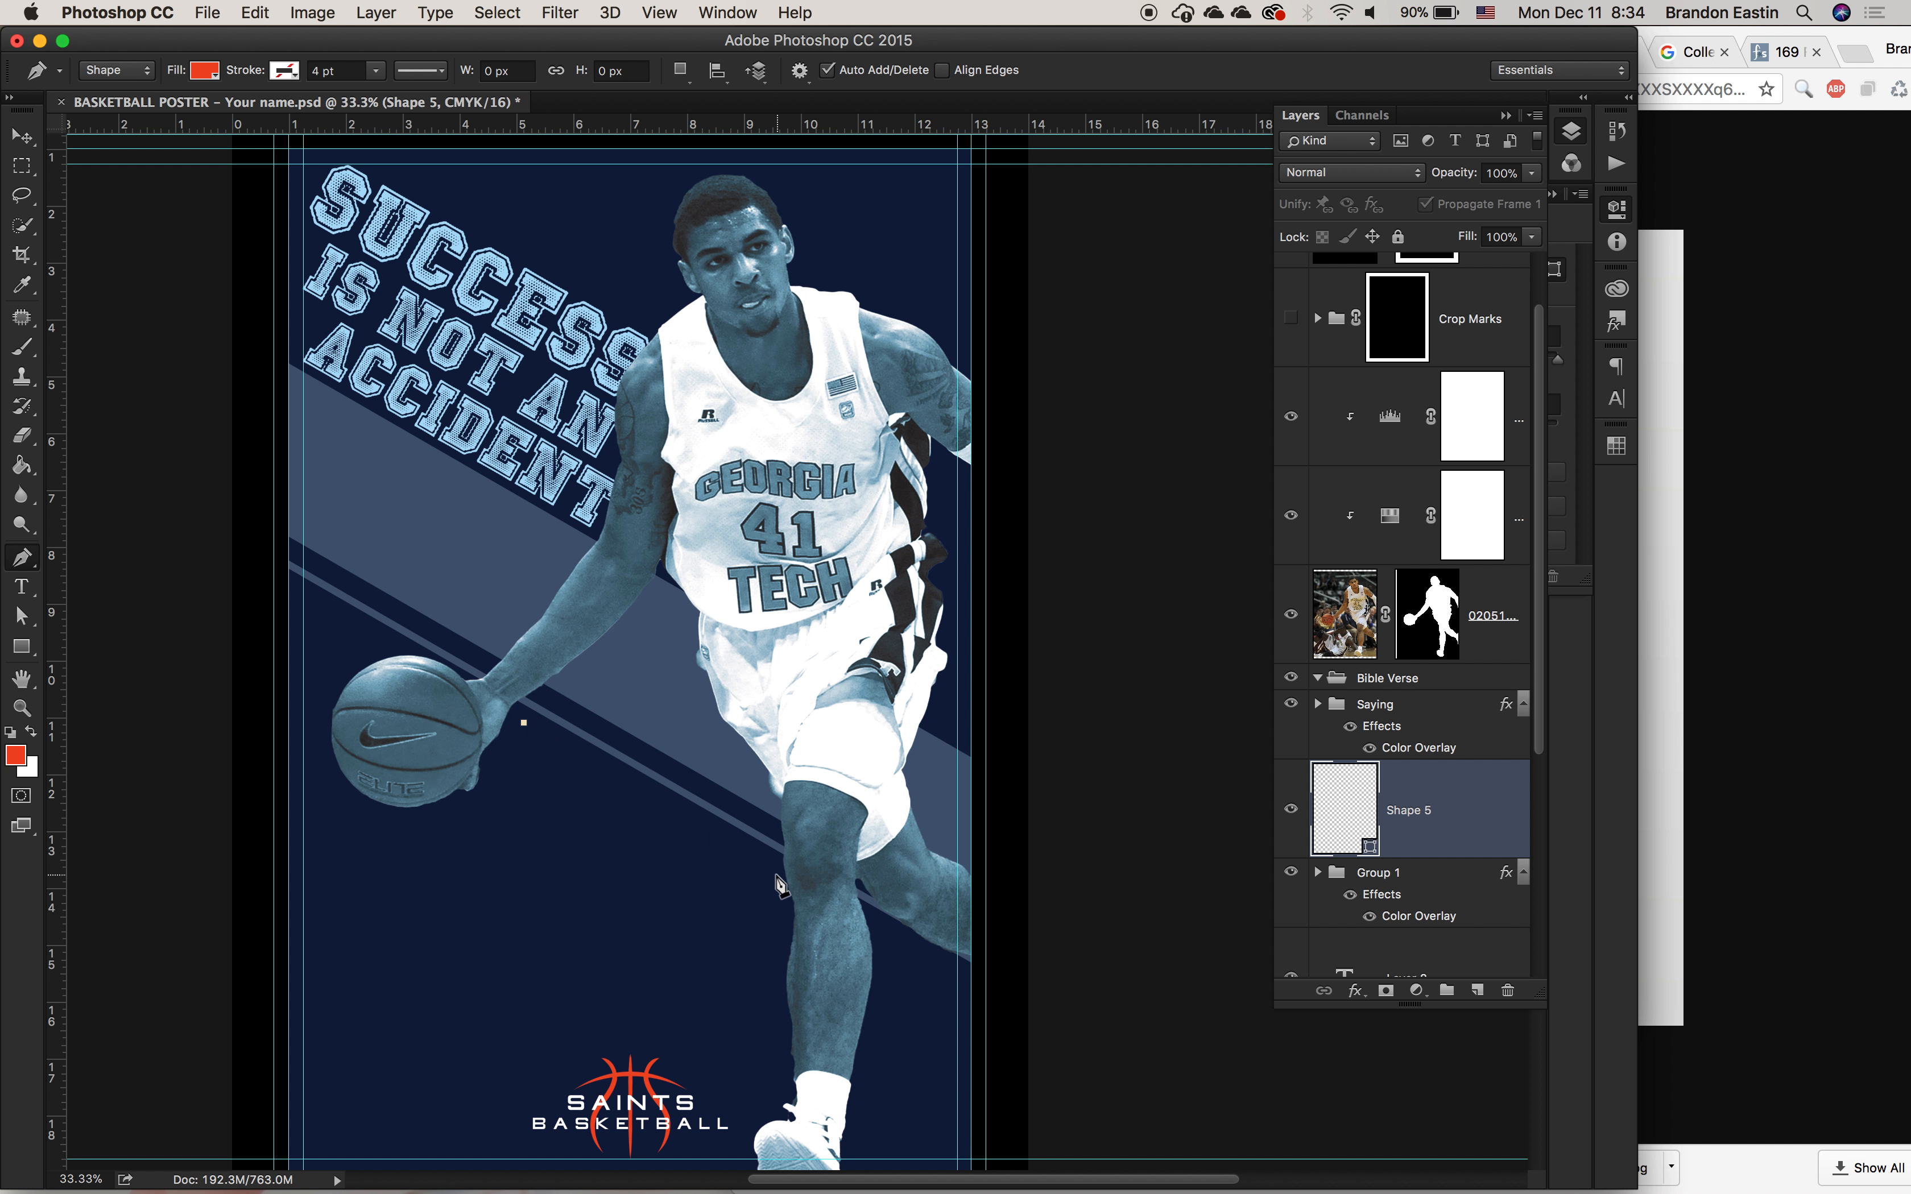
{"action": "left_click", "coordinate": [670, 869]}
{"action": "key", "text": "super+z"}
{"action": "left_click", "coordinate": [778, 867]}
{"action": "left_click_drag", "start_coordinate": [776, 987], "coordinate": [715, 1092]}
{"action": "left_click", "coordinate": [637, 1044]}
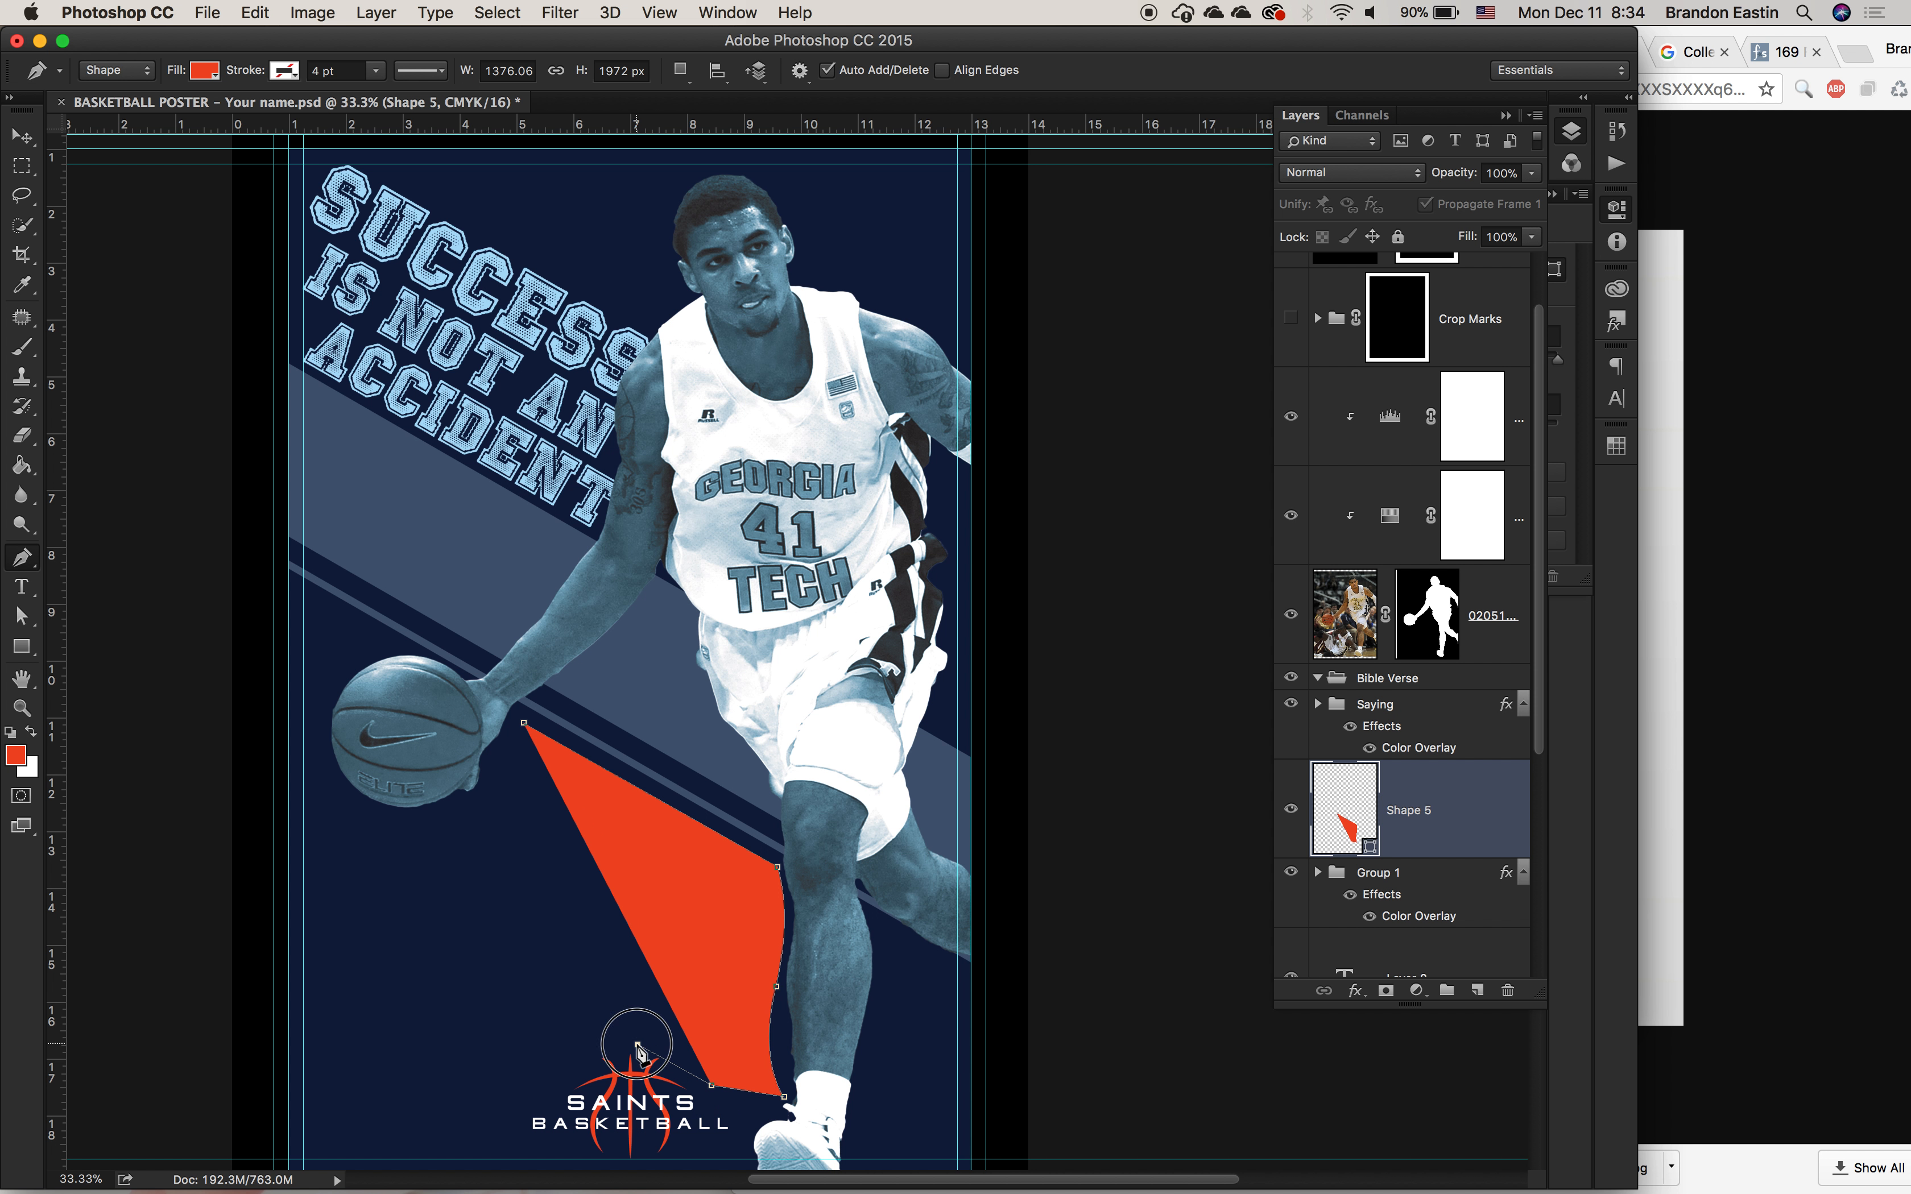
{"action": "left_click", "coordinate": [542, 1087]}
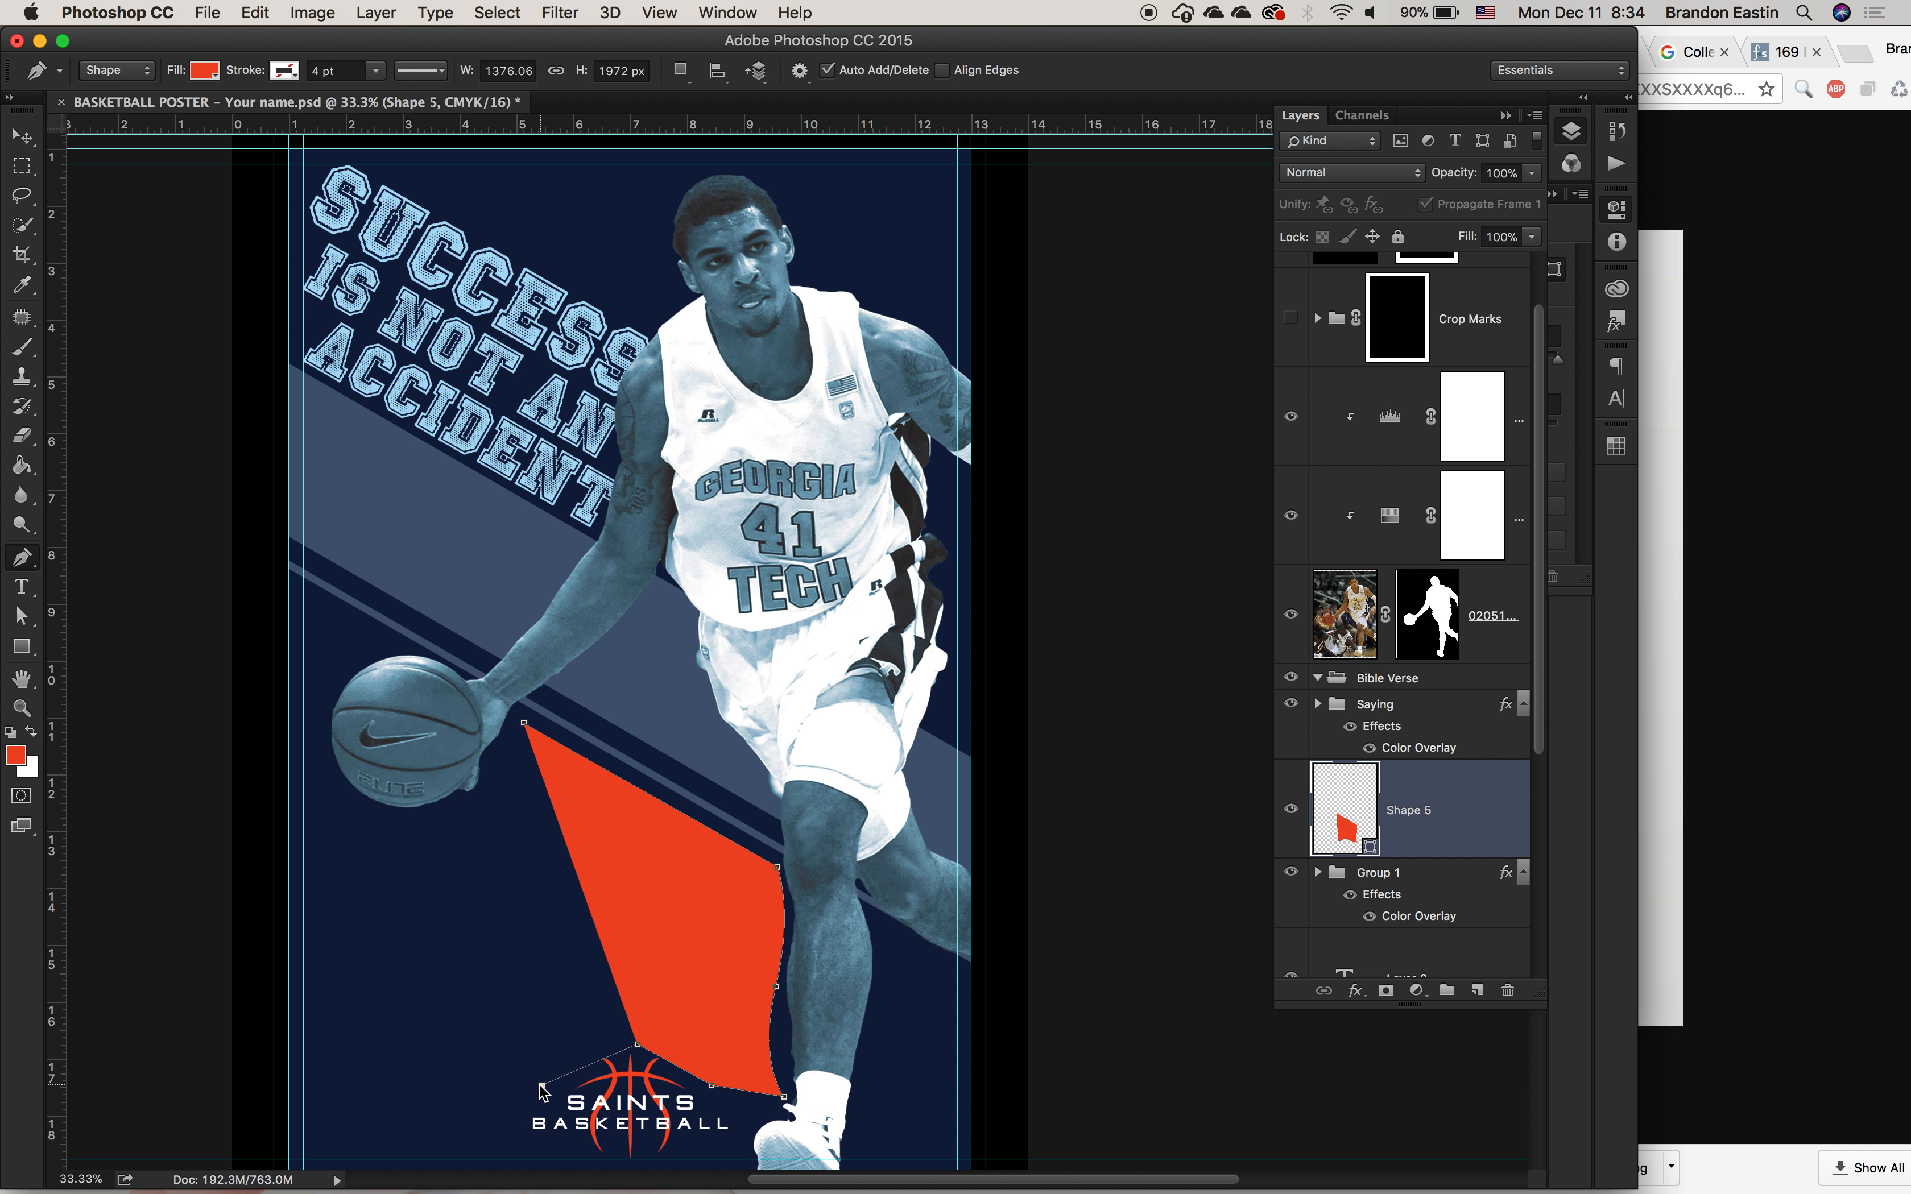
{"action": "left_click", "coordinate": [478, 1126]}
{"action": "left_click", "coordinate": [389, 1121]}
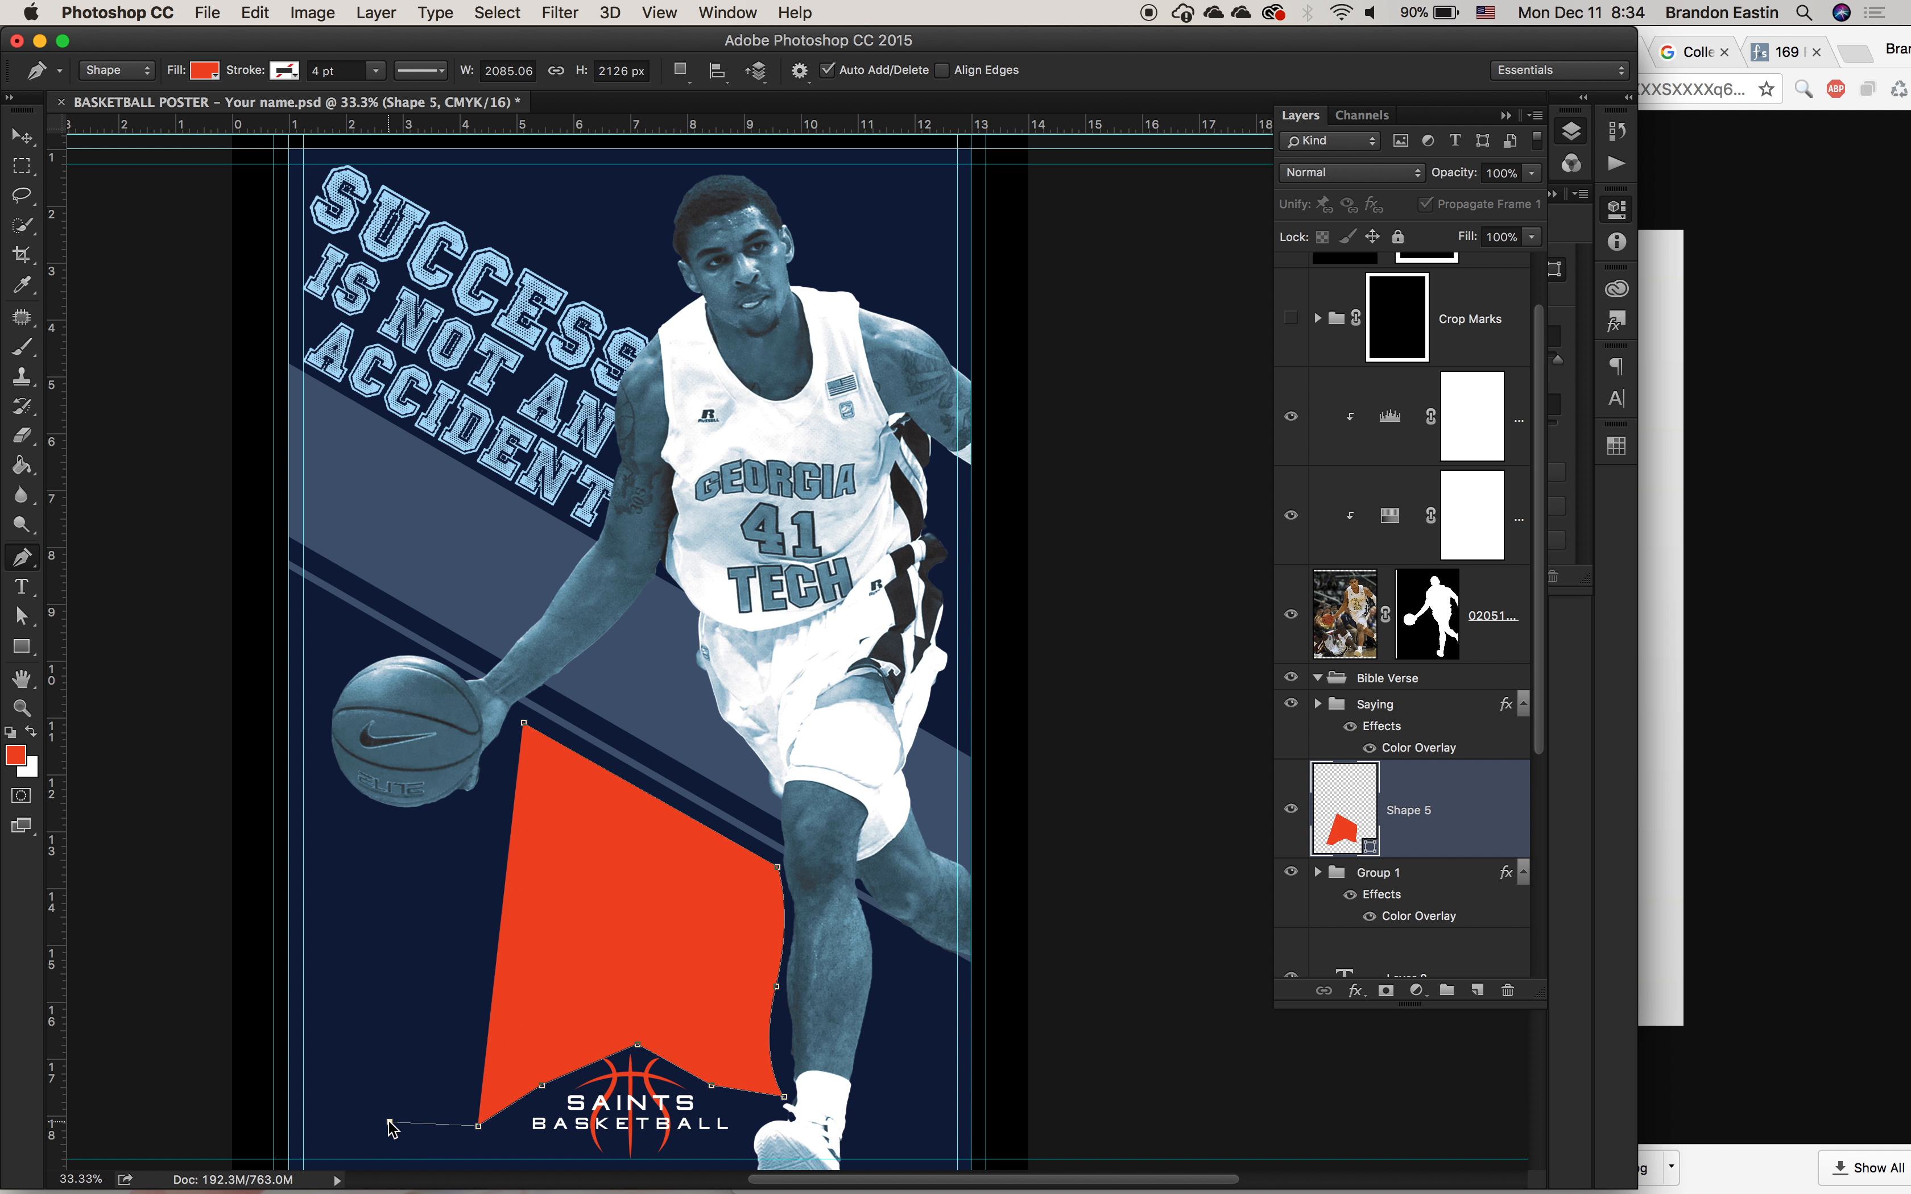
{"action": "left_click", "coordinate": [389, 835]}
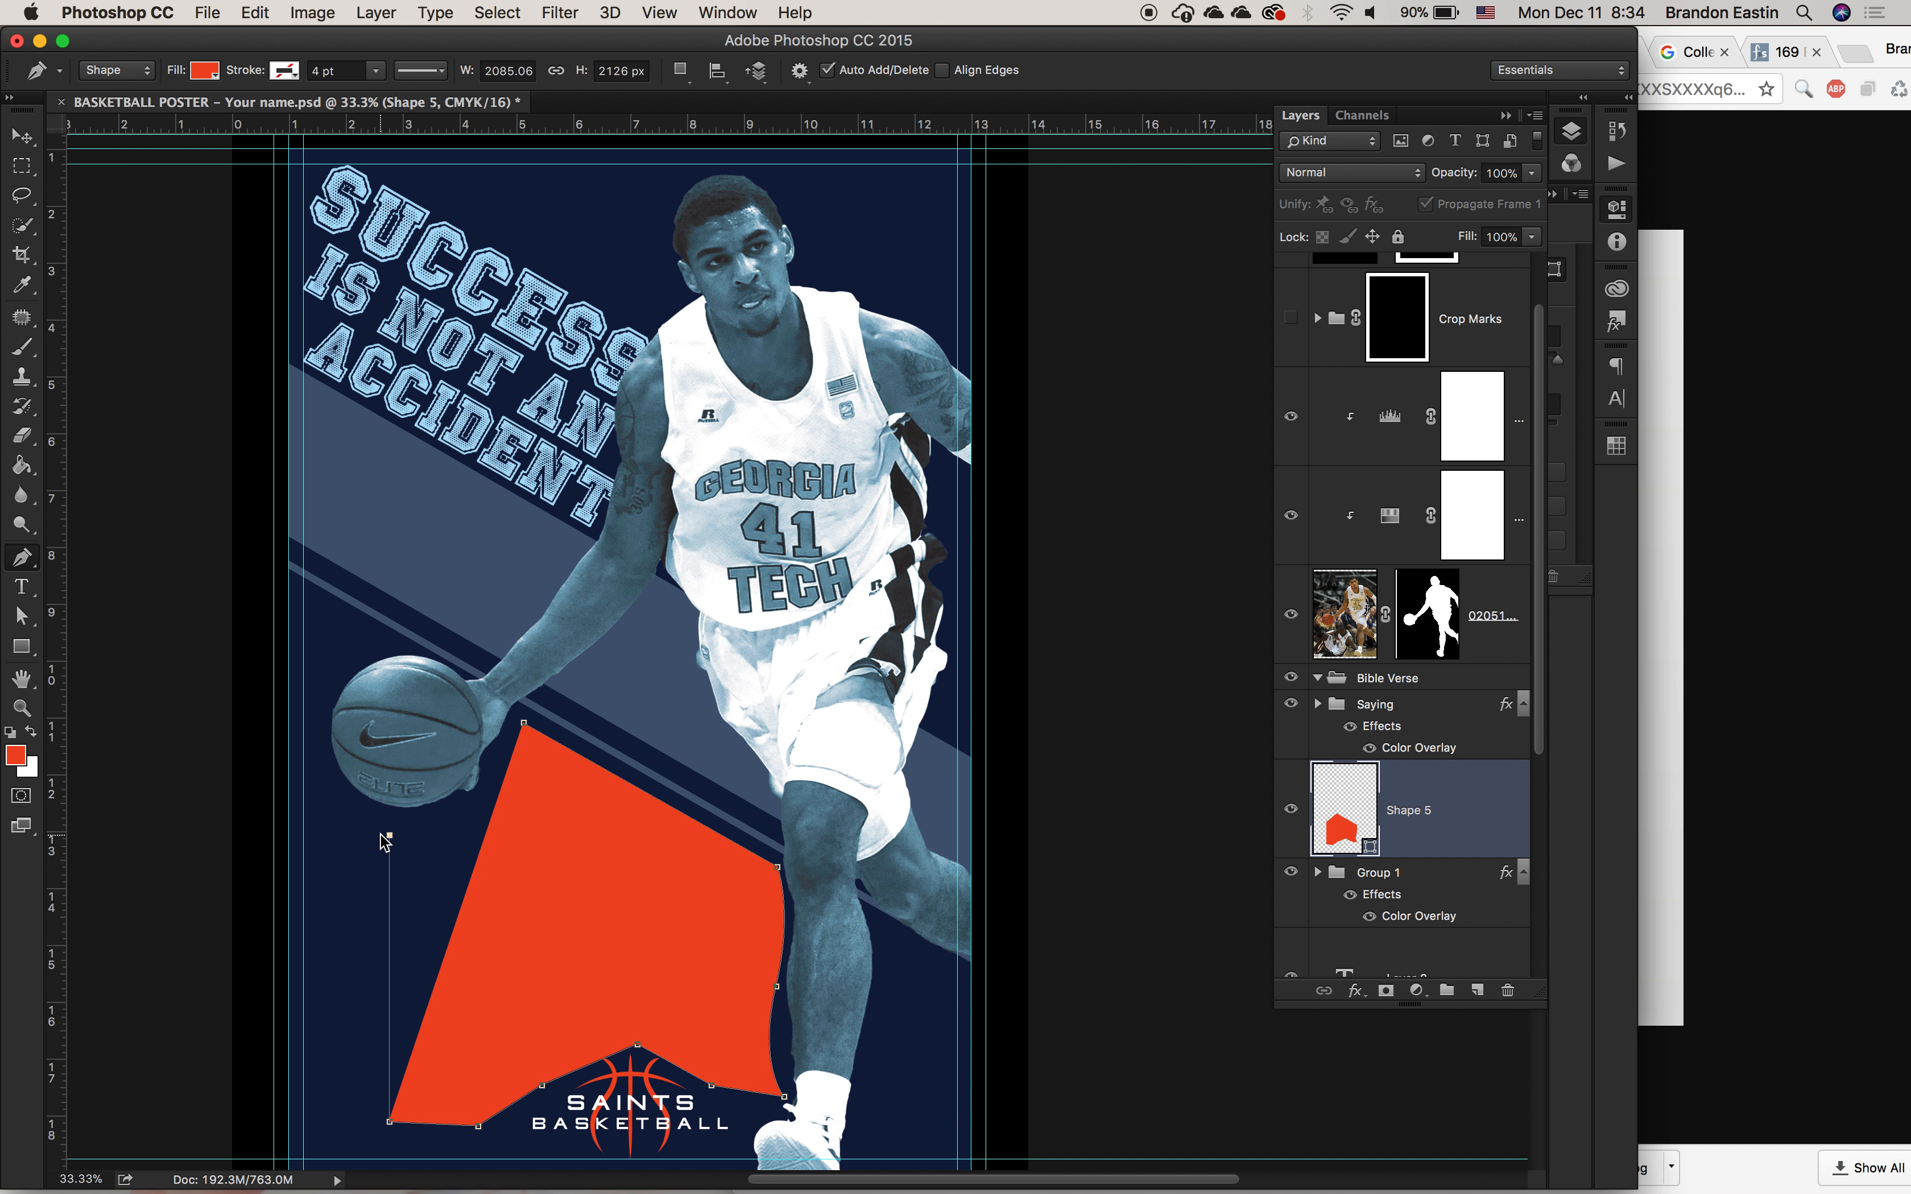
{"action": "left_click_drag", "start_coordinate": [467, 811], "coordinate": [518, 770]}
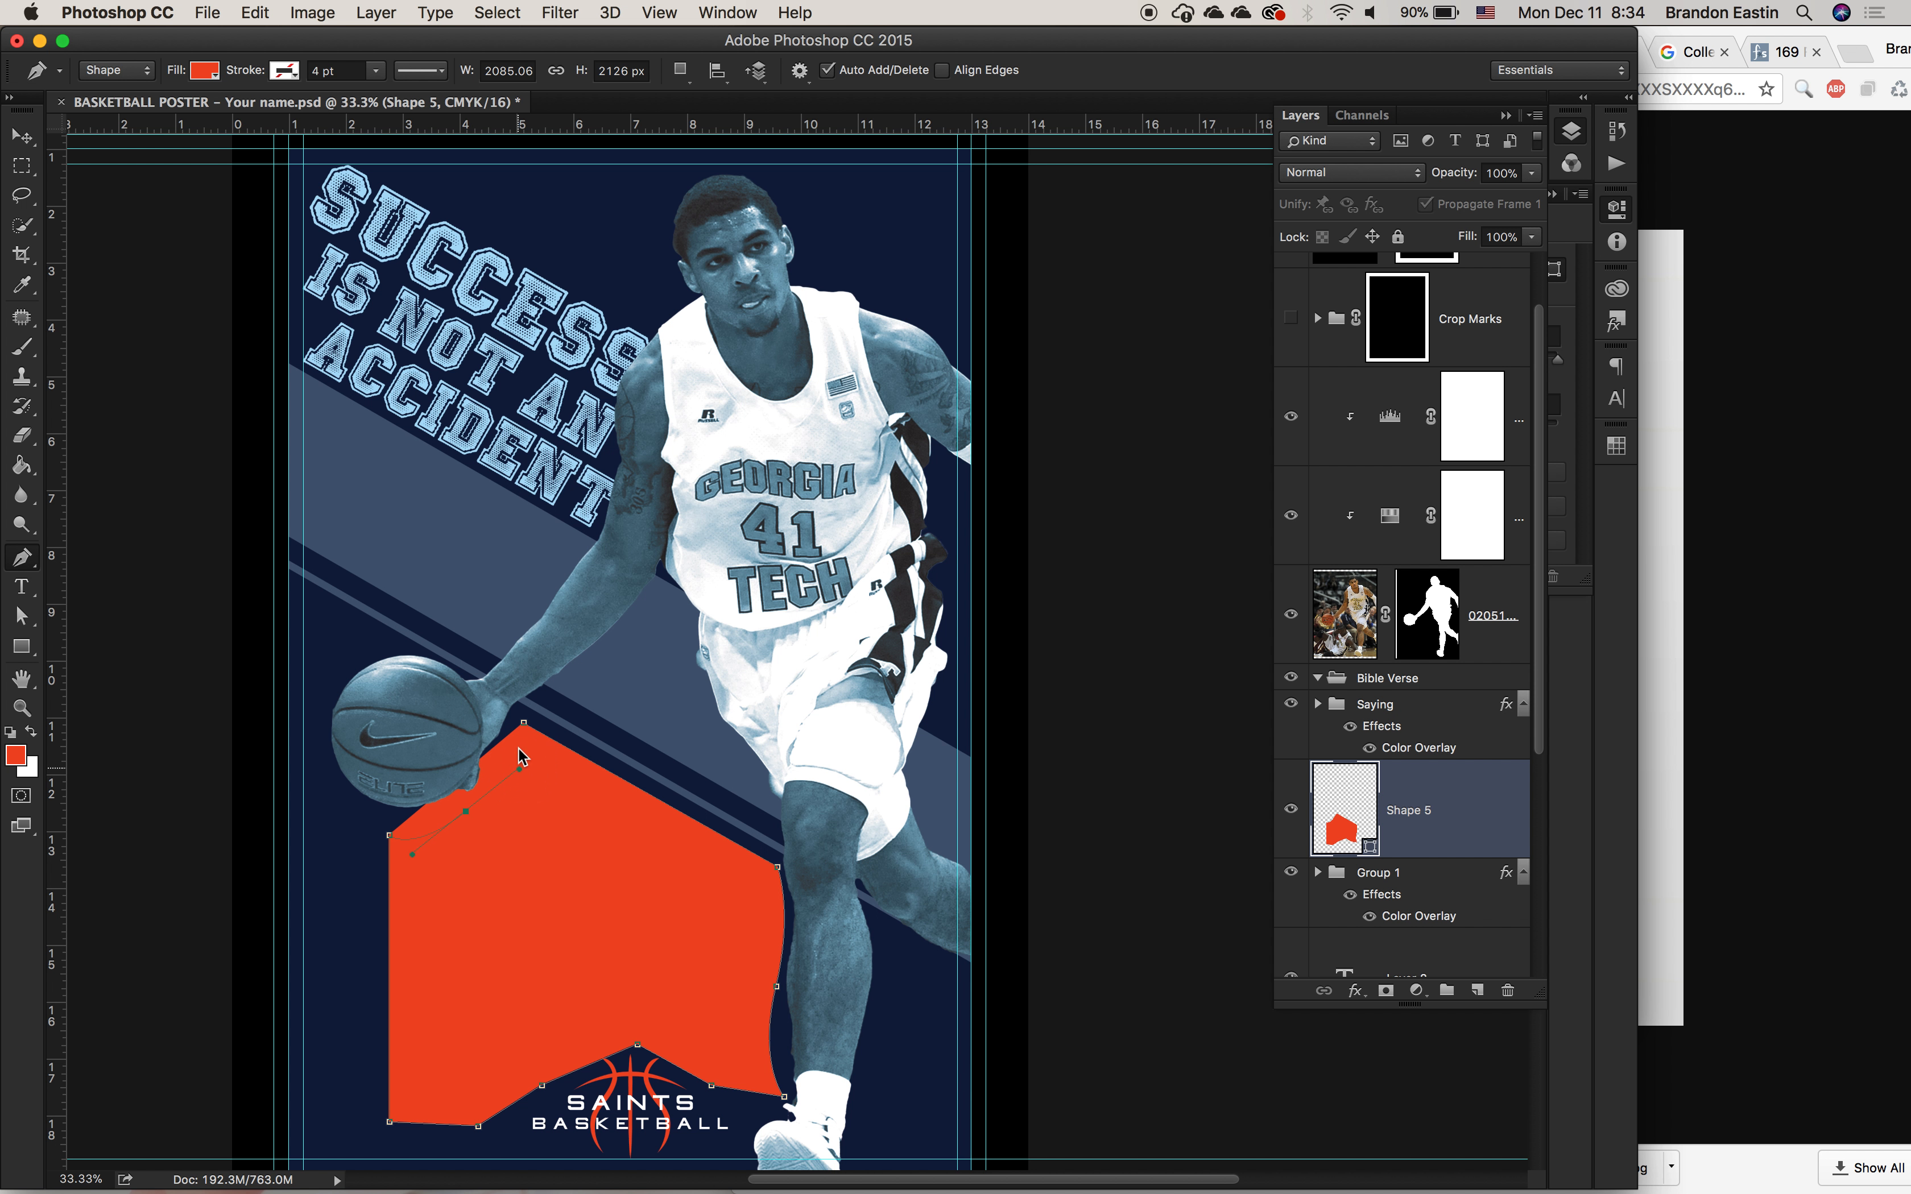
{"action": "left_click", "coordinate": [525, 725]}
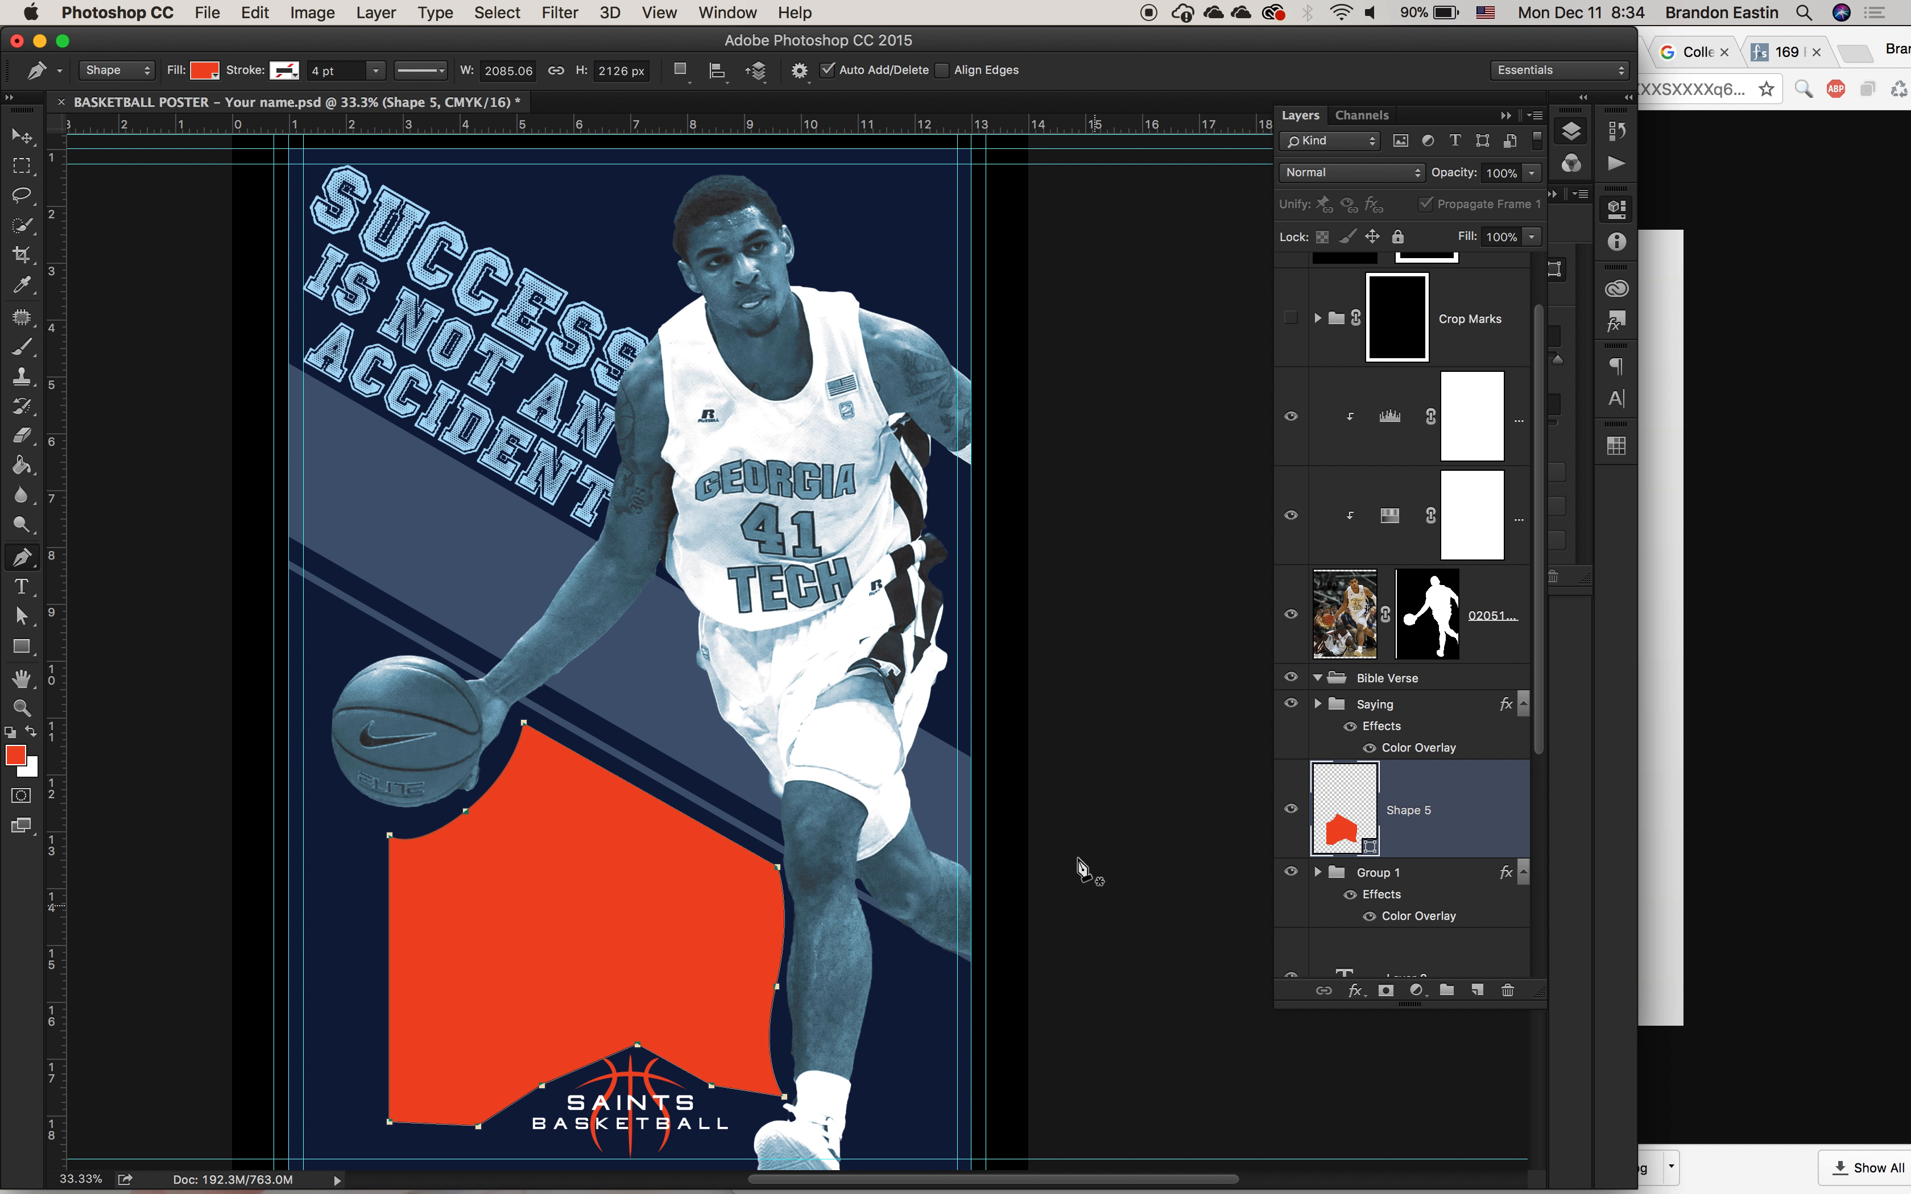
Step: Create area text inside the orange shape and paste Colossians 3:23-24 into it from the Bible Study Tools page in Chrome
{"action": "left_click", "coordinate": [22, 587]}
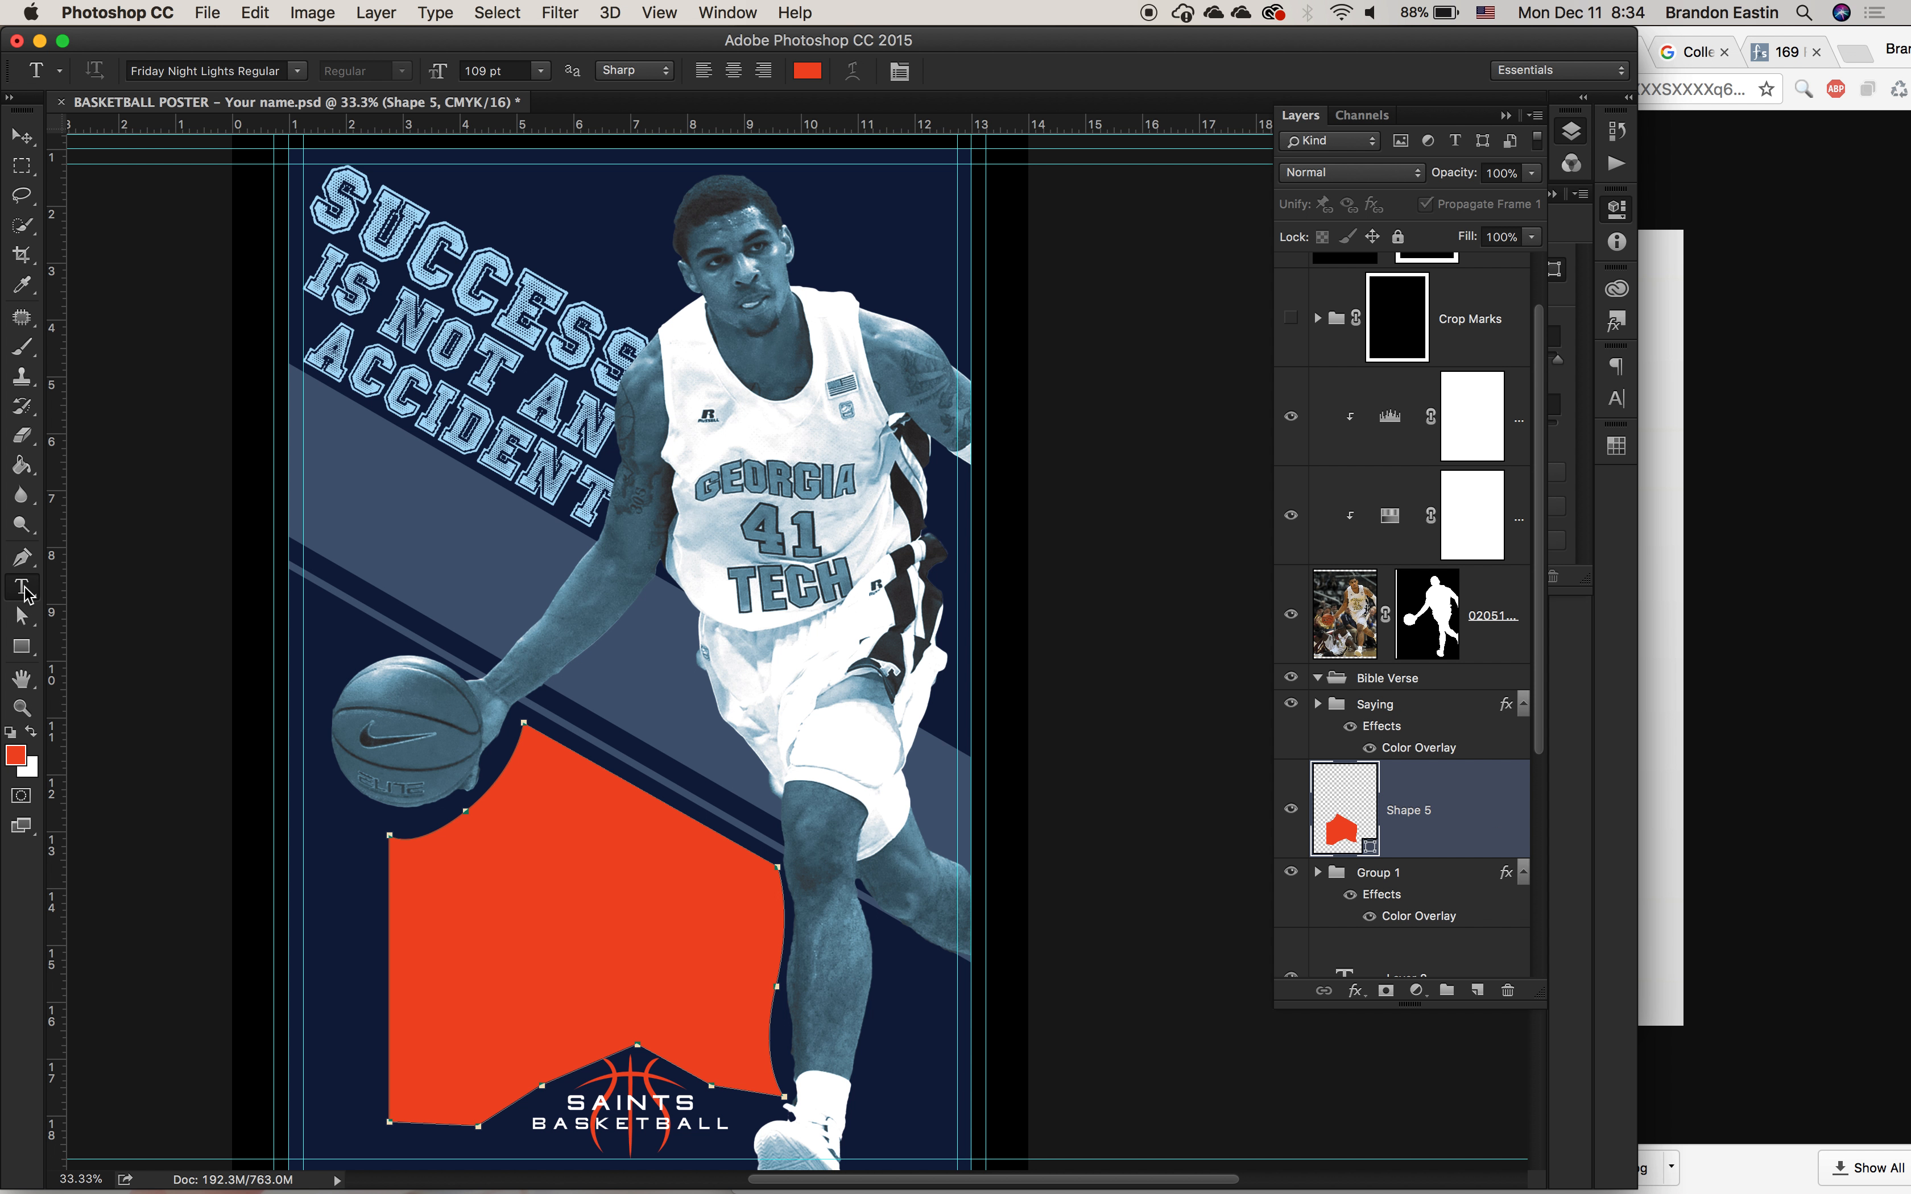
{"action": "left_click", "coordinate": [417, 870]}
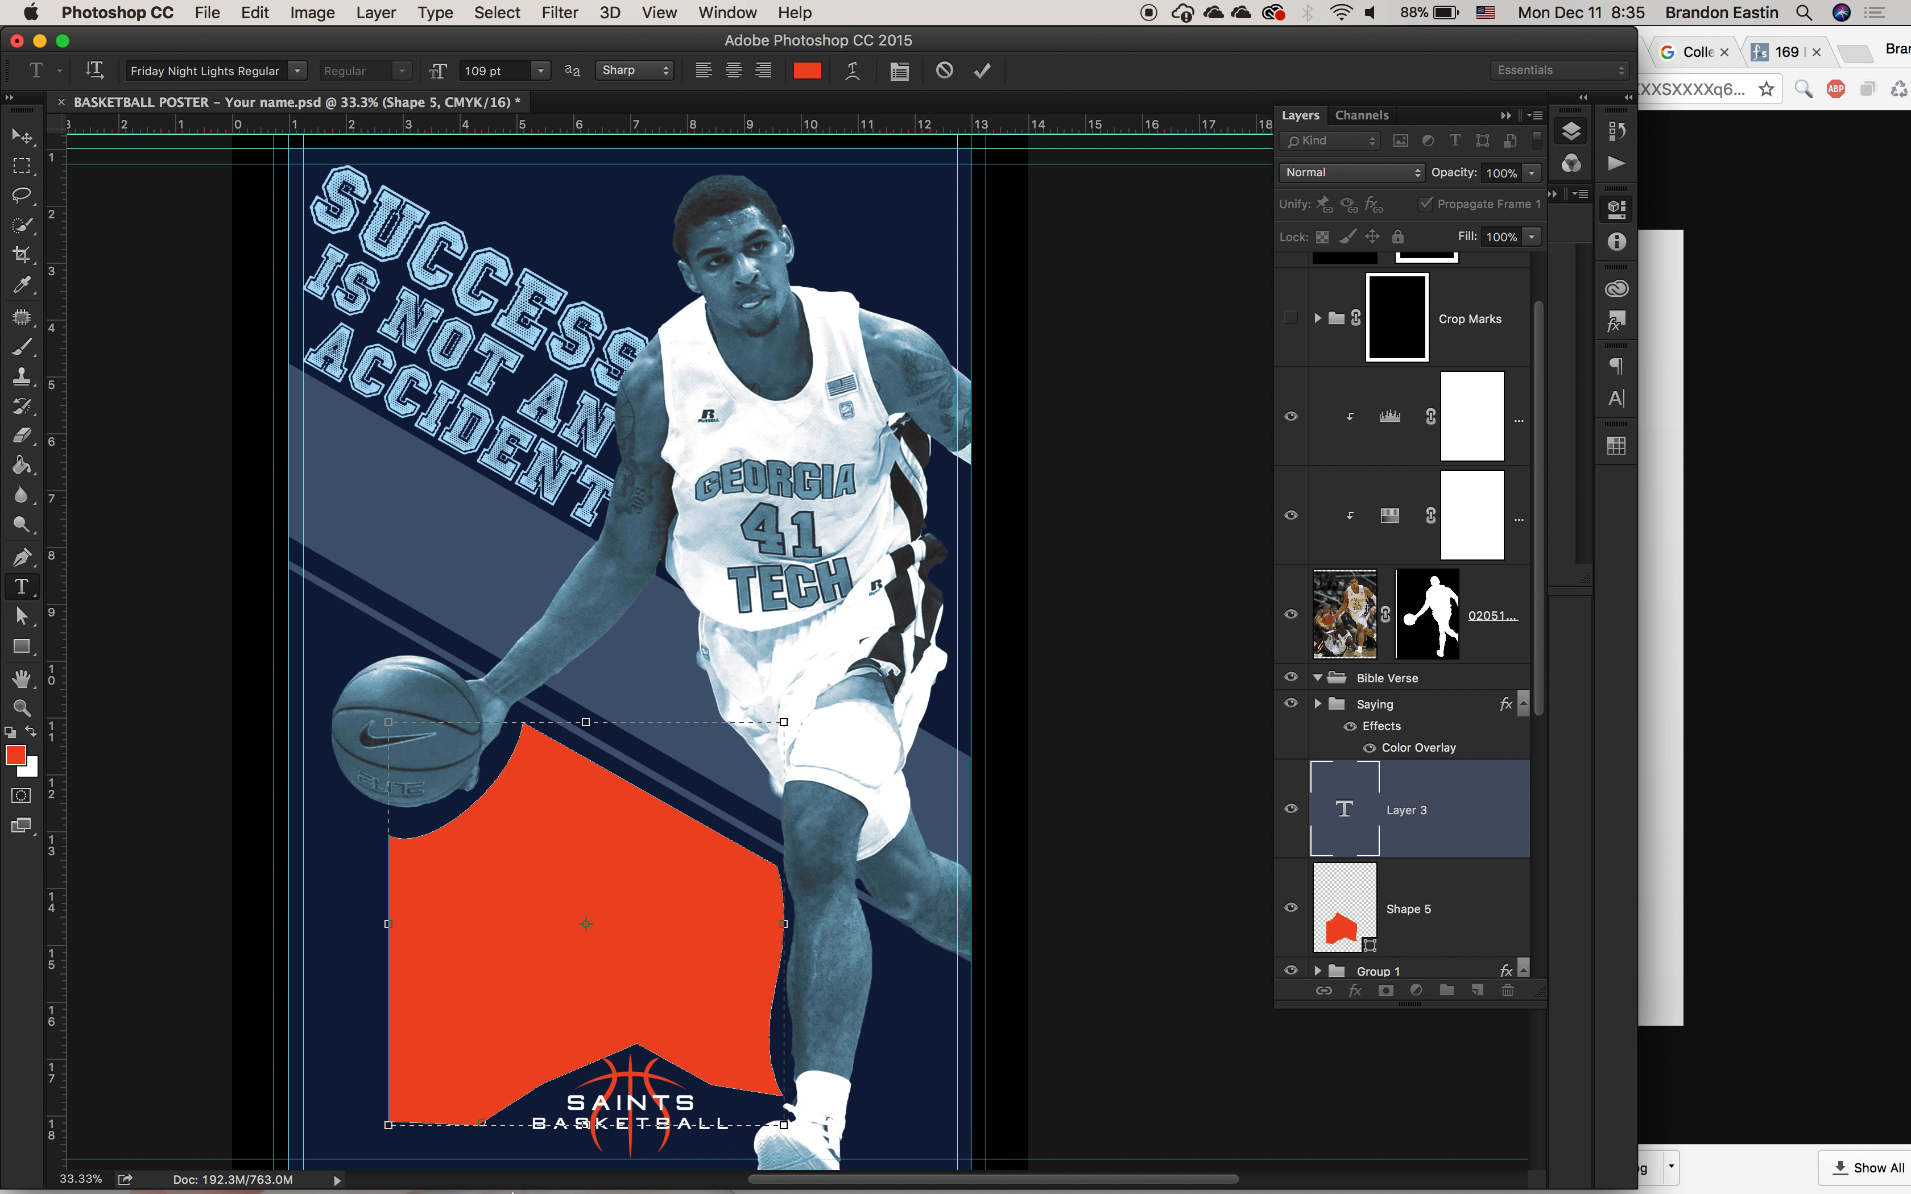
{"action": "left_click", "coordinate": [372, 1155]}
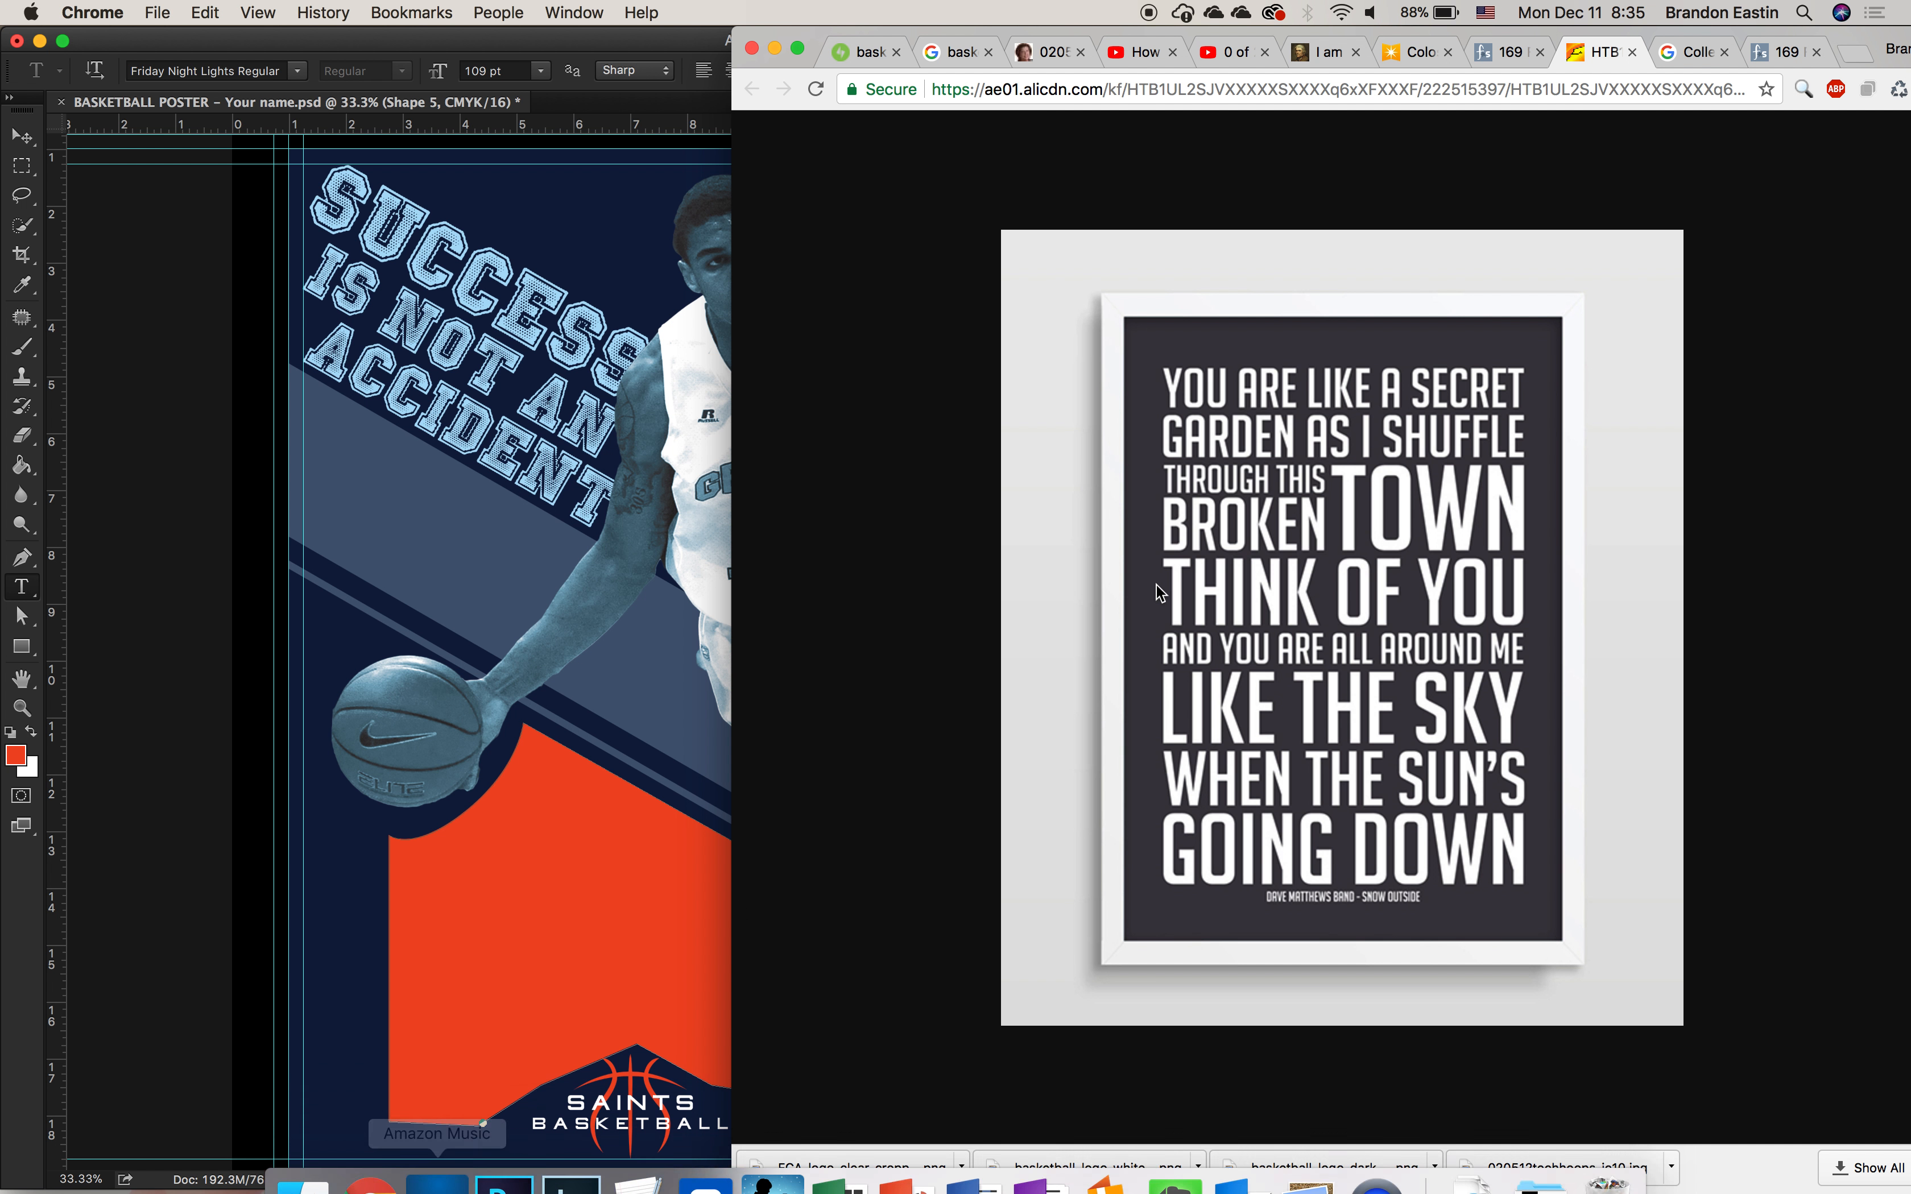
{"action": "left_click", "coordinate": [1421, 63]}
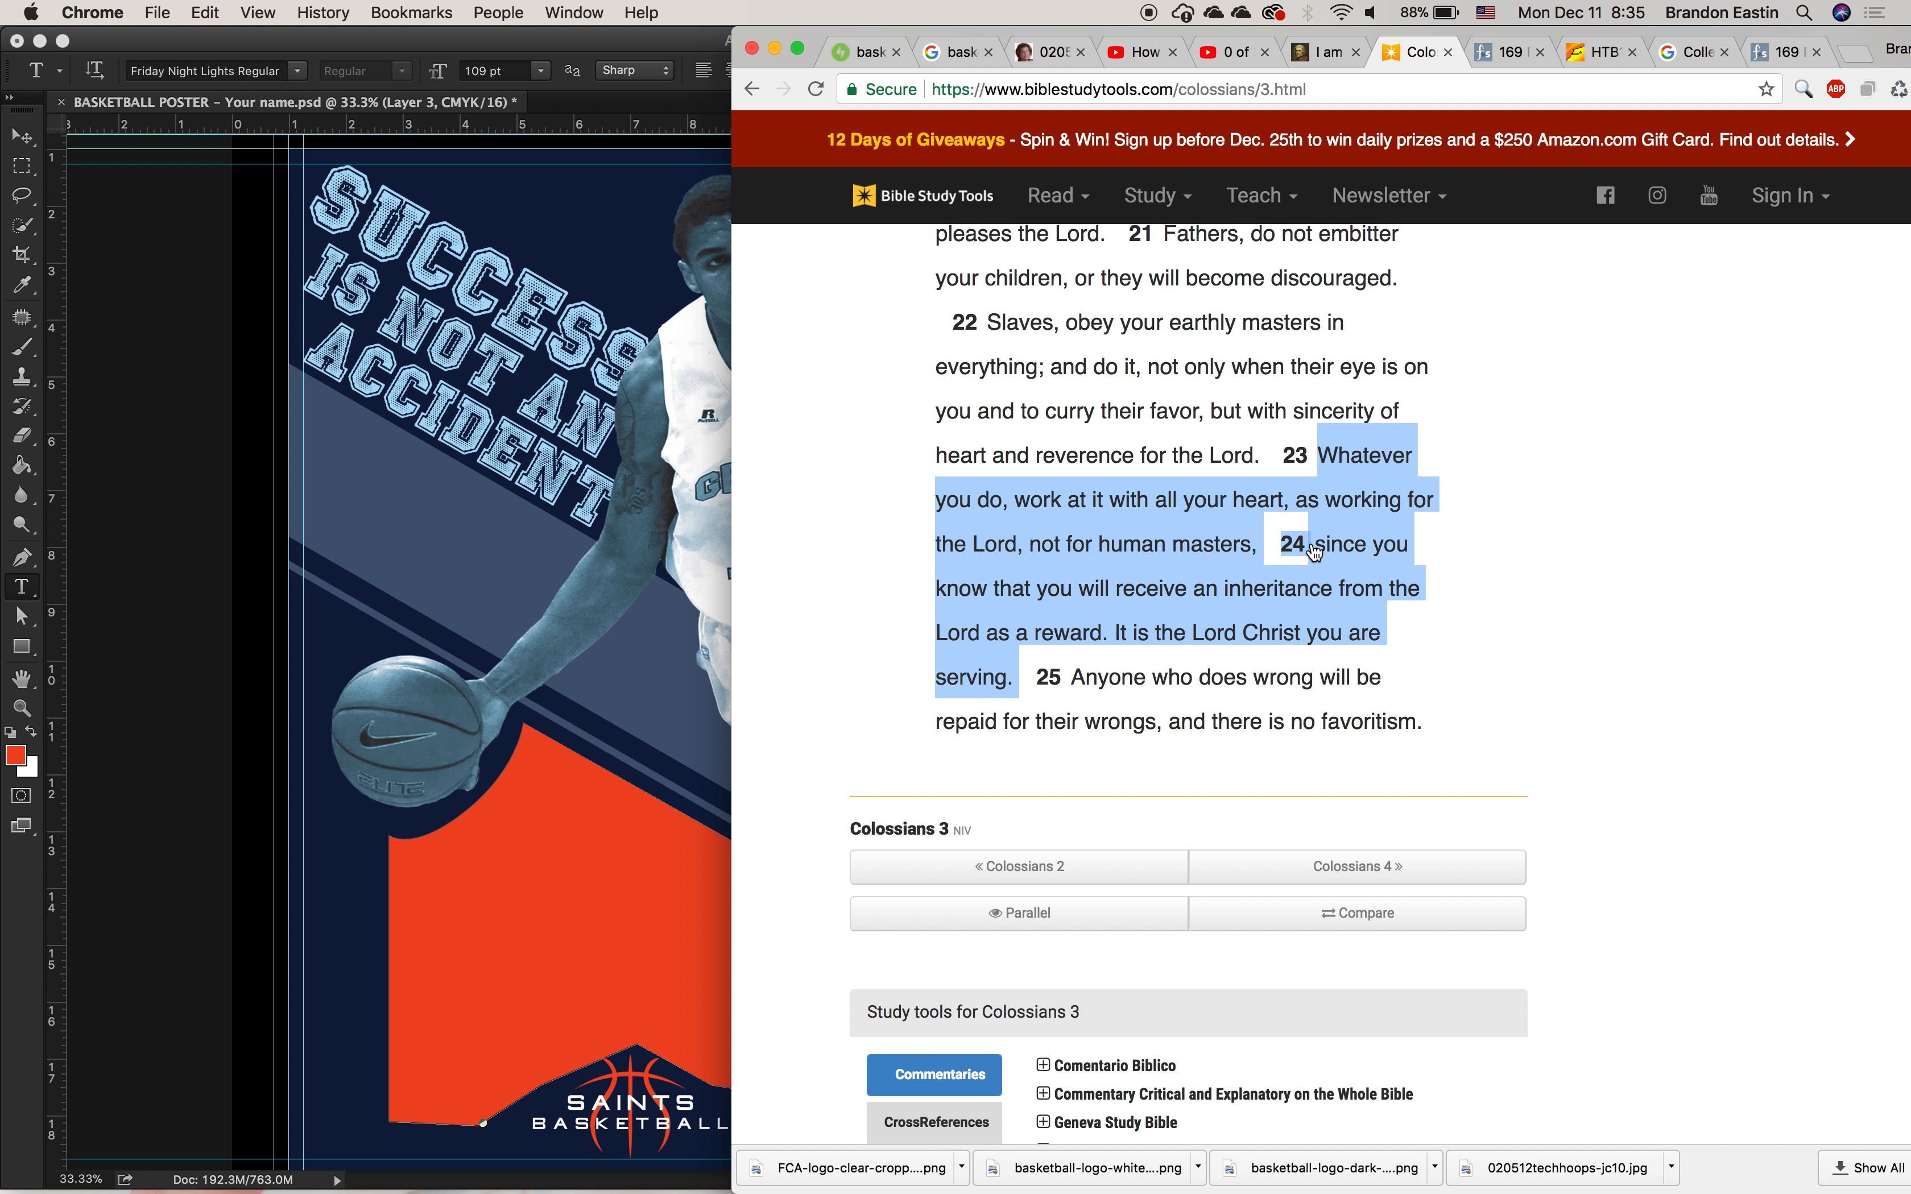
{"action": "left_click", "coordinate": [486, 796]}
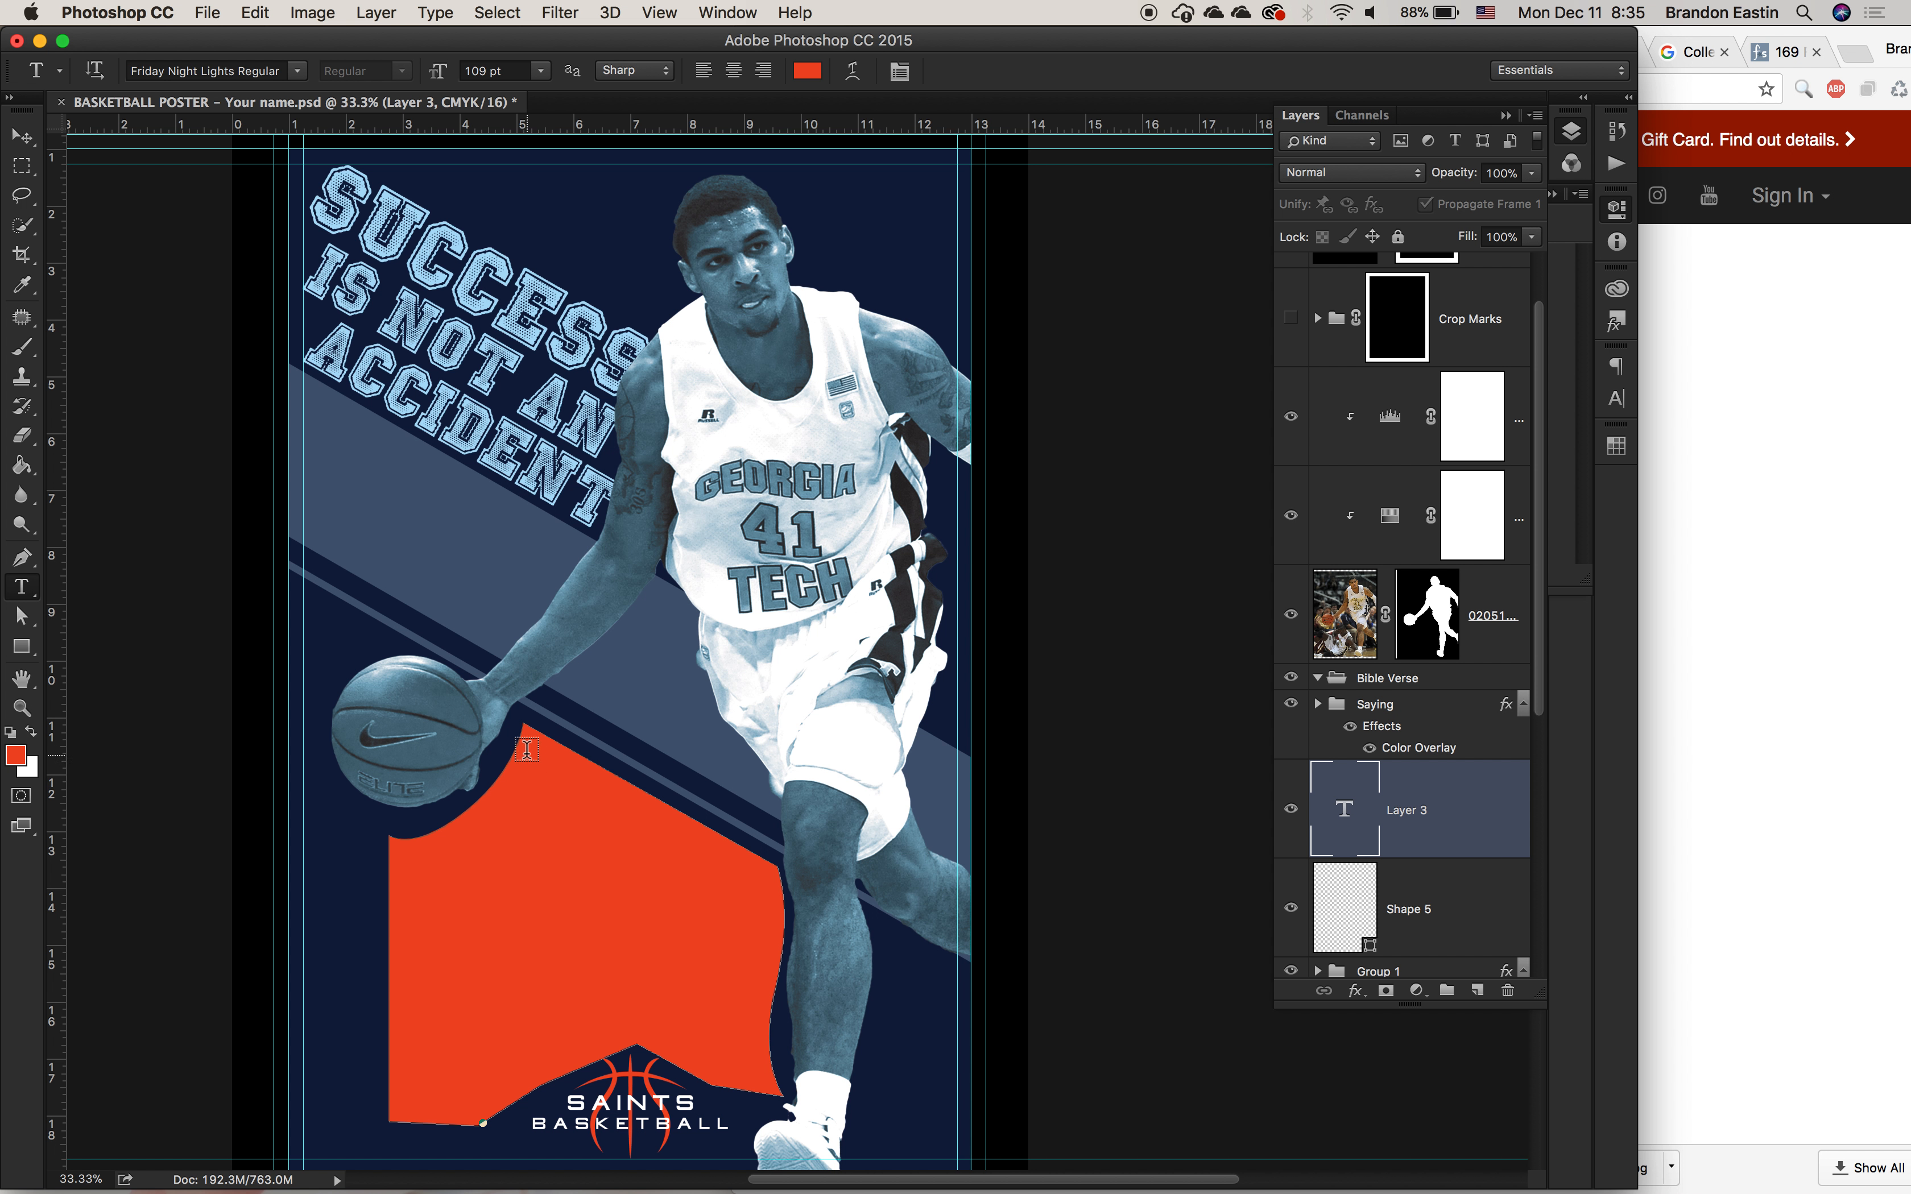
{"action": "double_click", "coordinate": [1337, 803]}
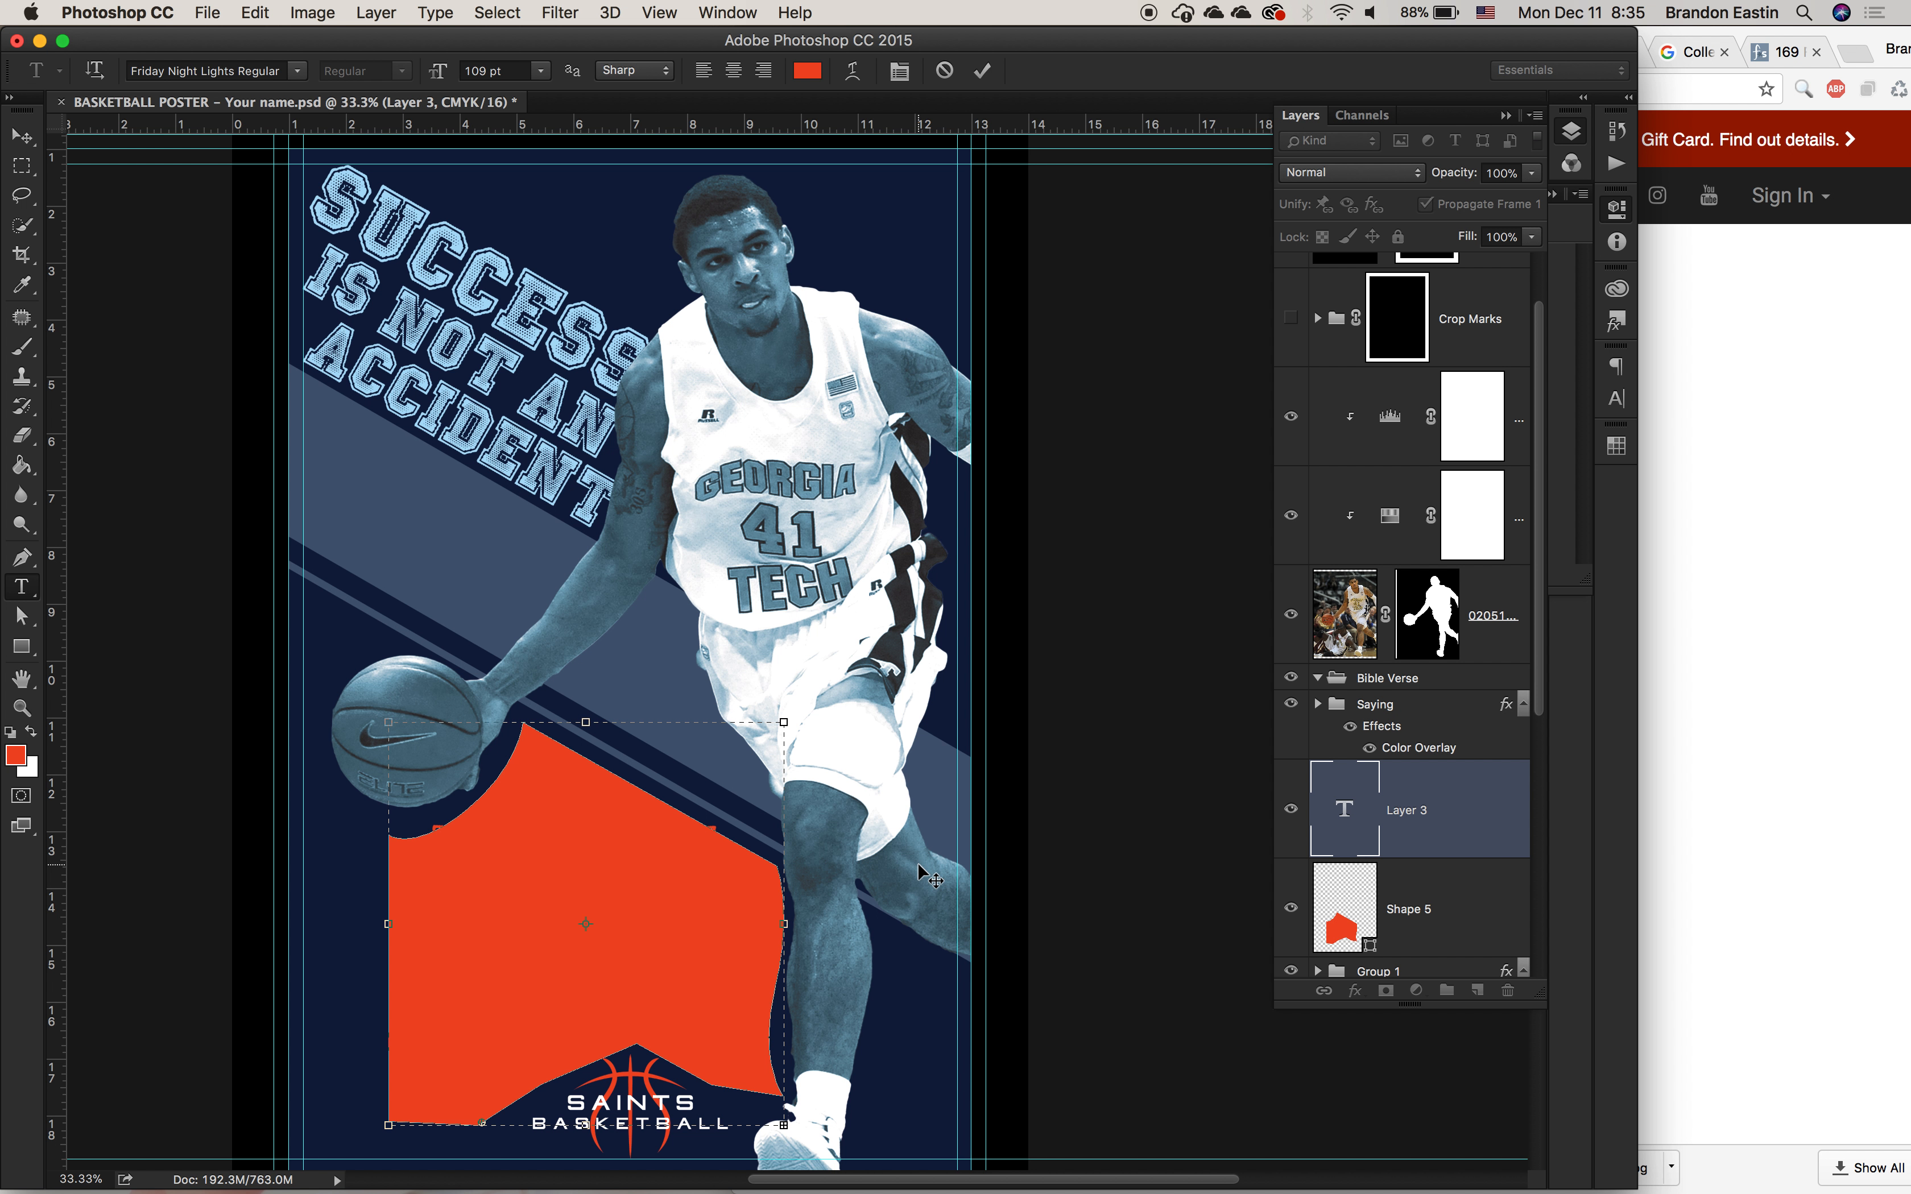
Step: Recolor the entire verse text to off-white #f0f0f0
{"action": "key", "text": "super+a"}
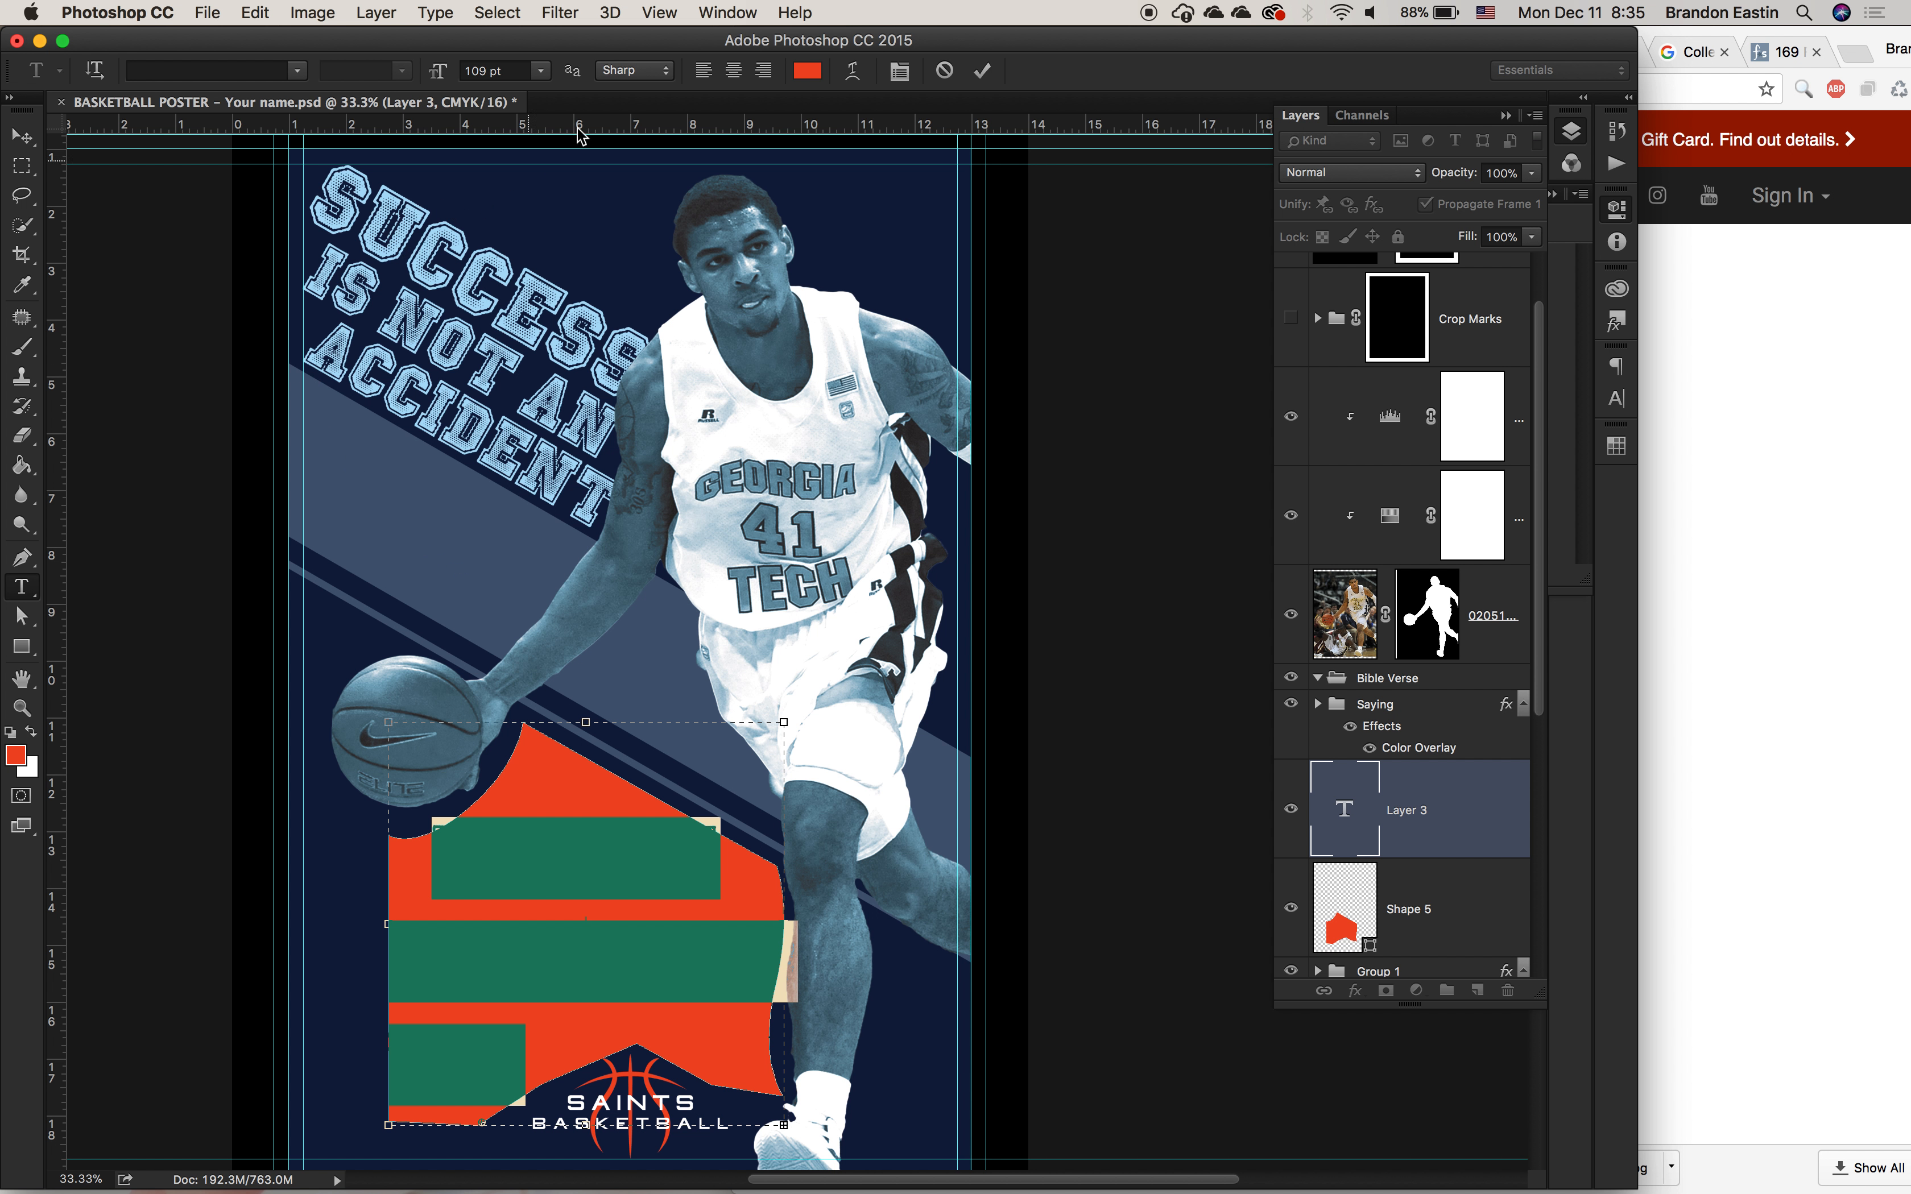
{"action": "left_click", "coordinate": [810, 76]}
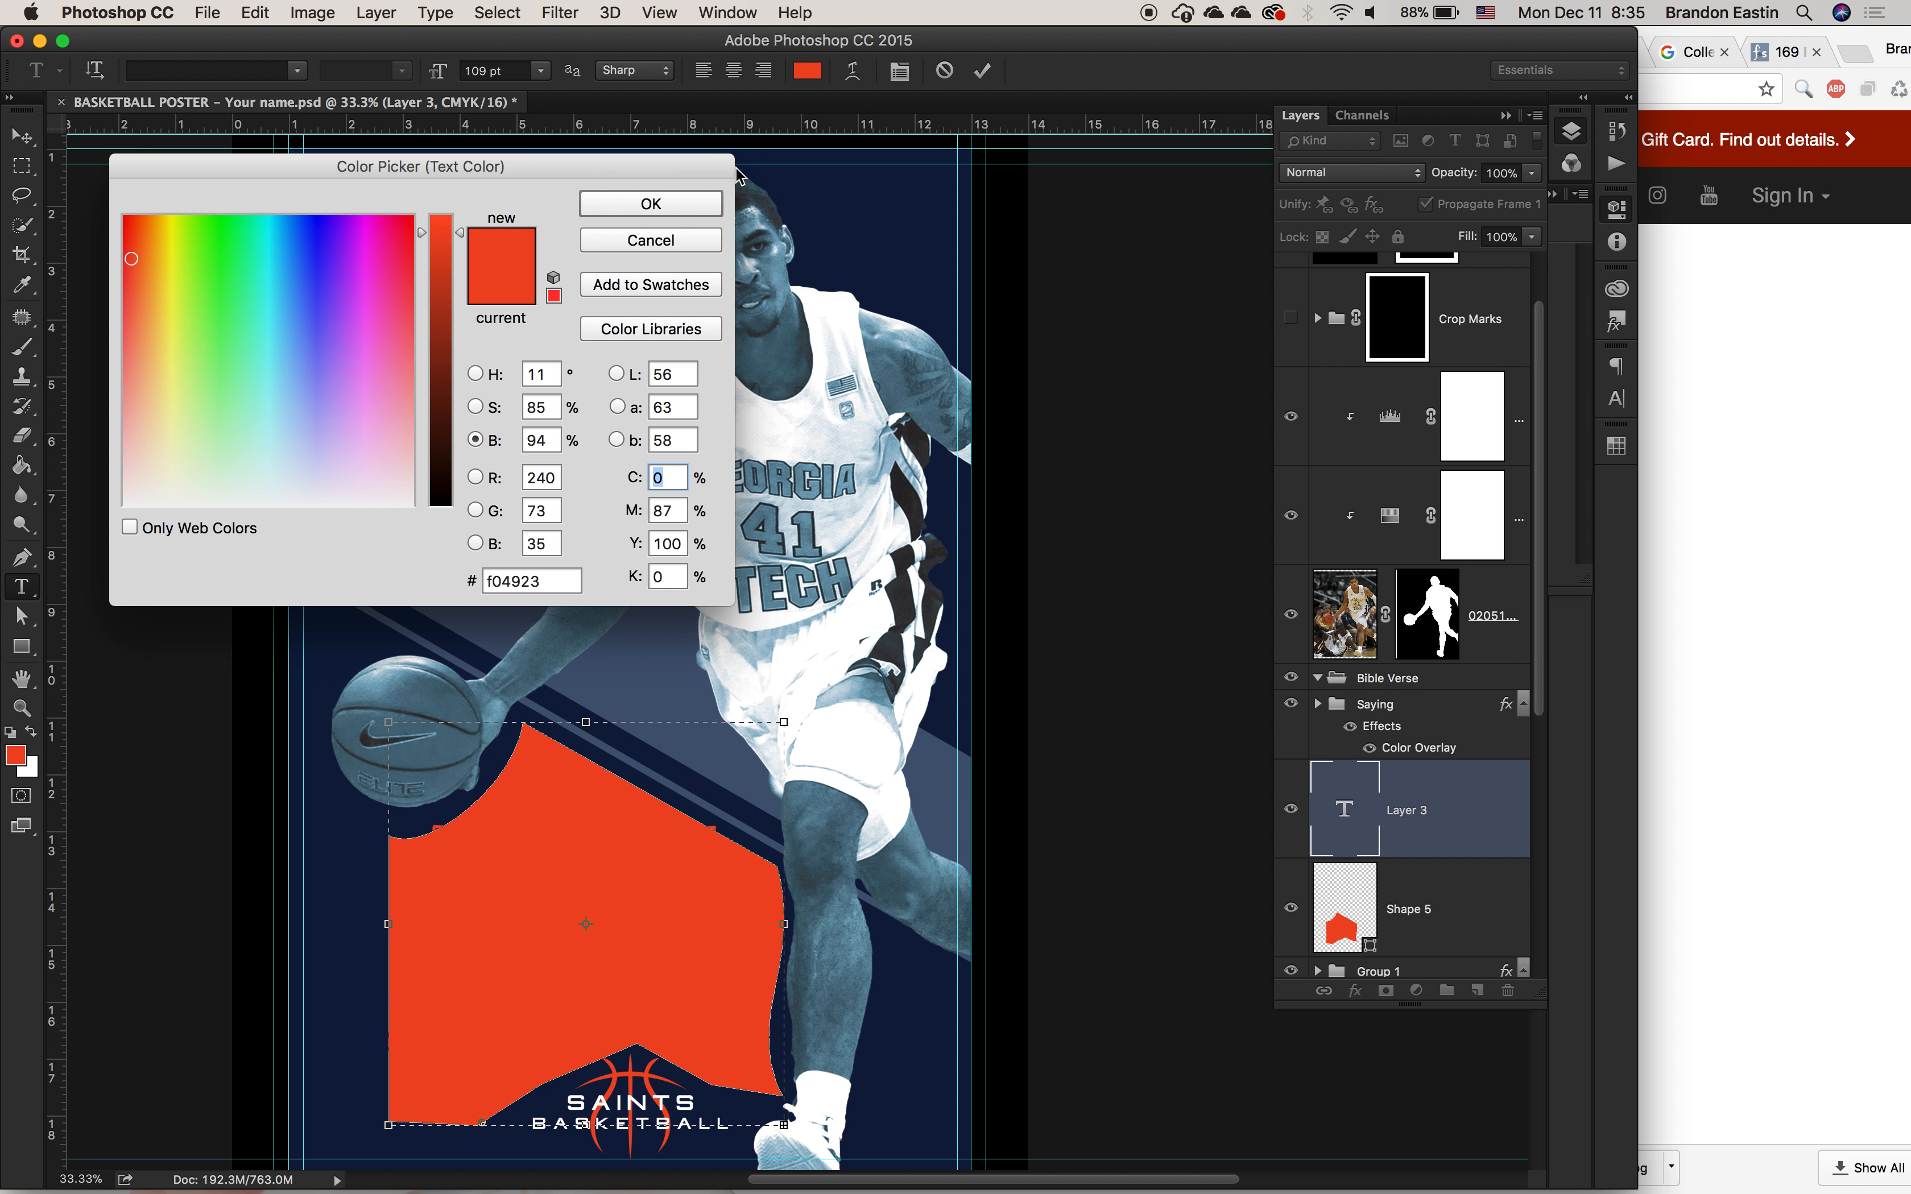
{"action": "left_click_drag", "start_coordinate": [218, 465], "coordinate": [79, 537]}
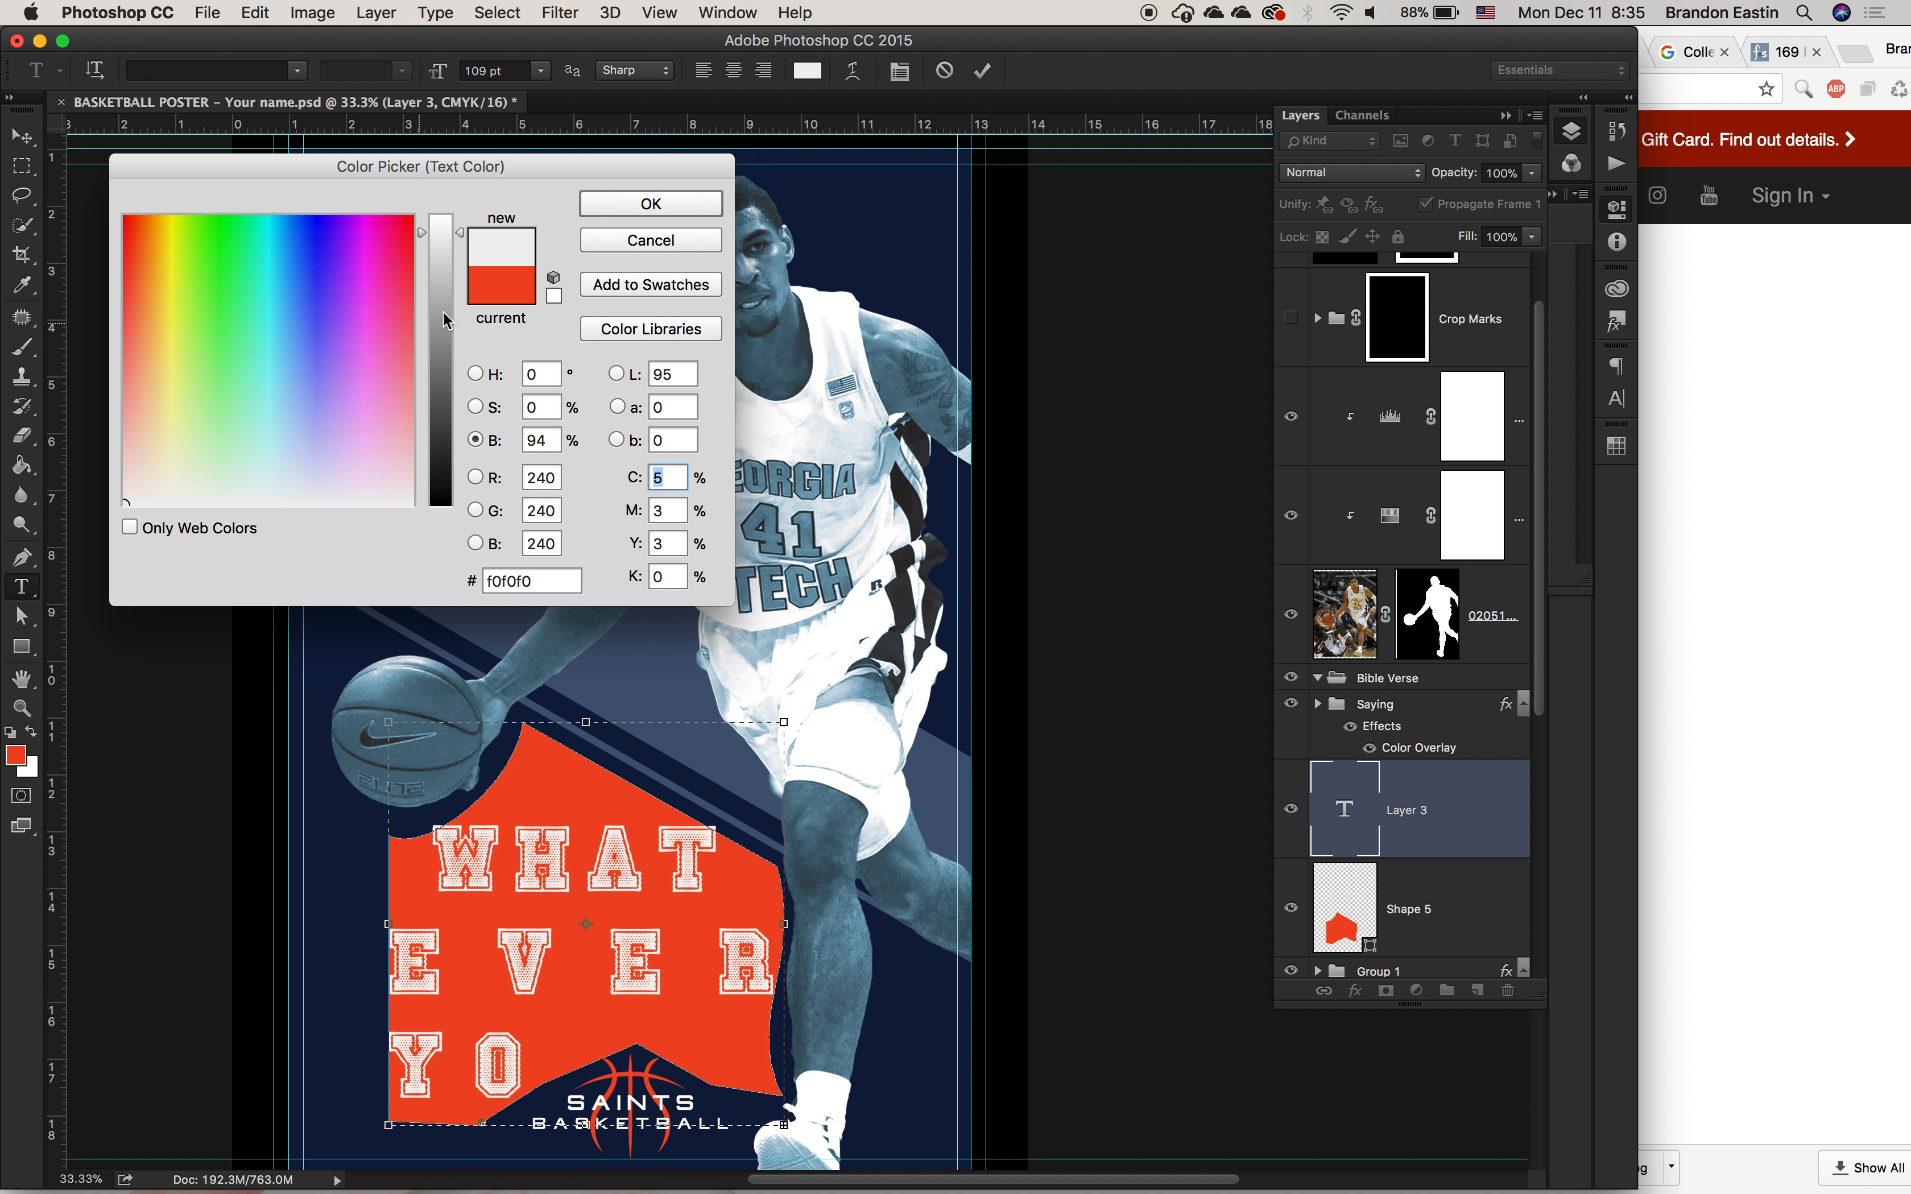
{"action": "left_click", "coordinate": [596, 205]}
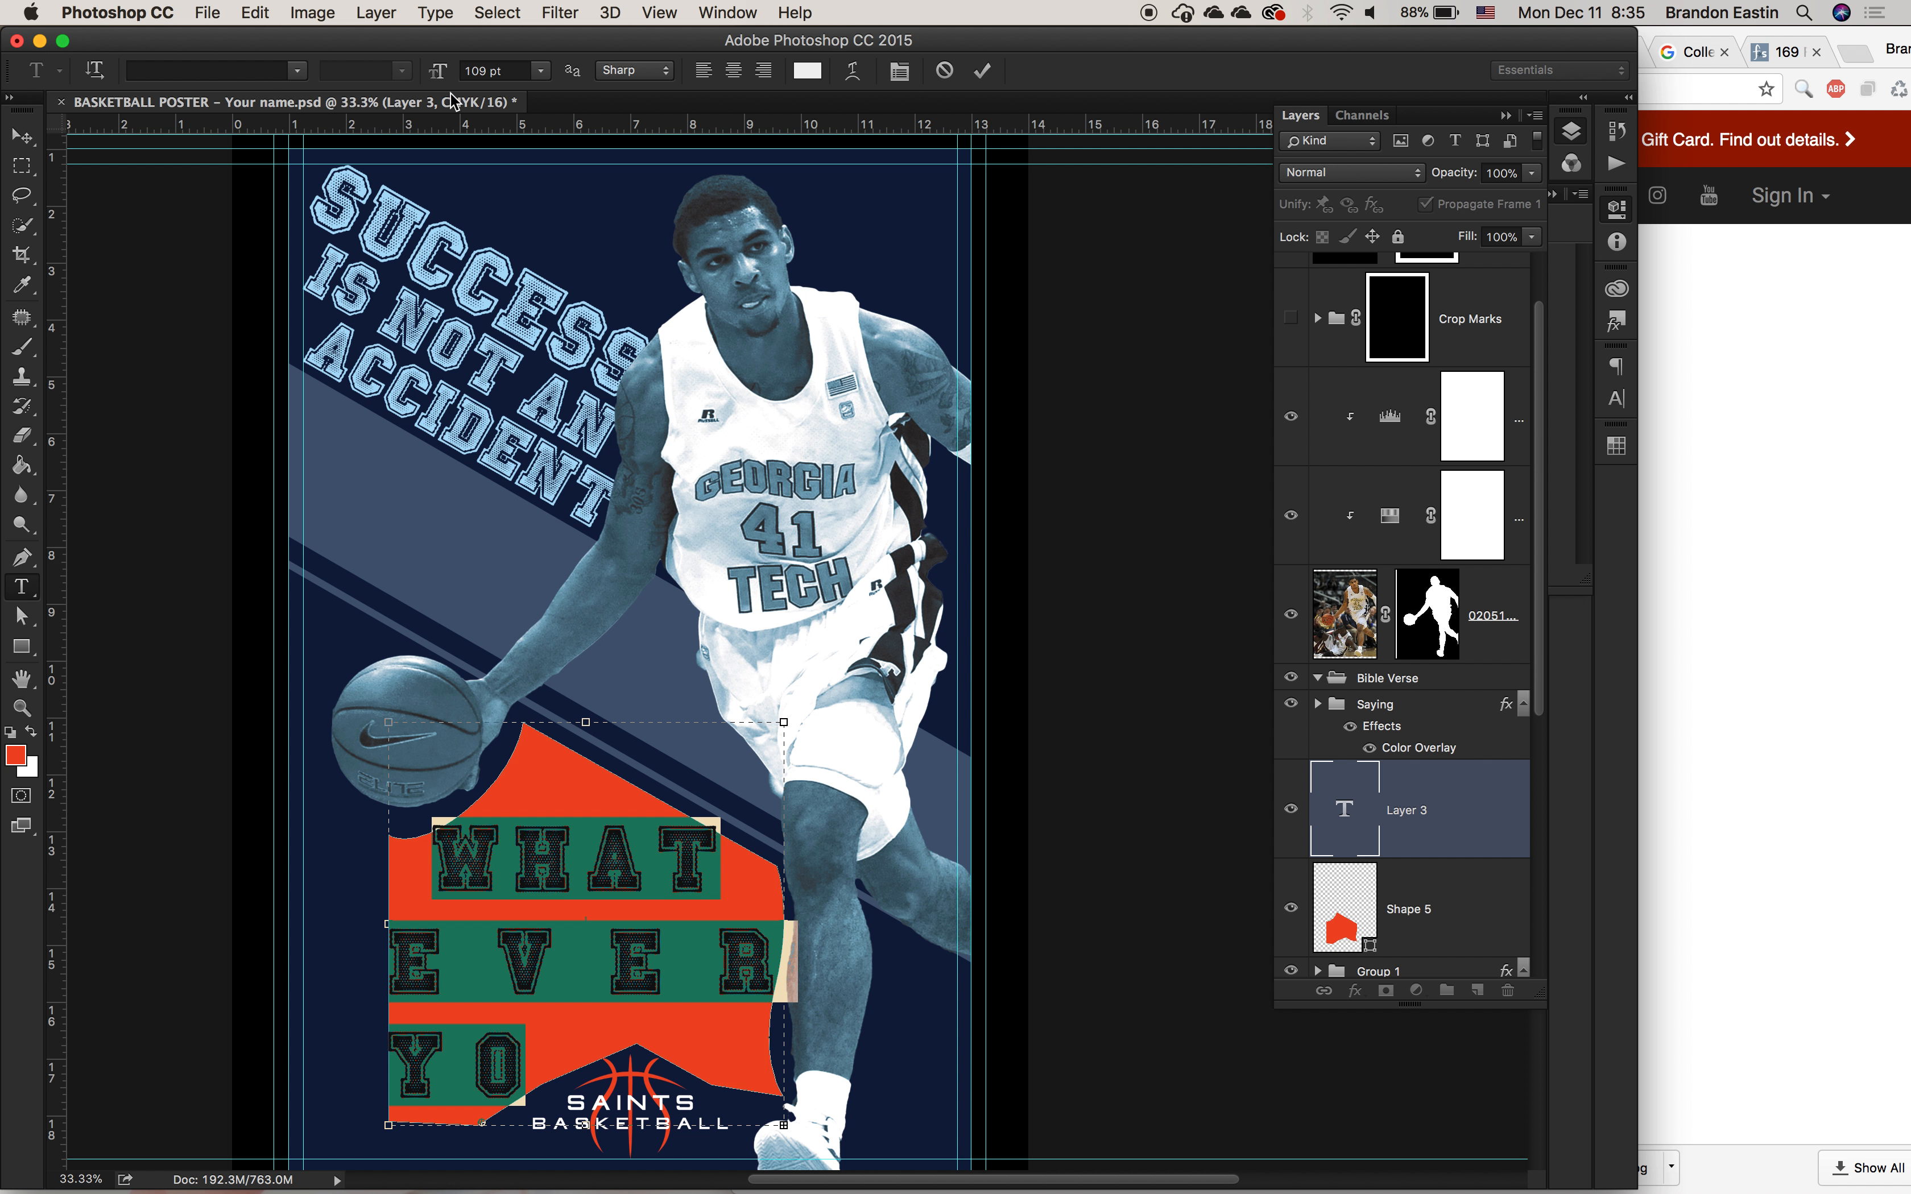
Step: Set the verse text's font to Century Gothic Regular
{"action": "left_click", "coordinate": [225, 71]}
{"action": "type", "text": "centr"}
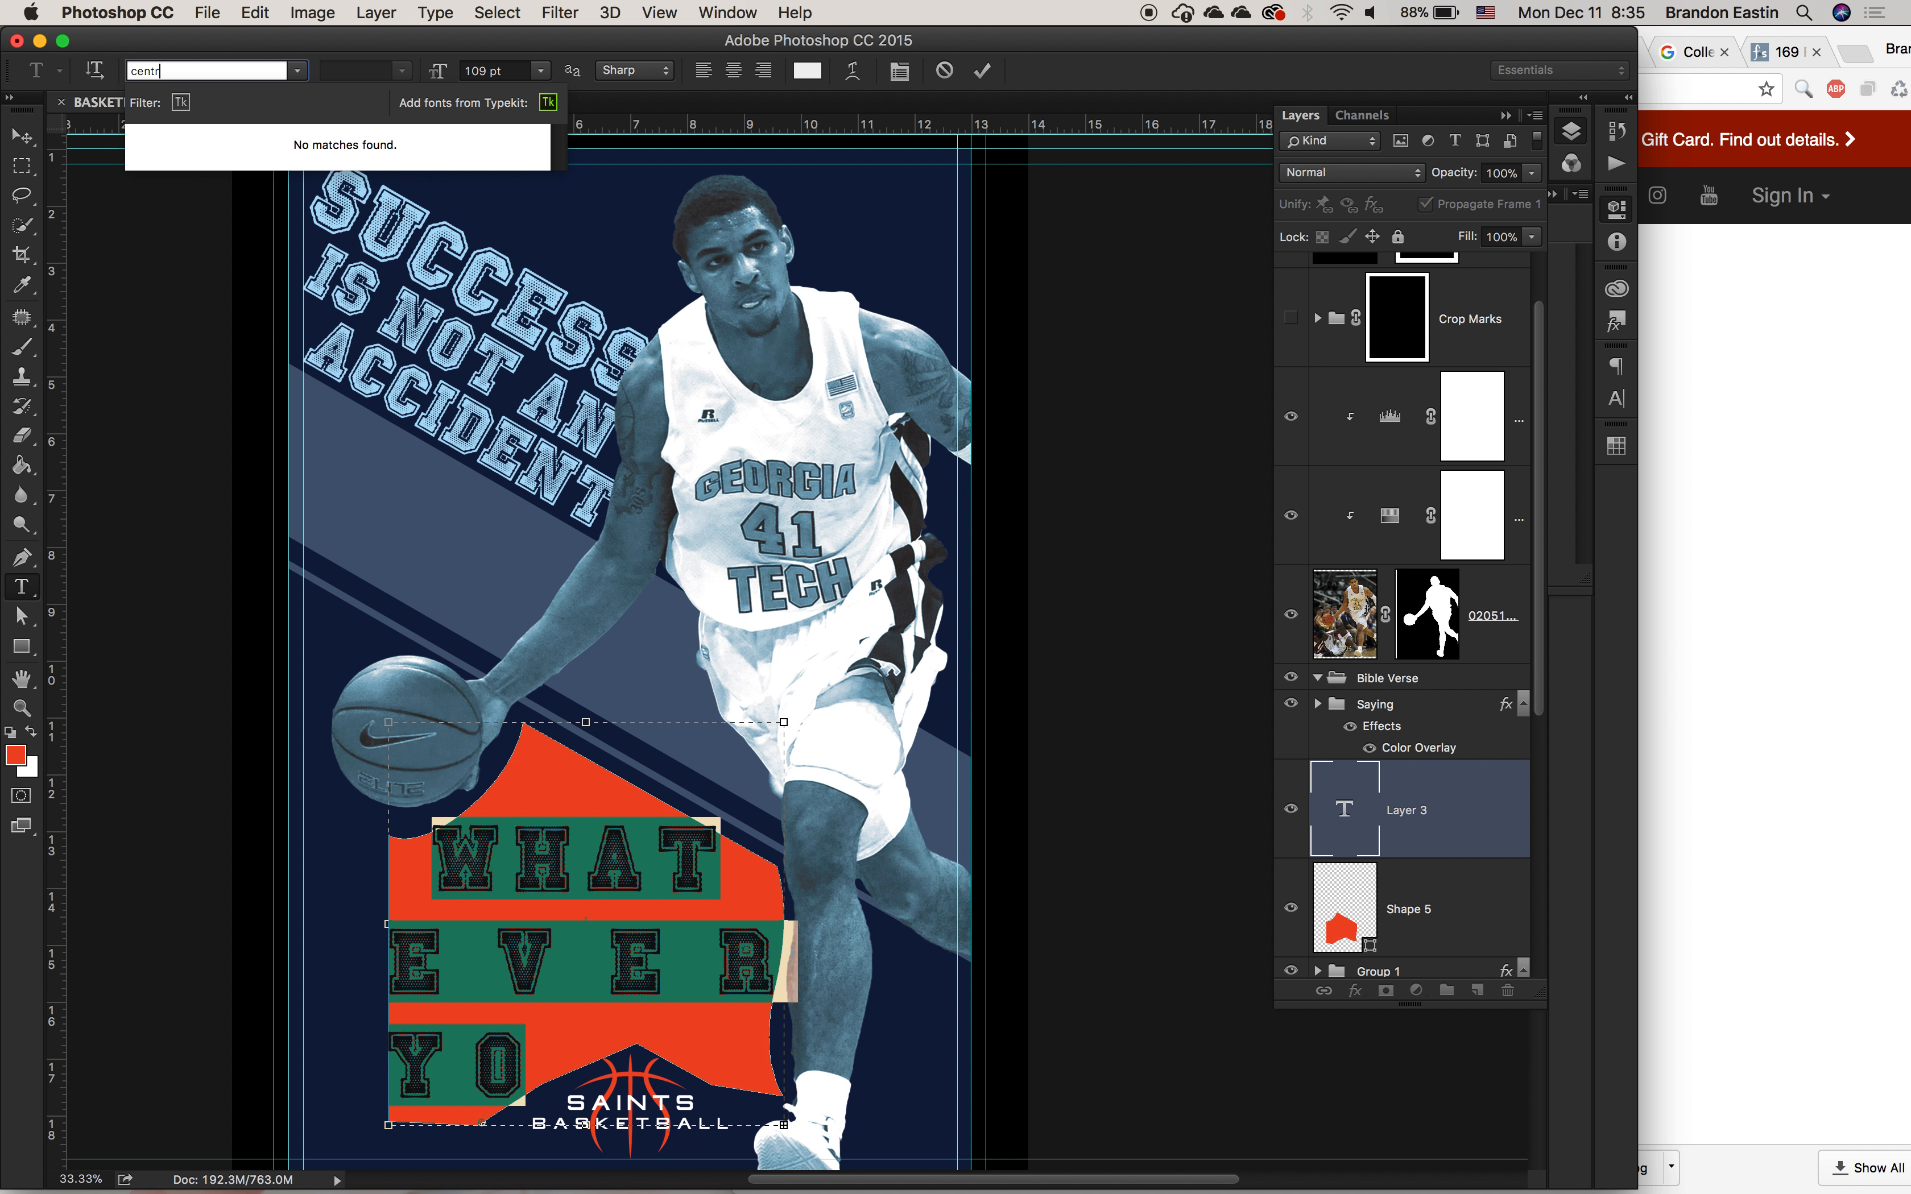
{"action": "key", "text": "BackSpace"}
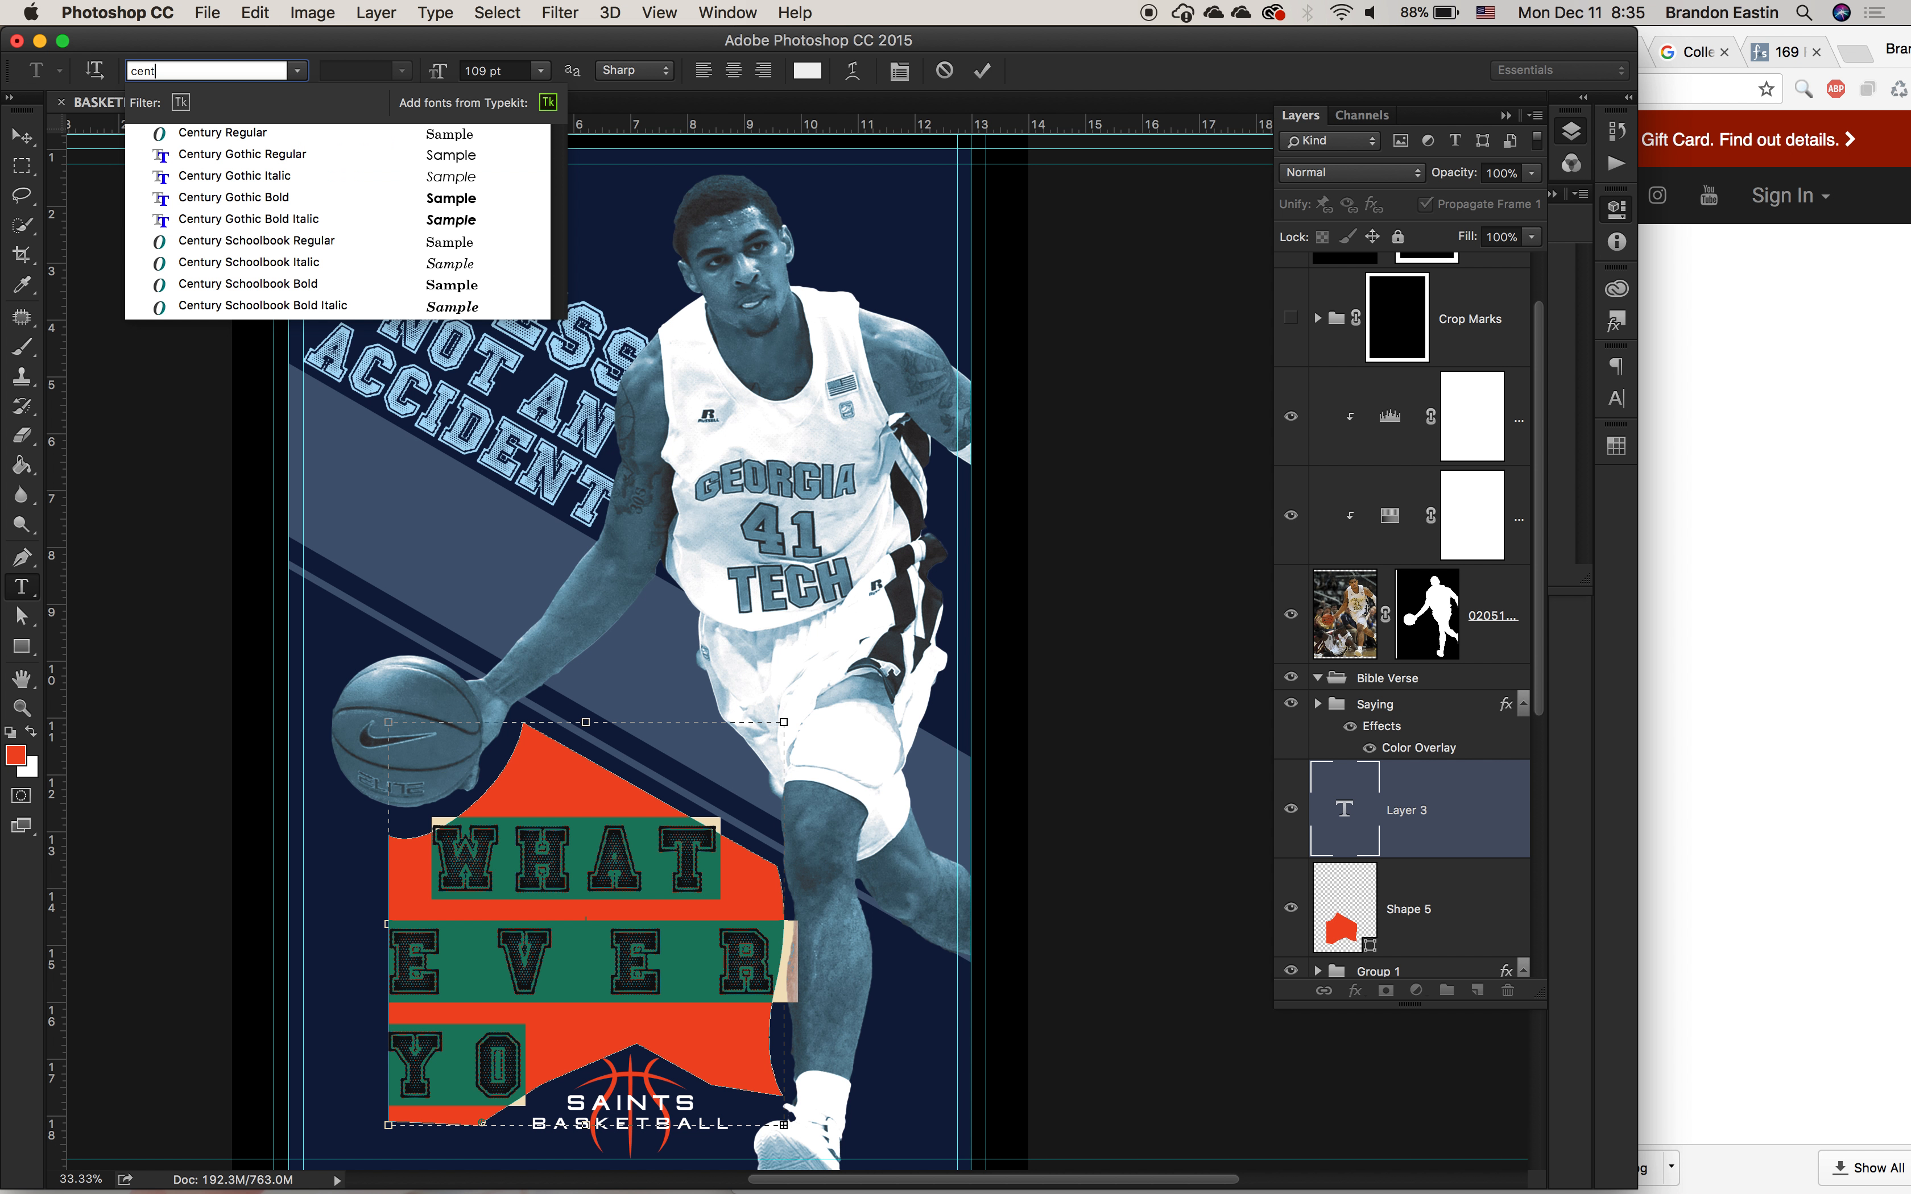
{"action": "type", "text": "e"}
{"action": "key", "text": "BackSpace"}
{"action": "left_click", "coordinate": [276, 159]}
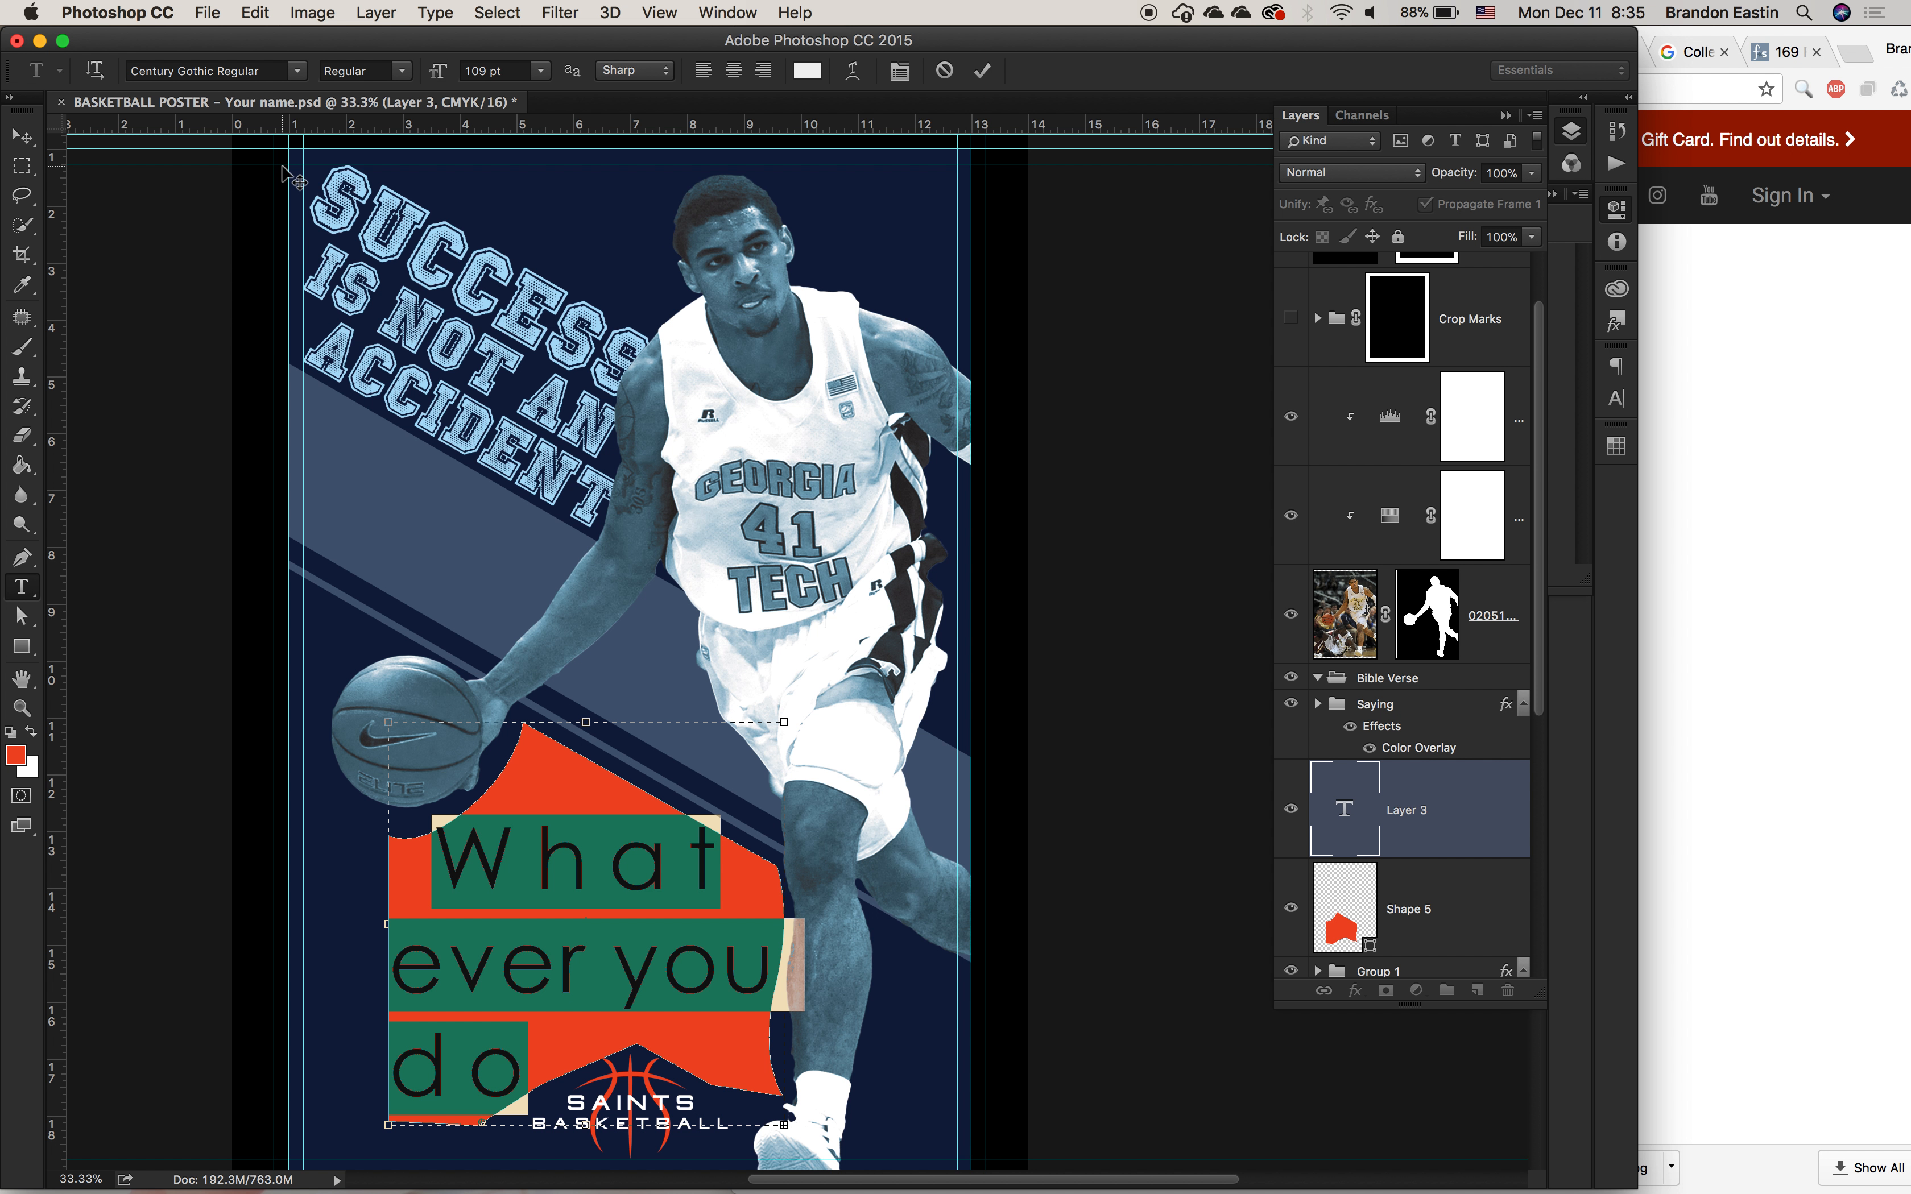
Step: Reduce the verse text to 27 pt so the whole passage fits inside the orange shape
{"action": "left_click", "coordinate": [540, 72]}
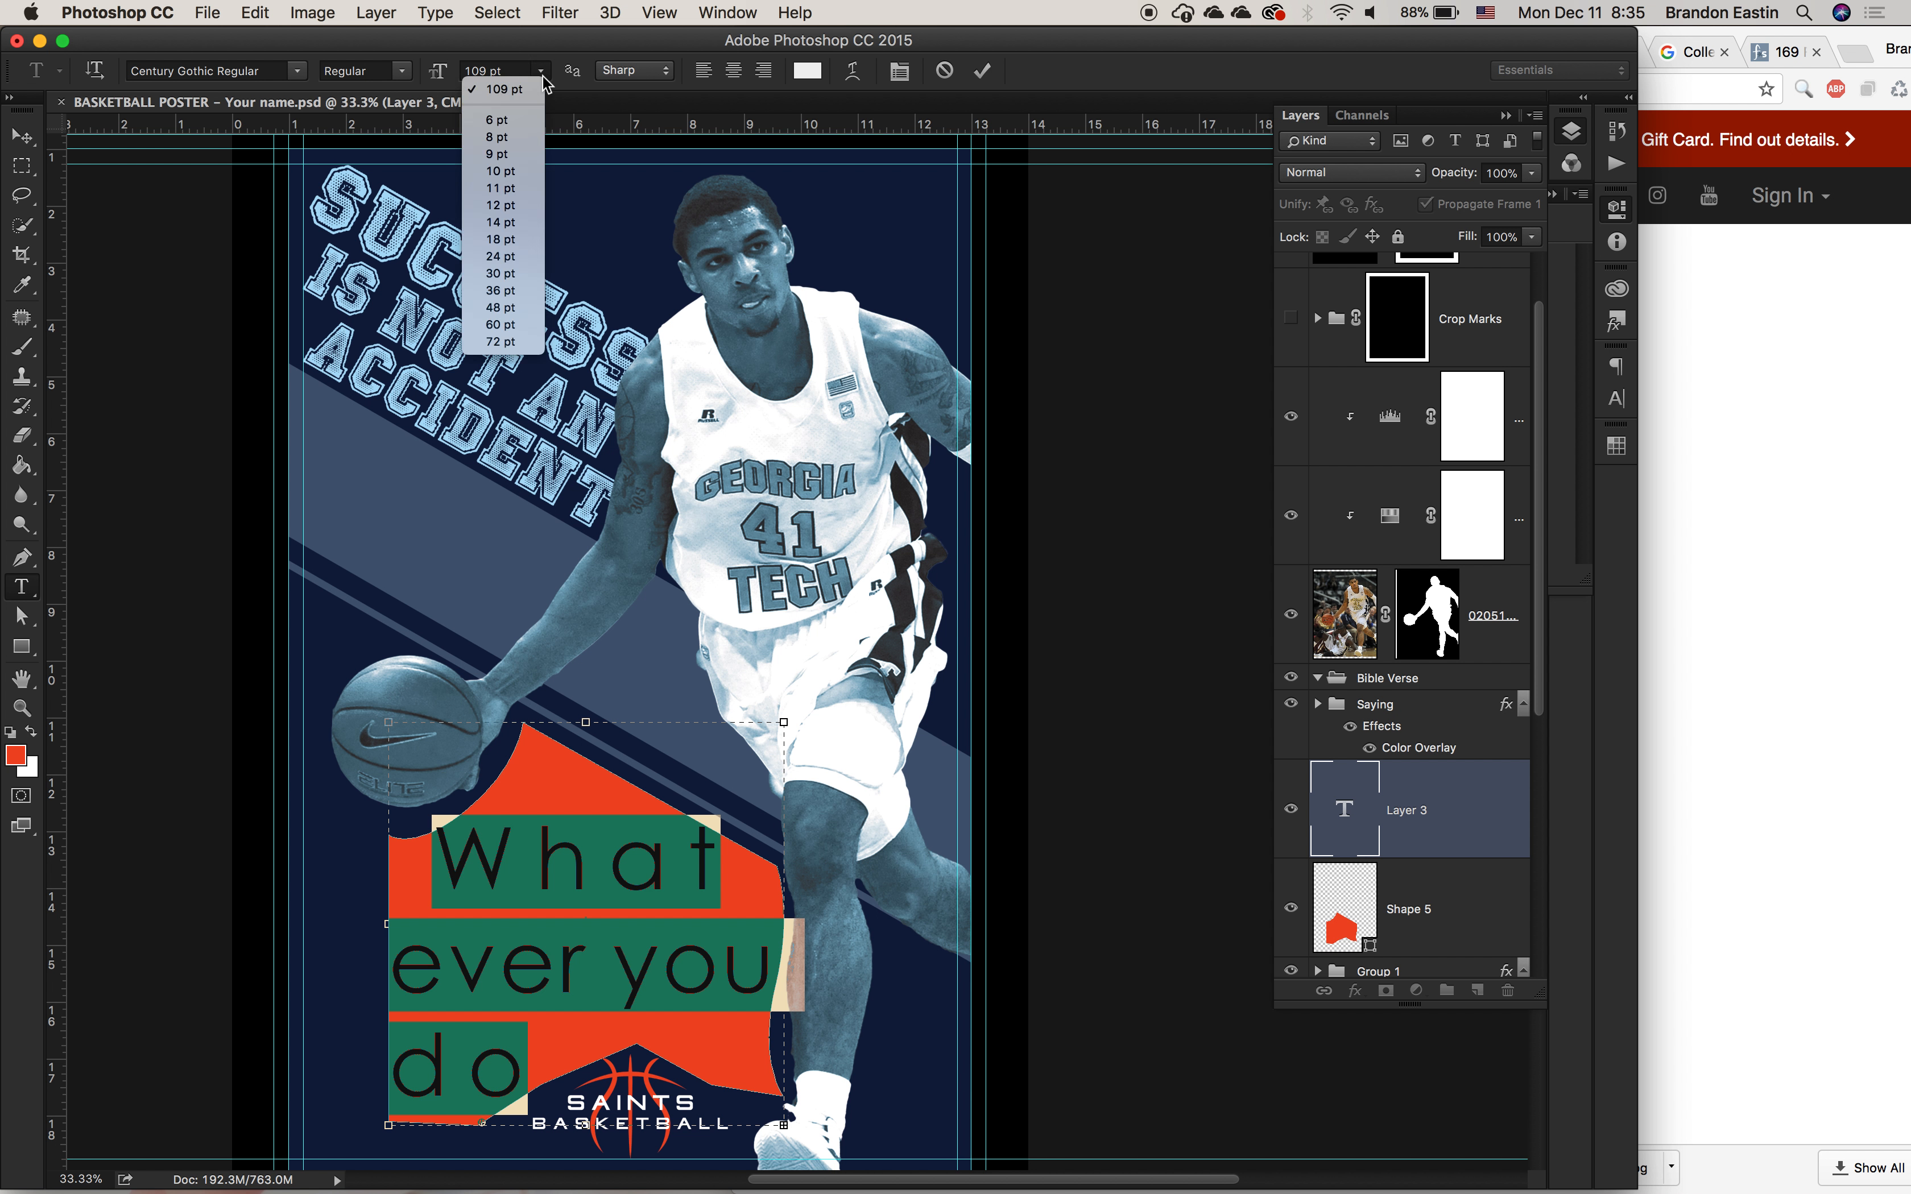
{"action": "left_click", "coordinate": [535, 246]}
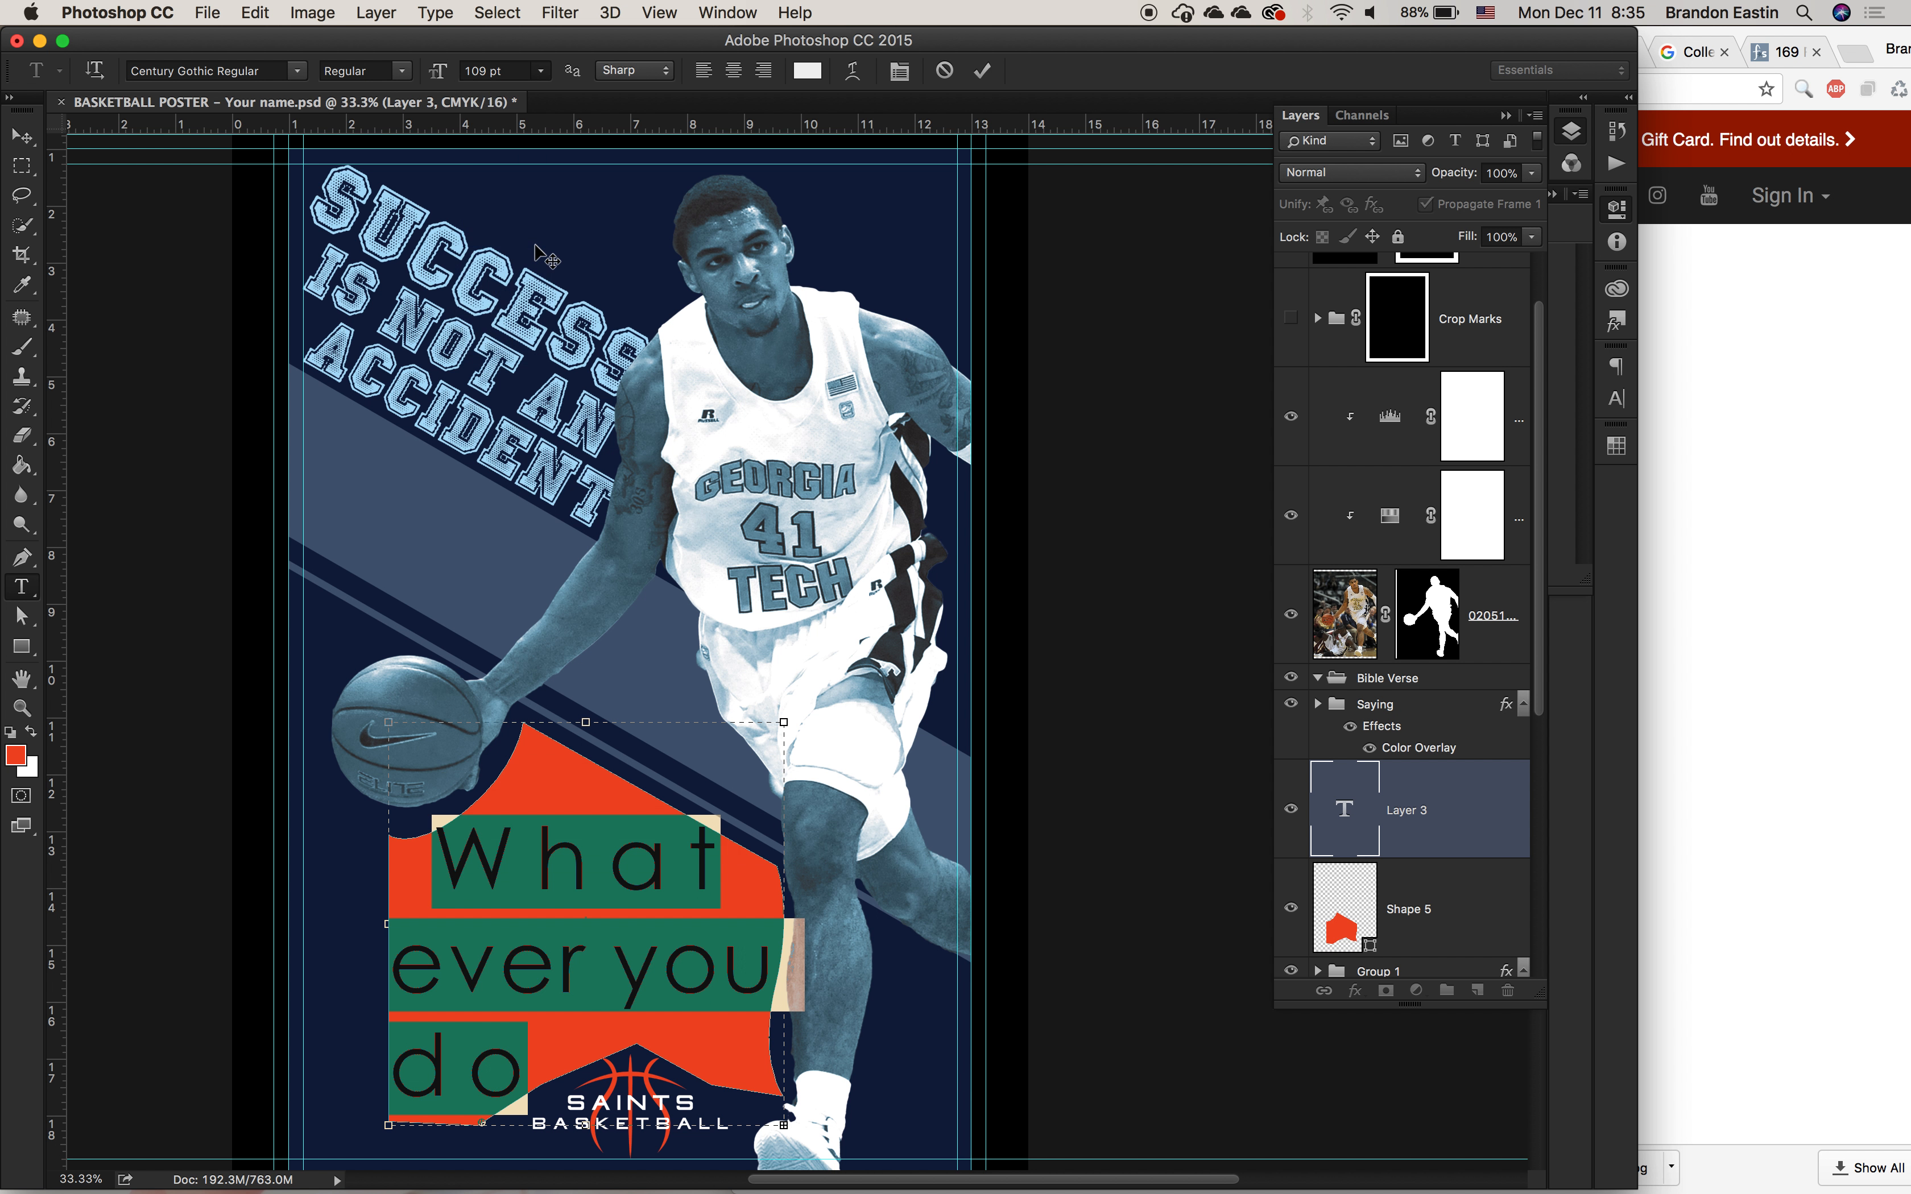
{"action": "left_click", "coordinate": [540, 73]}
{"action": "left_click", "coordinate": [535, 290]}
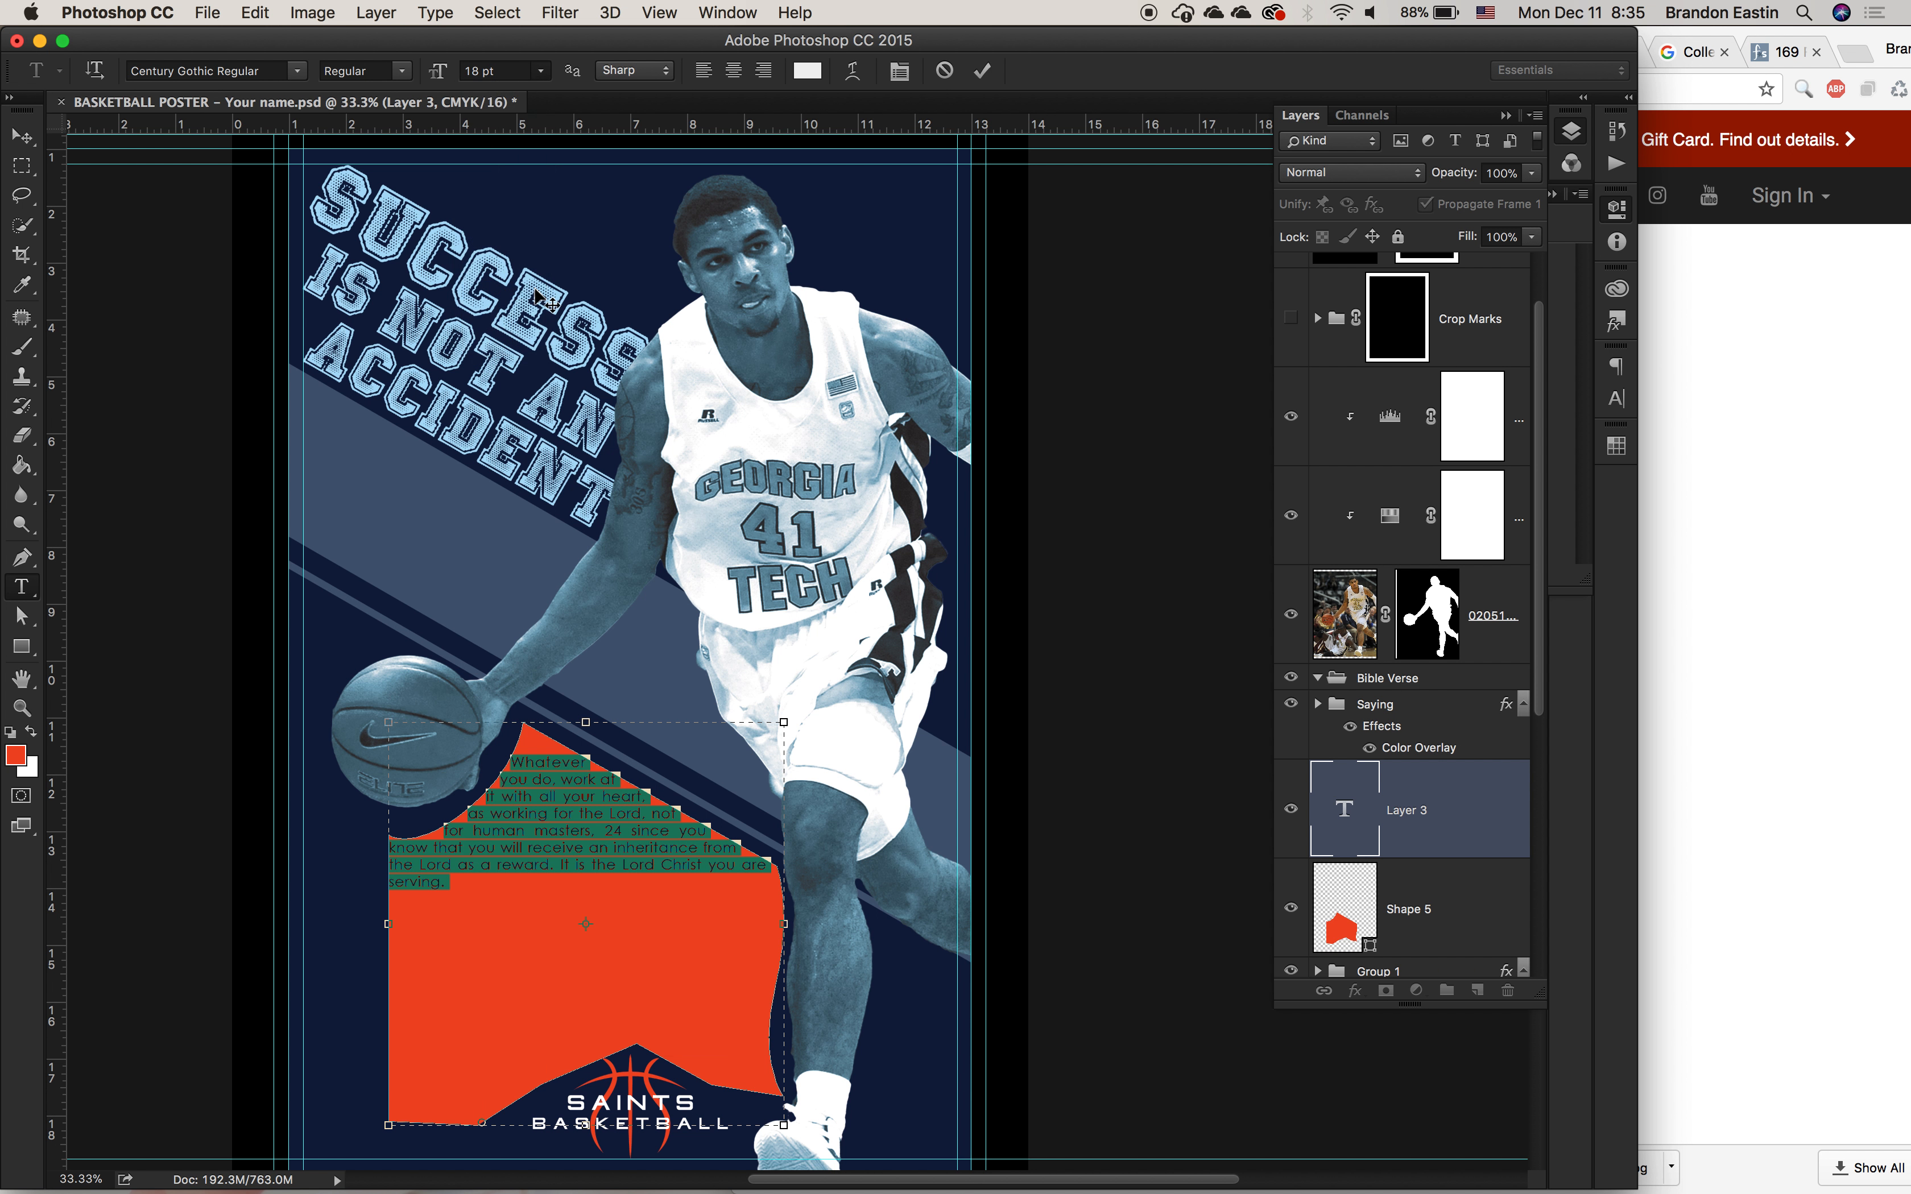
{"action": "left_click", "coordinate": [538, 79]}
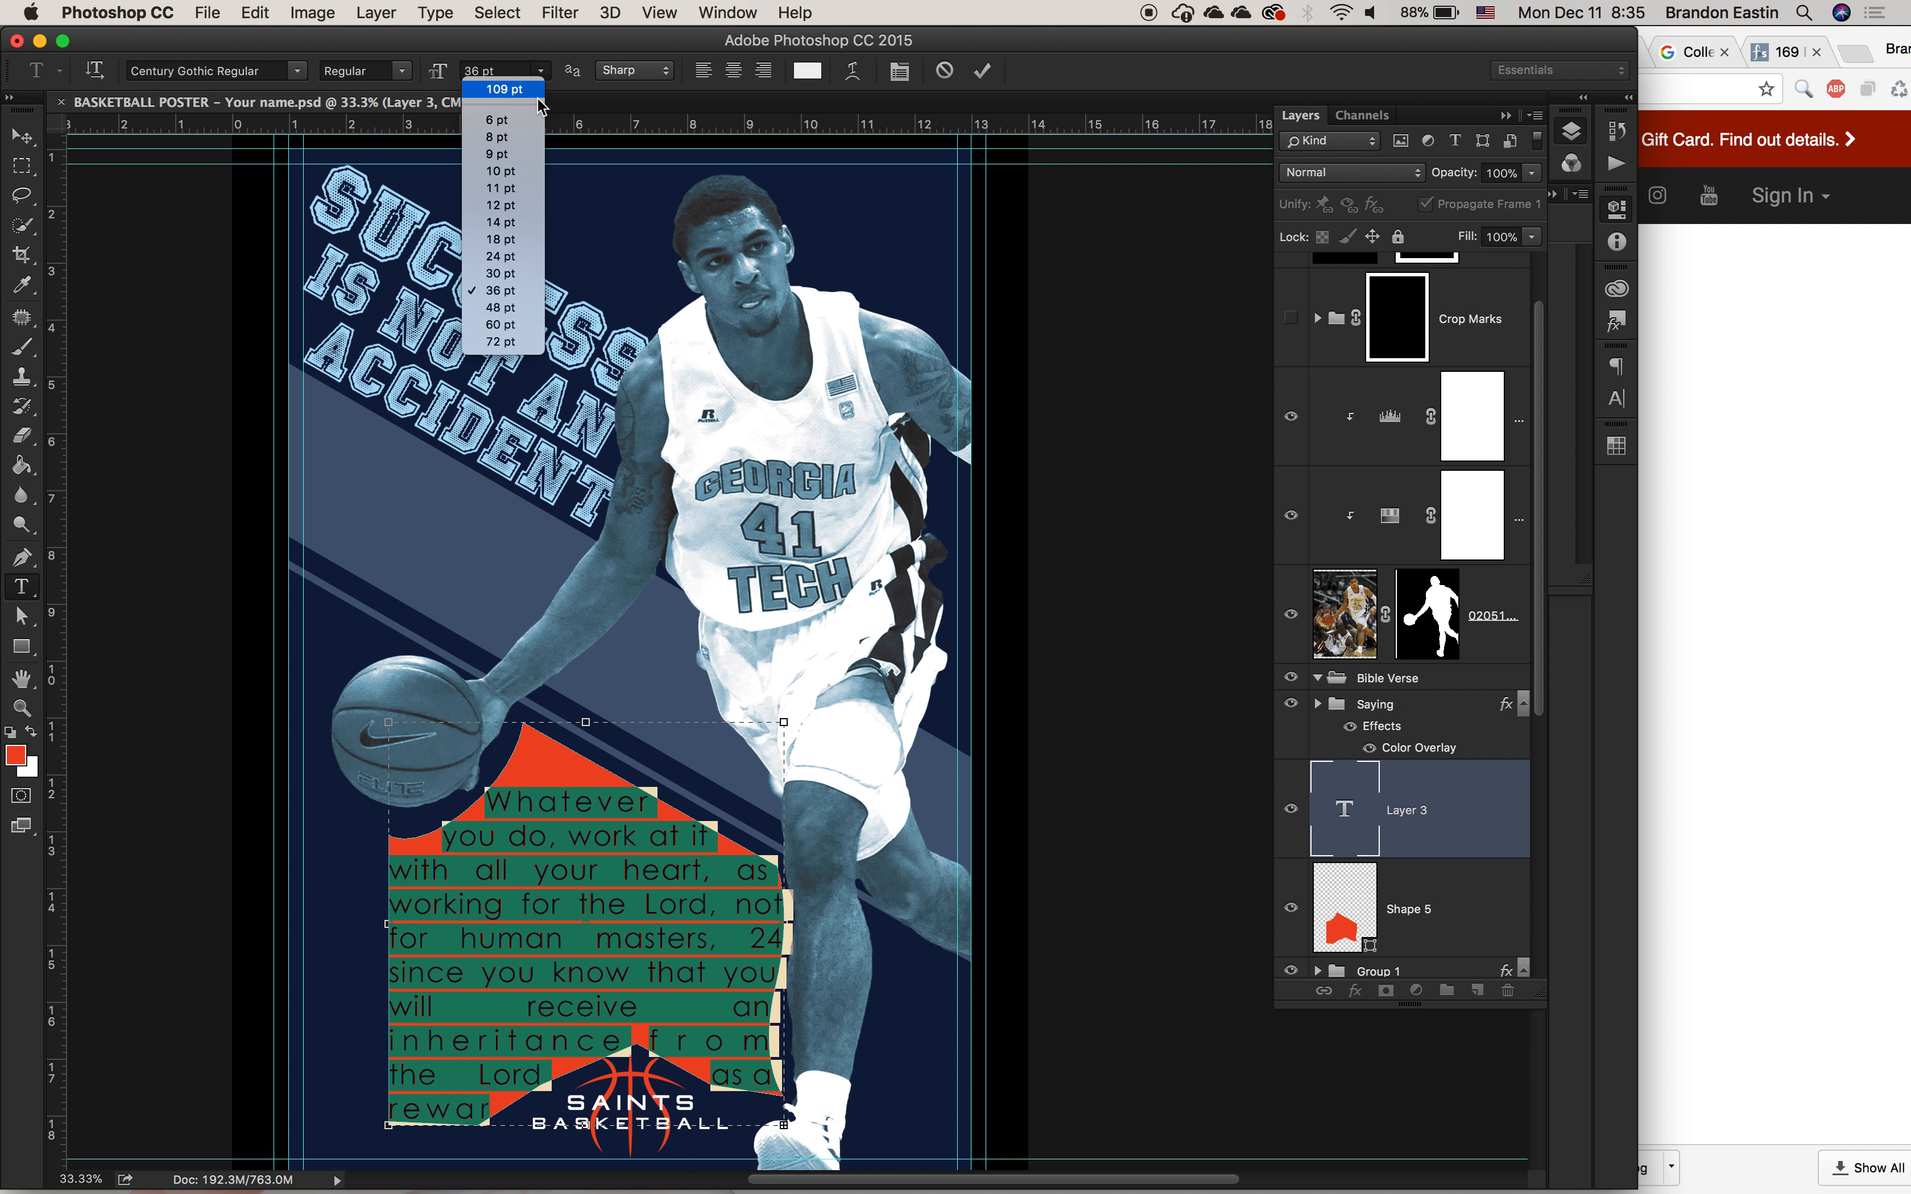
{"action": "left_click", "coordinate": [534, 258]}
{"action": "left_click", "coordinate": [441, 73]}
{"action": "left_click_drag", "start_coordinate": [441, 73], "coordinate": [445, 75]}
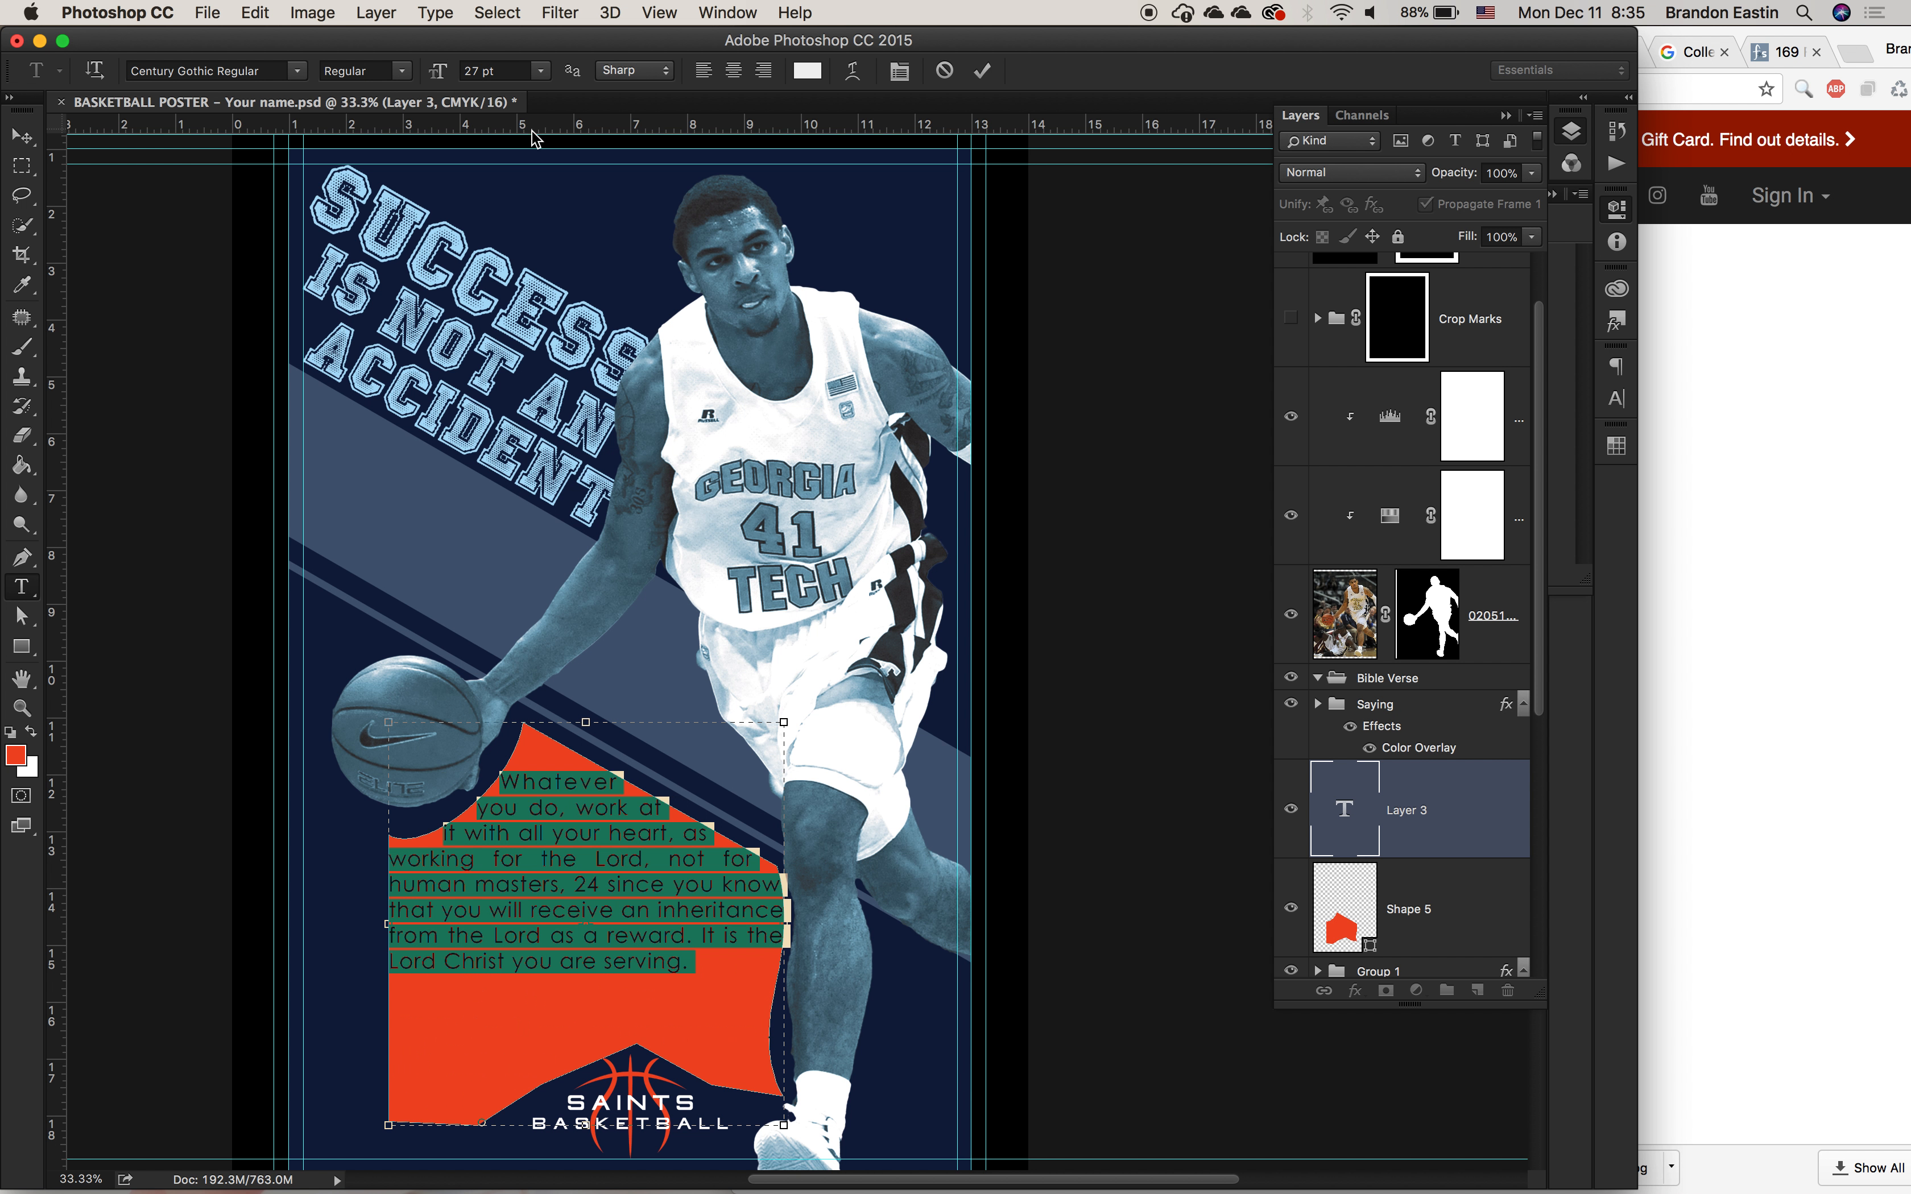
{"action": "key", "text": "Escape"}
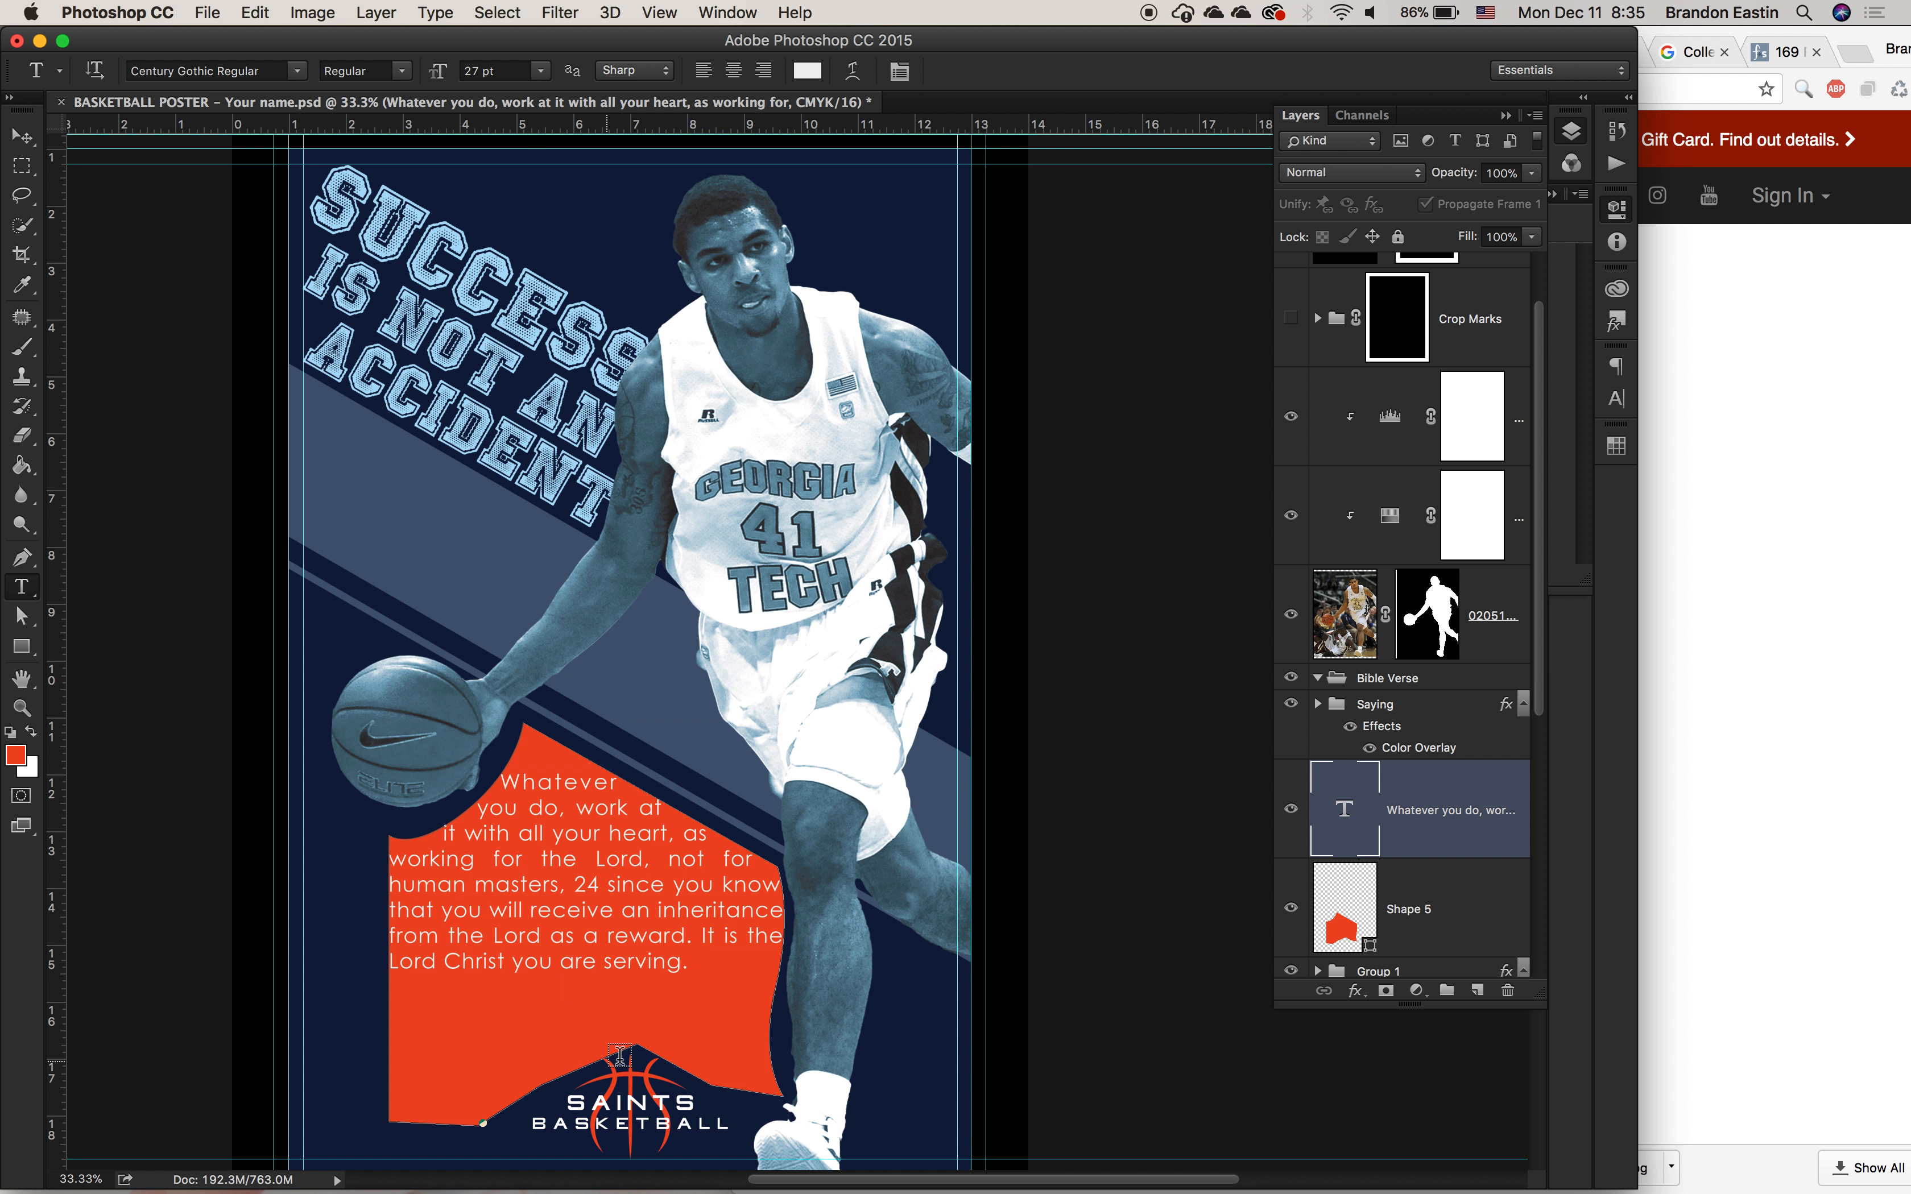
Step: Add the reference "Colossians 3:23-24" on a new line under the verse, checking the verse numbers on the Bible page
{"action": "left_click", "coordinate": [699, 966]}
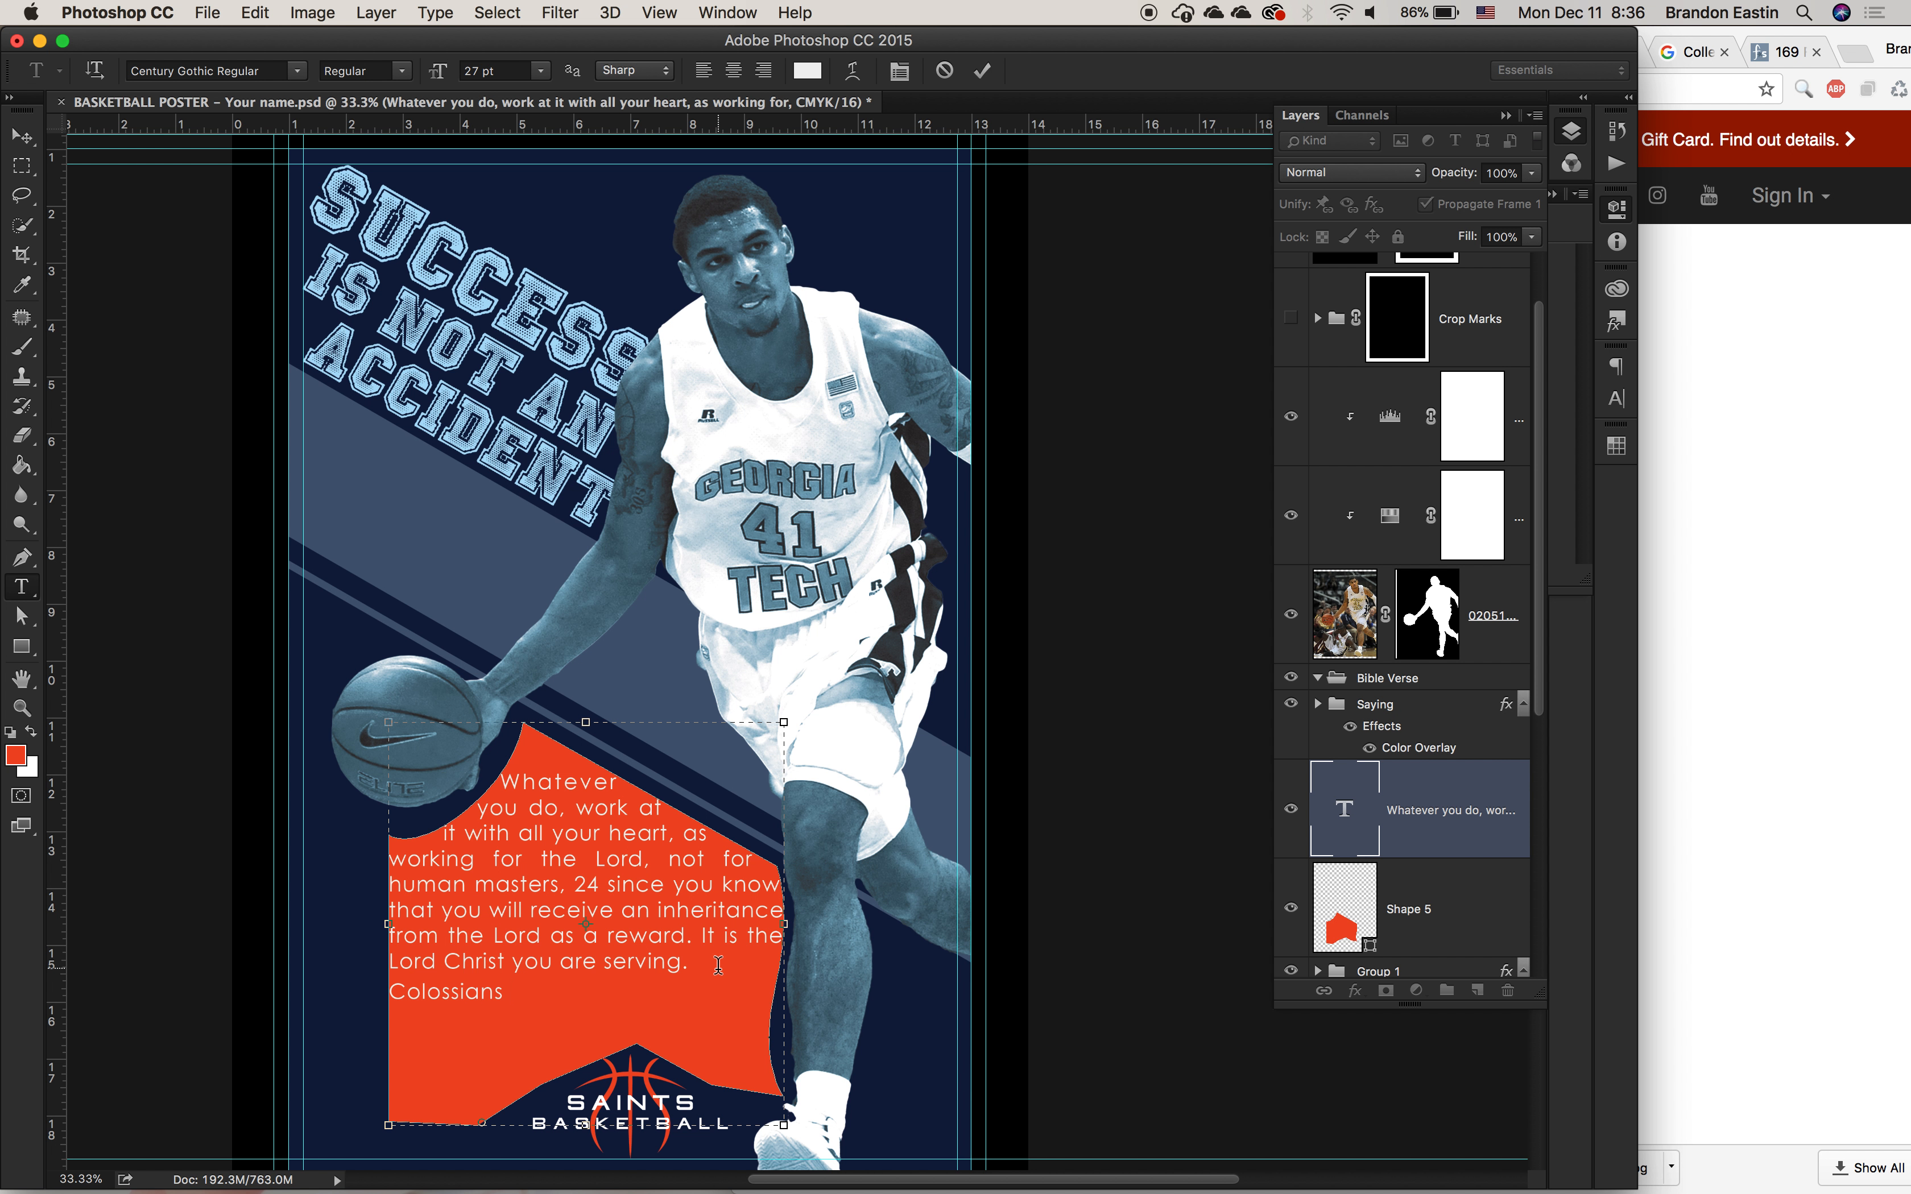
{"action": "key", "text": "ctrl+Right"}
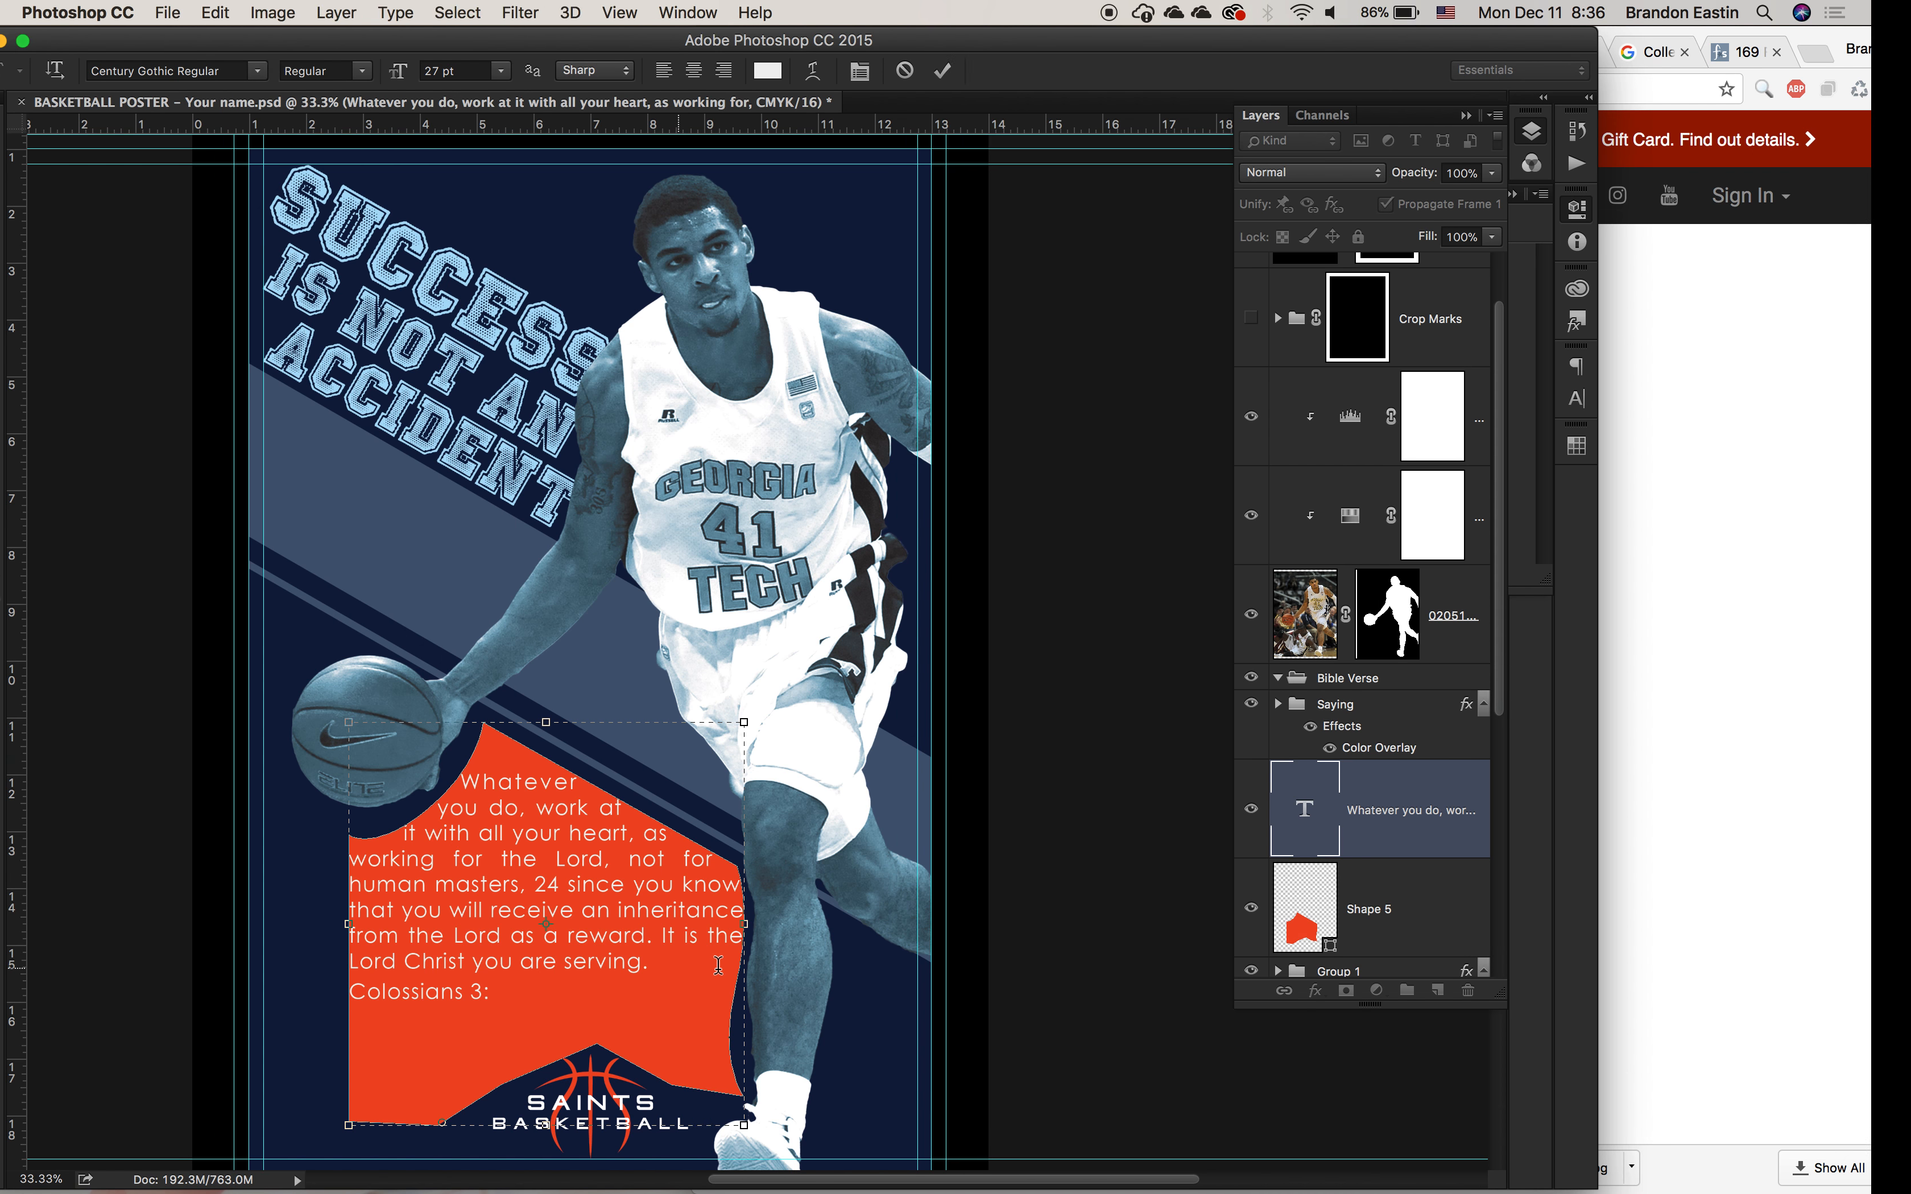
{"action": "key", "text": "ctrl+Left"}
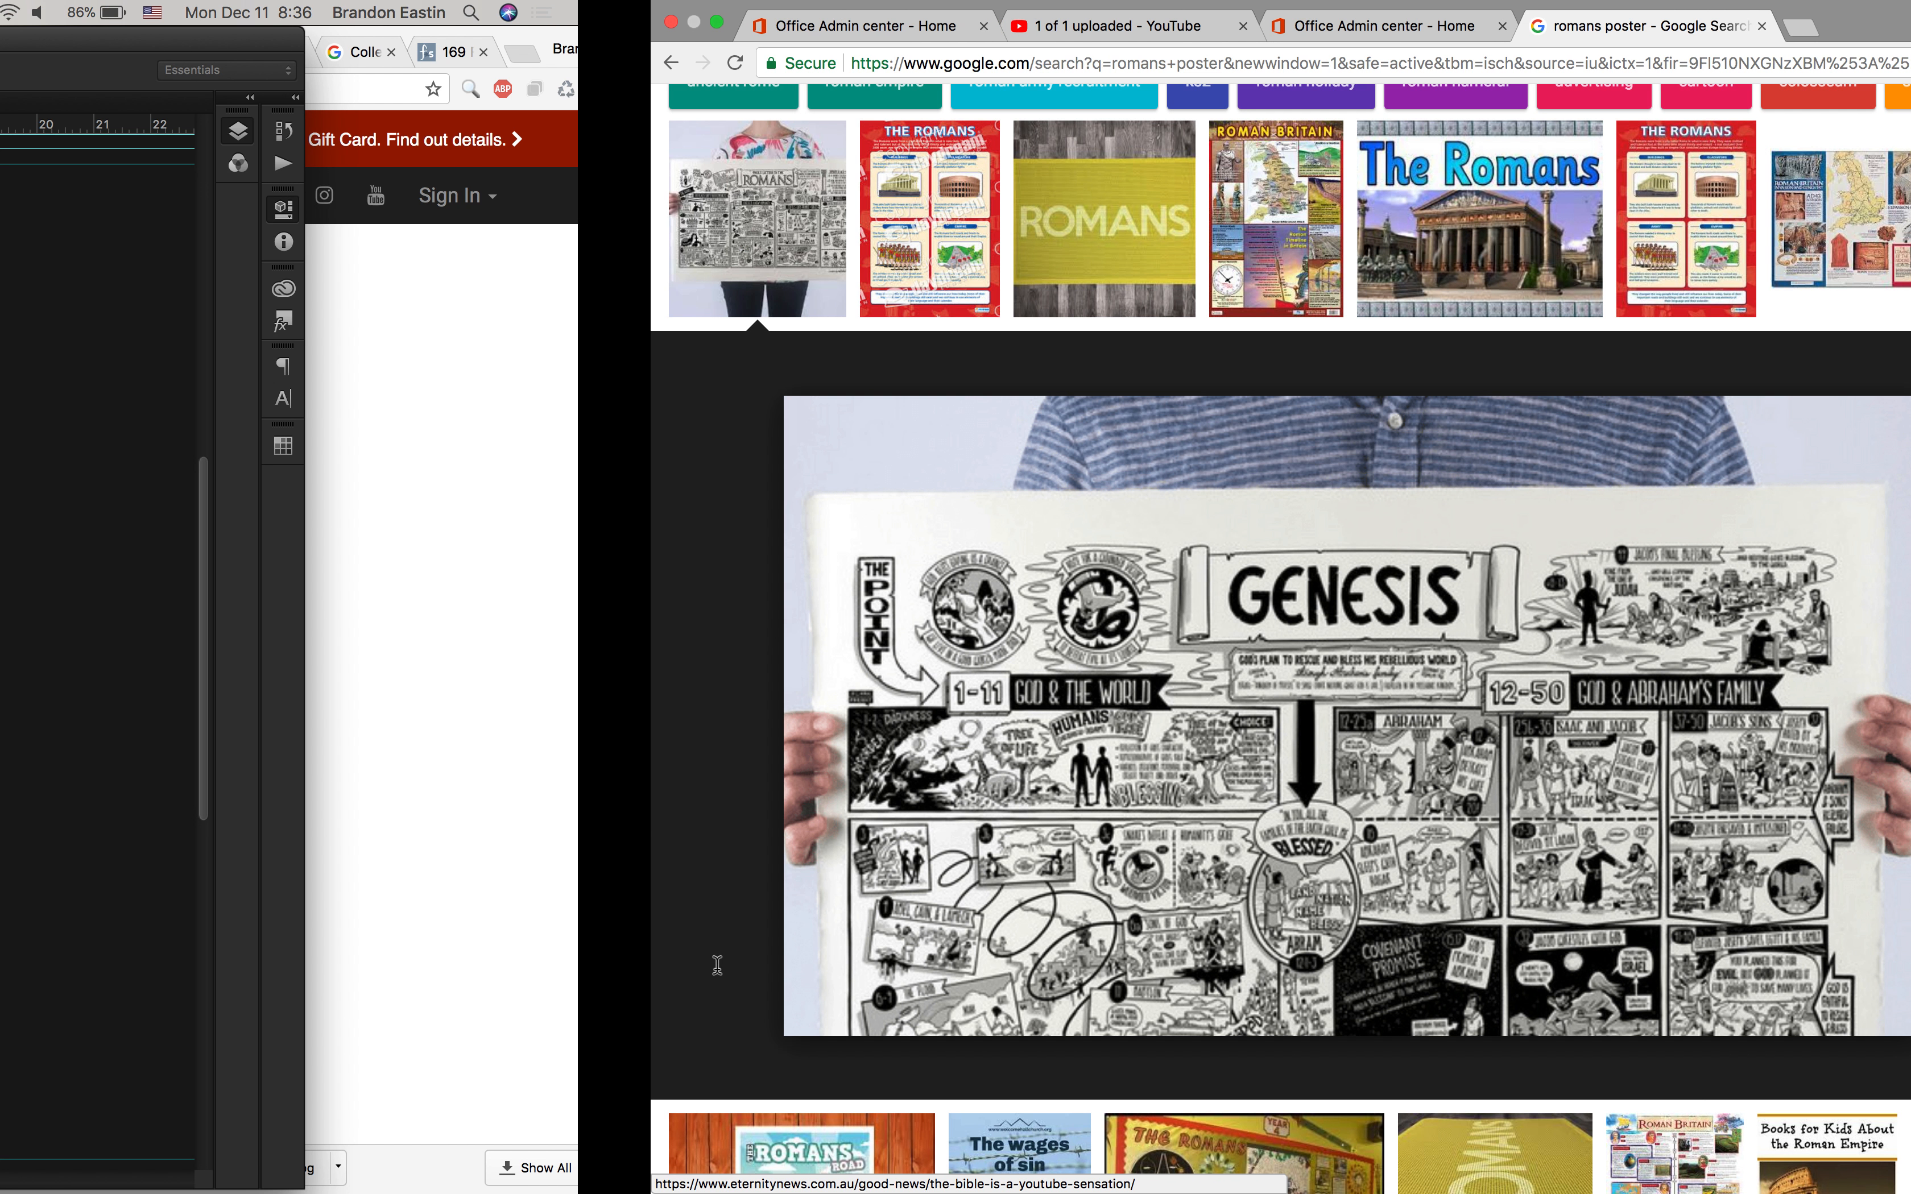
{"action": "left_click", "coordinate": [1673, 370]}
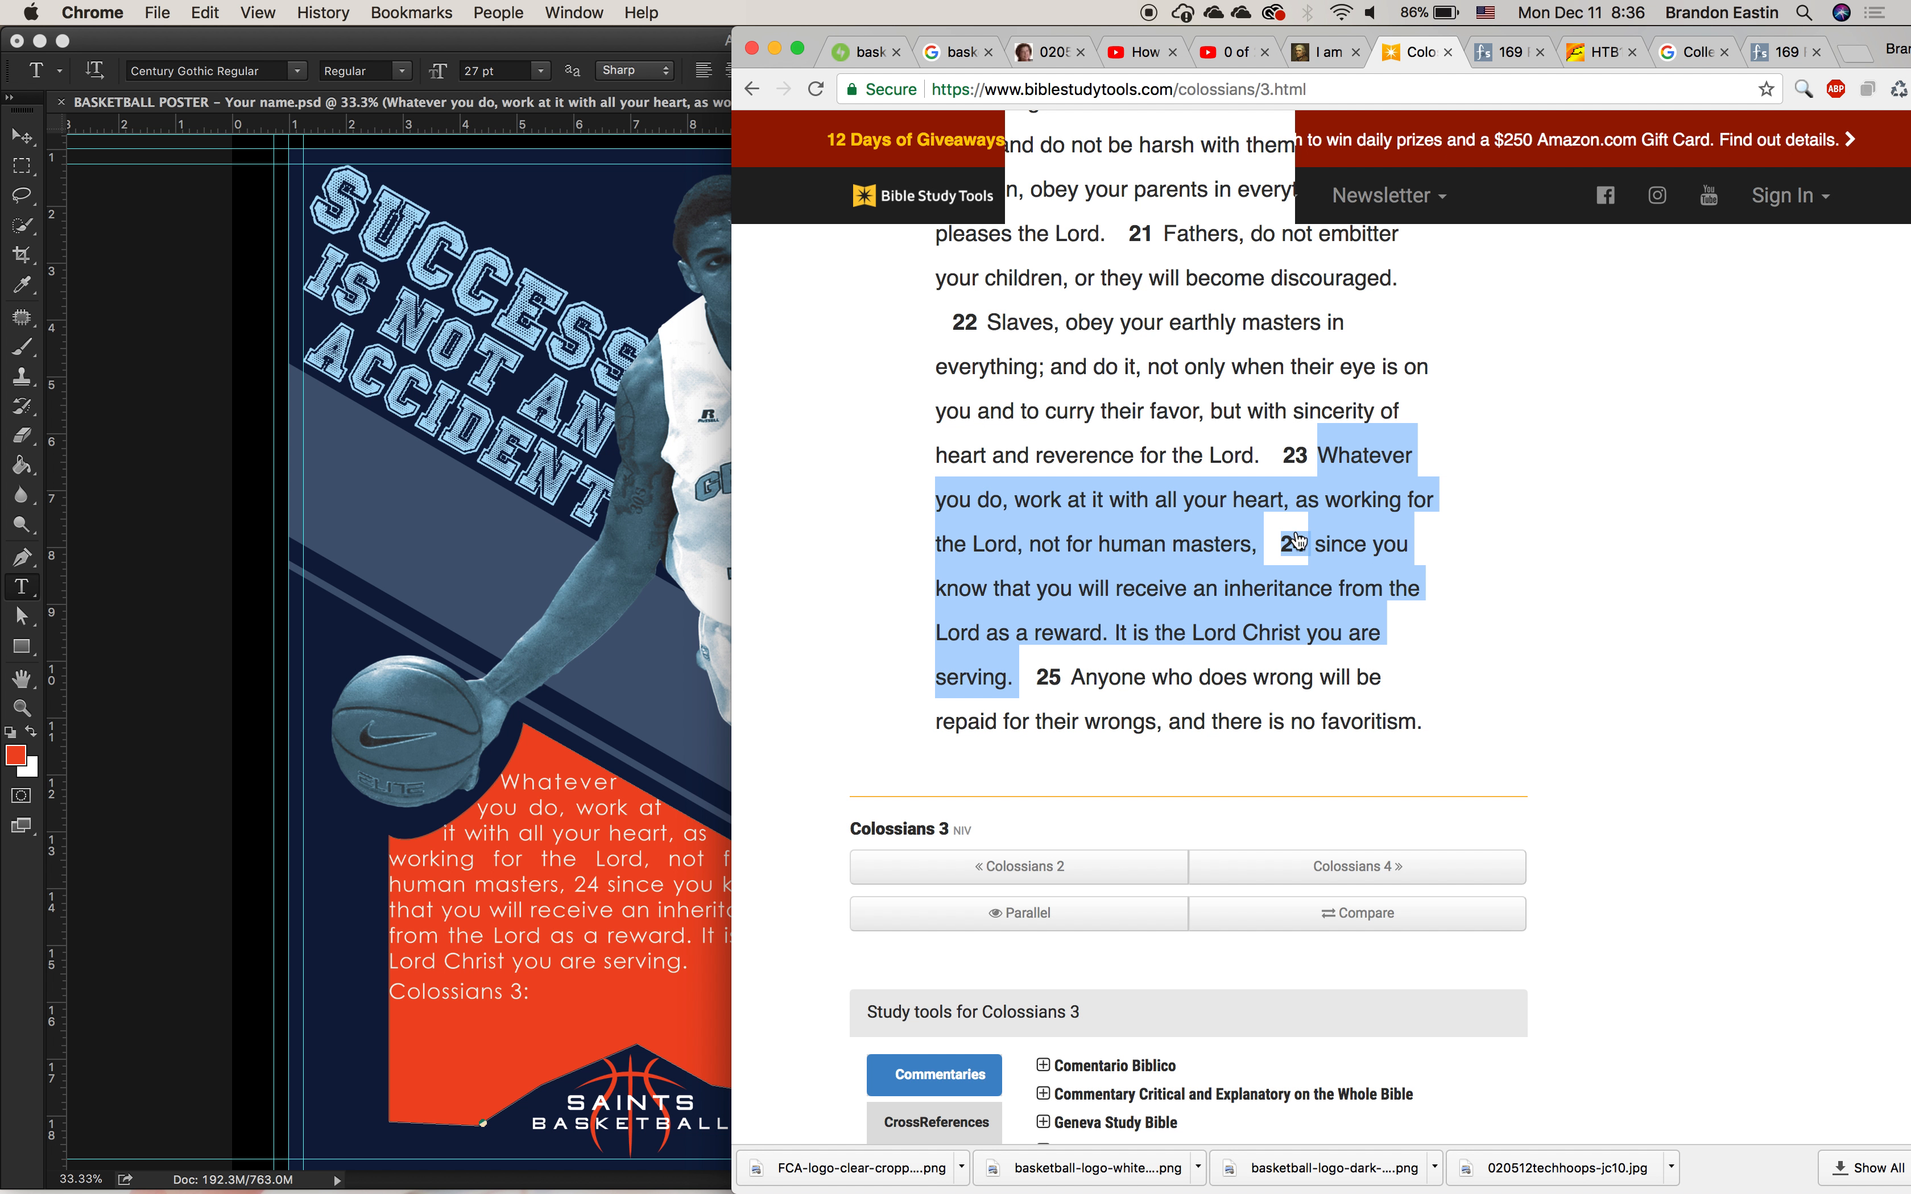
{"action": "left_click", "coordinate": [728, 719]}
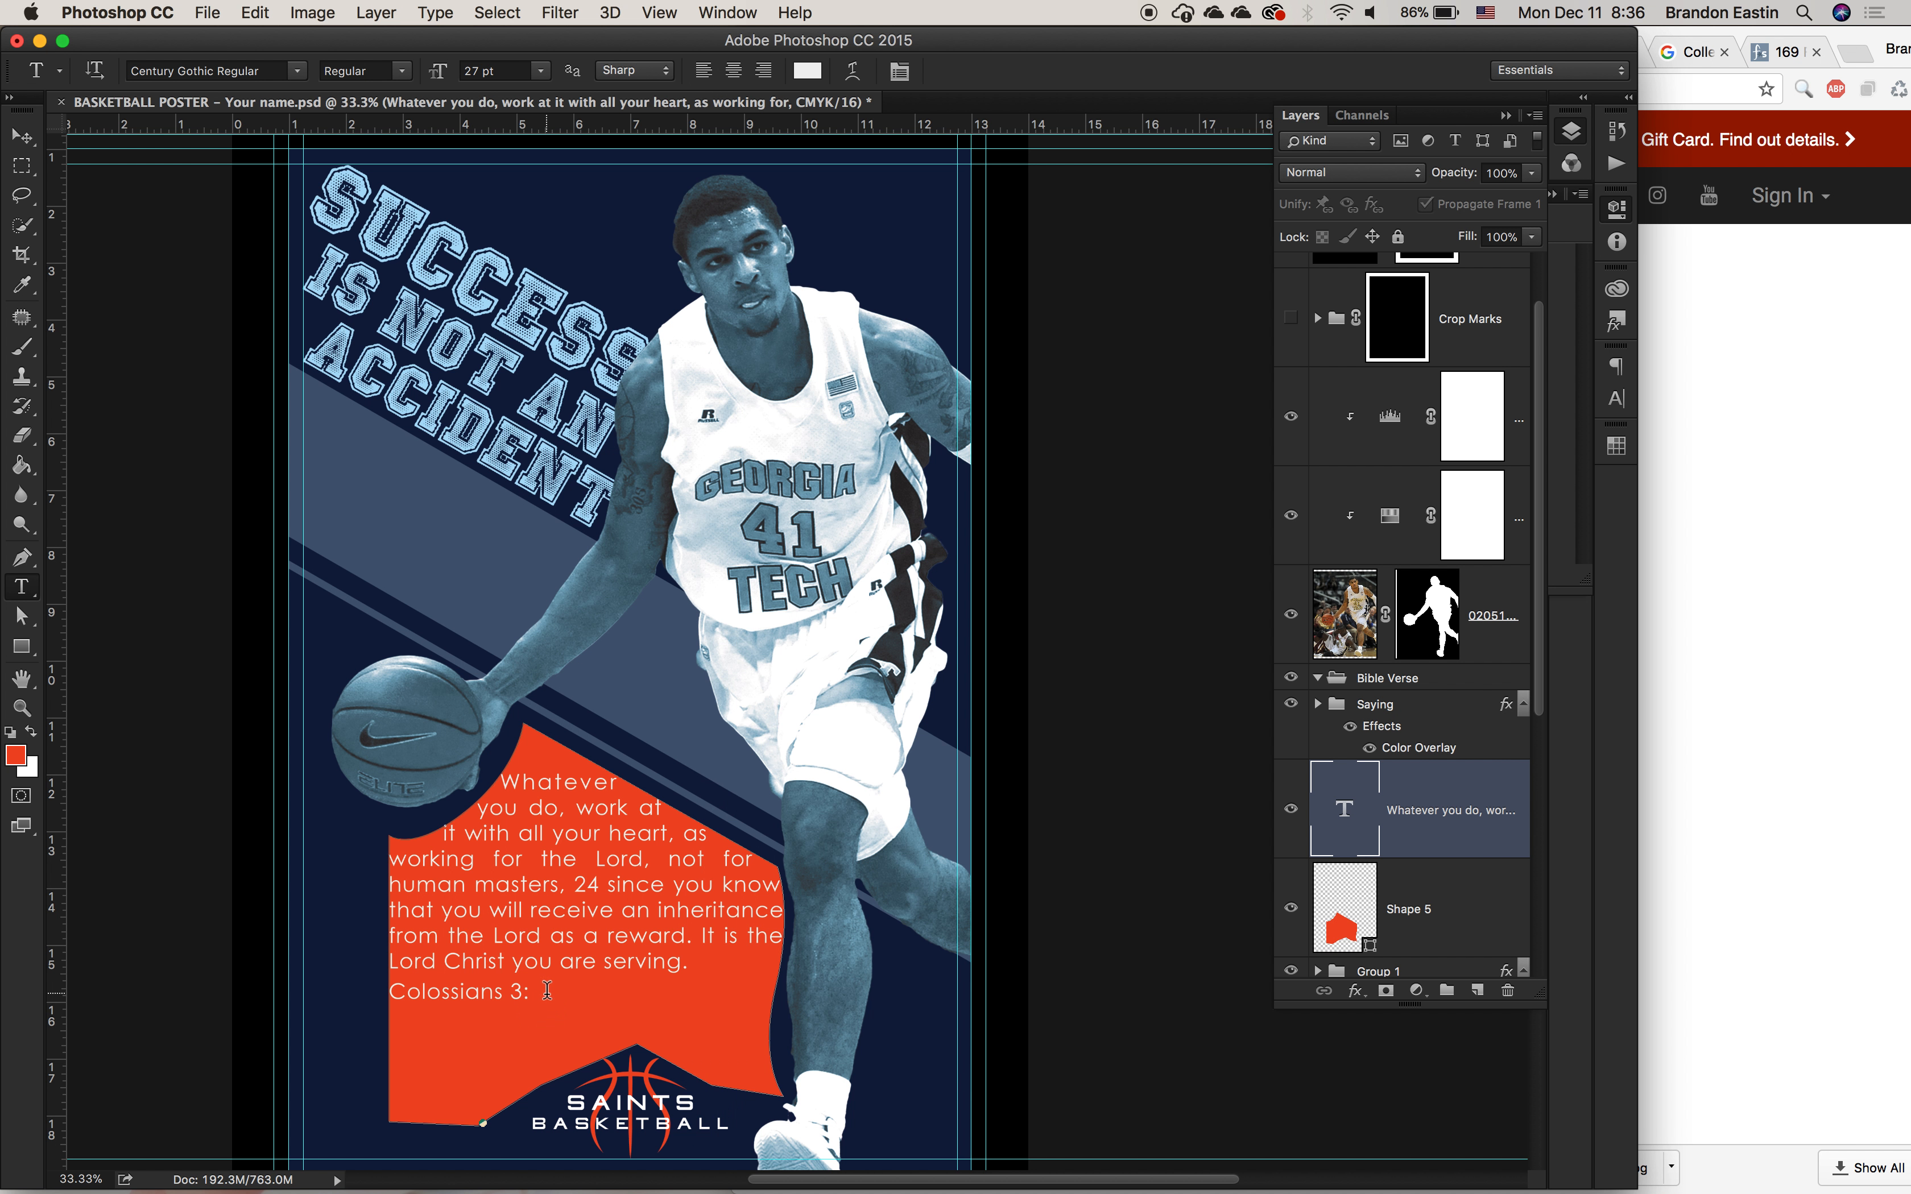
{"action": "left_click", "coordinate": [548, 991]}
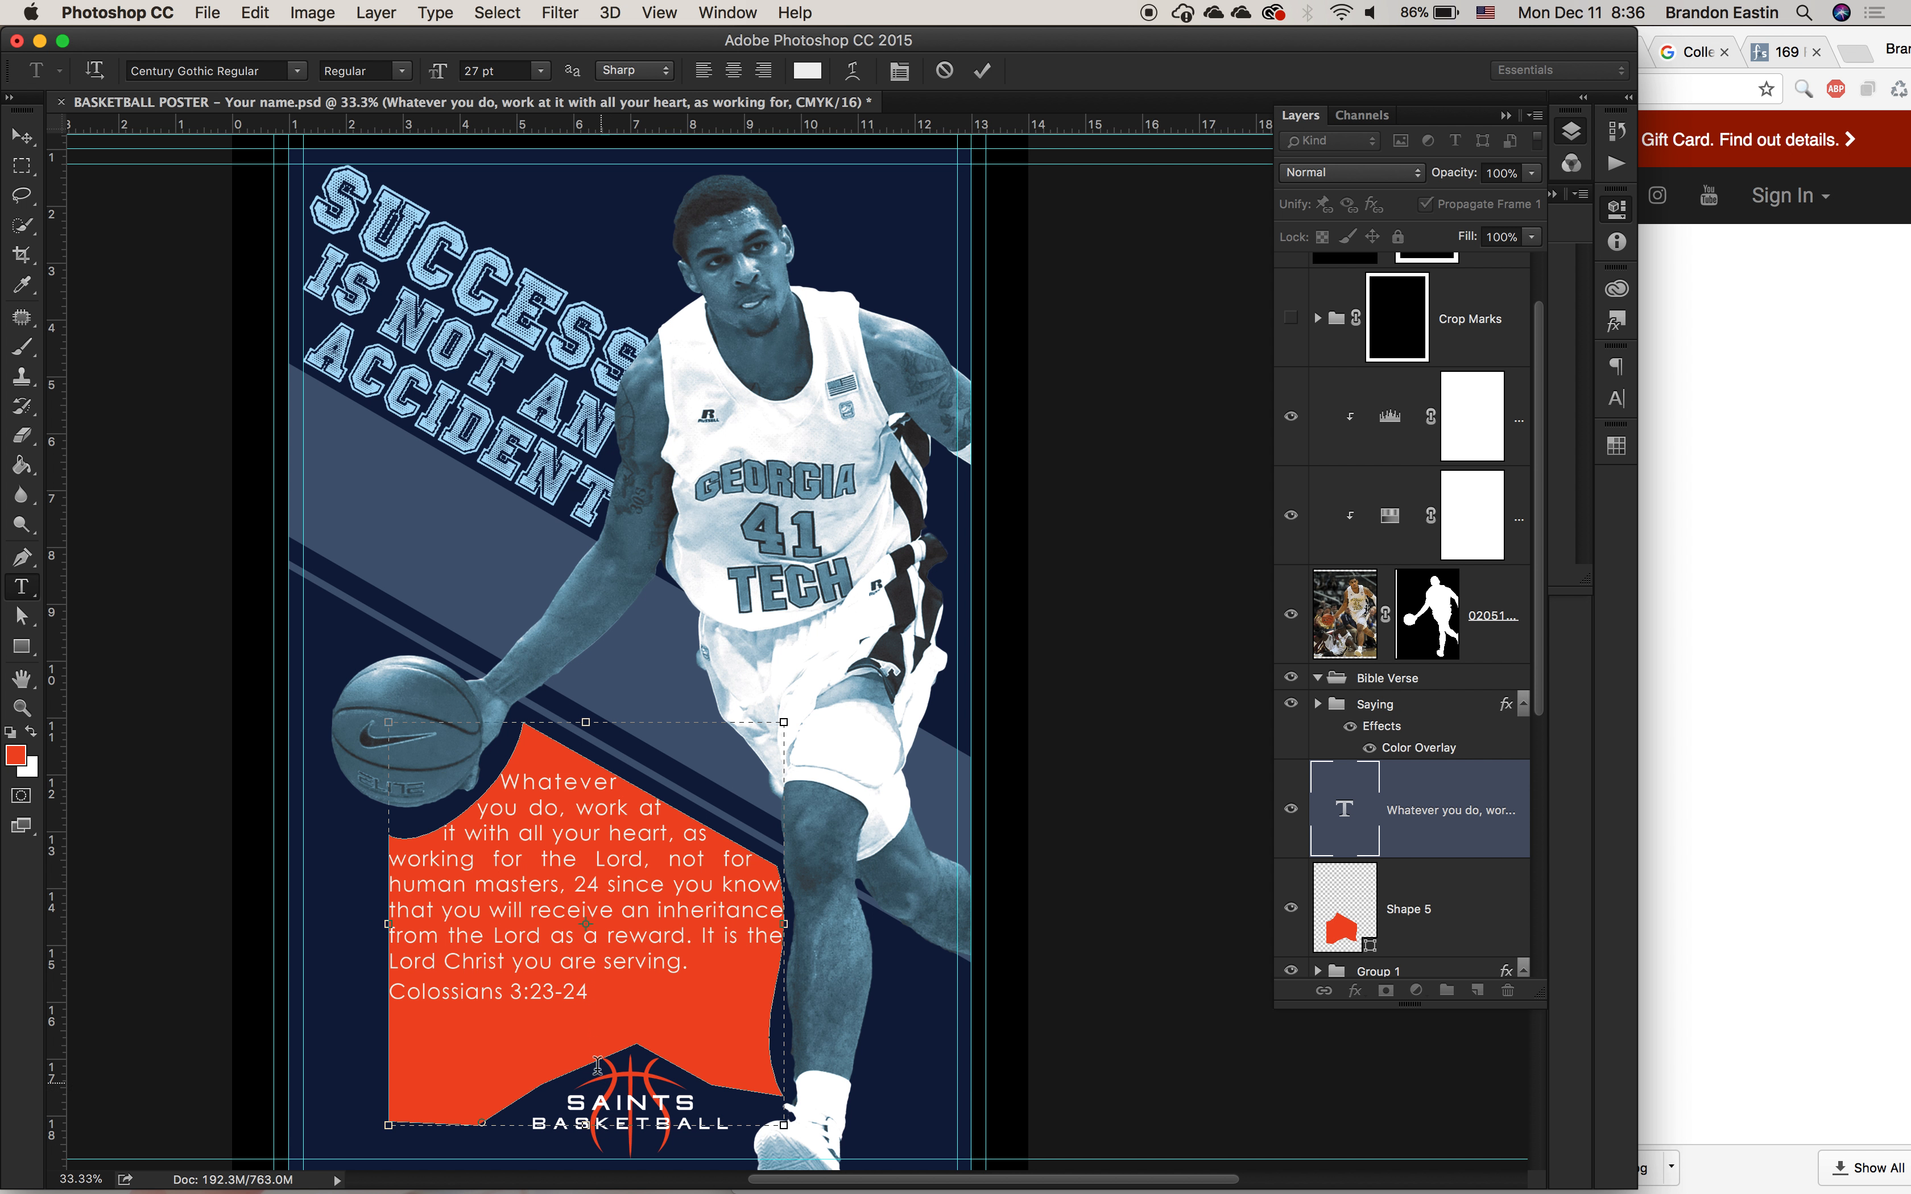
Step: Set the "Colossians 3:23-24" reference line in italic
{"action": "left_click", "coordinate": [594, 991]}
{"action": "left_click_drag", "start_coordinate": [595, 990], "coordinate": [378, 991]}
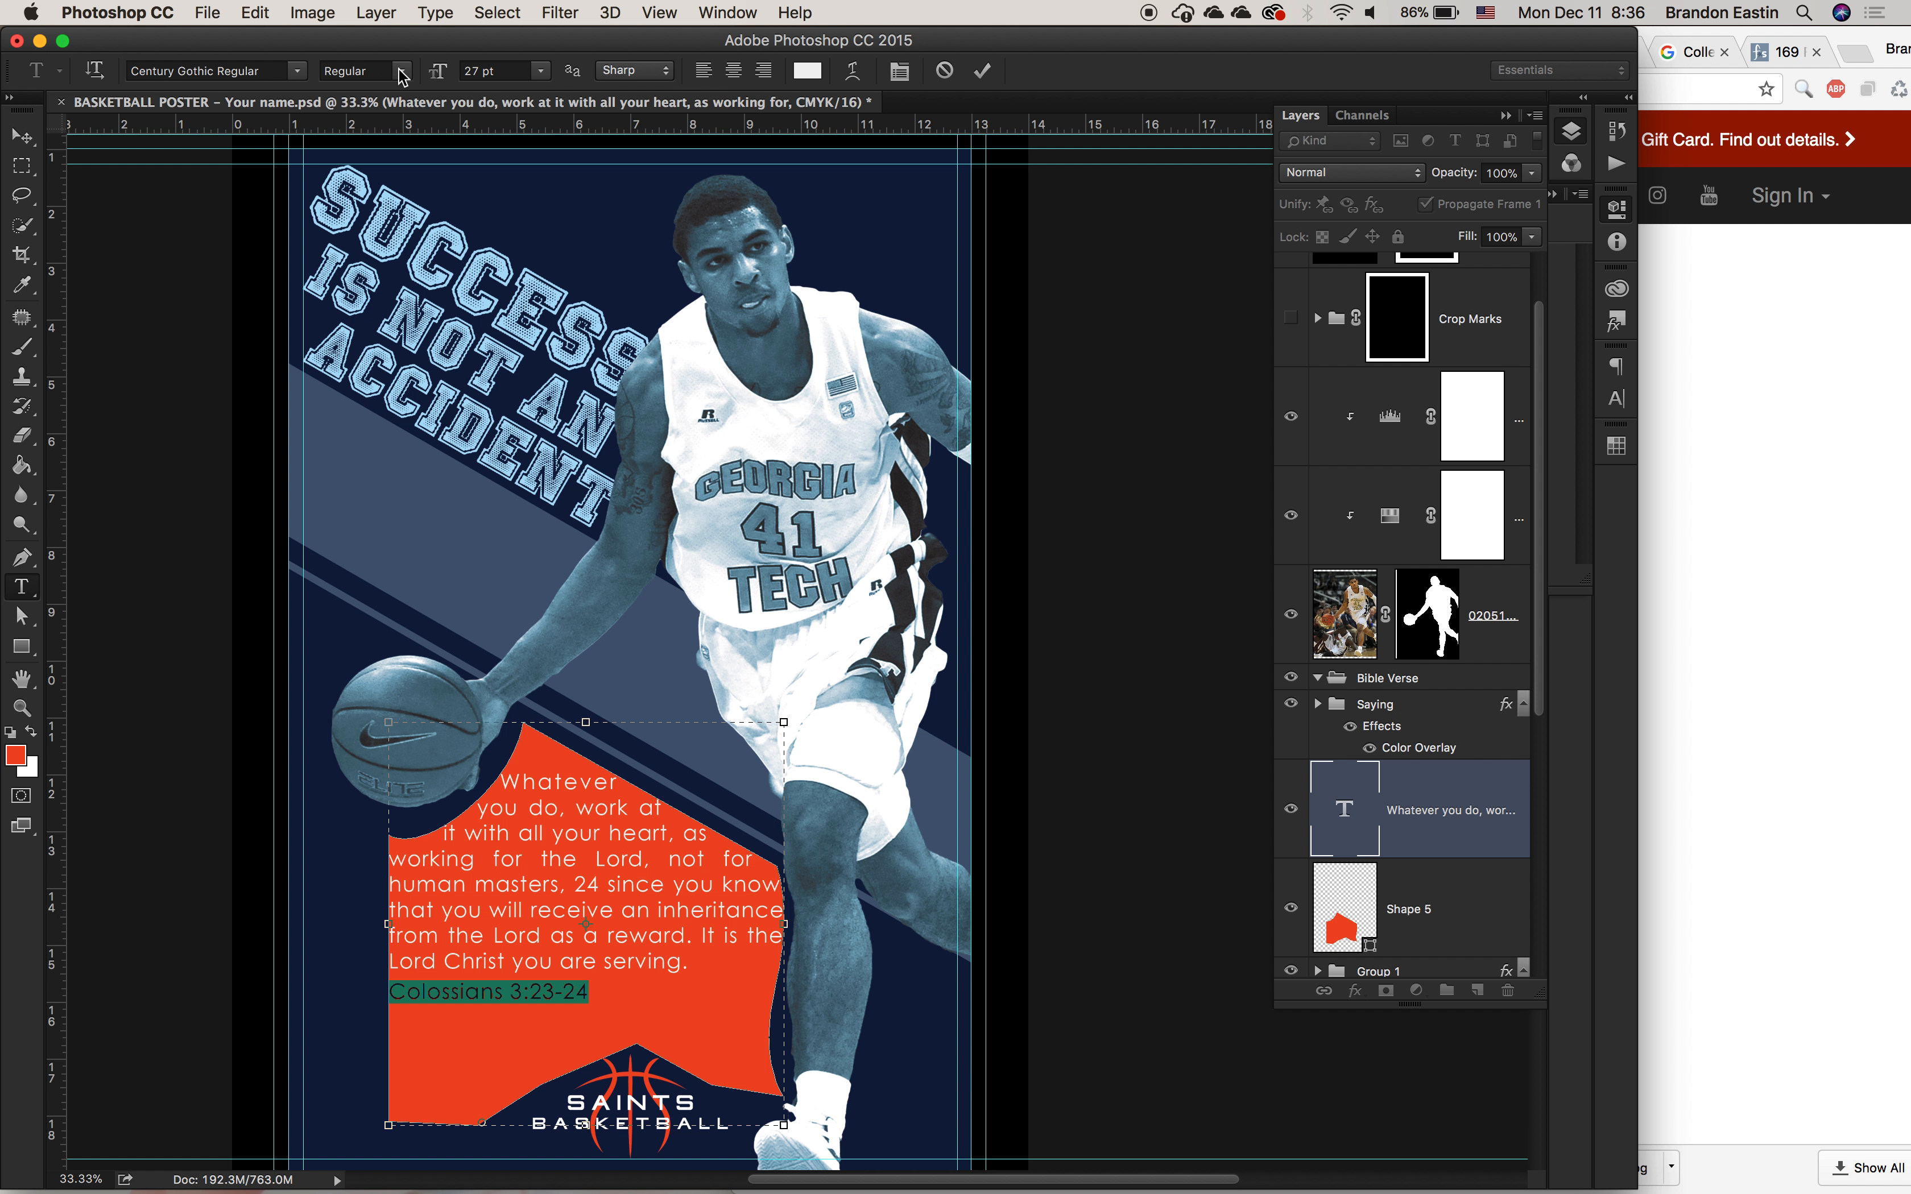
{"action": "left_click", "coordinate": [402, 77]}
{"action": "left_click", "coordinate": [402, 65]}
Step: Delete the orange Shape 5 layer behind the verse text
{"action": "left_click", "coordinate": [30, 136]}
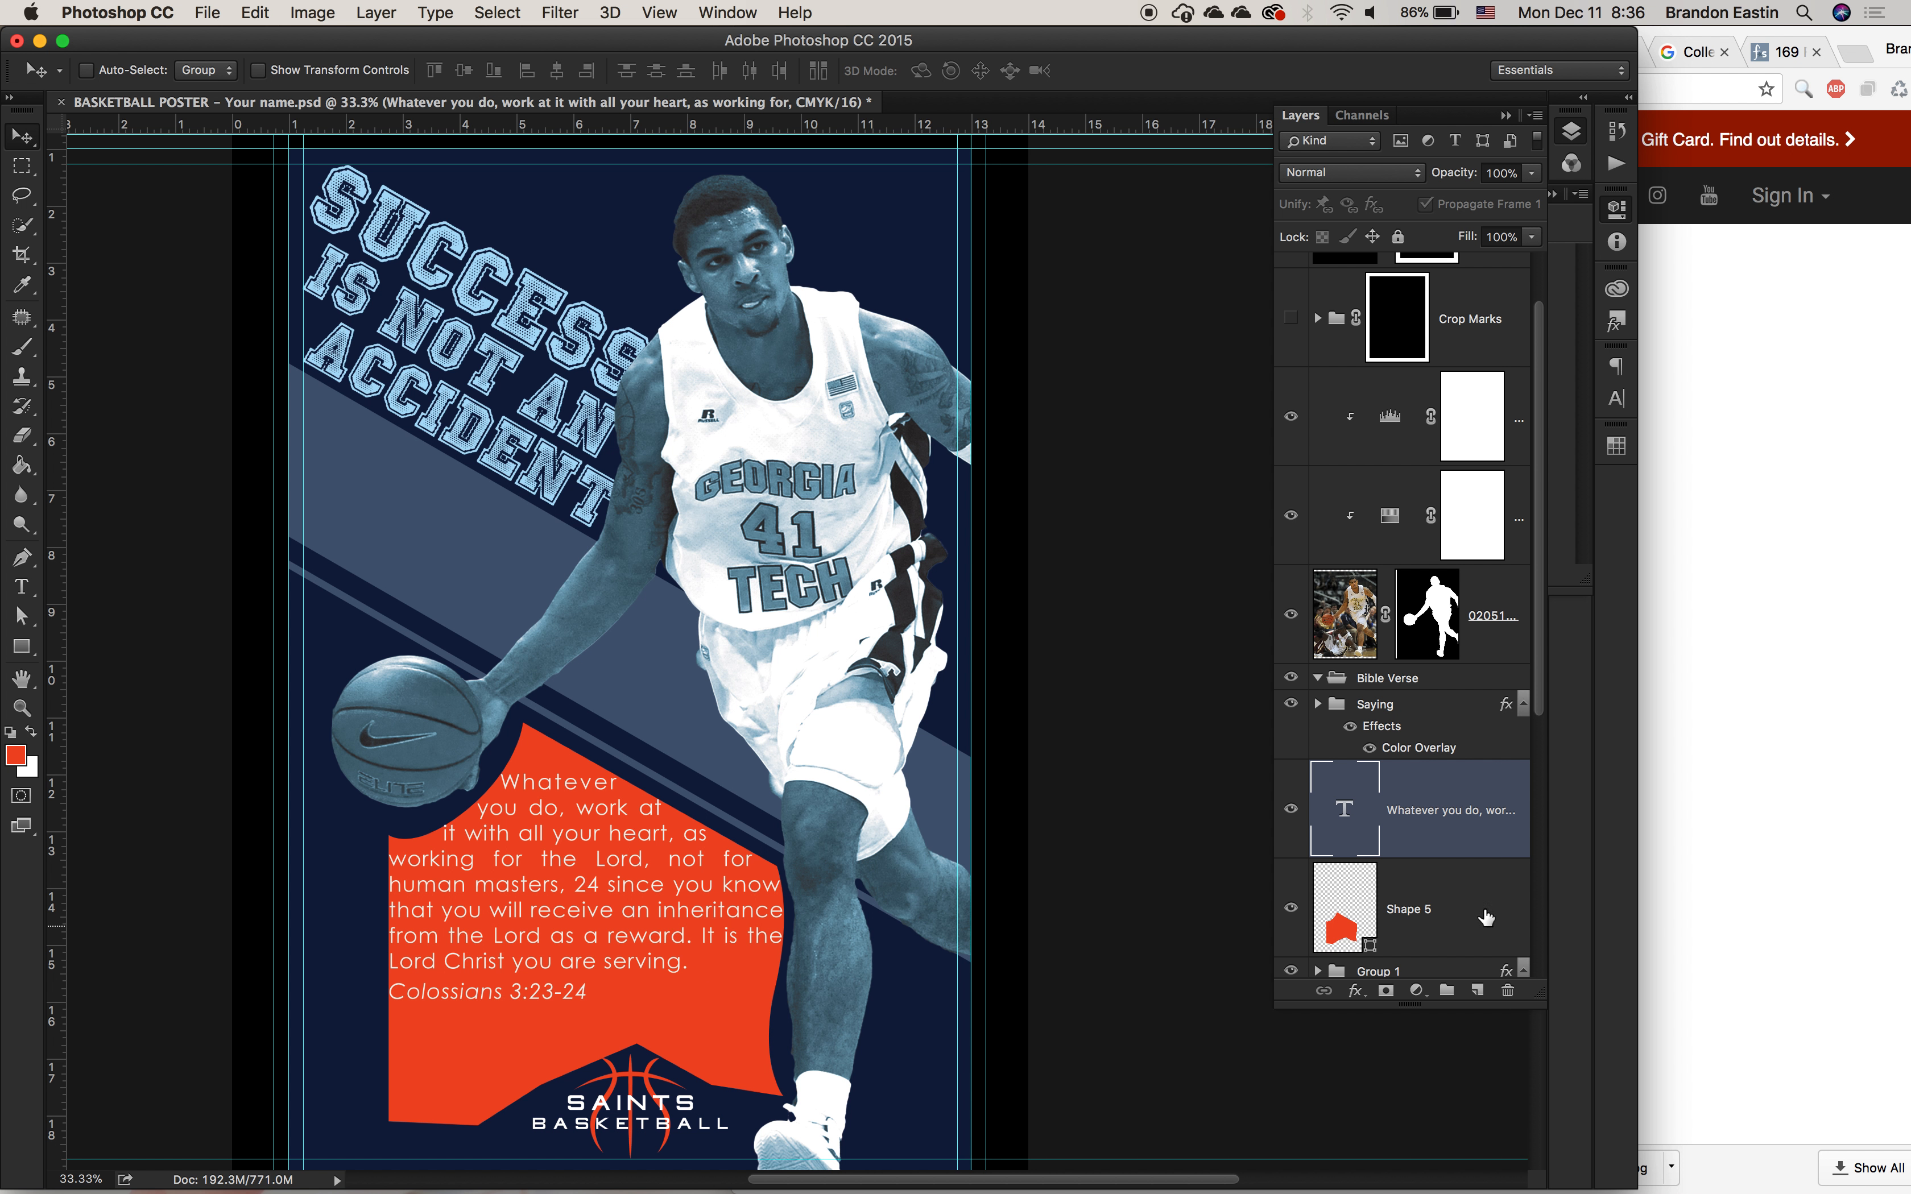
{"action": "left_click", "coordinate": [1461, 914]}
{"action": "key", "text": "BackSpace"}
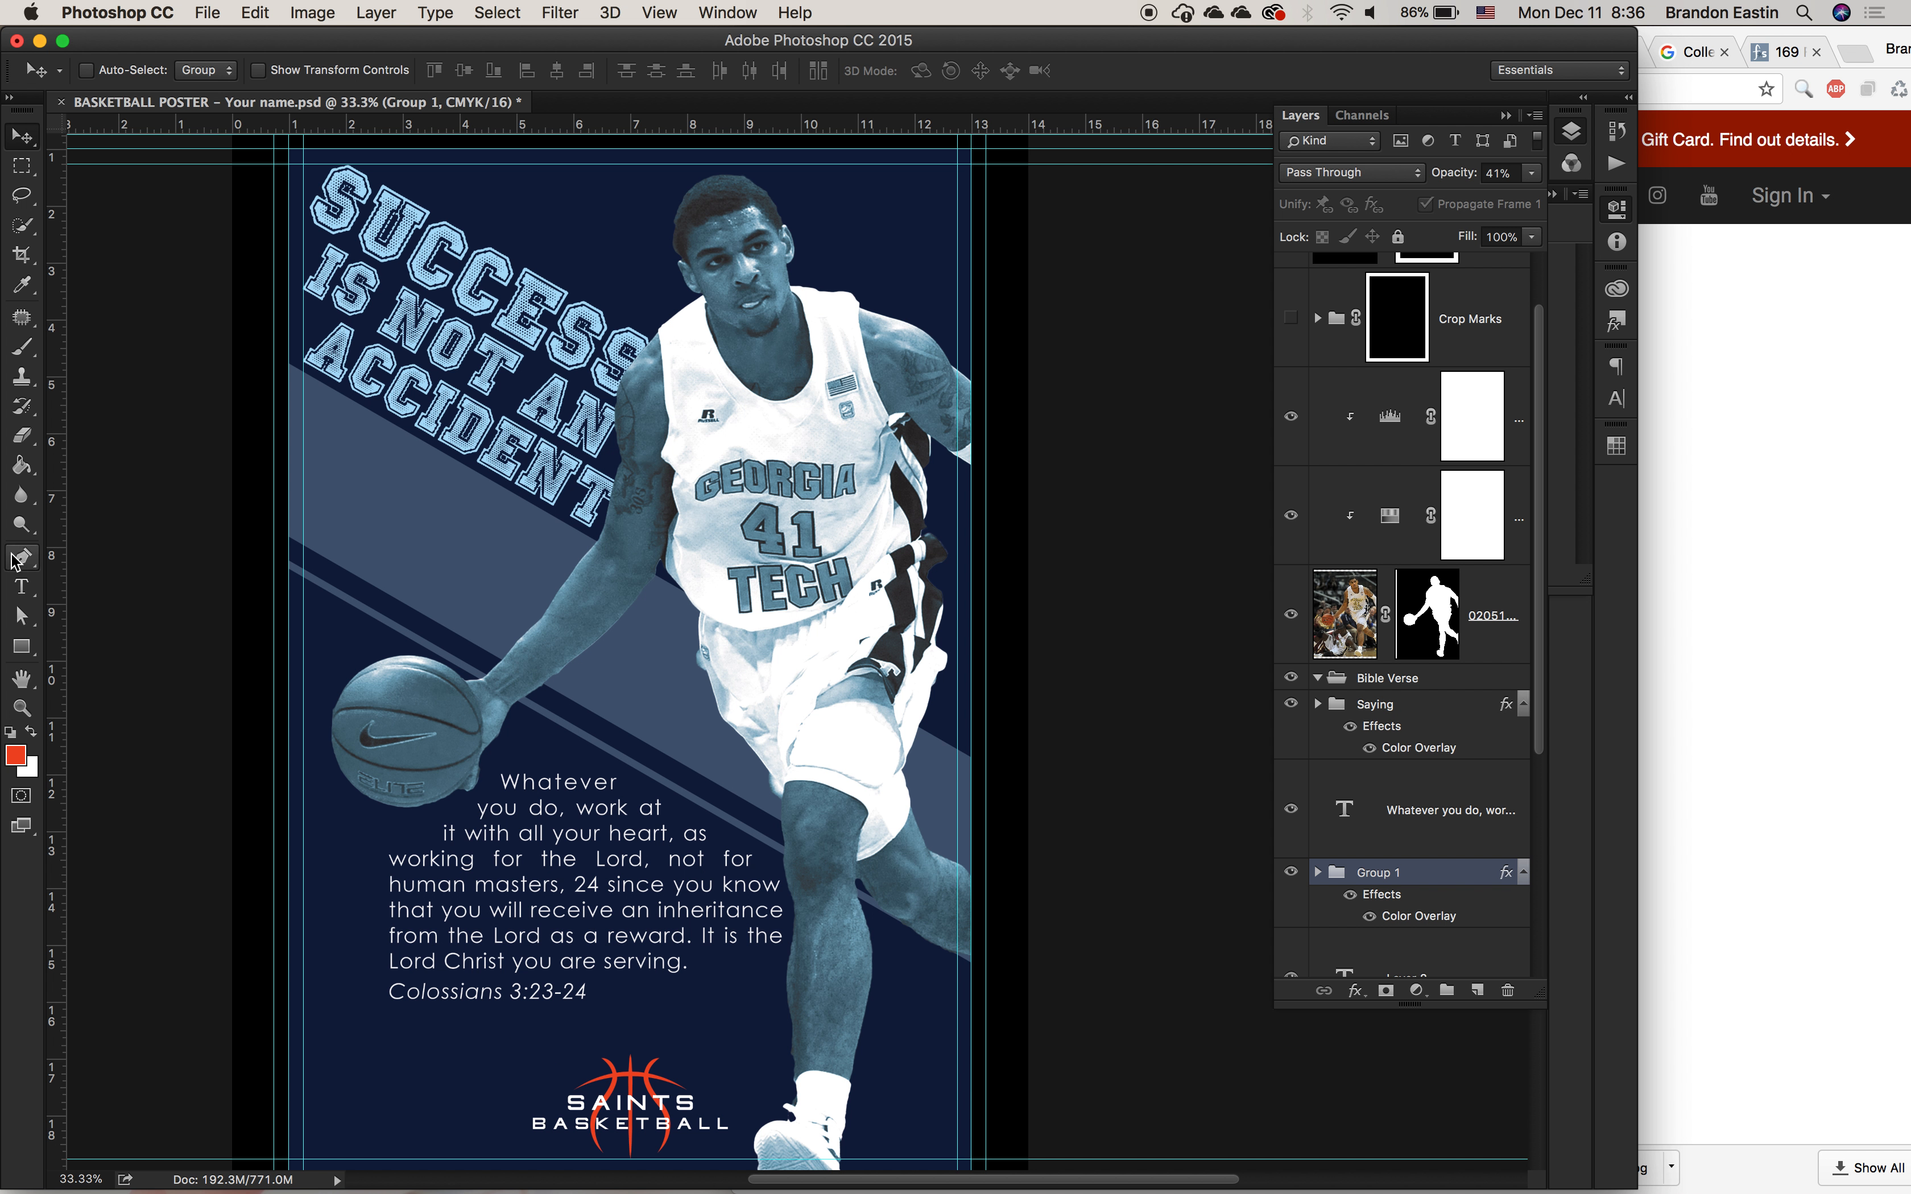
Step: Display the verse text's outline path and pick its anchor point beside the basketball
{"action": "left_click", "coordinate": [21, 616]}
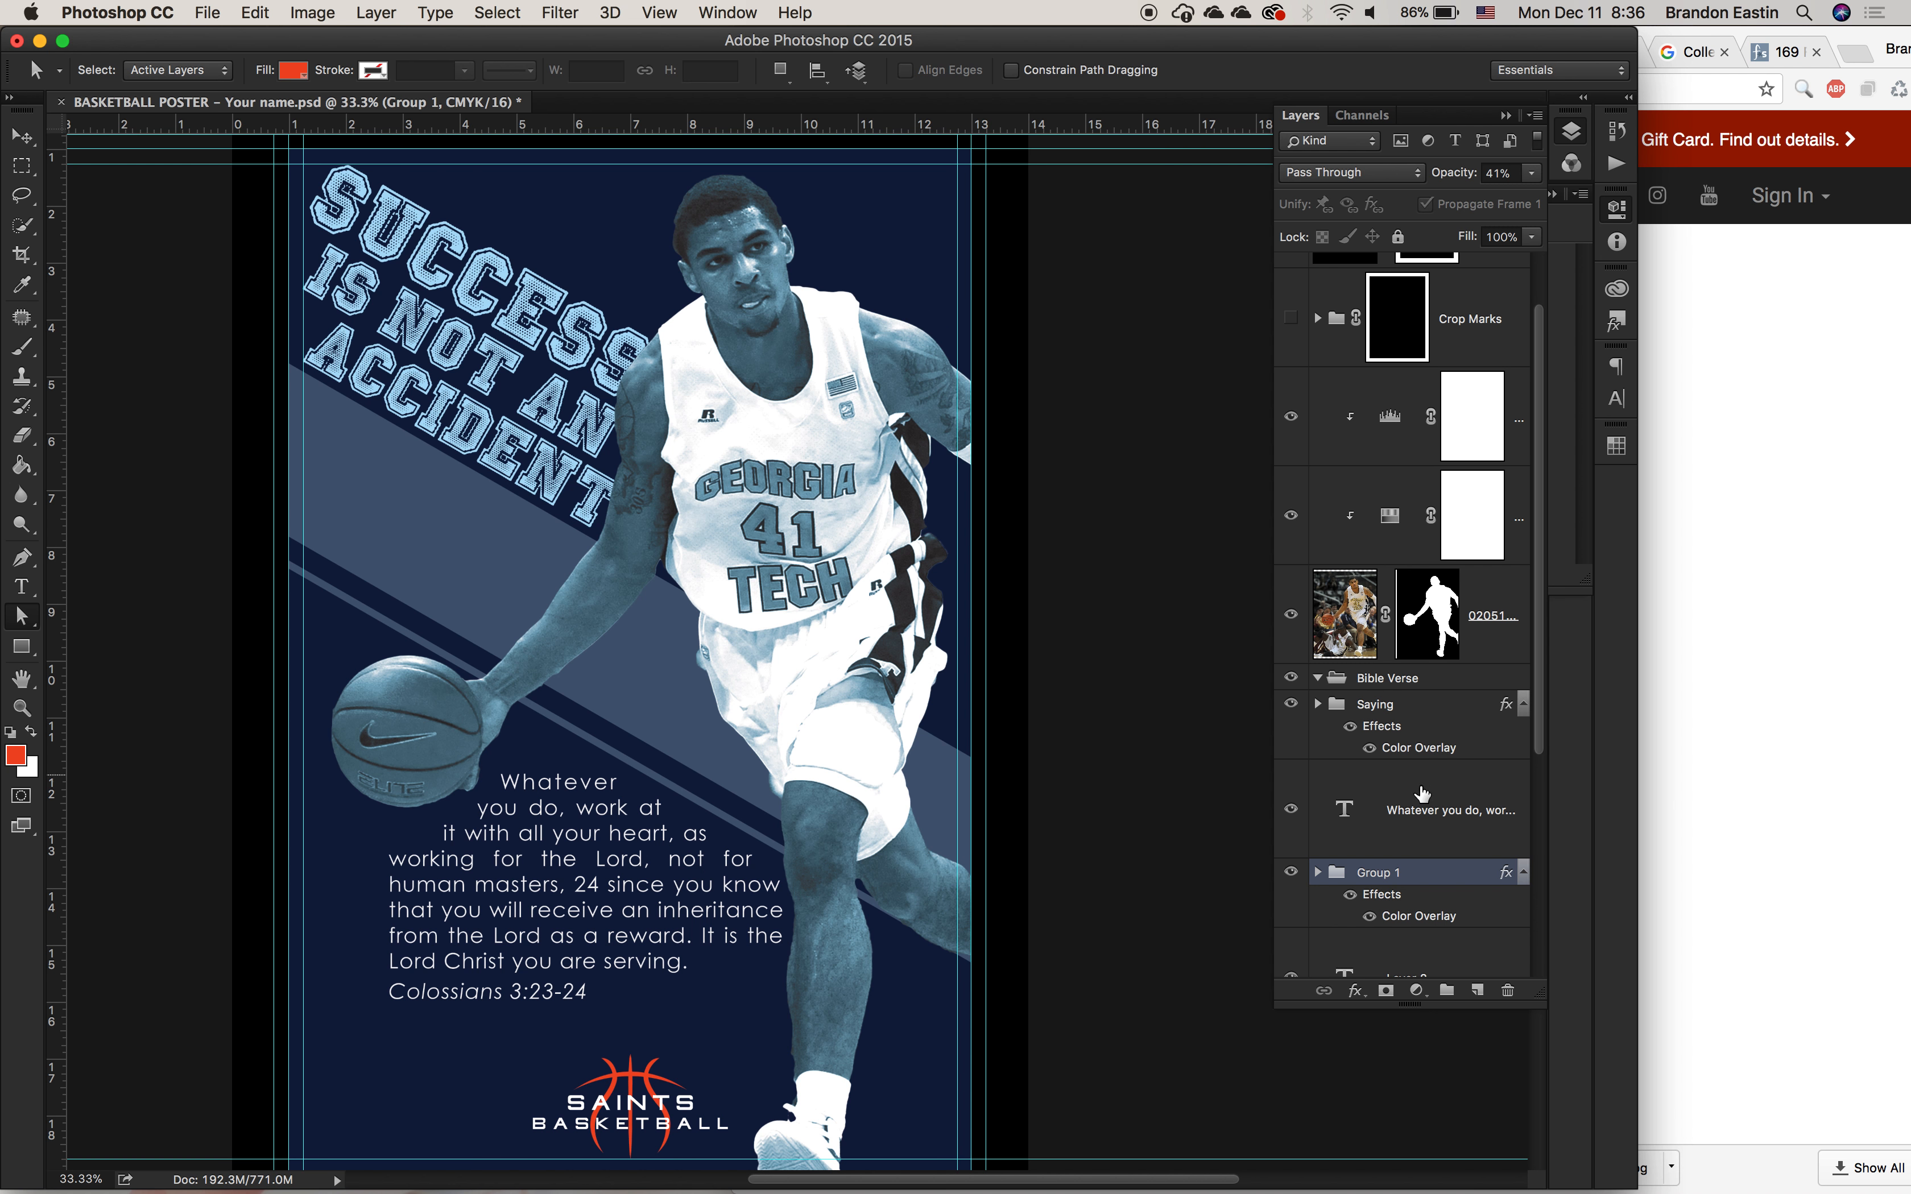
{"action": "left_click", "coordinate": [1421, 786]}
{"action": "left_click", "coordinate": [390, 1002]}
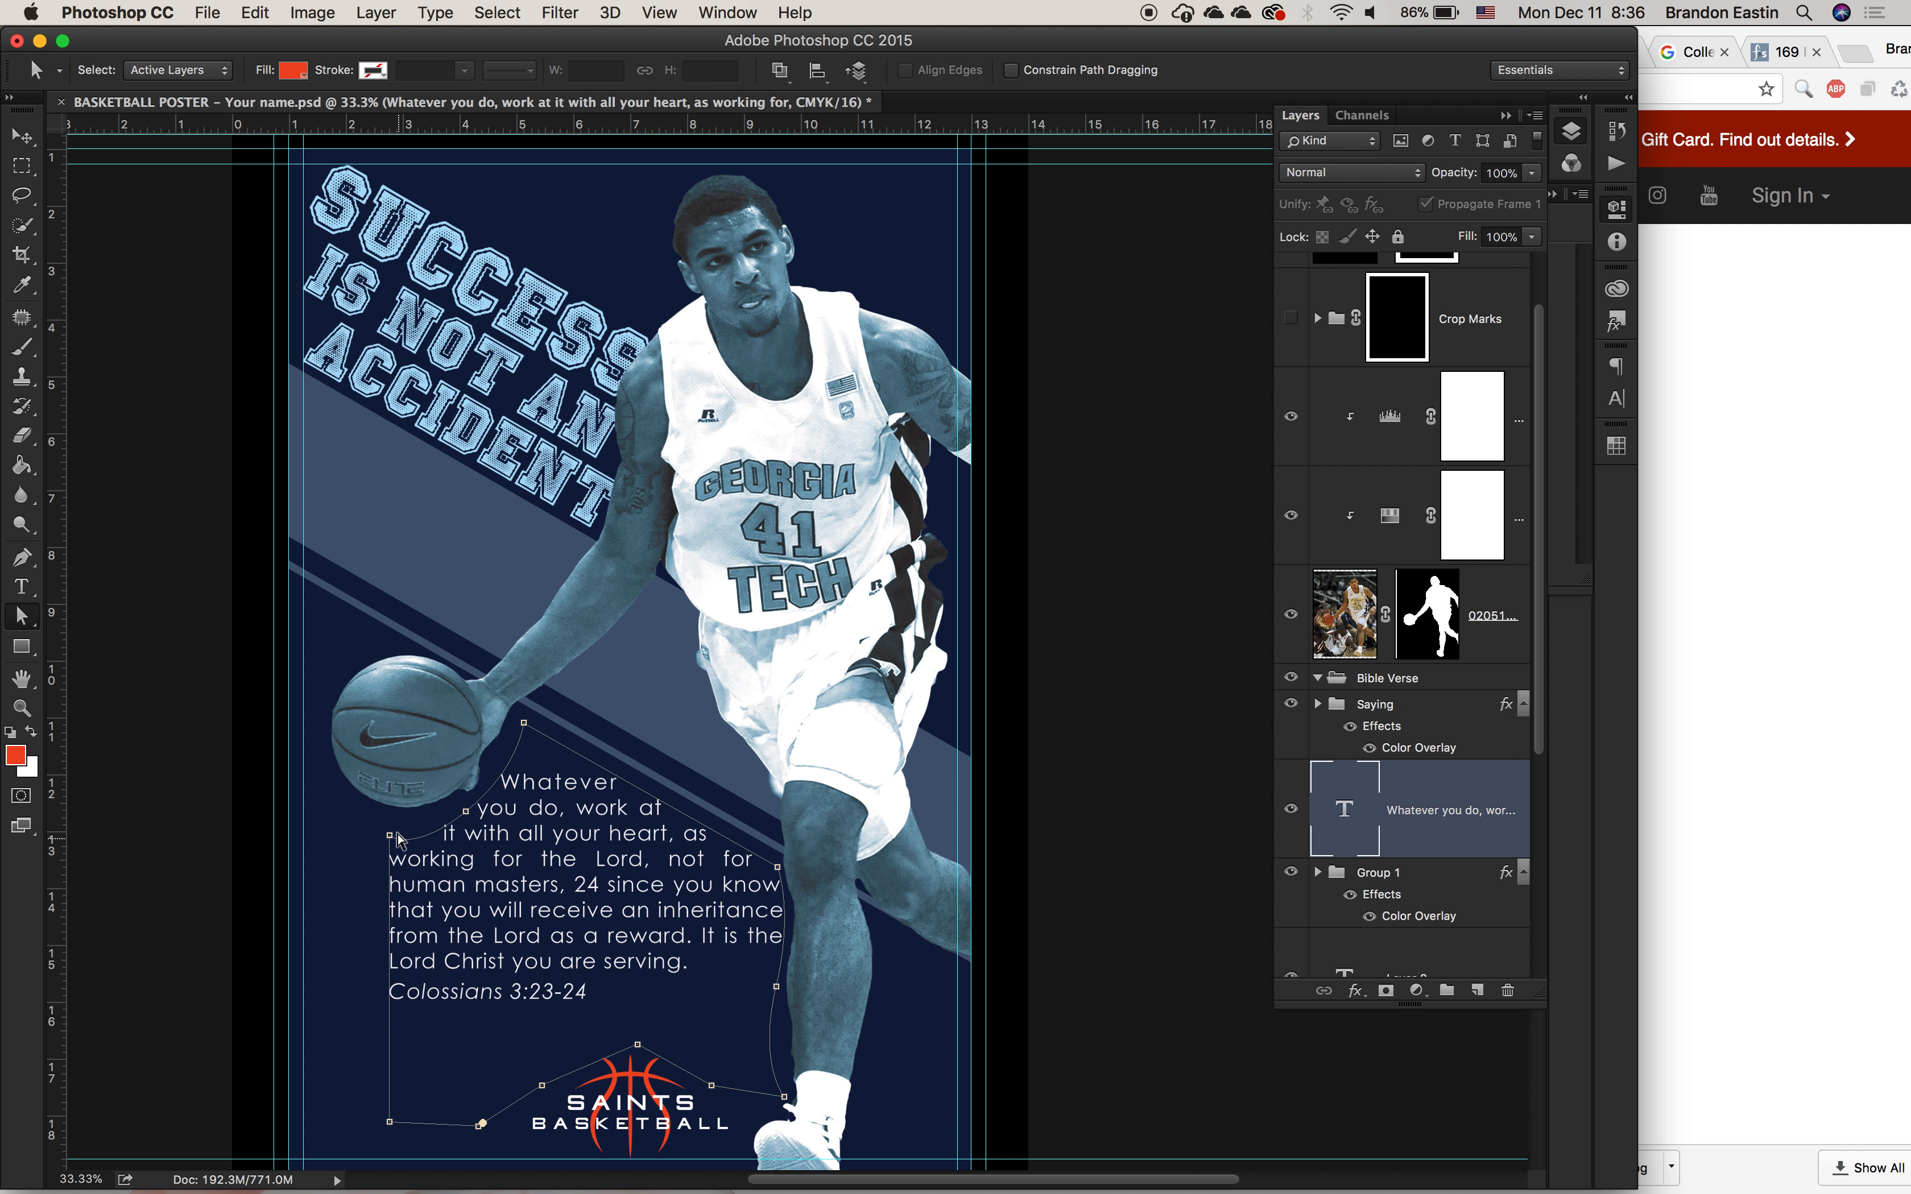
{"action": "left_click", "coordinate": [466, 811]}
Step: Resize all of the verse text, including the reference line, to 28 pt
{"action": "double_click", "coordinate": [1354, 810]}
{"action": "left_click_drag", "start_coordinate": [438, 71], "coordinate": [441, 75]}
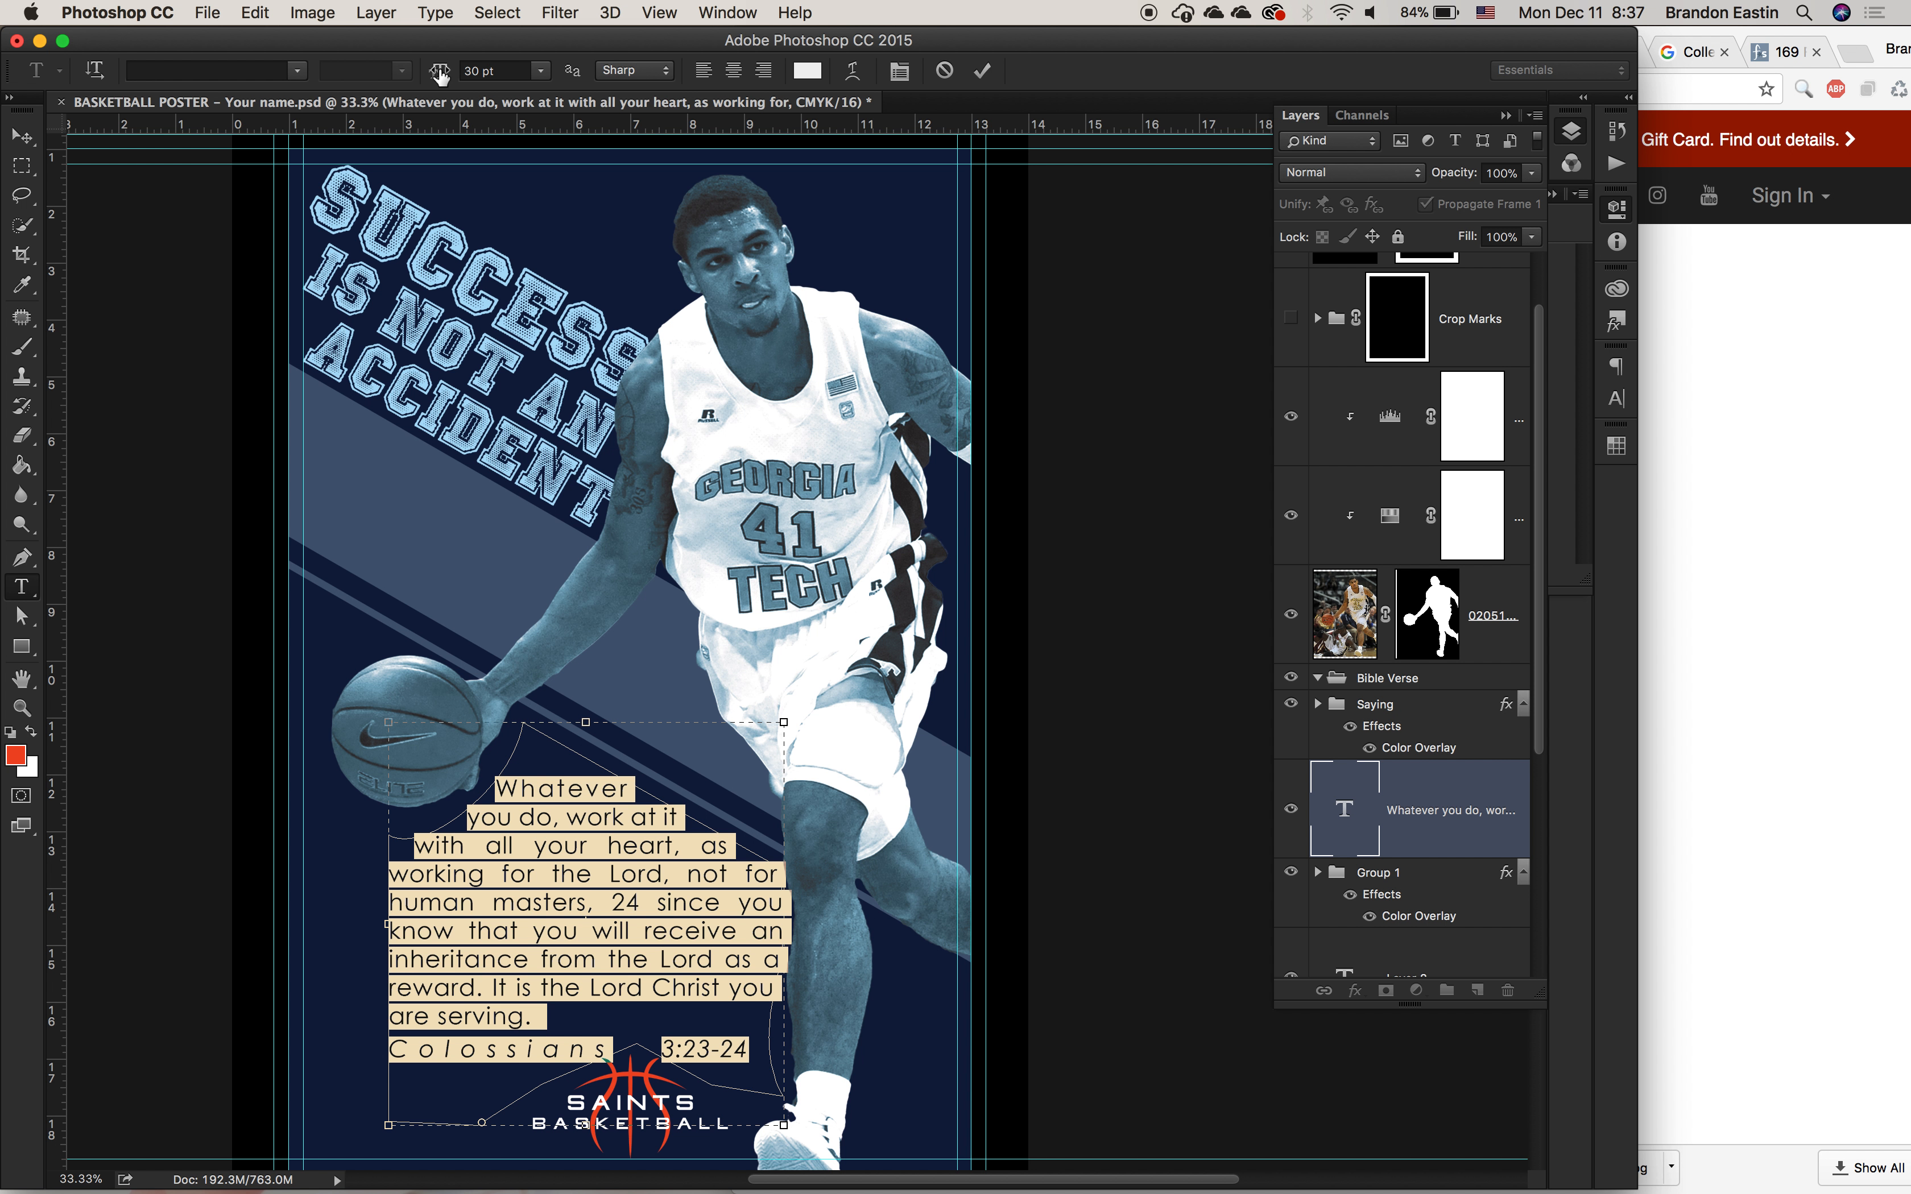
{"action": "left_click_drag", "start_coordinate": [440, 76], "coordinate": [439, 77]}
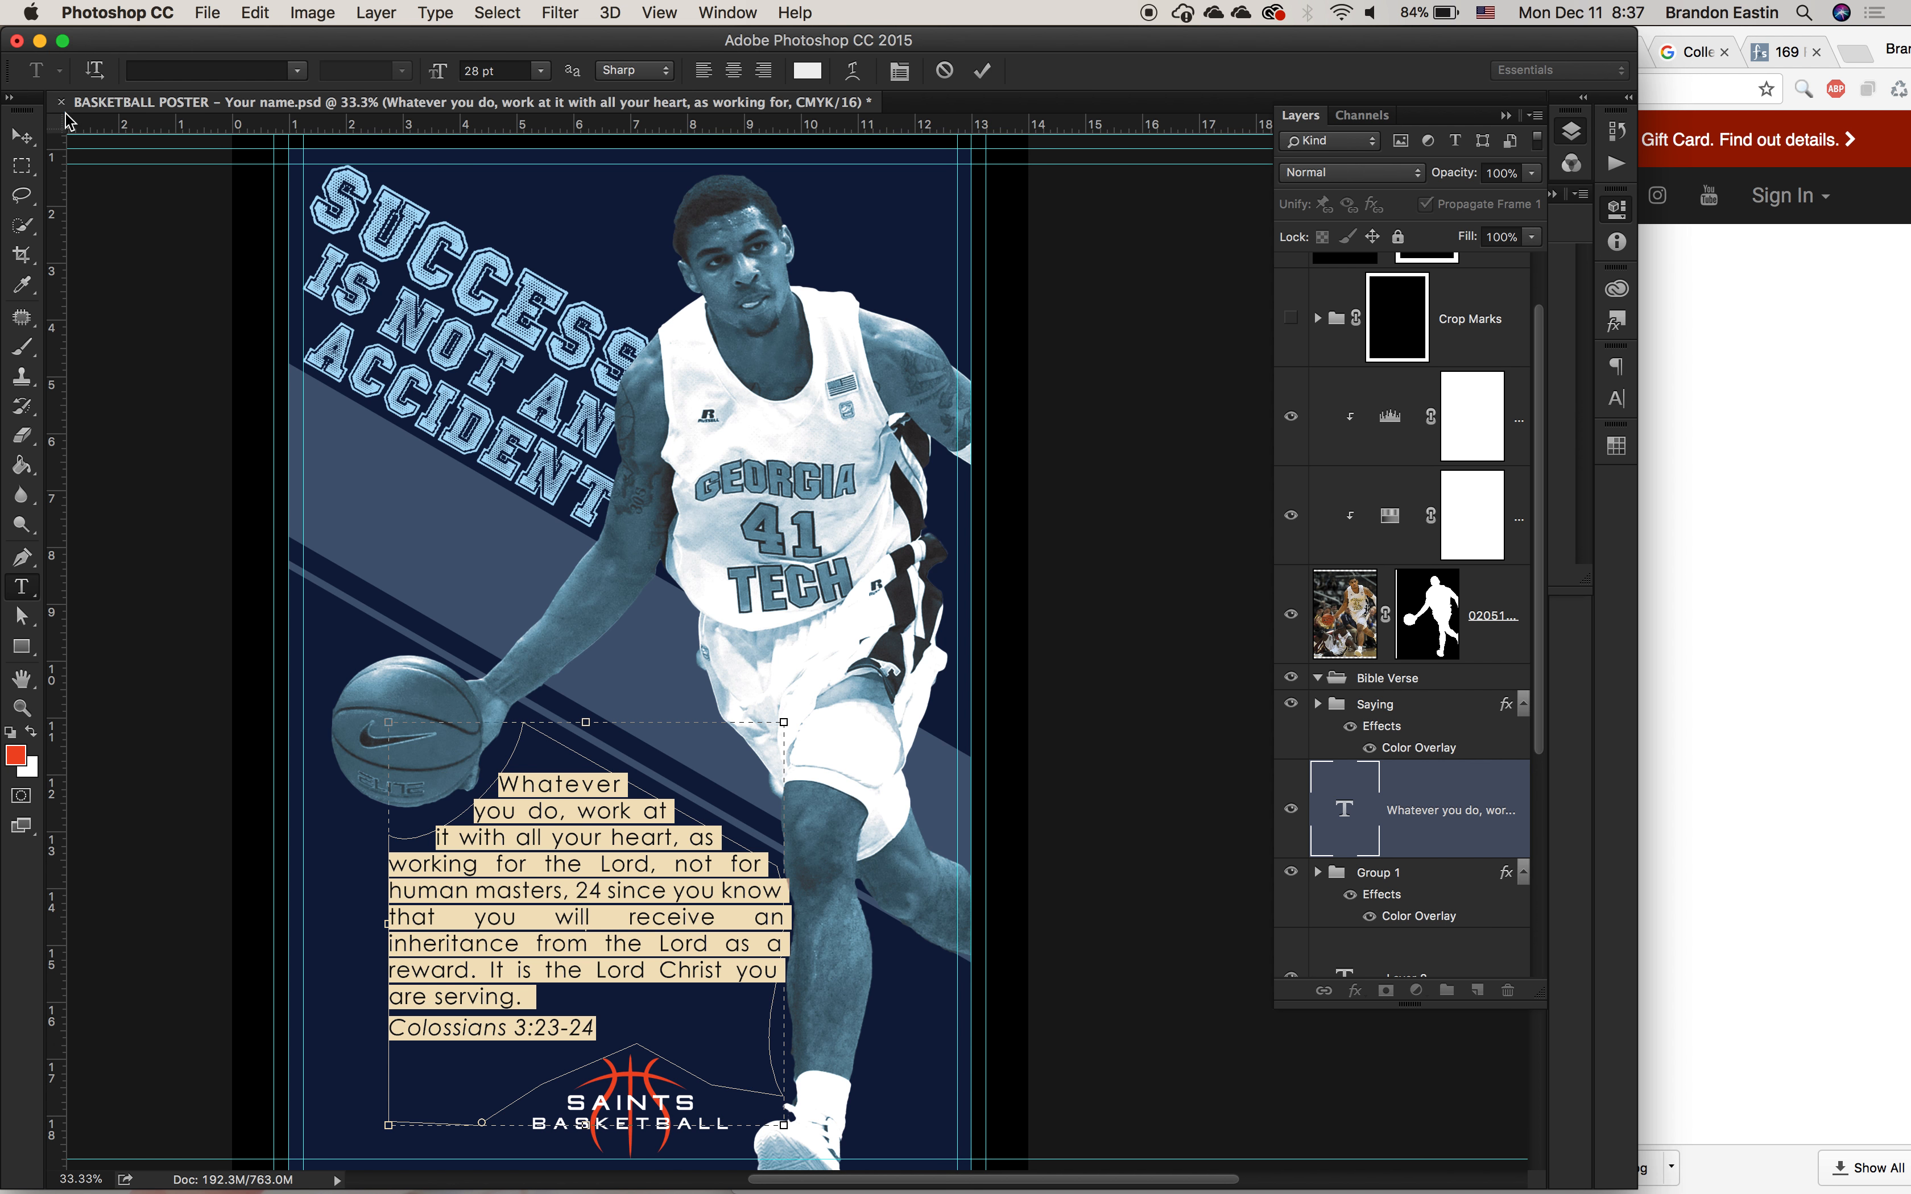
{"action": "left_click", "coordinate": [29, 136]}
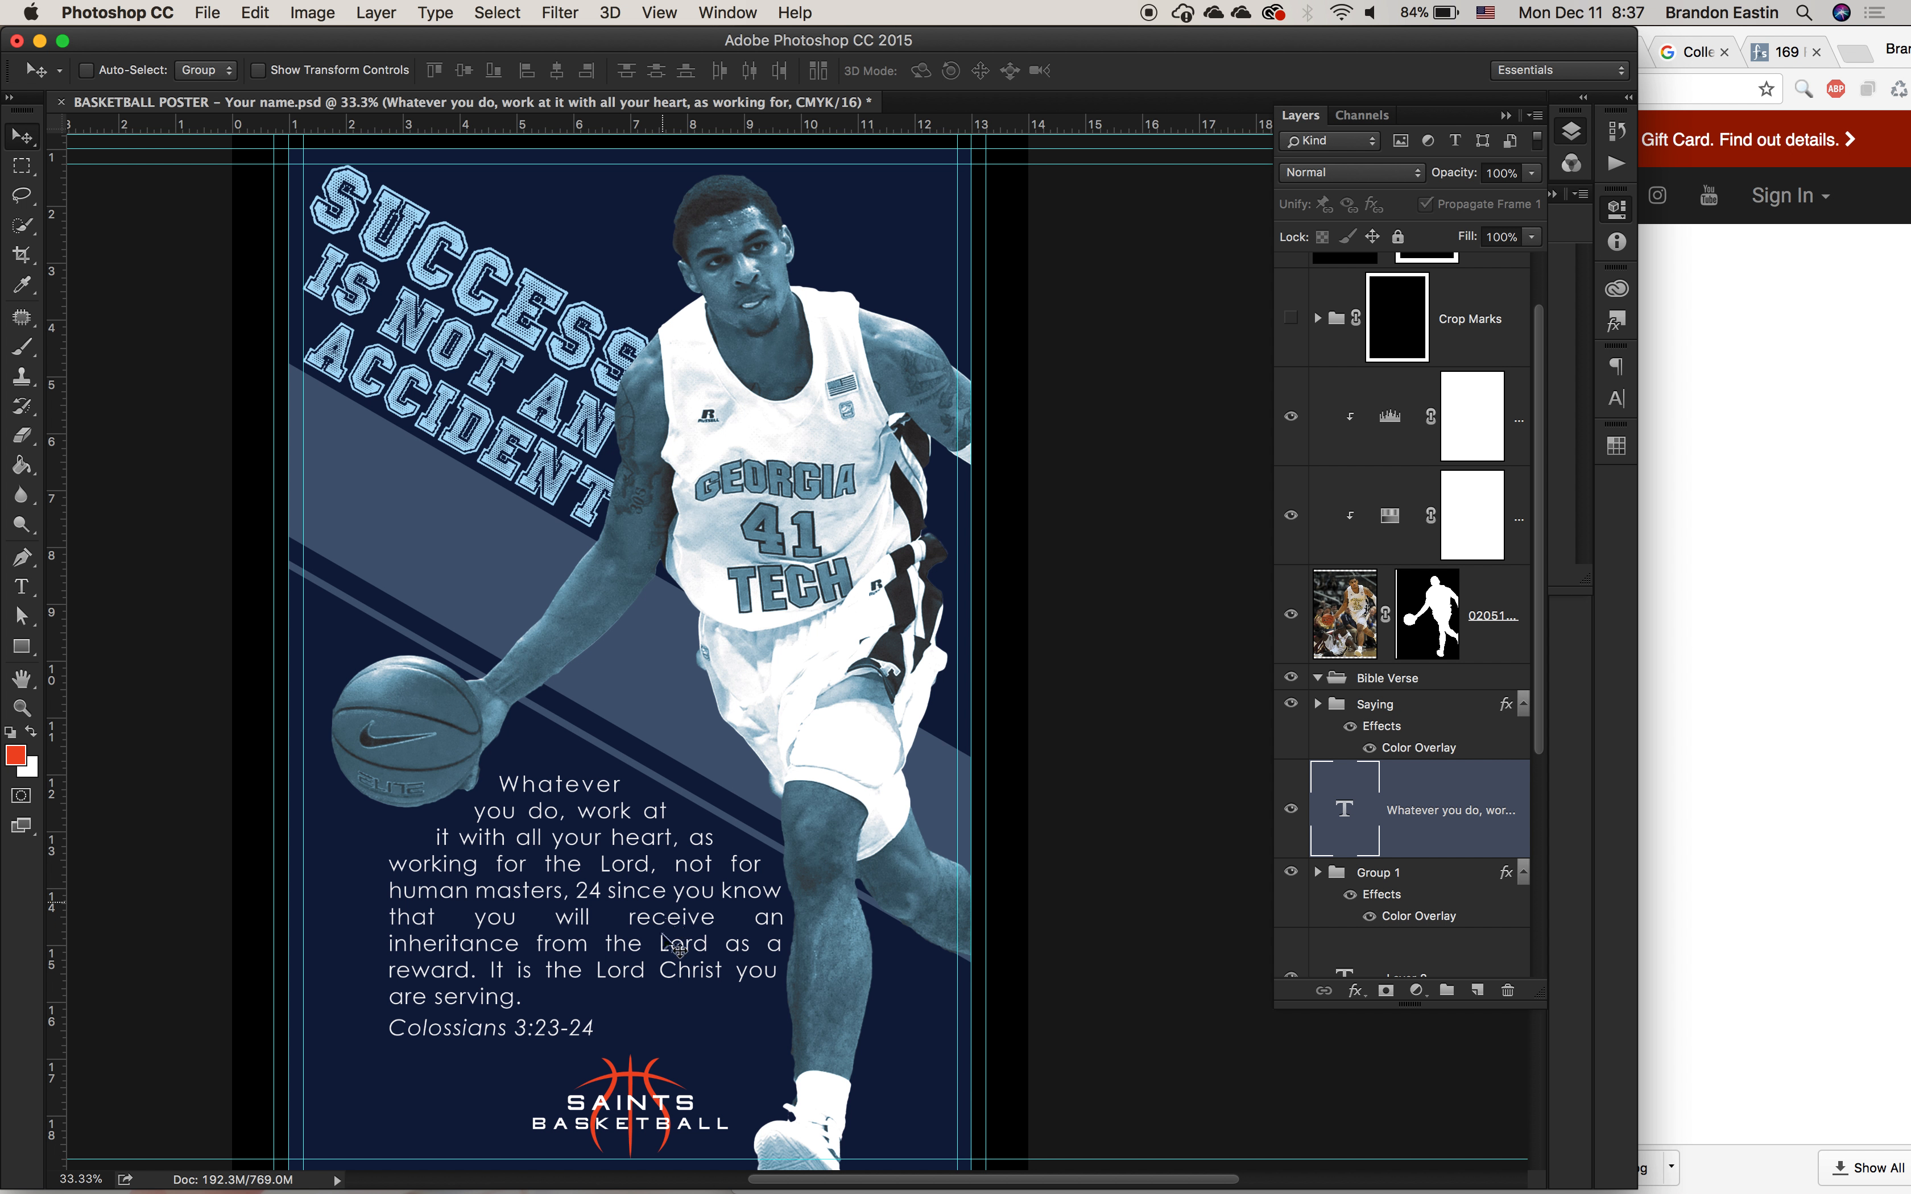
{"action": "mouse_move", "coordinate": [663, 1188]}
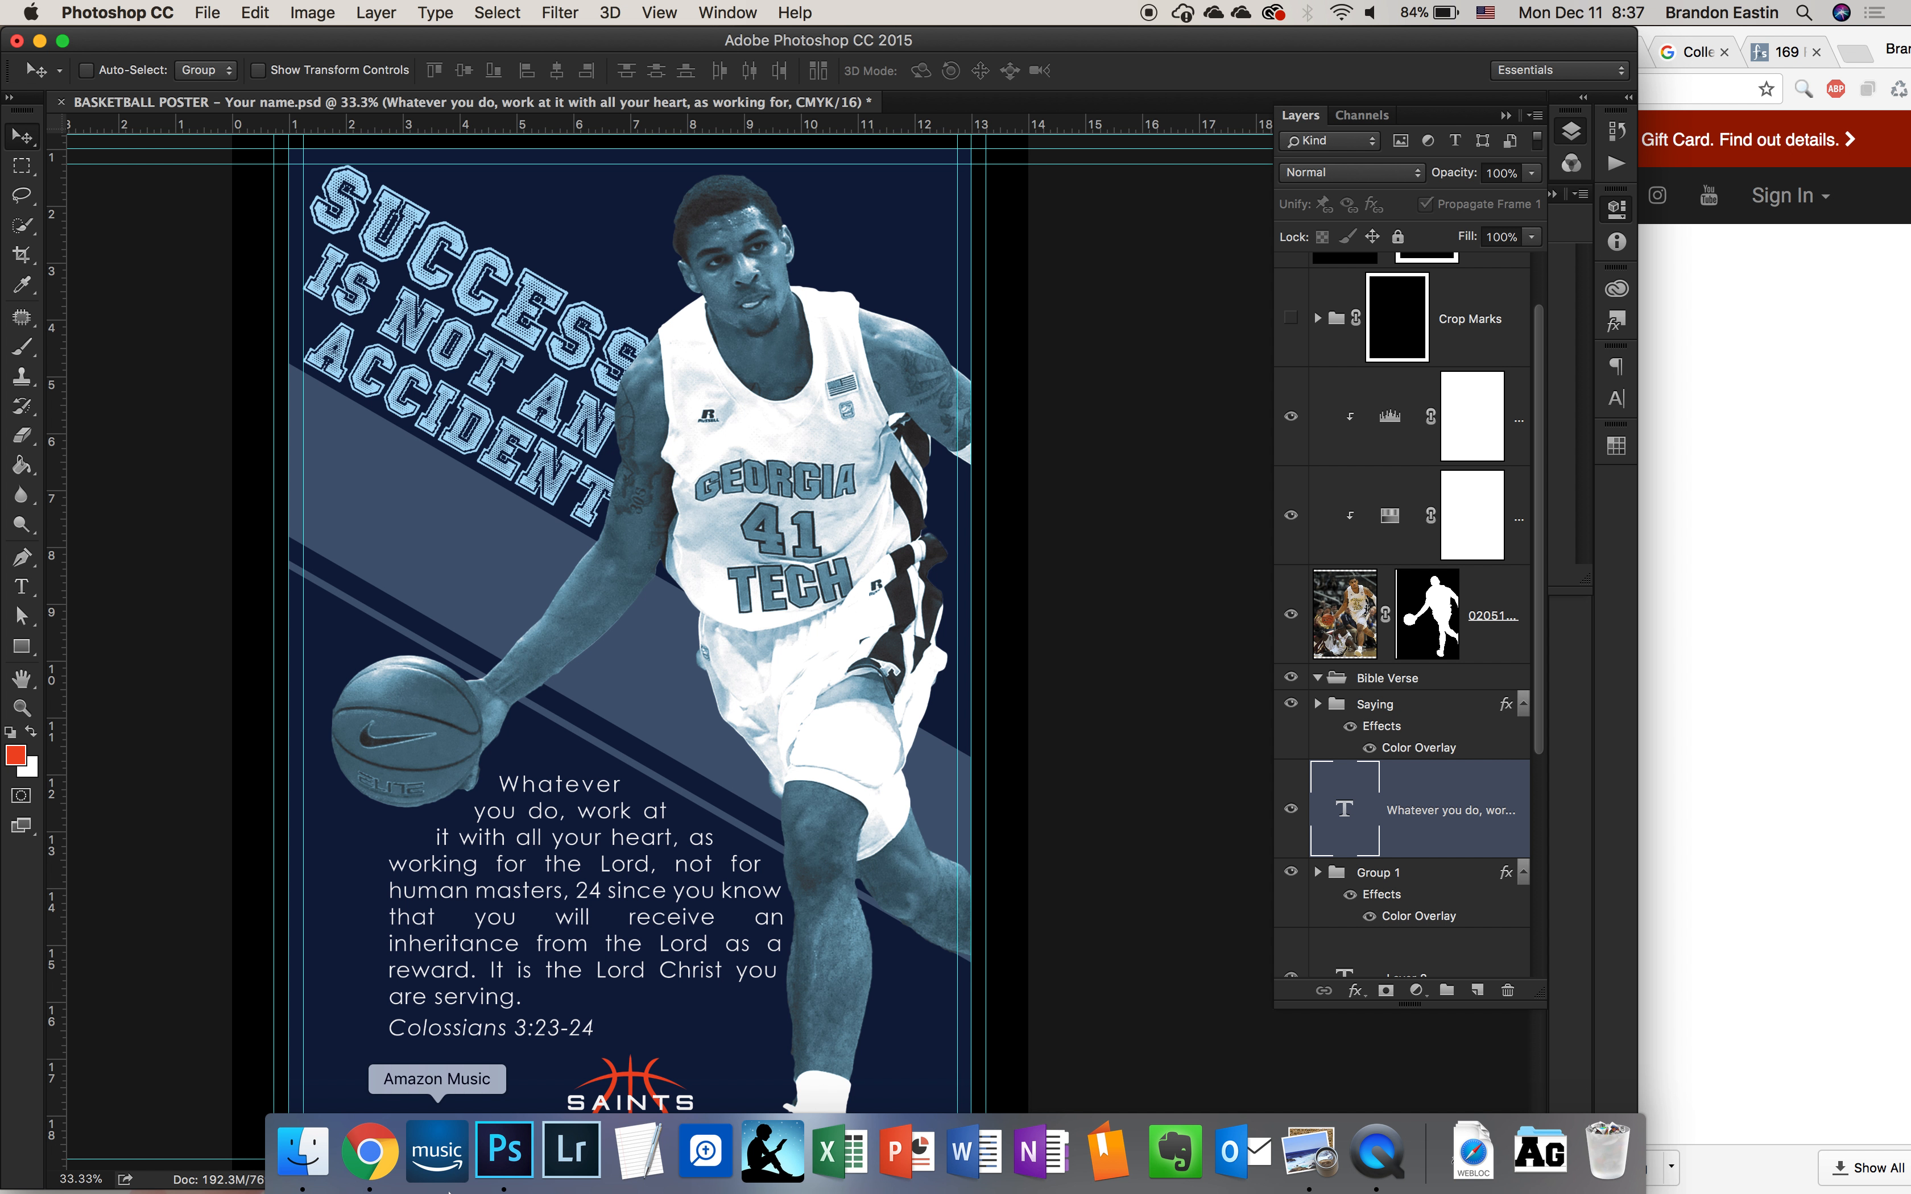